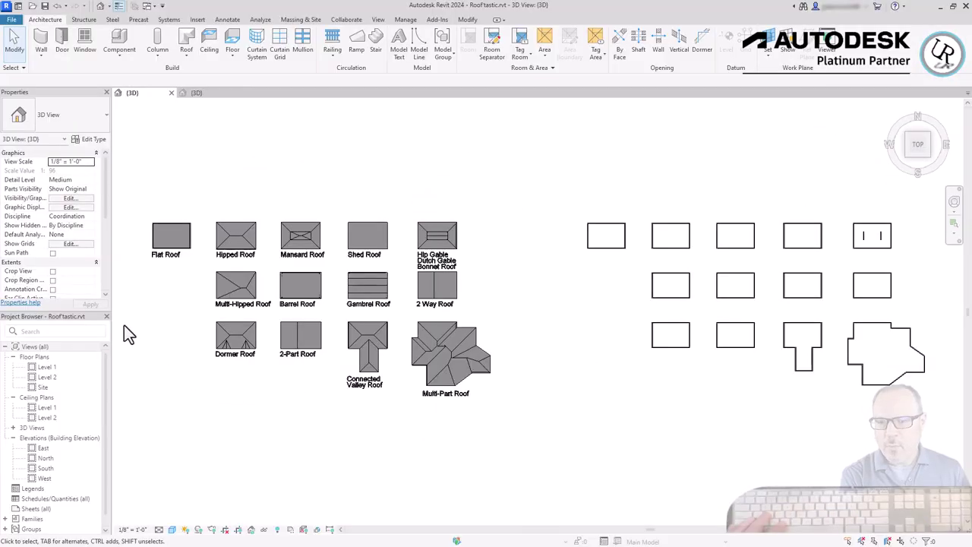
# Step: Examine the labelled sample roofs and the empty wall layouts from above and in a 3D angle
pyautogui.scroll(3, 126, 331)
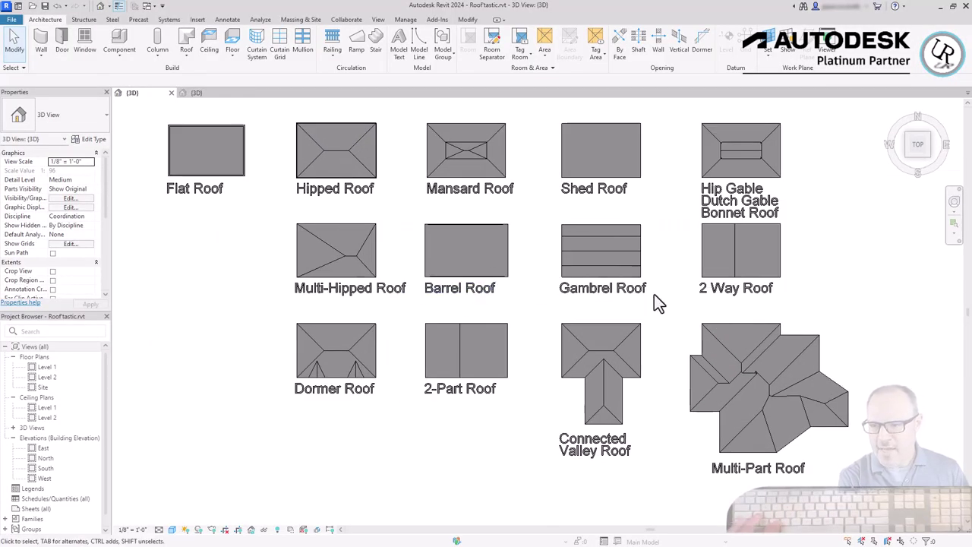
pyautogui.click(928, 159)
pyautogui.scroll(5, 439, 296)
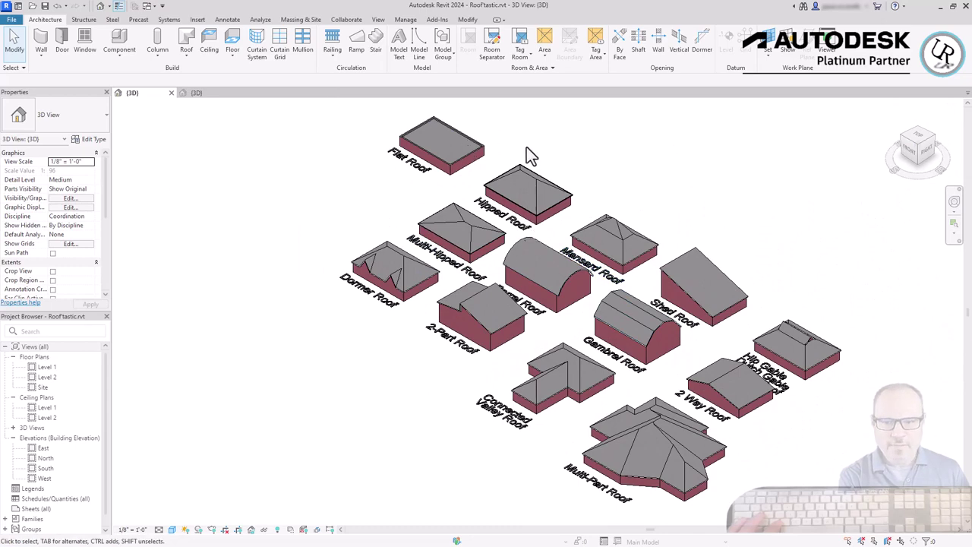
pyautogui.click(916, 140)
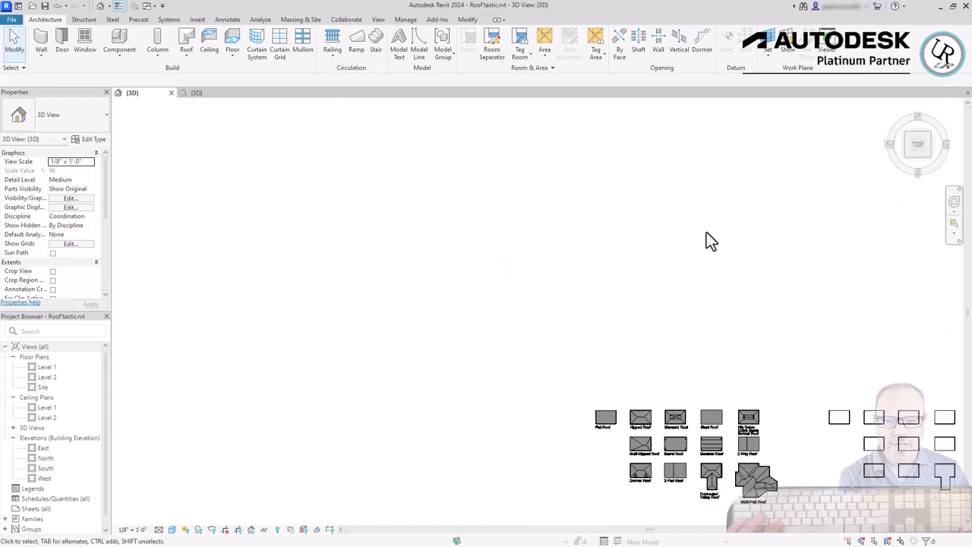
pyautogui.scroll(5, 704, 334)
pyautogui.click(777, 432)
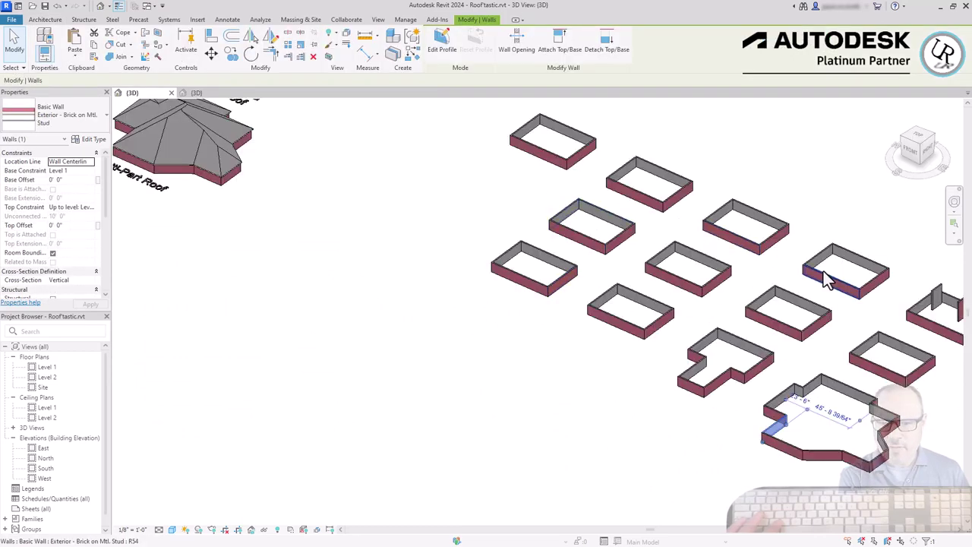
# Step: Start a Roof by Footprint for the first rectangular wall layout in plan orientation, placing it on Level 2
pyautogui.click(919, 140)
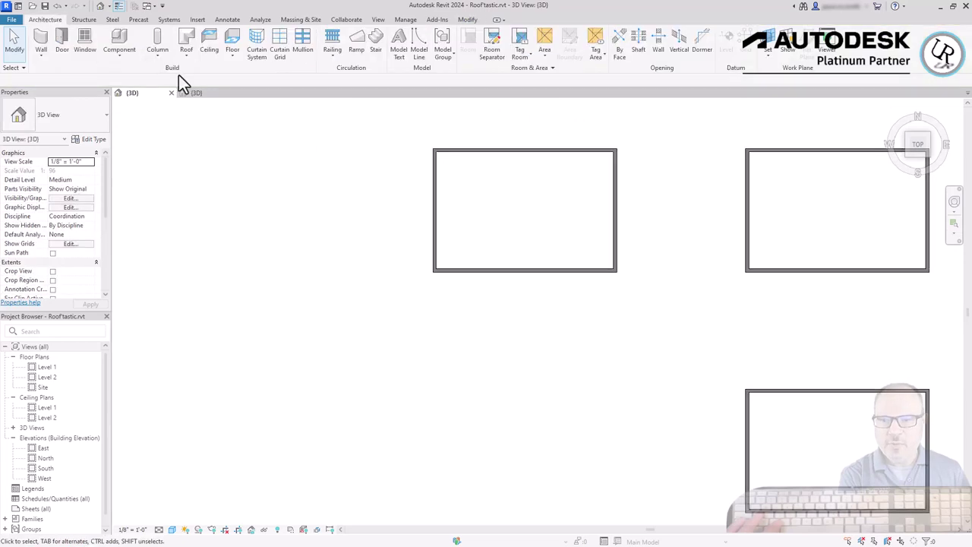
pyautogui.click(186, 53)
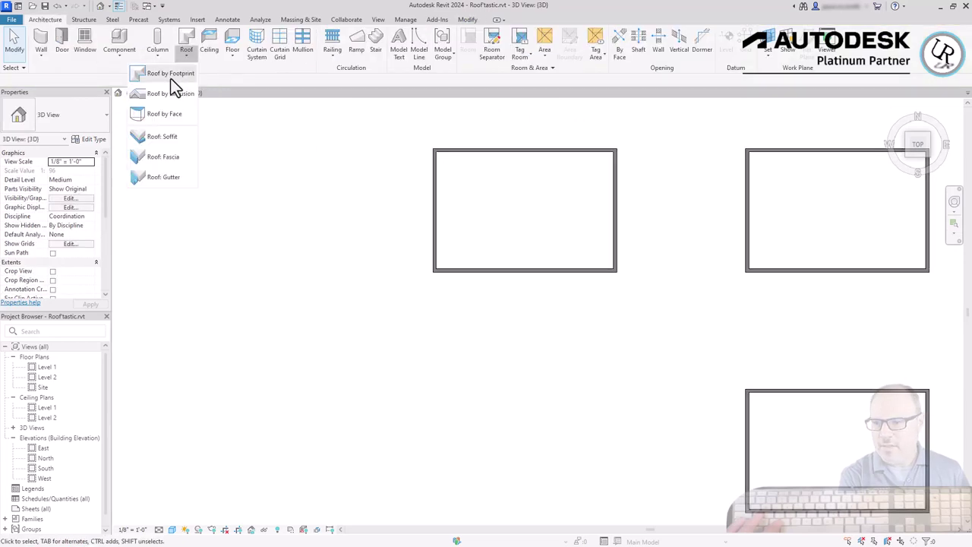
pyautogui.click(170, 76)
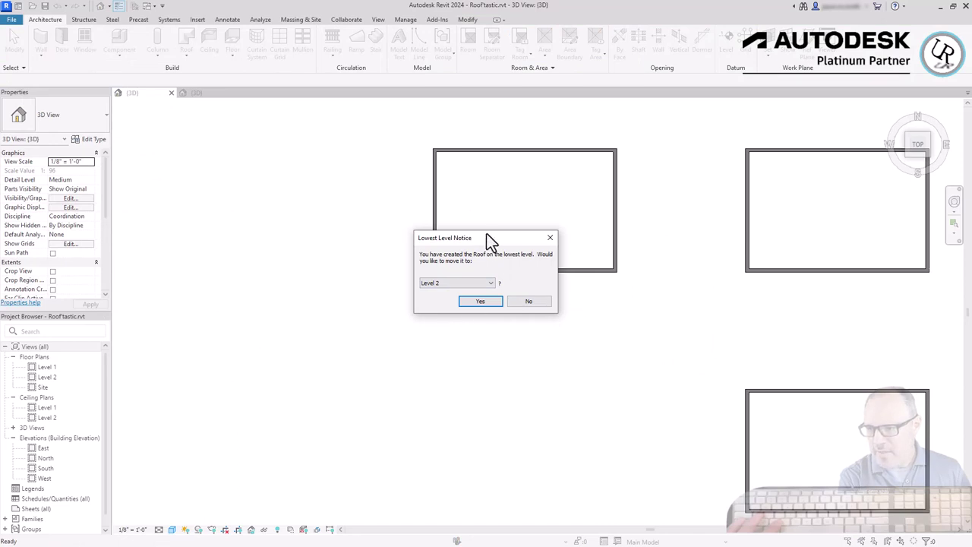
pyautogui.click(455, 284)
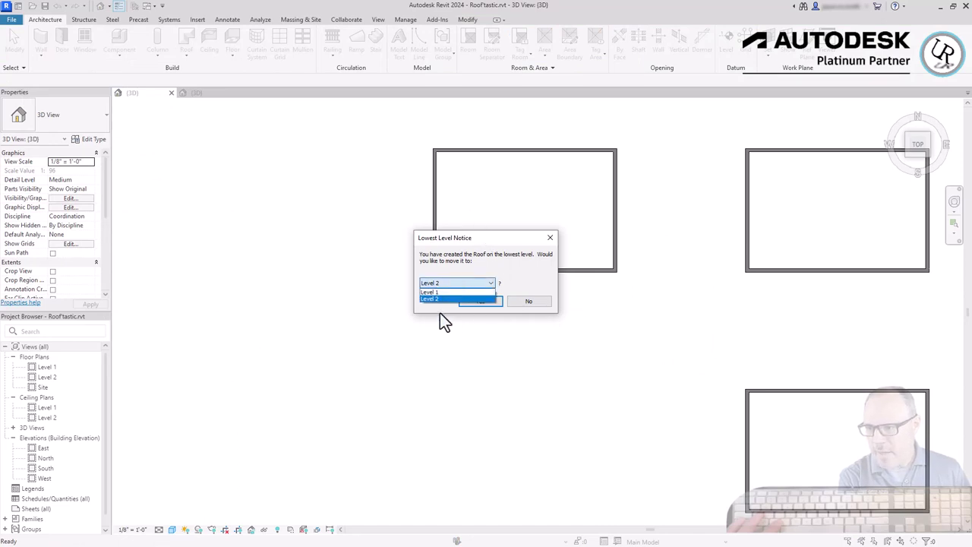
pyautogui.click(437, 299)
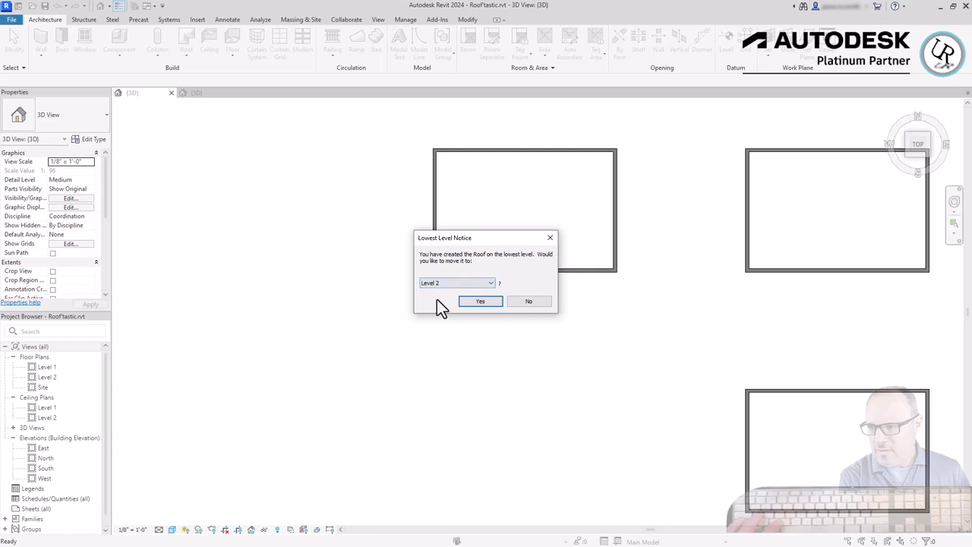
pyautogui.click(478, 303)
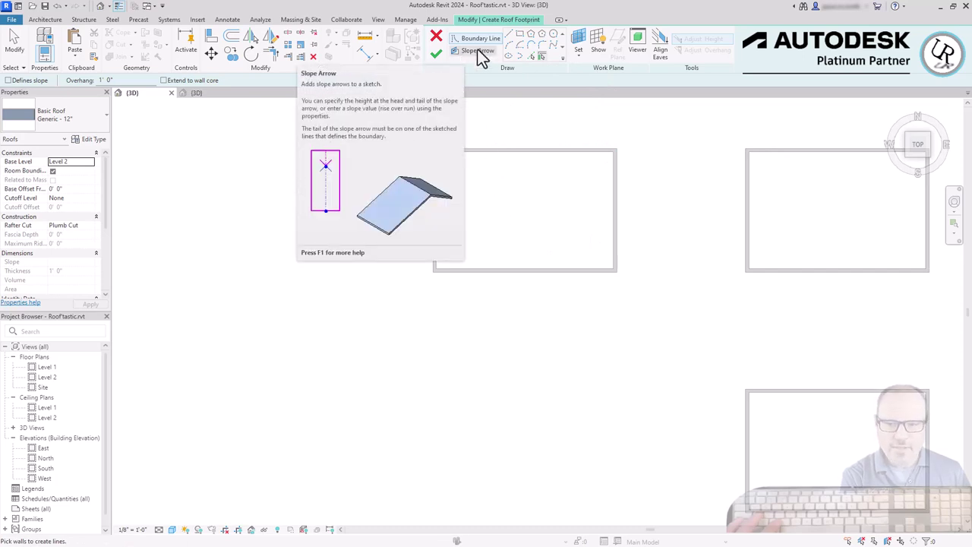
# Step: Set up a rectangular roof boundary without a defined slope, keeping Generic - 12" and a base offset of -2' 0"
pyautogui.click(520, 34)
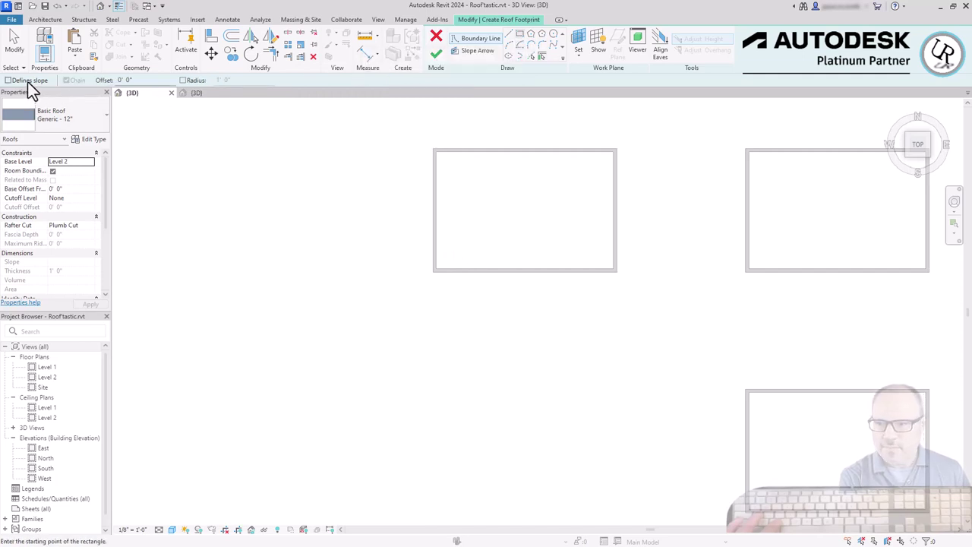
pyautogui.click(8, 81)
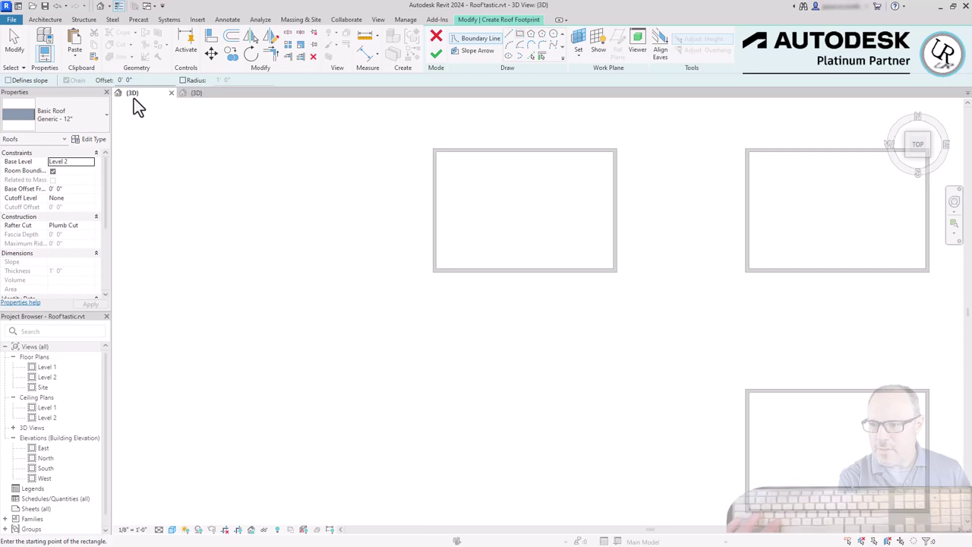
pyautogui.click(98, 118)
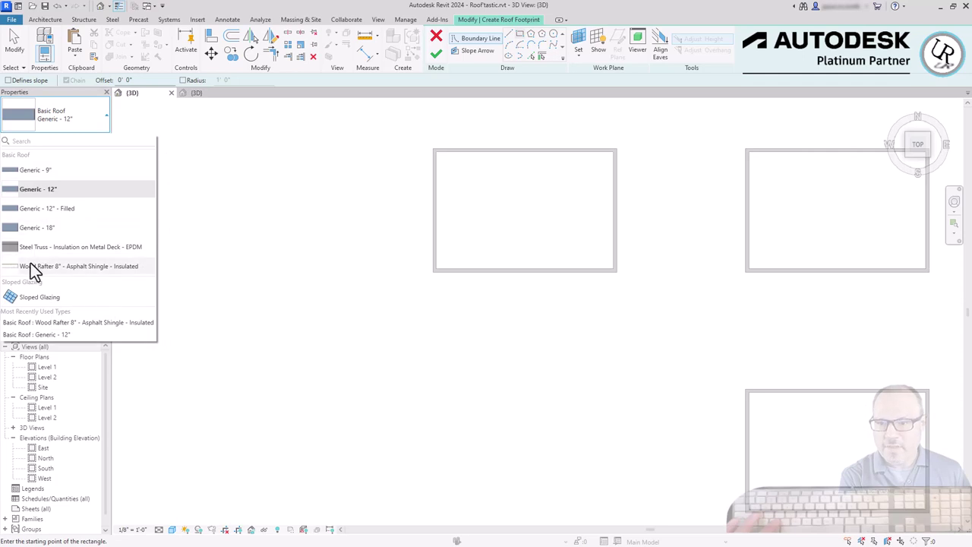
pyautogui.click(275, 90)
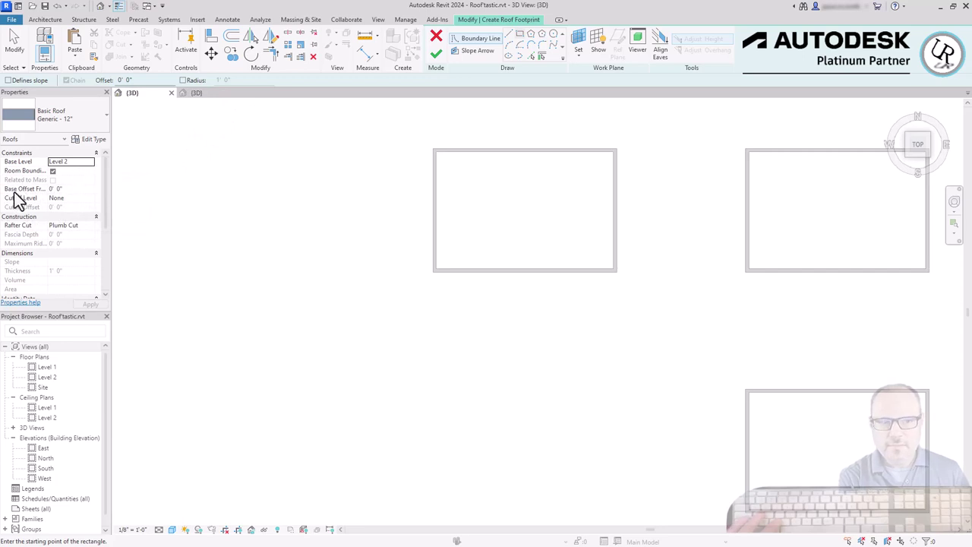
pyautogui.click(86, 190)
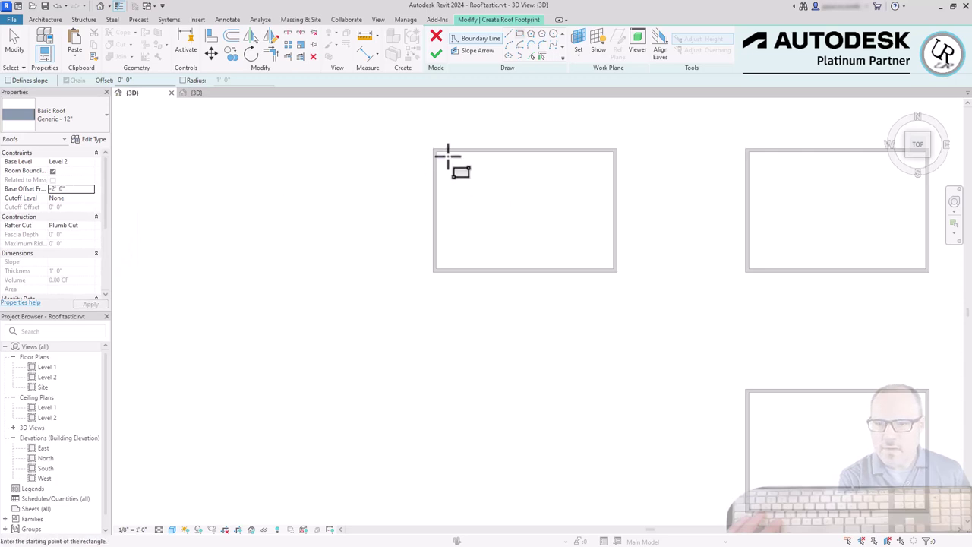
# Step: Sketch the rectangular boundary along the inner wall faces of the first layout, about 58'-10" by 38'-10", and finish the flat roof
pyautogui.scroll(3, 451, 154)
pyautogui.click(413, 157)
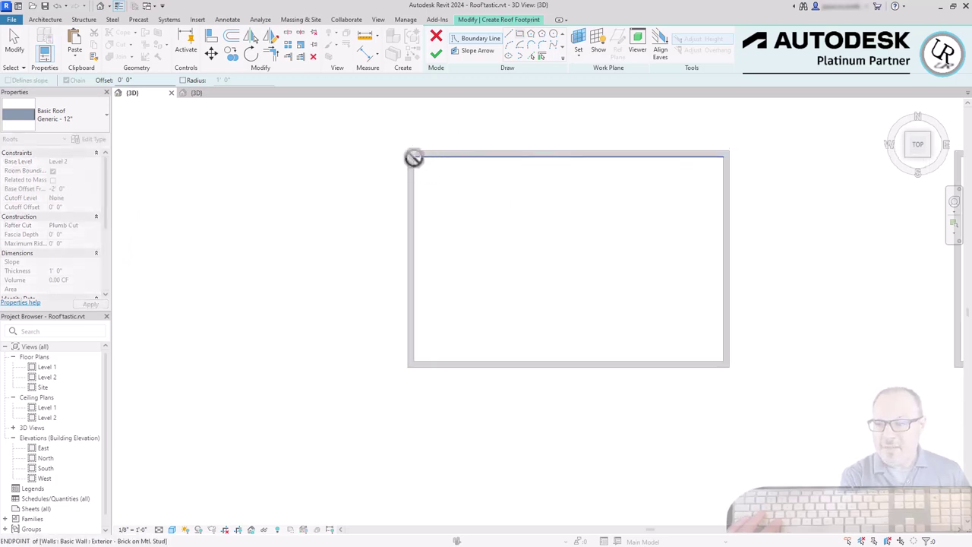
pyautogui.click(723, 361)
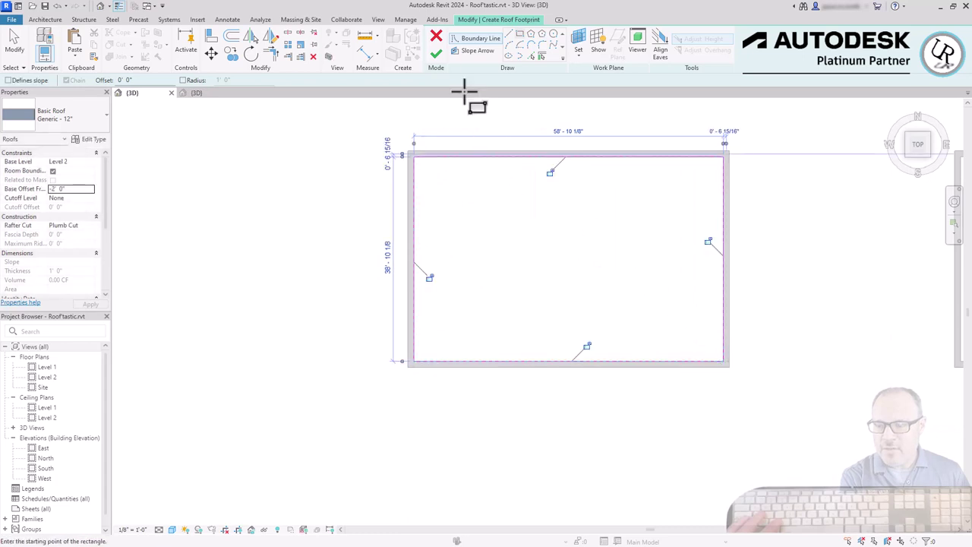
pyautogui.click(436, 54)
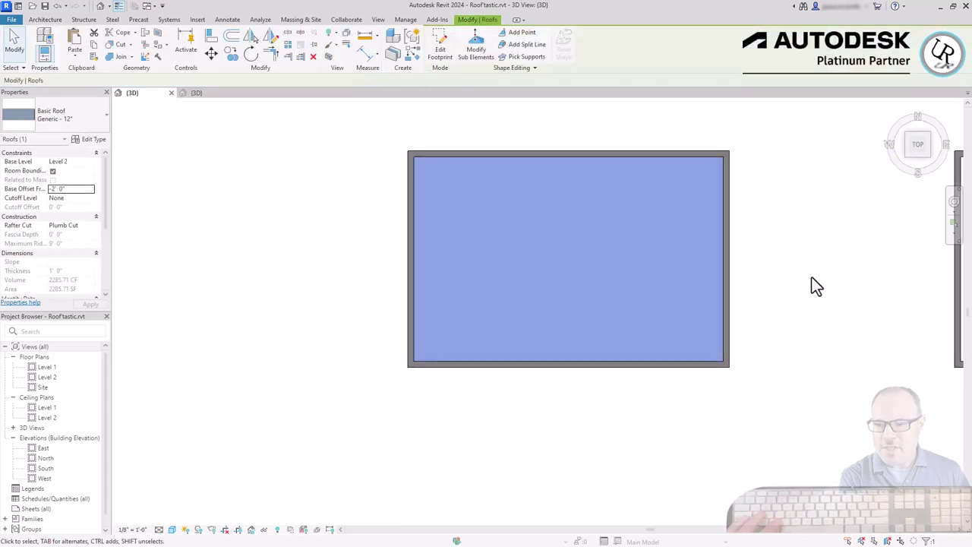
# Step: Inspect the new flat roof and the surrounding parapet walls in 3D from several angles
pyautogui.click(909, 159)
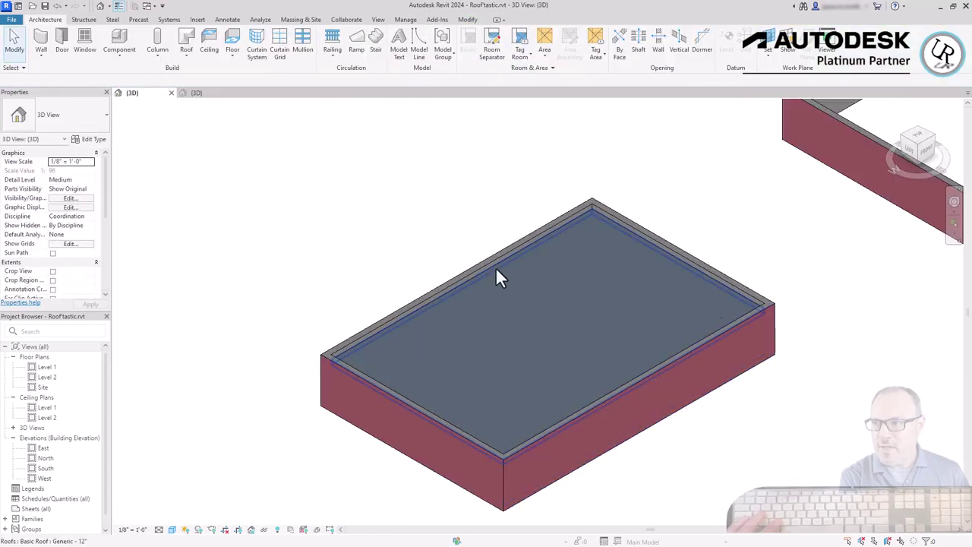
pyautogui.scroll(3, 635, 256)
pyautogui.click(662, 241)
pyautogui.scroll(-4, 669, 236)
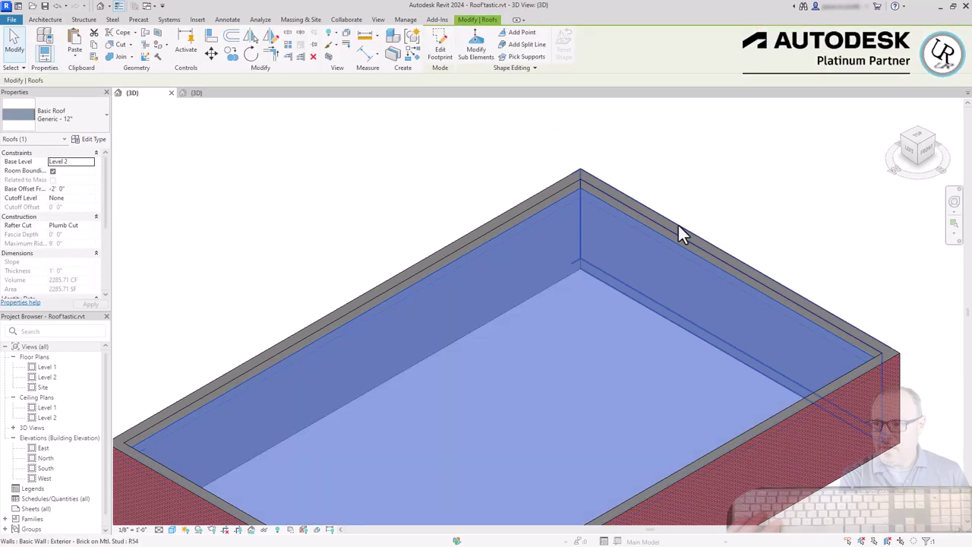
pyautogui.keyDown('shift'); pyautogui.moveTo(672, 418); pyautogui.dragTo(757, 252, button='middle'); pyautogui.keyUp('shift')
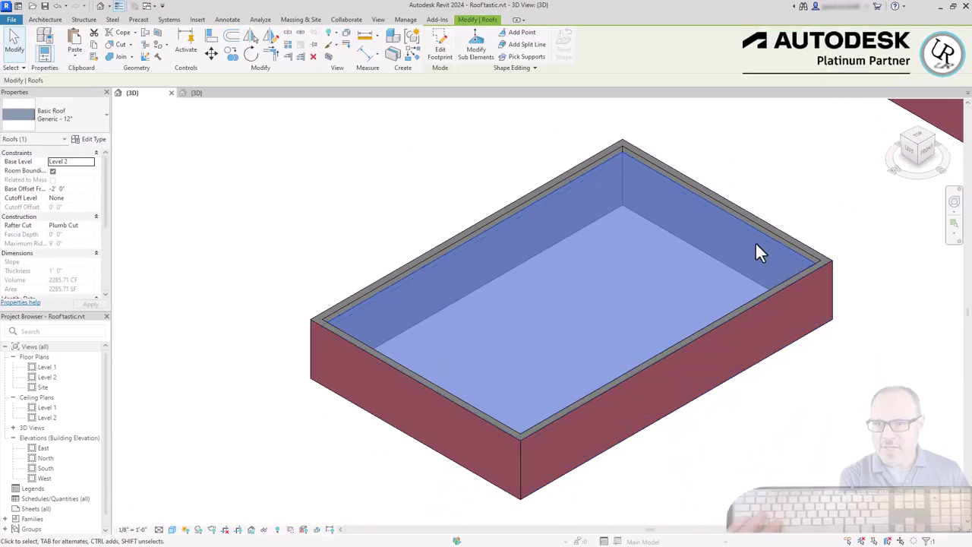
pyautogui.scroll(2, 762, 228)
pyautogui.scroll(2, 762, 228)
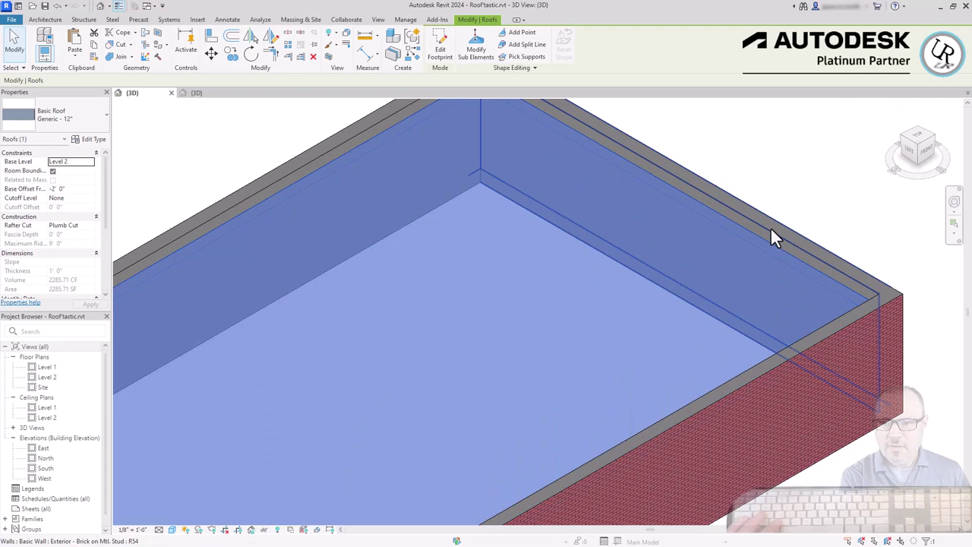
pyautogui.click(768, 230)
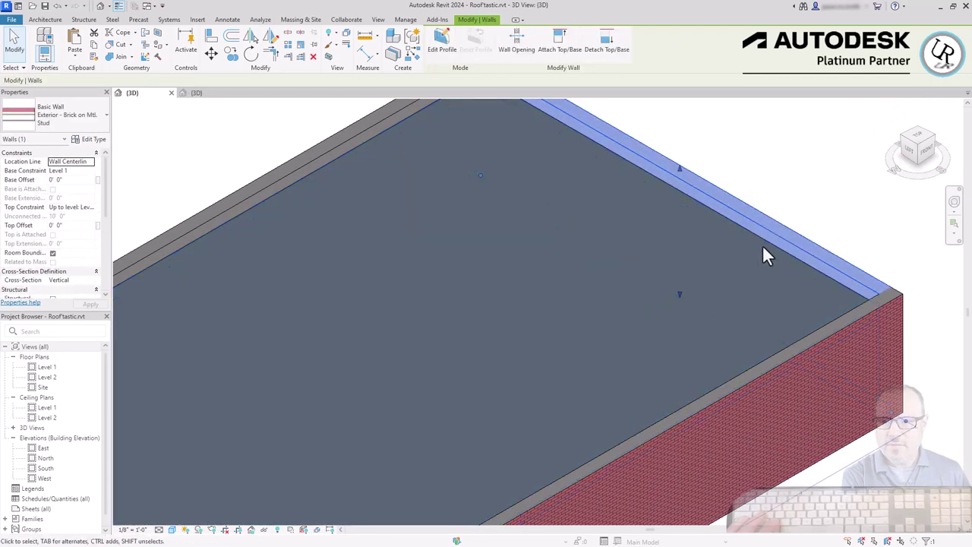
pyautogui.click(766, 250)
pyautogui.click(827, 260)
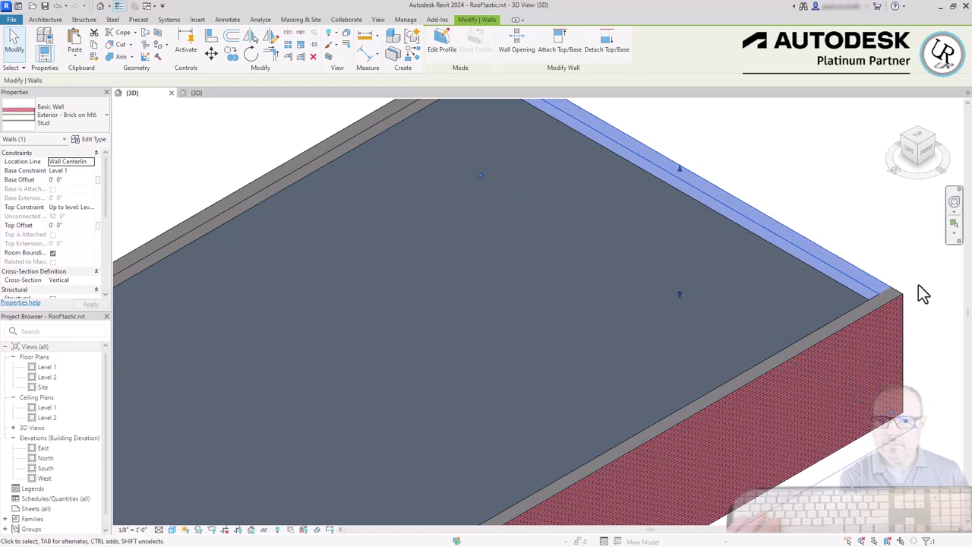
pyautogui.scroll(-4, 782, 319)
pyautogui.keyDown('shift'); pyautogui.moveTo(776, 328); pyautogui.dragTo(373, 156, button='middle'); pyautogui.keyUp('shift')
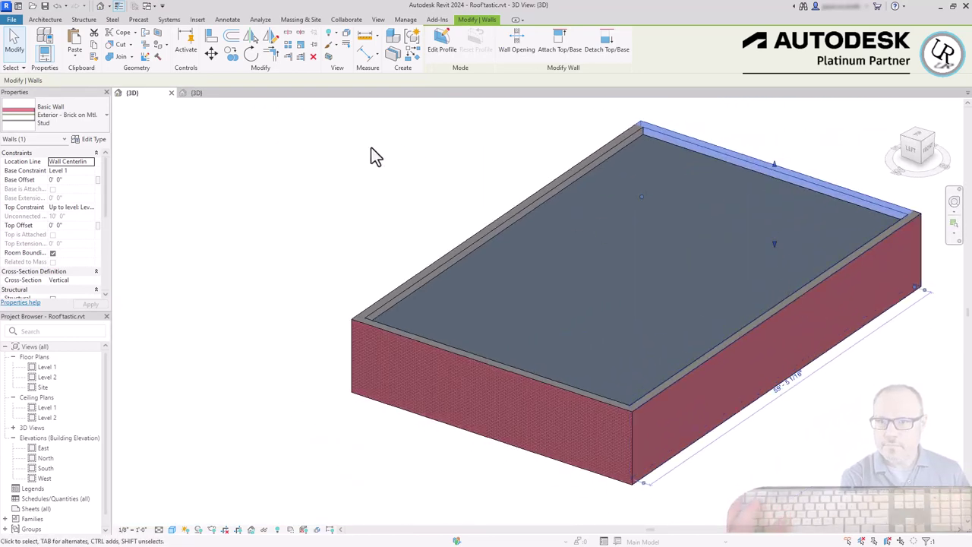
pyautogui.click(400, 218)
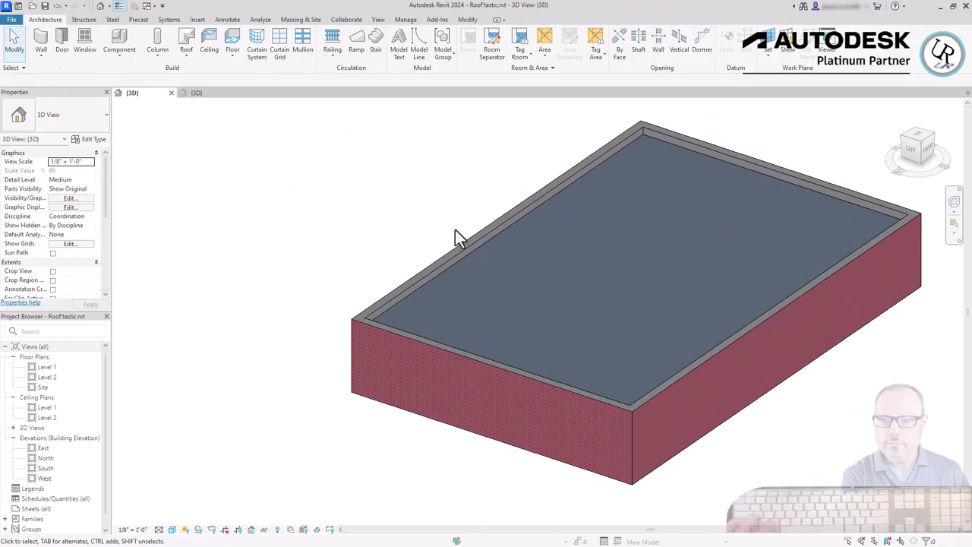
pyautogui.scroll(-5, 455, 232)
pyautogui.scroll(3, 426, 163)
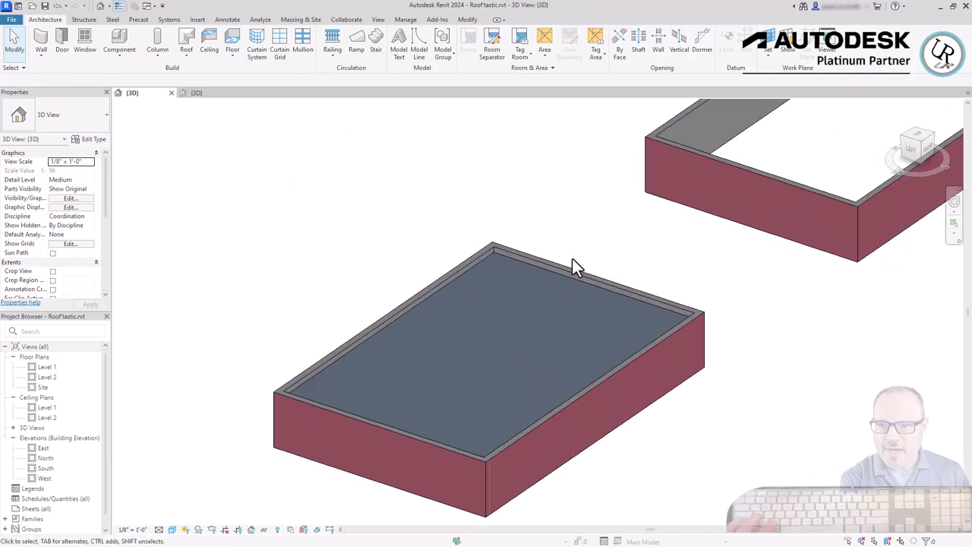
pyautogui.click(648, 304)
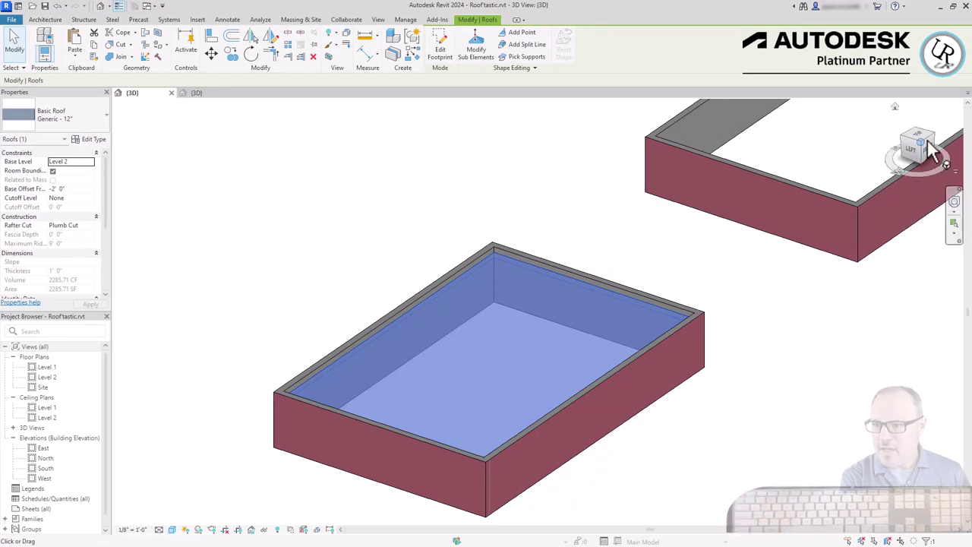
# Step: Compare the new flat roof with the sample roofs from the tilted front view, including the hipped roof sample
pyautogui.click(911, 182)
pyautogui.scroll(-4, 171, 281)
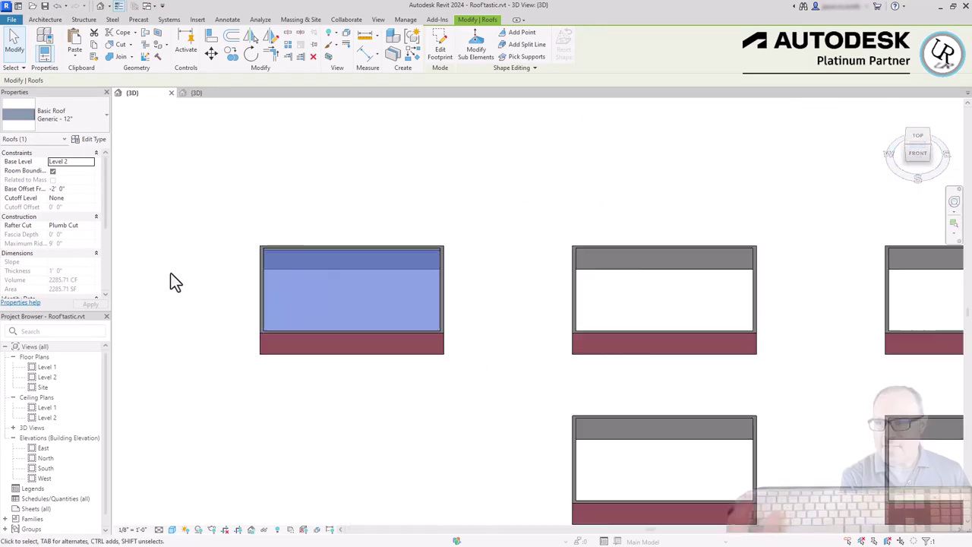
pyautogui.click(197, 251)
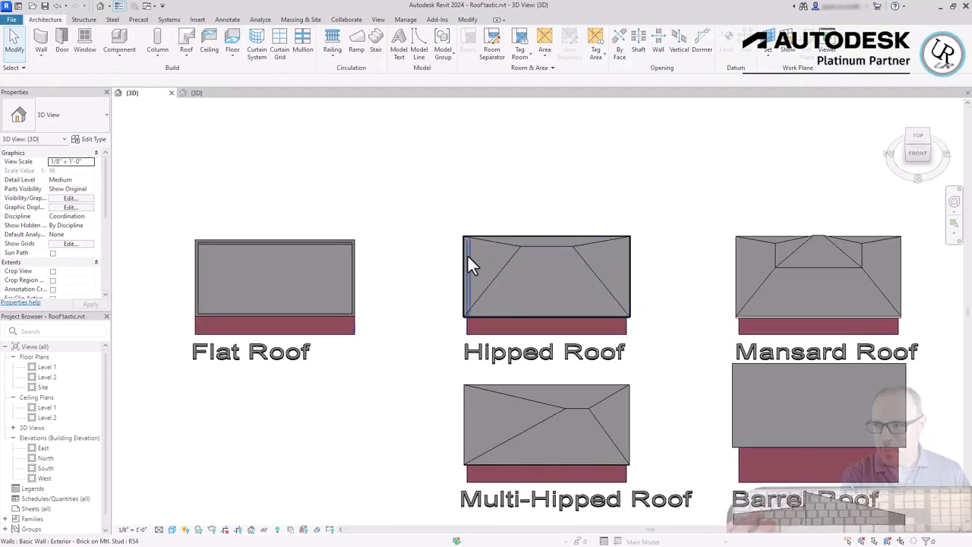
pyautogui.scroll(-5, 472, 281)
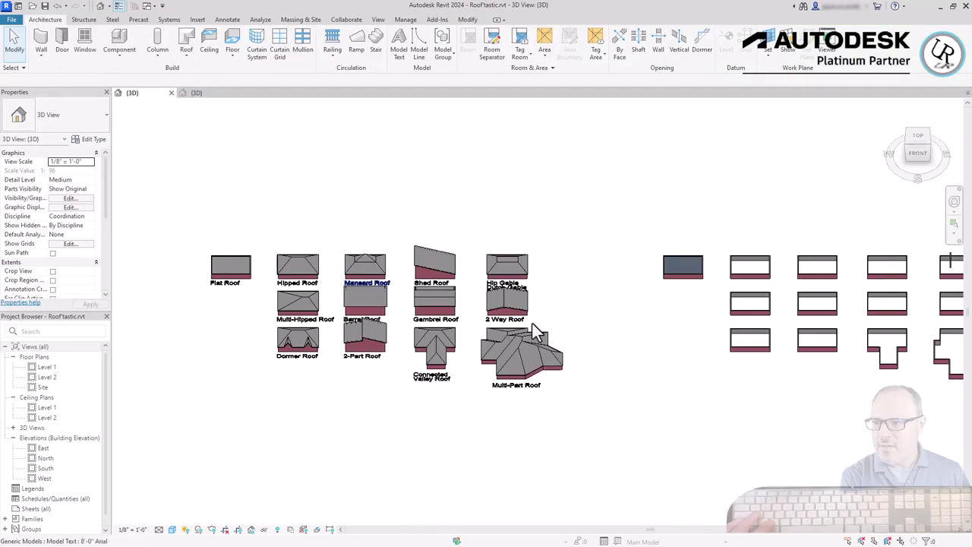
# Step: Start a footprint roof on Level 2 for the second layout, using Wood Rafter 8" - Asphalt Shingle - Insulated and a 0' 0" base offset
pyautogui.scroll(6, 827, 247)
pyautogui.scroll(1, 465, 334)
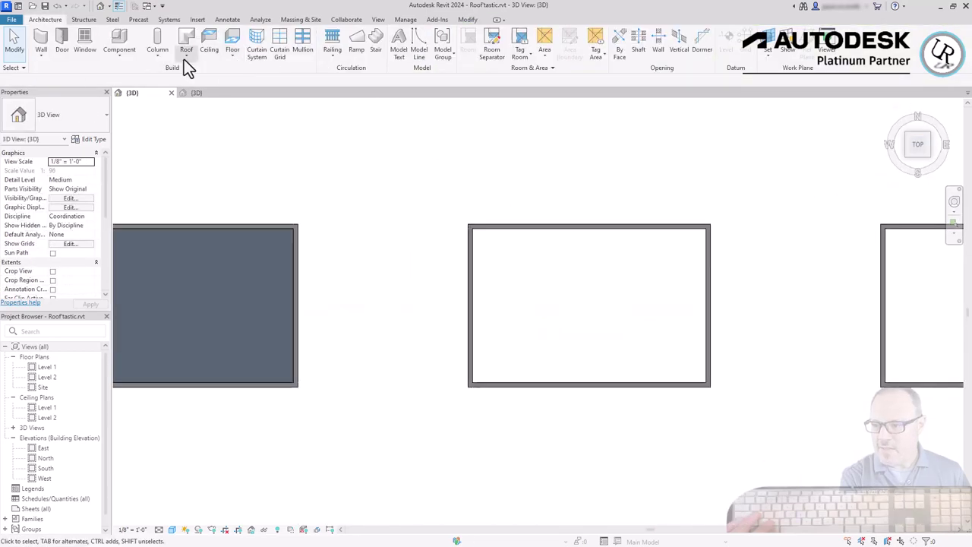
pyautogui.click(185, 58)
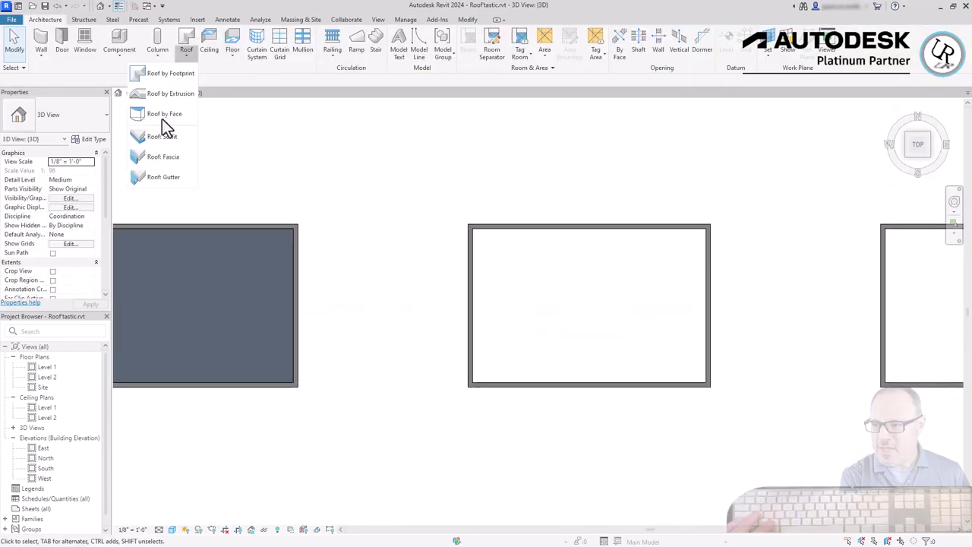
pyautogui.click(156, 75)
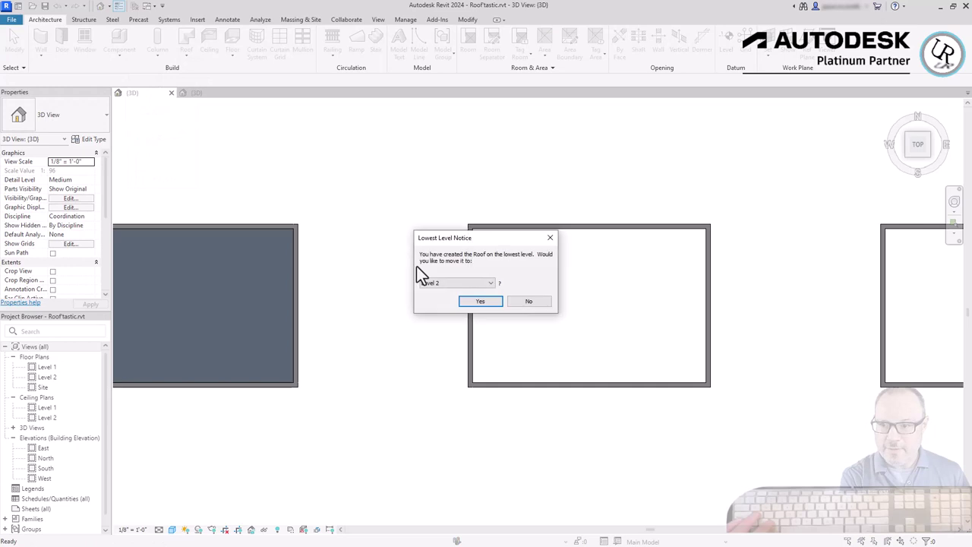
pyautogui.press('Return')
pyautogui.click(65, 116)
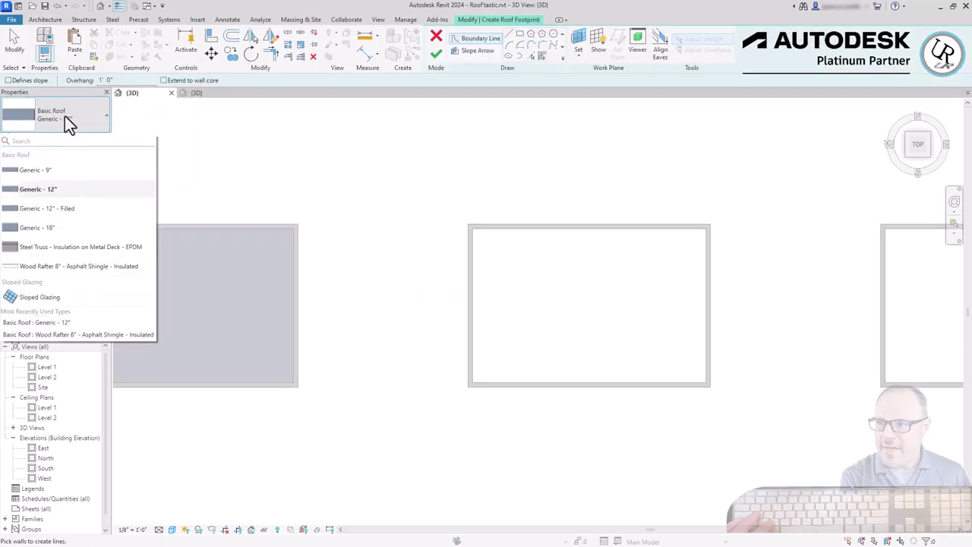
pyautogui.click(57, 267)
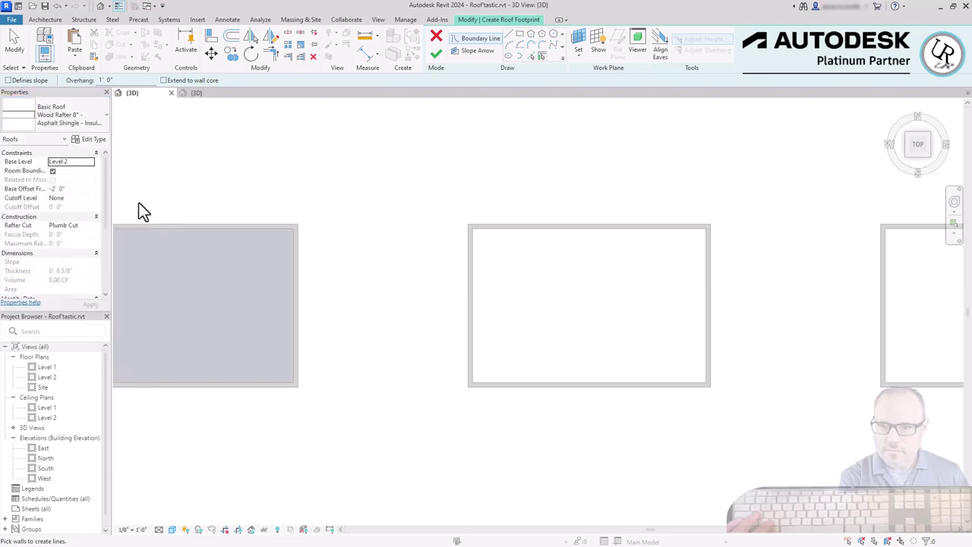
pyautogui.click(76, 189)
pyautogui.write('0')
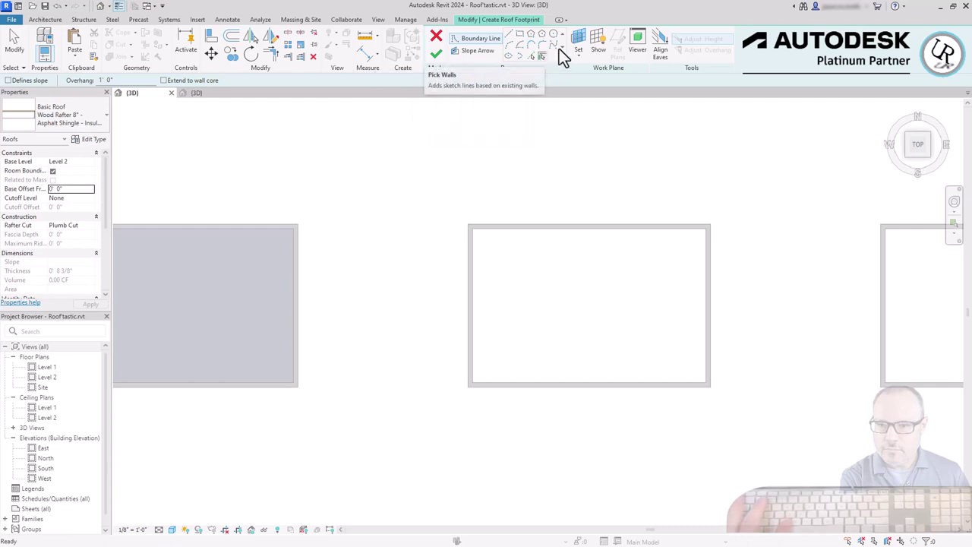
# Step: Pick the four walls of the second layout as slope-defining boundary lines with a 1' 0" overhang outside the walls
pyautogui.click(8, 80)
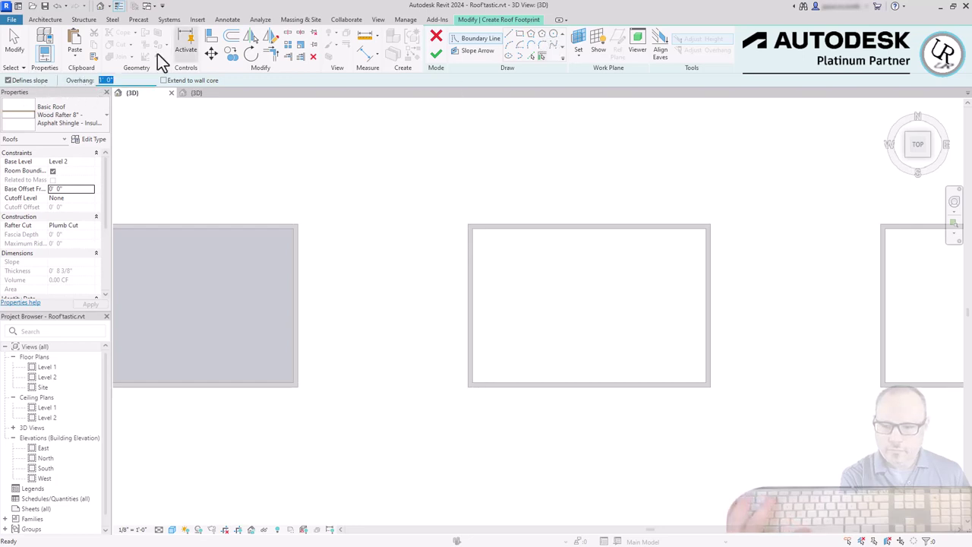
pyautogui.click(531, 56)
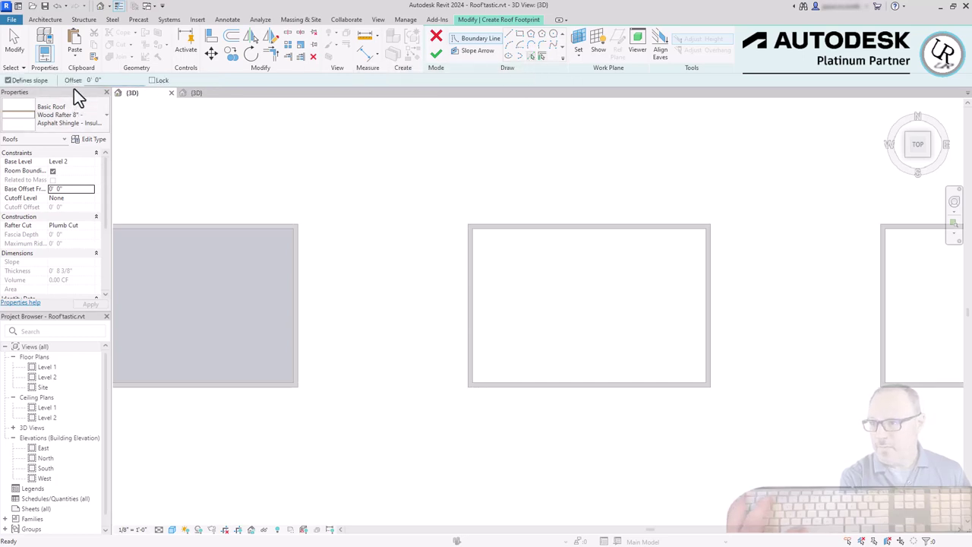
pyautogui.click(509, 57)
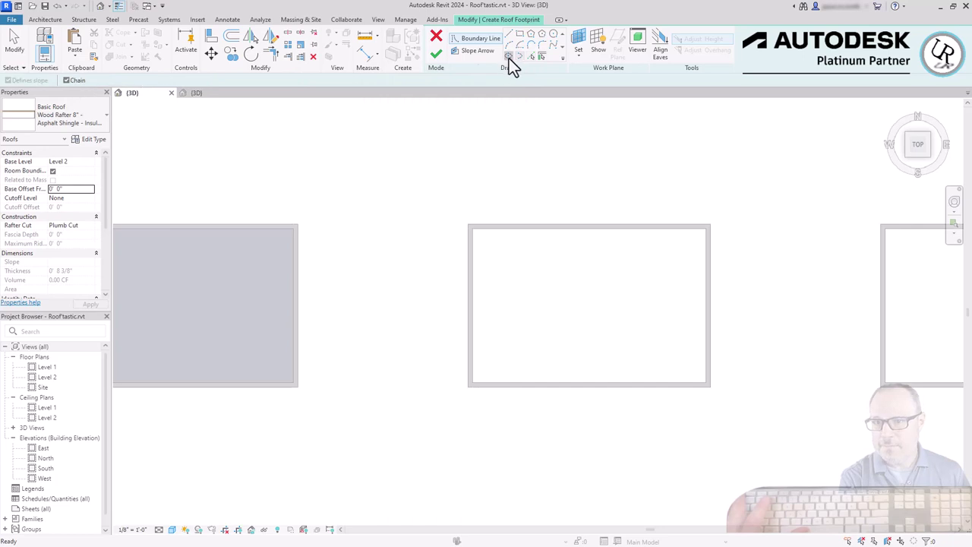
pyautogui.click(540, 56)
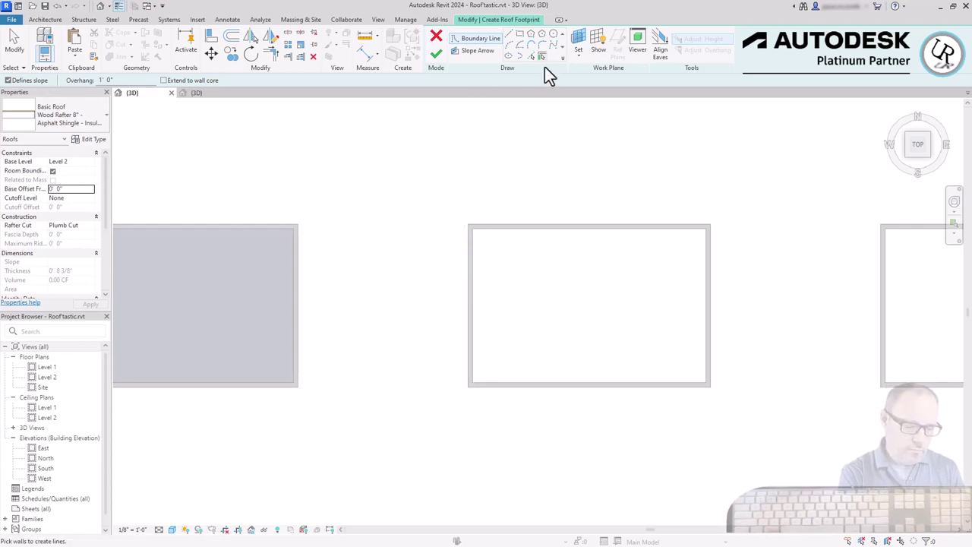
pyautogui.scroll(5, 455, 295)
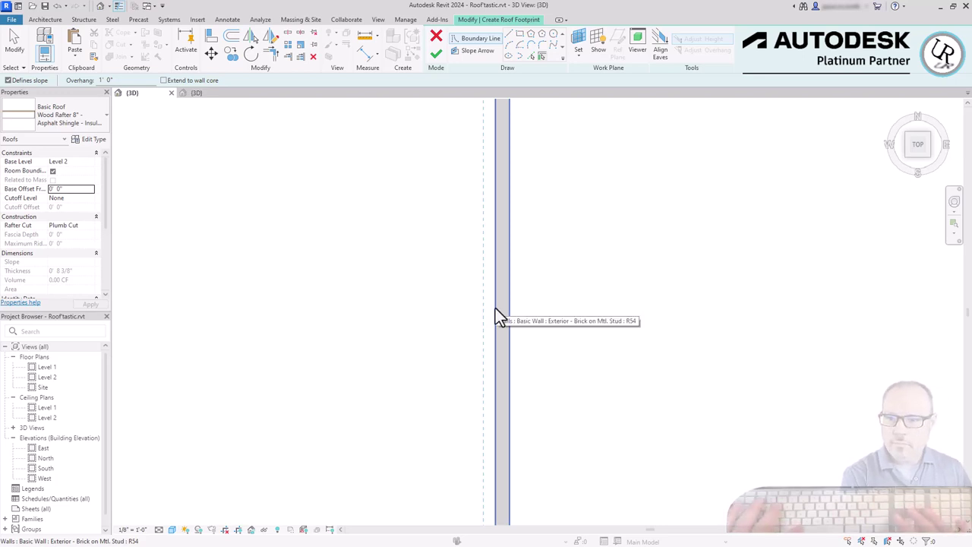
pyautogui.click(495, 309)
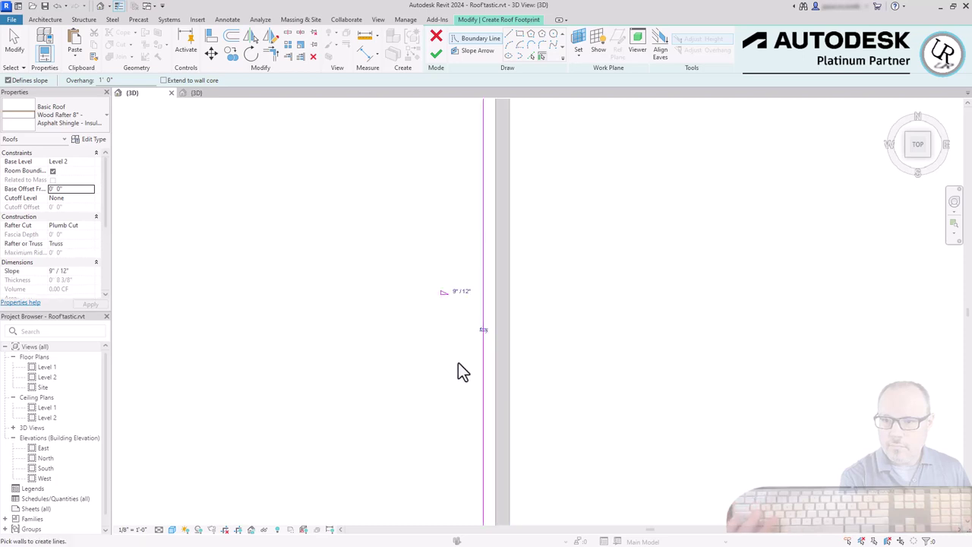
pyautogui.scroll(-3, 459, 368)
pyautogui.click(562, 225)
pyautogui.click(728, 322)
pyautogui.click(702, 414)
pyautogui.press('Escape')
# Step: Review the slope and overhang settings of the individual boundary lines, and finish the hipped roof
pyautogui.scroll(4, 758, 352)
pyautogui.click(664, 313)
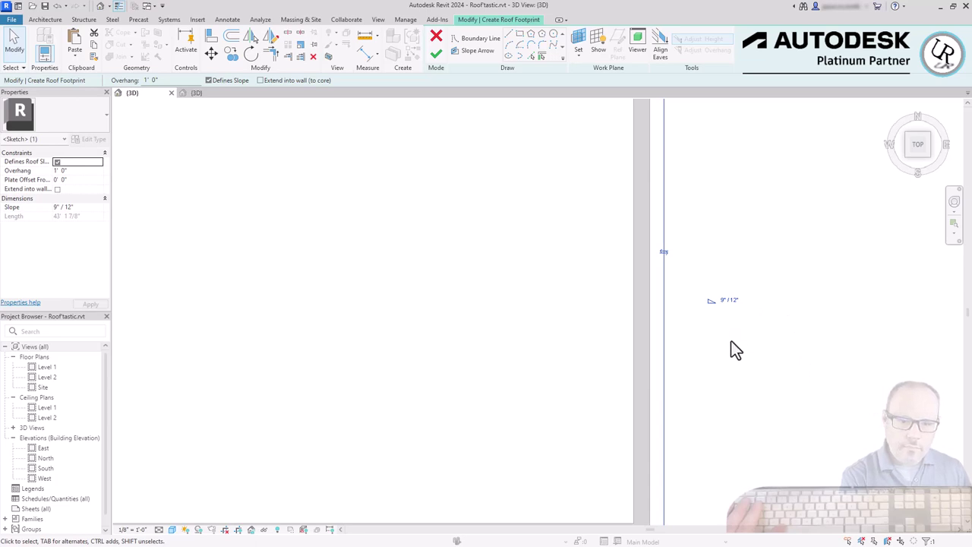
pyautogui.scroll(-5, 774, 363)
pyautogui.scroll(4, 653, 267)
pyautogui.click(351, 329)
pyautogui.scroll(-3, 397, 384)
pyautogui.click(462, 360)
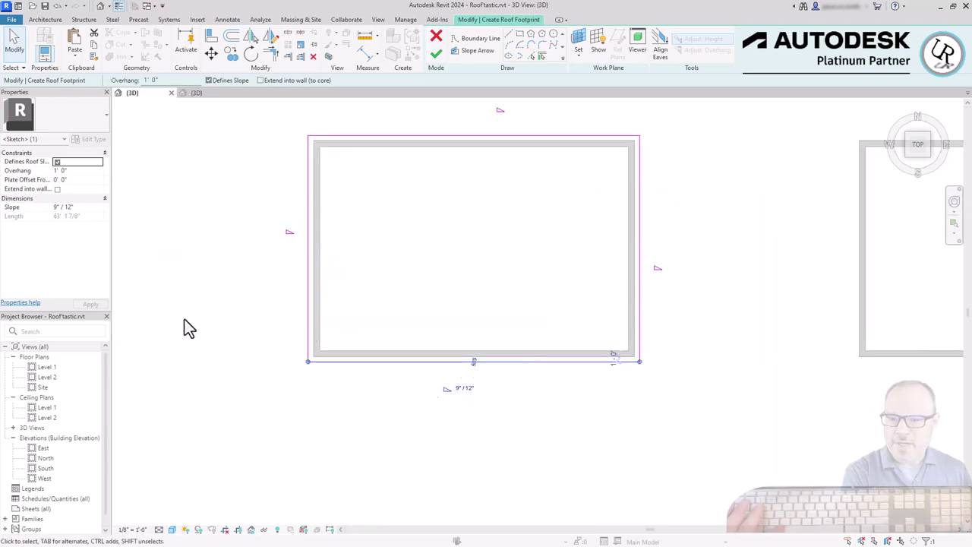
pyautogui.click(79, 207)
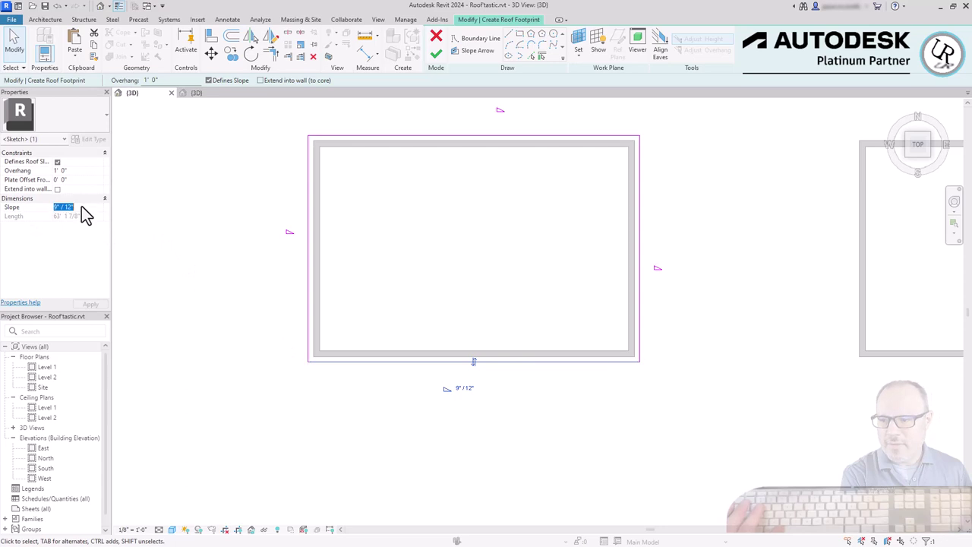
pyautogui.click(71, 171)
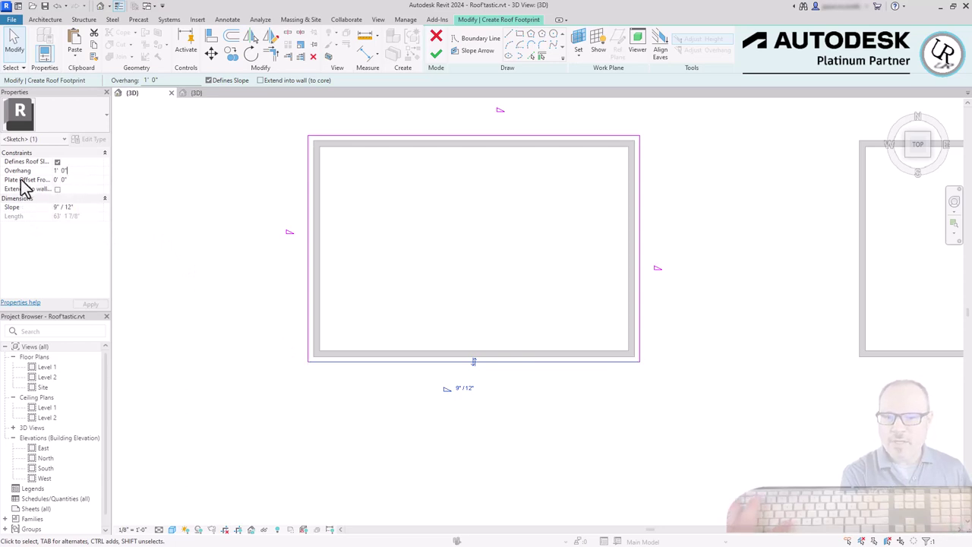
pyautogui.click(196, 193)
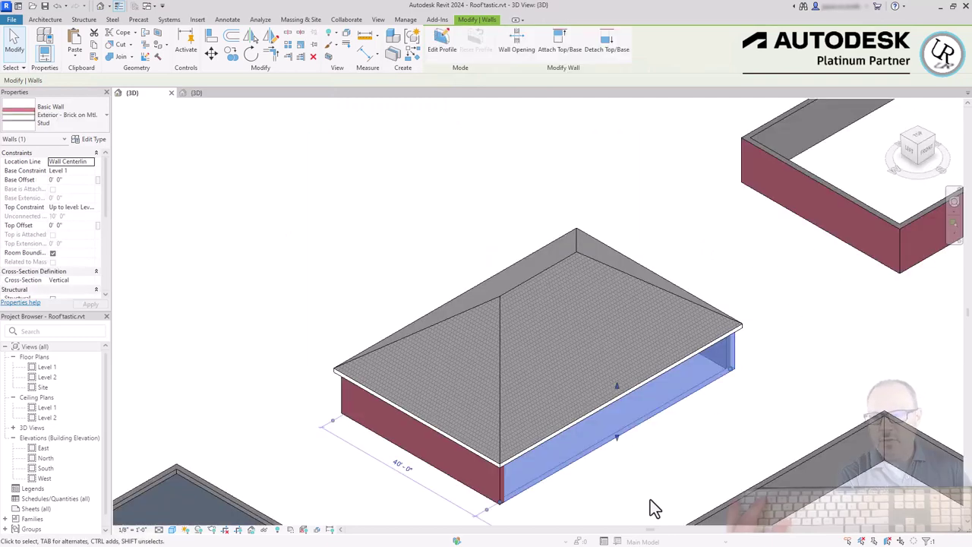
# Step: Inspect the finished hipped roof, its hips and overhanging eaves in 3D from several angles
pyautogui.click(693, 454)
pyautogui.scroll(4, 699, 425)
pyautogui.click(647, 309)
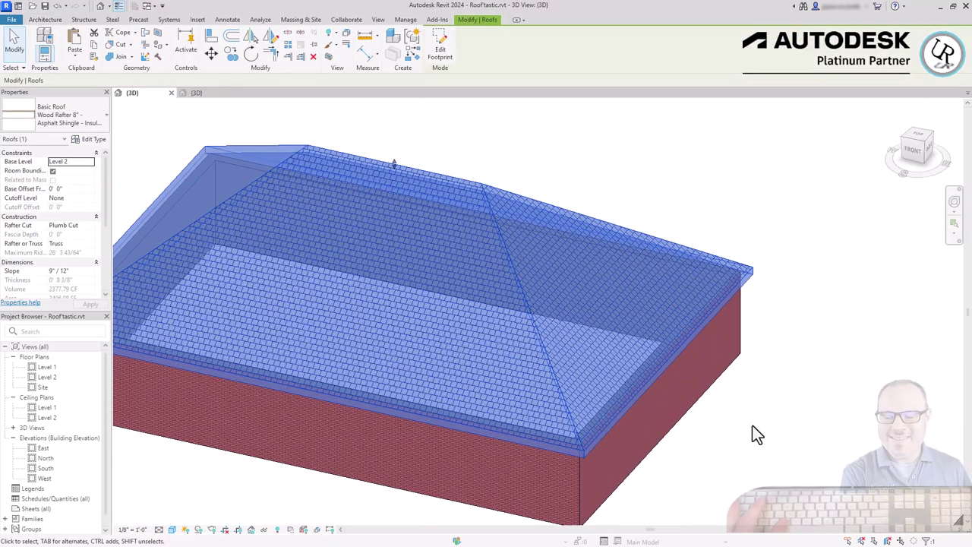
pyautogui.click(752, 425)
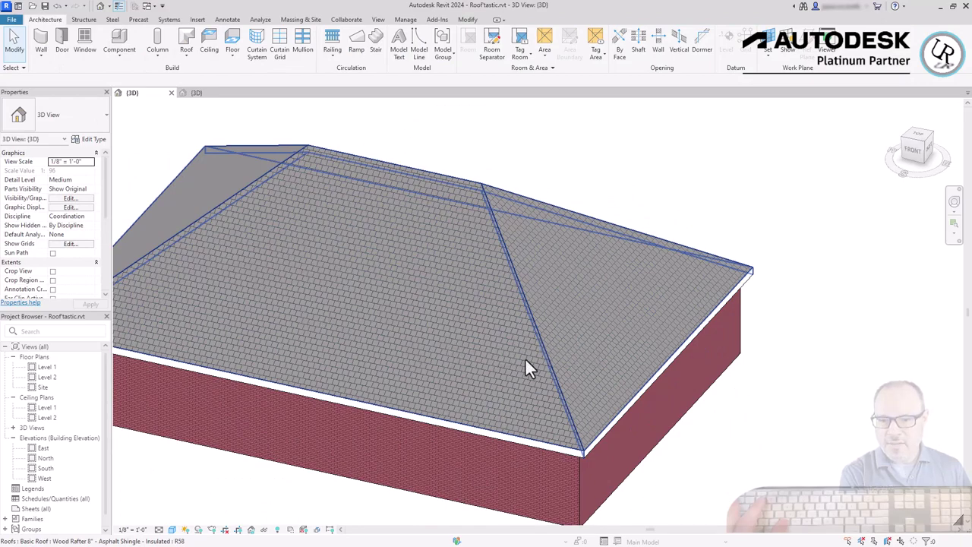
pyautogui.keyDown('shift'); pyautogui.moveTo(345, 309); pyautogui.dragTo(803, 278, button='middle'); pyautogui.keyUp('shift')
pyautogui.scroll(5, 405, 319)
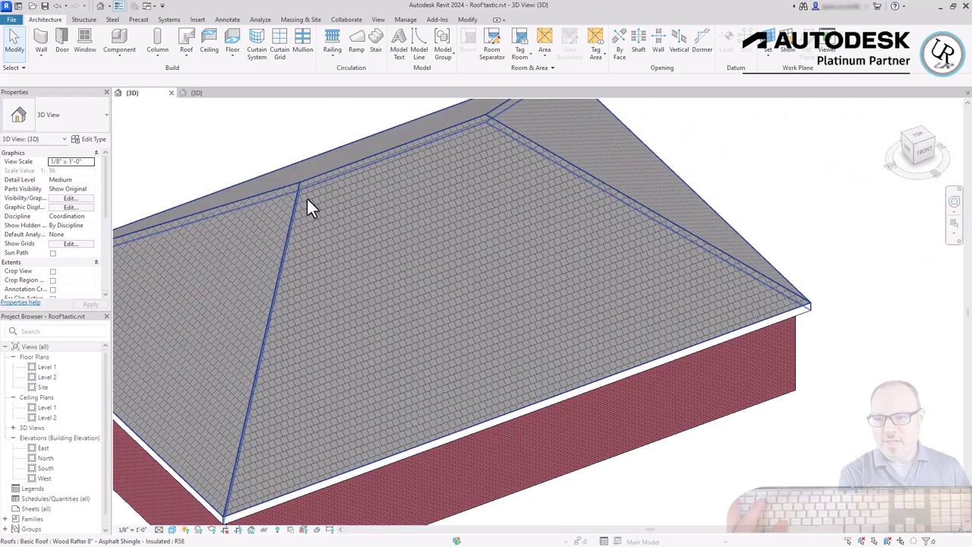
# Step: Reshape the hipped roof by moving its ridge, bringing it down to a maximum height of about 19' 11", and check its slope property
pyautogui.click(289, 228)
pyautogui.scroll(-4, 709, 200)
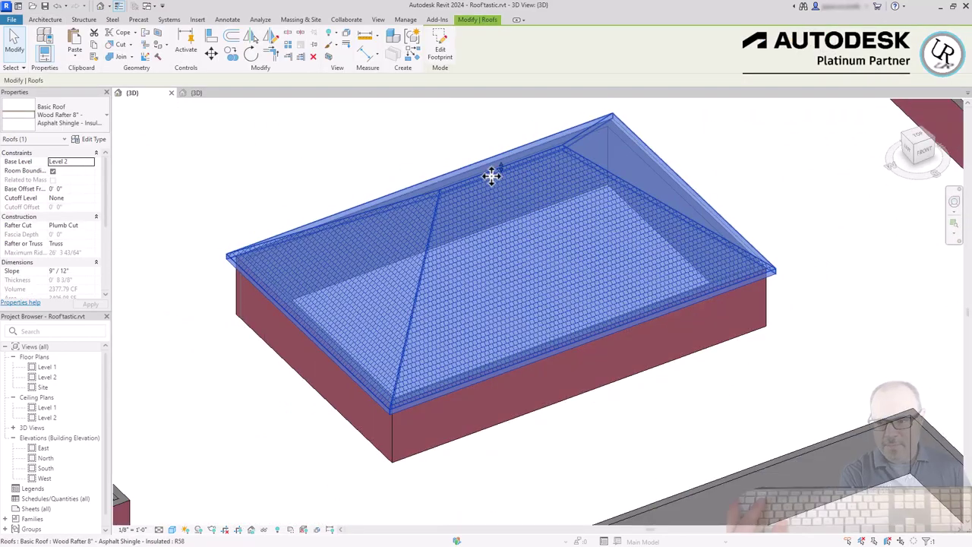
pyautogui.moveTo(500, 166)
pyautogui.mouseDown()
pyautogui.moveTo(495, 202)
pyautogui.moveTo(510, 159)
pyautogui.mouseUp()
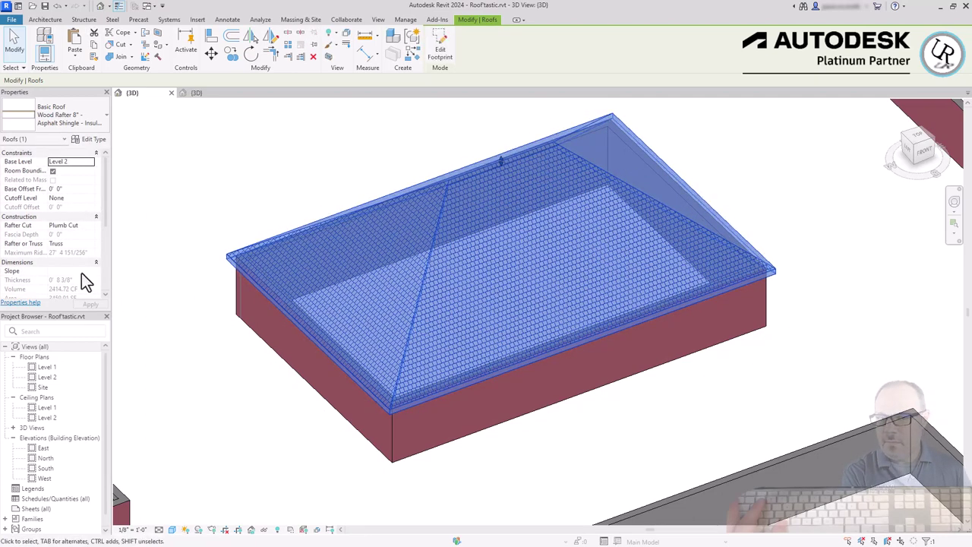
pyautogui.moveTo(108, 172); pyautogui.dragTo(103, 201)
pyautogui.click(72, 207)
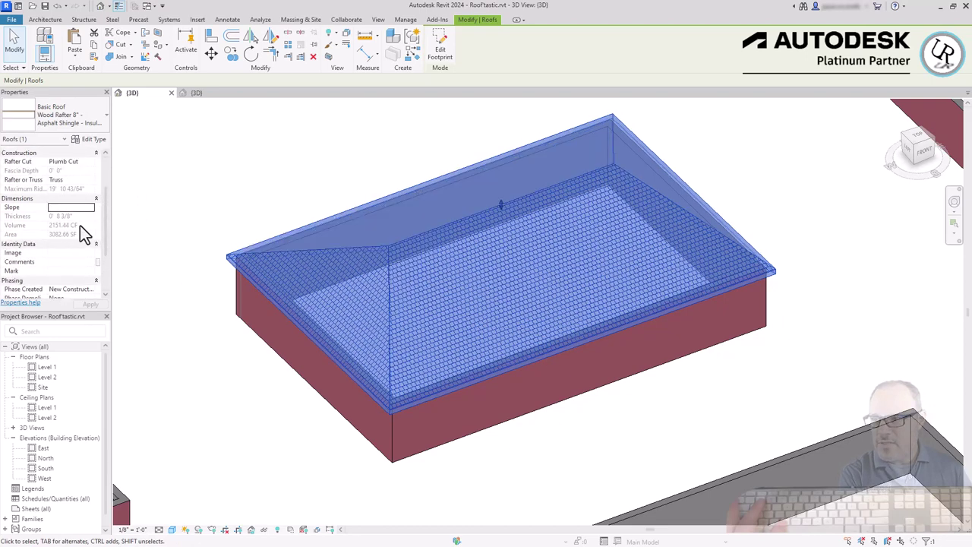
pyautogui.click(213, 182)
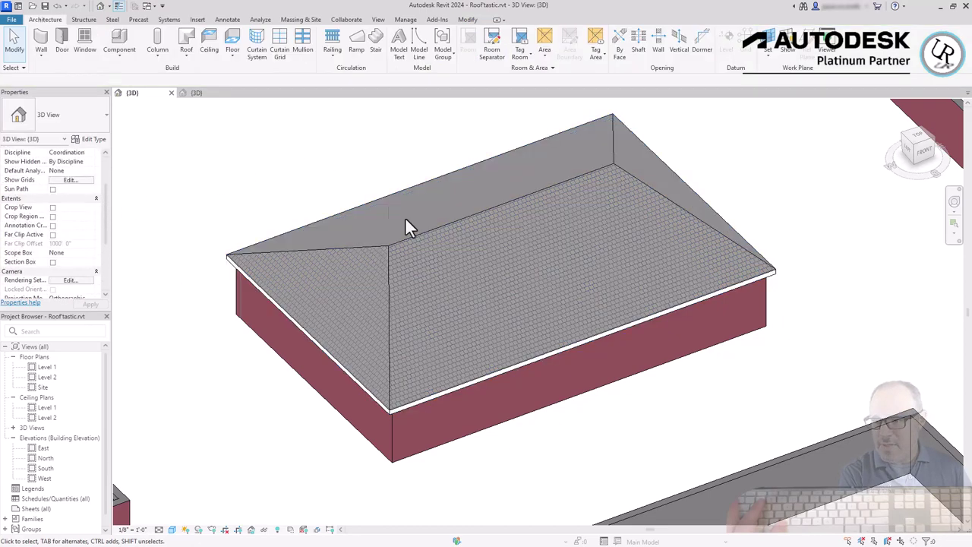
# Step: Reopen the hipped roof's footprint, try a 9" / 12" slope on the rear boundary line, and check the other boundary lines
pyautogui.click(458, 222)
pyautogui.doubleClick(458, 223)
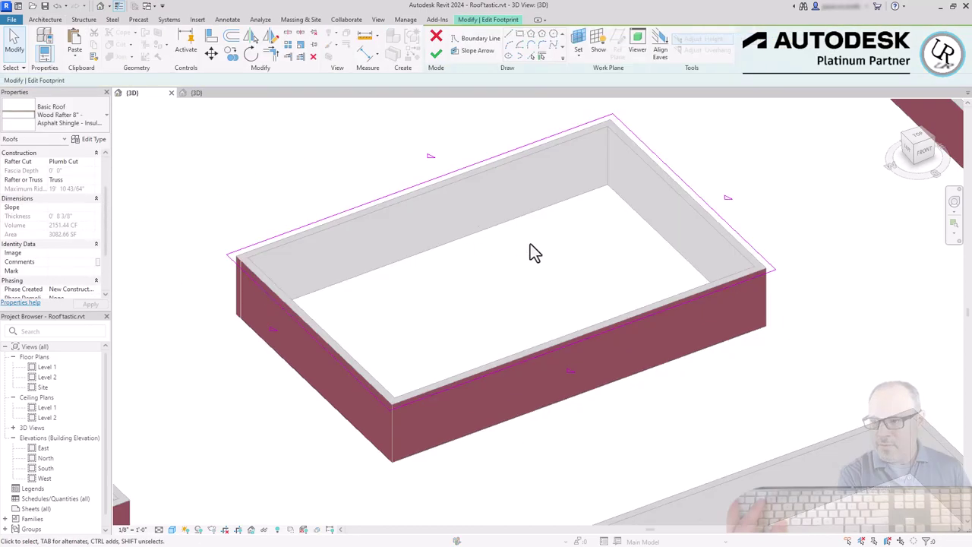
pyautogui.click(493, 165)
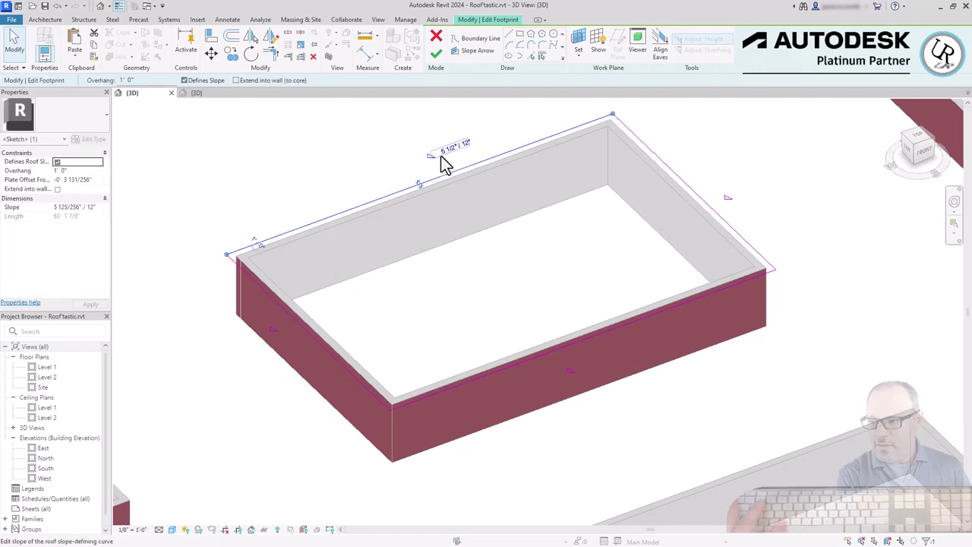
pyautogui.click(448, 149)
pyautogui.write('9')
pyautogui.press('Return')
pyautogui.click(334, 351)
pyautogui.click(458, 389)
pyautogui.click(720, 225)
pyautogui.click(476, 251)
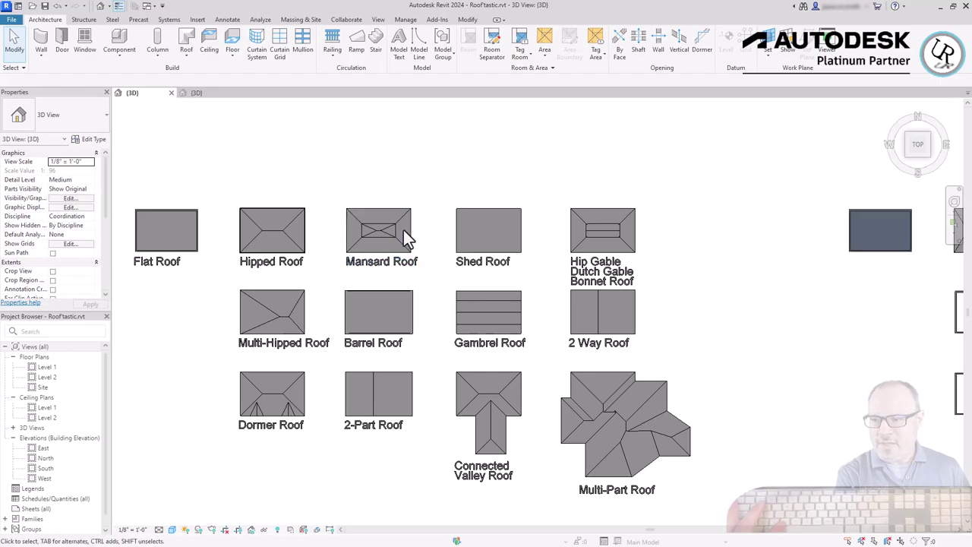
# Step: Examine the Mansard Roof sample in 3D, focusing on the separate upper roof and how it sits on the lower one
pyautogui.click(403, 229)
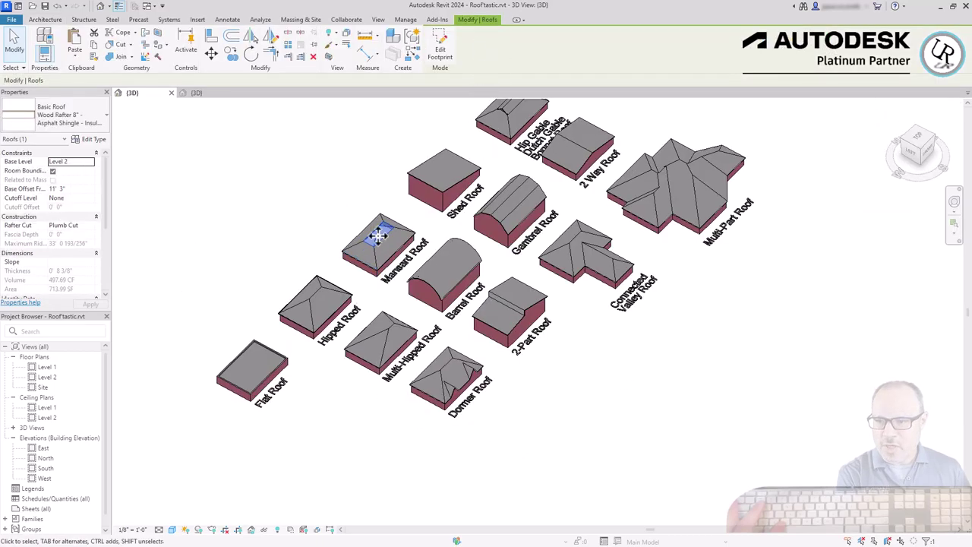
pyautogui.scroll(3, 380, 235)
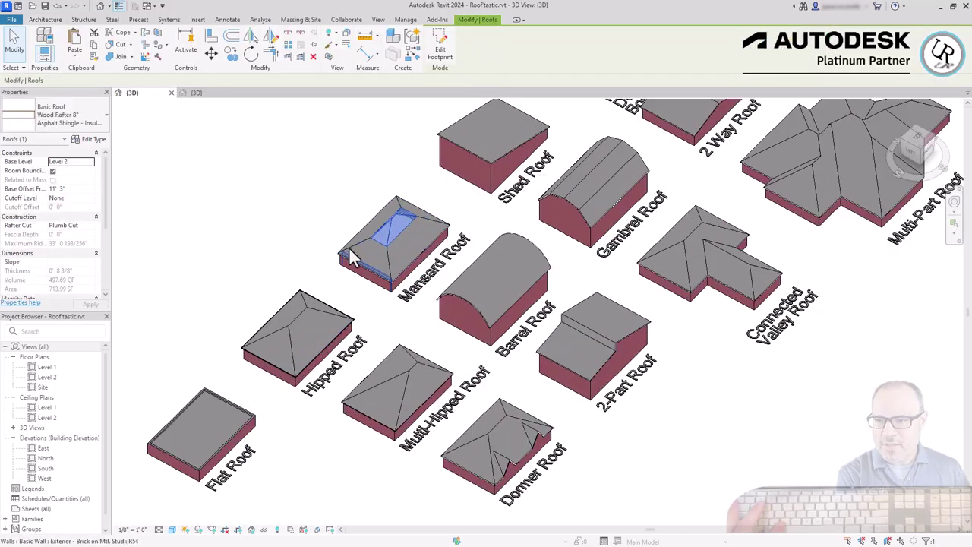
pyautogui.scroll(3, 357, 256)
pyautogui.keyDown('shift'); pyautogui.moveTo(403, 326); pyautogui.dragTo(415, 182, button='middle'); pyautogui.keyUp('shift')
pyautogui.scroll(4, 387, 174)
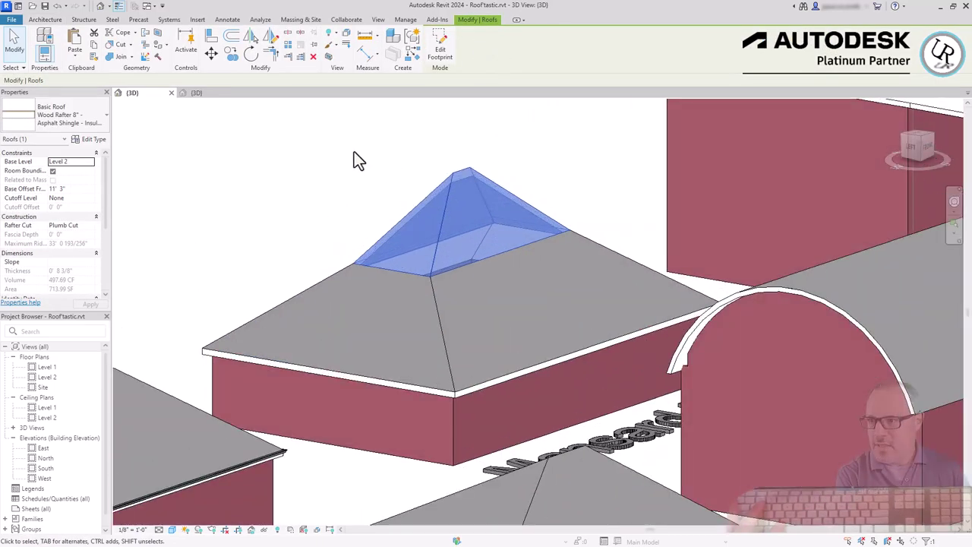
pyautogui.scroll(-2, 358, 160)
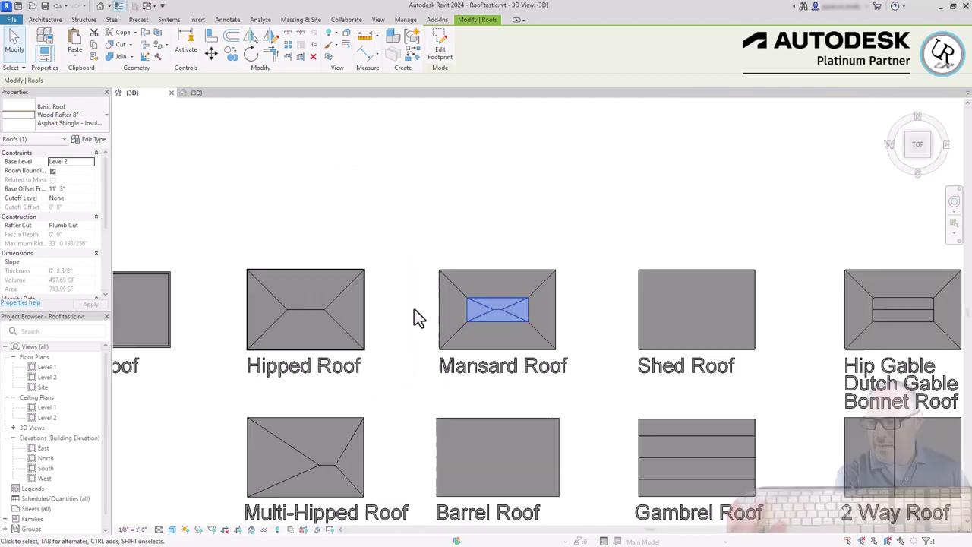
pyautogui.scroll(-5, 414, 308)
pyautogui.press('Escape')
# Step: Start a footprint roof on Level 2 for the third layout, set up as a slope-defining rectangular boundary with a 1' 0" offset
pyautogui.scroll(8, 755, 311)
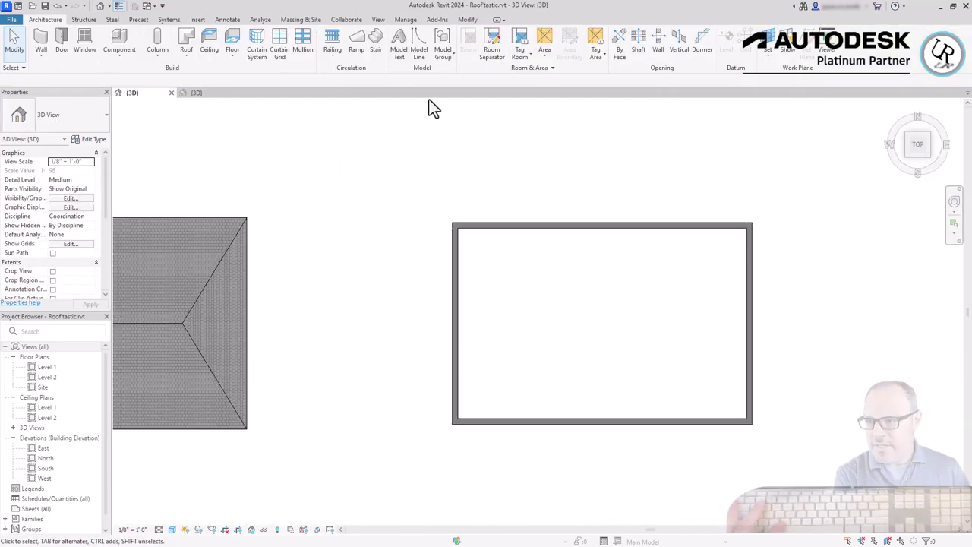
pyautogui.click(186, 57)
pyautogui.click(174, 73)
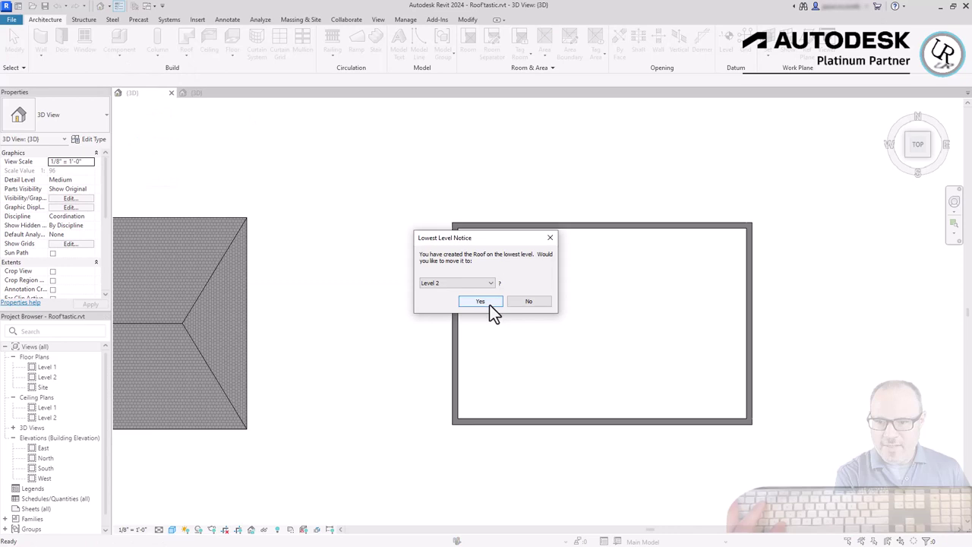
pyautogui.click(485, 306)
pyautogui.click(521, 36)
pyautogui.click(146, 80)
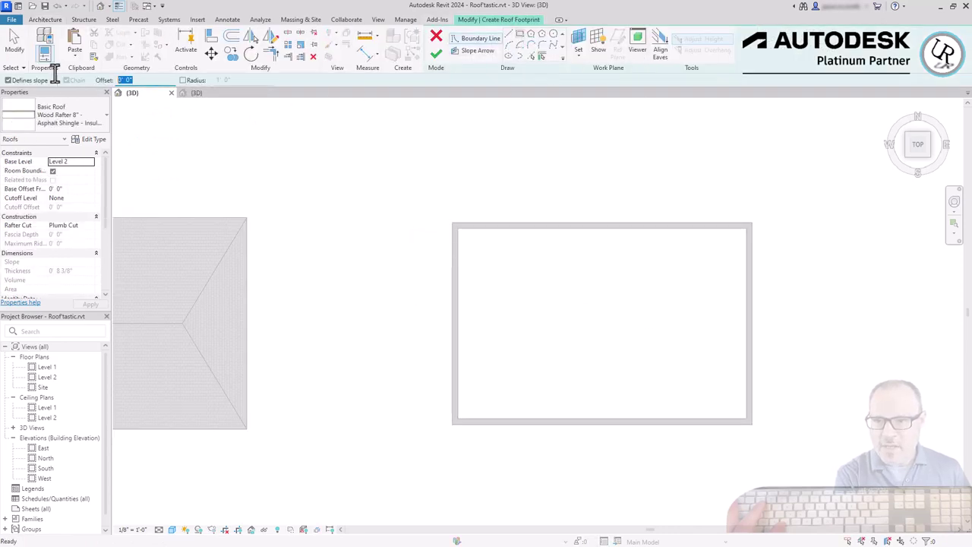
pyautogui.press('Return')
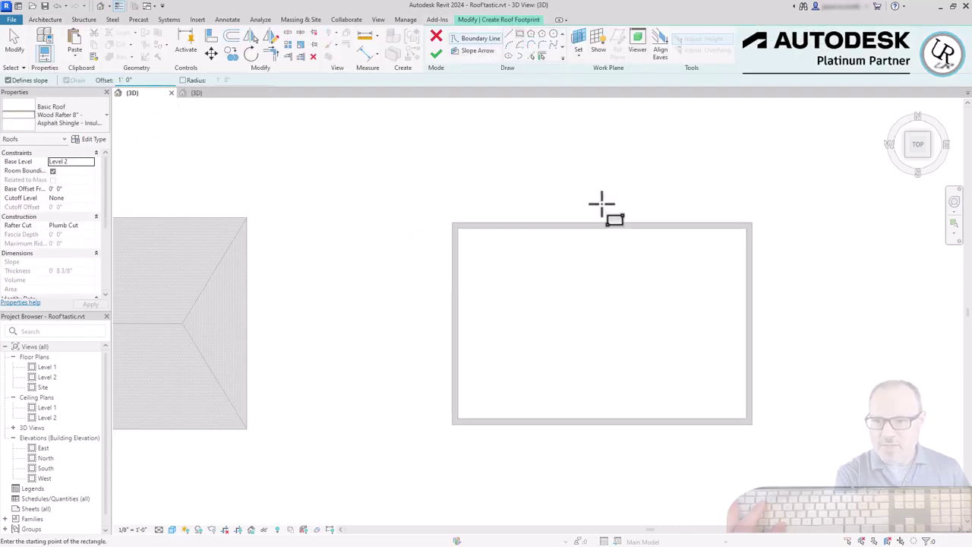
# Step: Draw the outer rectangular roof boundary around the third wall layout with a 1' 0" offset and check its four lines' slope
pyautogui.click(449, 220)
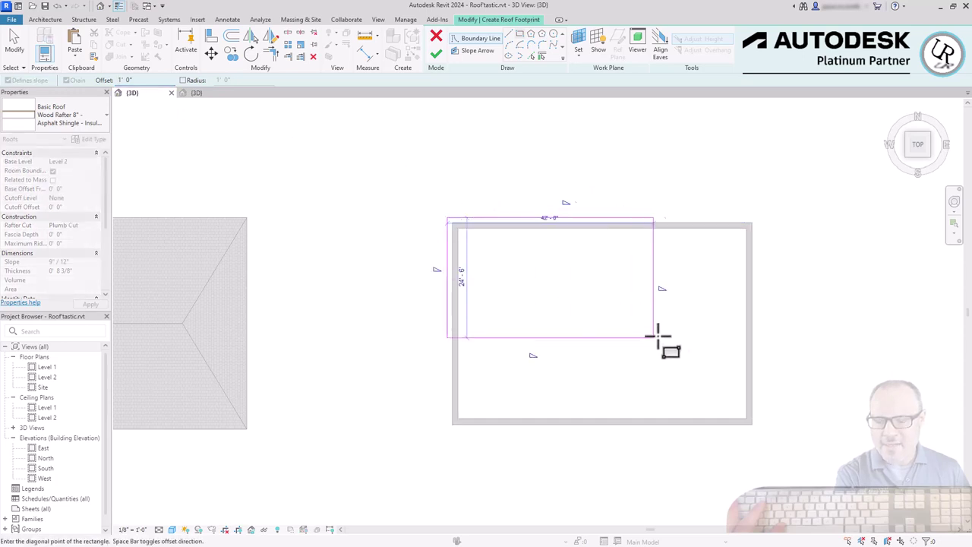
pyautogui.click(753, 426)
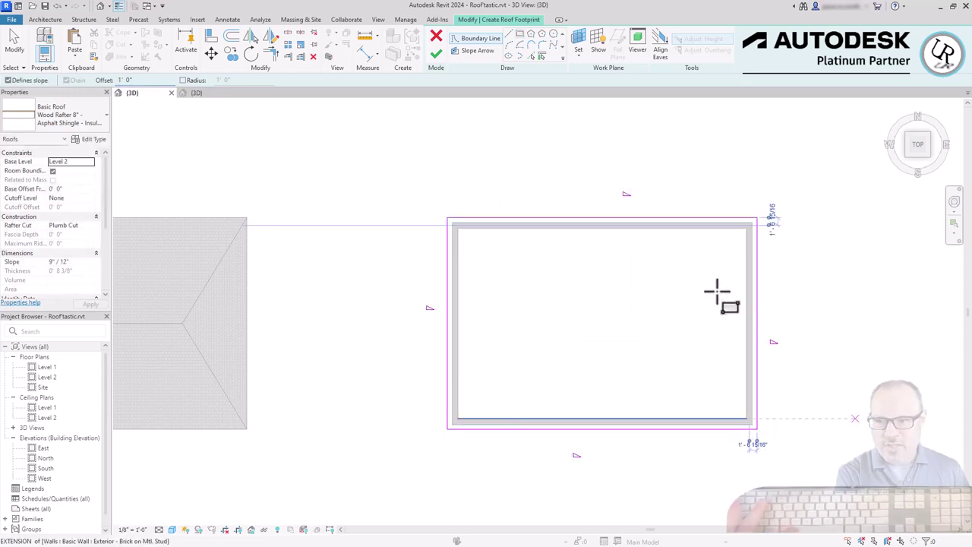
pyautogui.press('Tab')
pyautogui.click(668, 218)
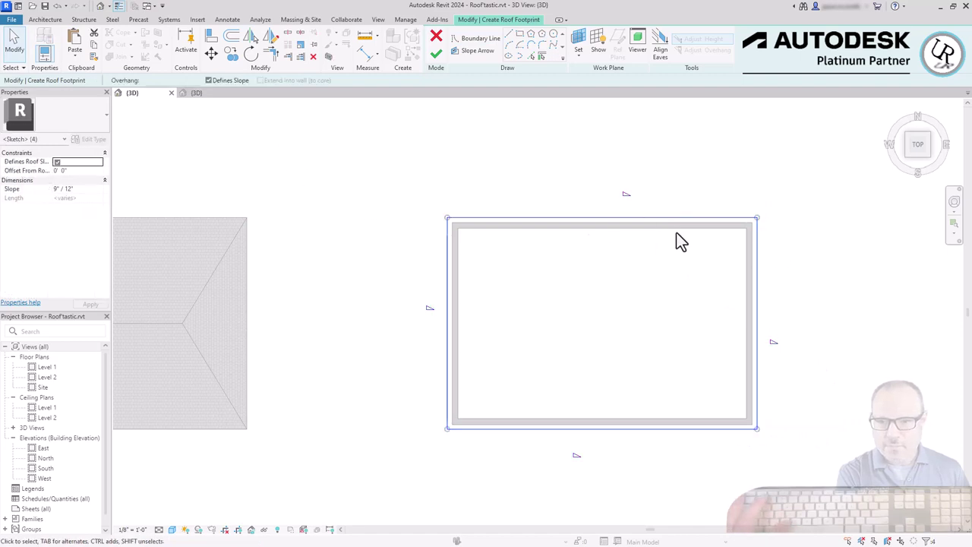
pyautogui.click(81, 189)
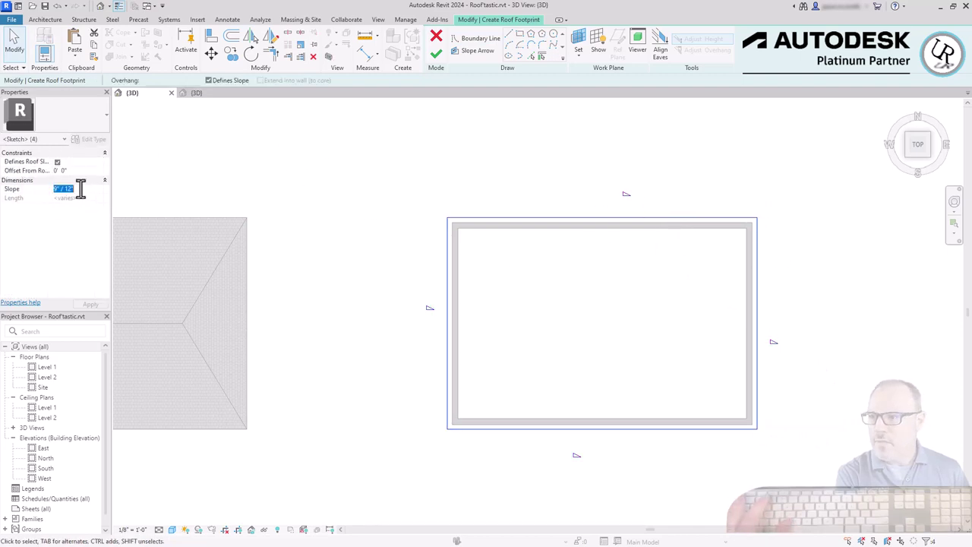
pyautogui.click(319, 121)
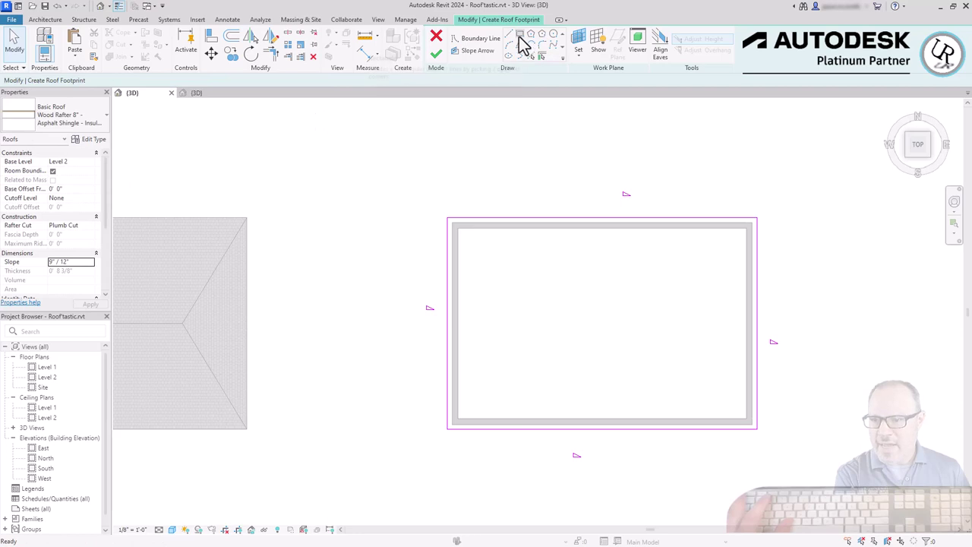
# Step: Draw a second rectangular boundary inside the outer one, offset 8' 0" inward from its corners
pyautogui.click(520, 35)
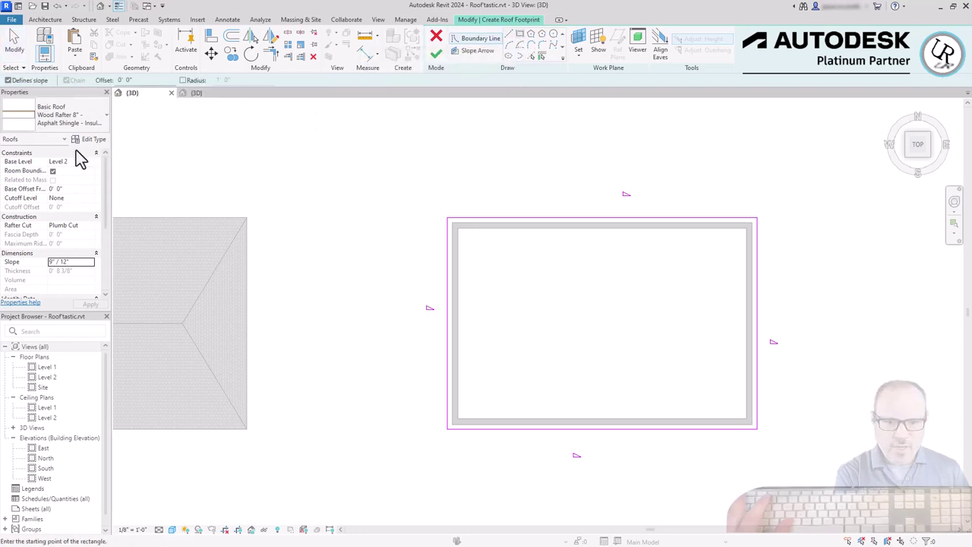
pyautogui.doubleClick(122, 80)
pyautogui.write('8')
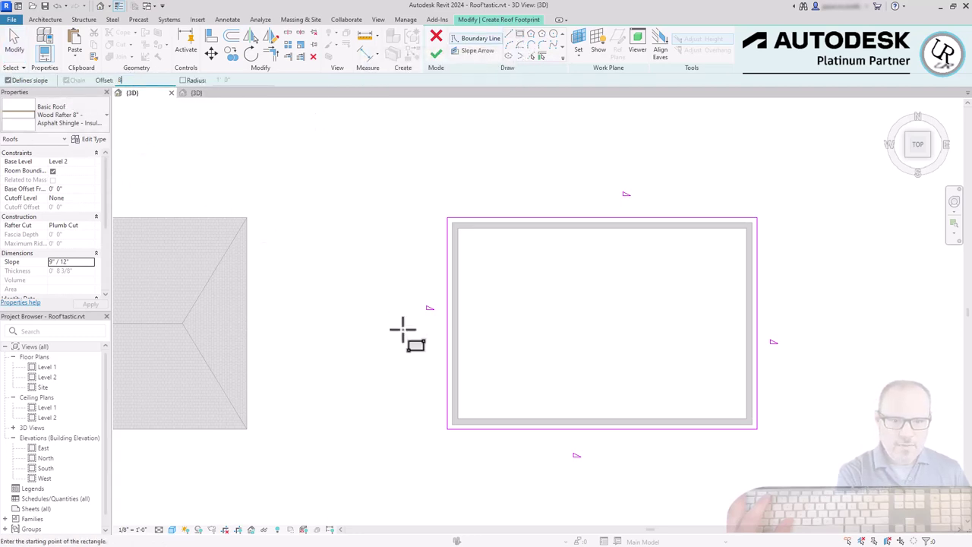
pyautogui.click(447, 218)
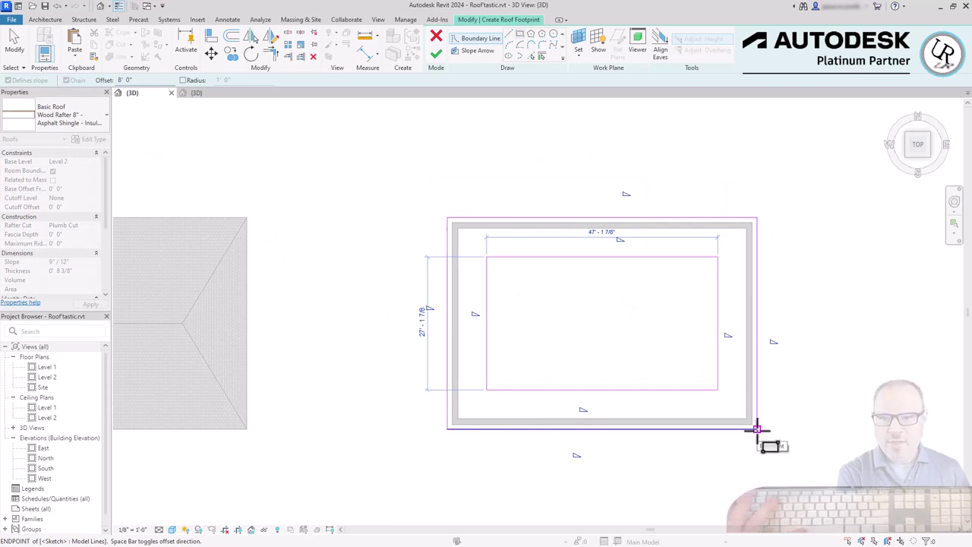
pyautogui.click(757, 429)
pyautogui.press('Escape')
pyautogui.press('Escape')
# Step: Turn off slope definition for all four inner boundary lines and check the individual lines
pyautogui.moveTo(741, 413)
pyautogui.mouseDown()
pyautogui.moveTo(543, 305)
pyautogui.moveTo(474, 250)
pyautogui.mouseUp()
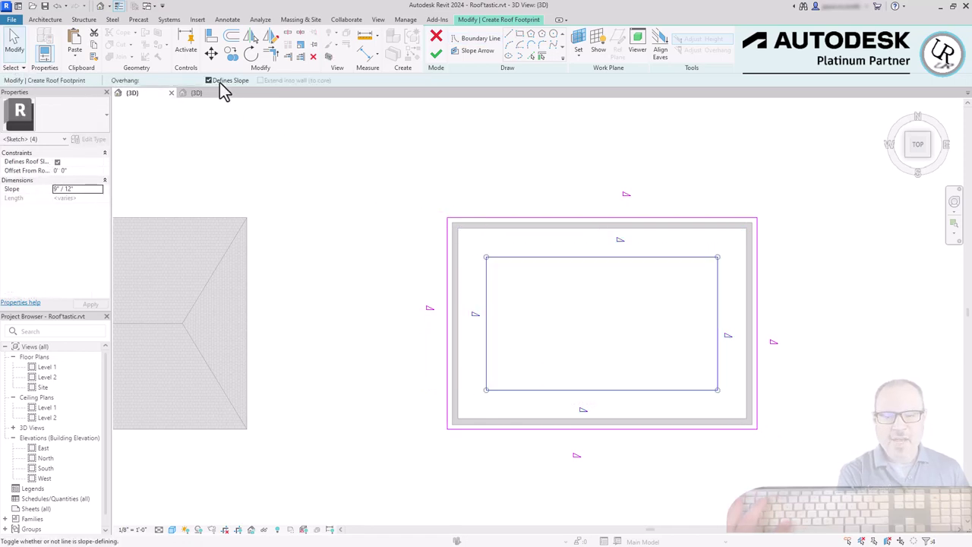
pyautogui.click(532, 241)
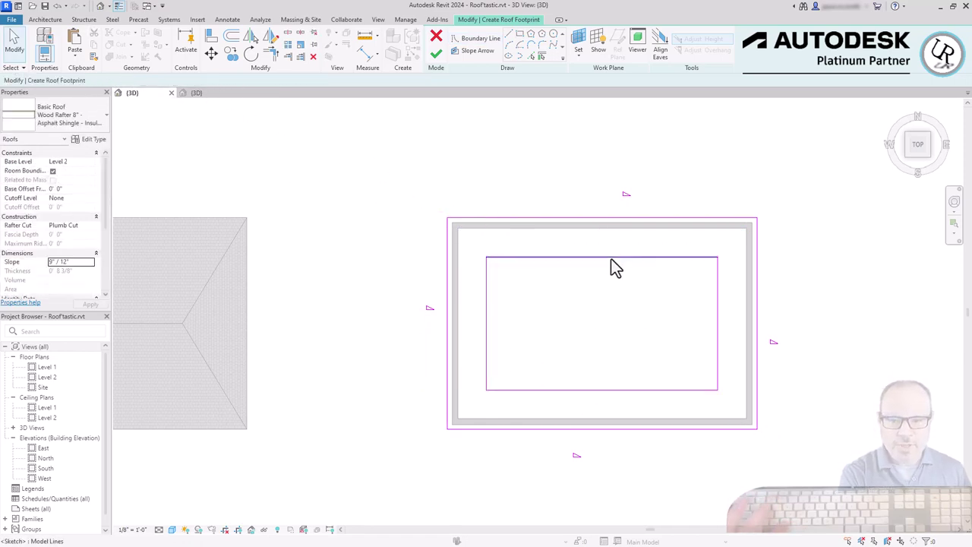
pyautogui.click(717, 269)
pyautogui.click(706, 257)
pyautogui.click(487, 341)
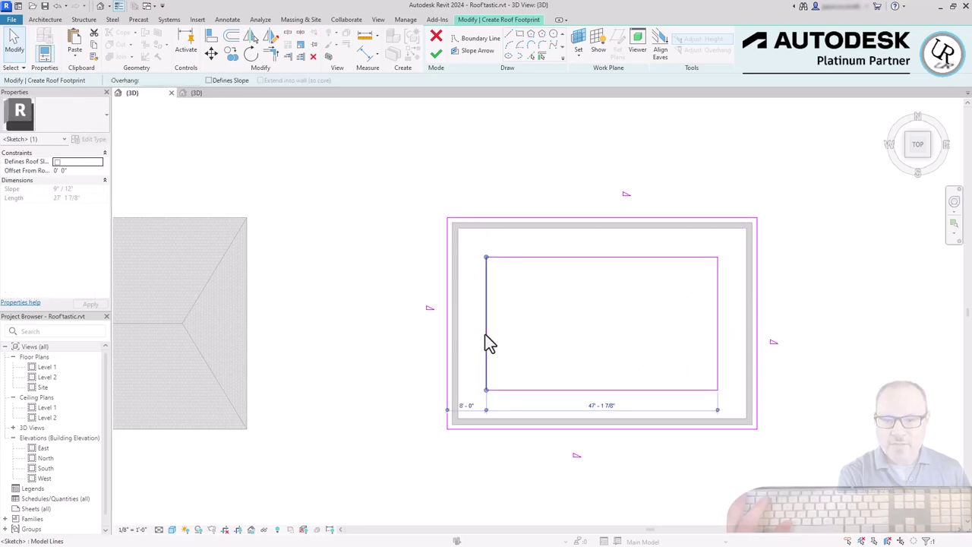
# Step: Finish the lower roof, inspect its central opening in 3D, and return to the top view
pyautogui.click(436, 53)
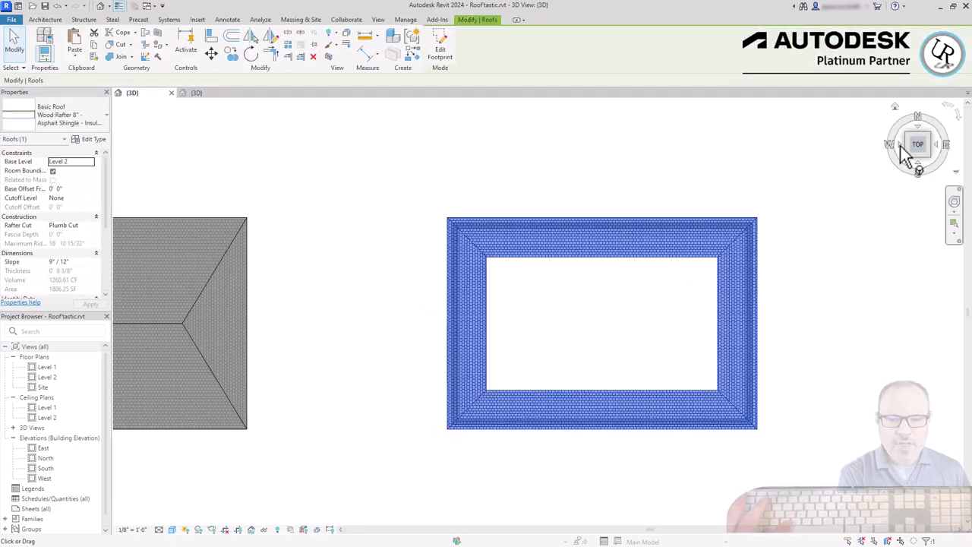
pyautogui.click(904, 161)
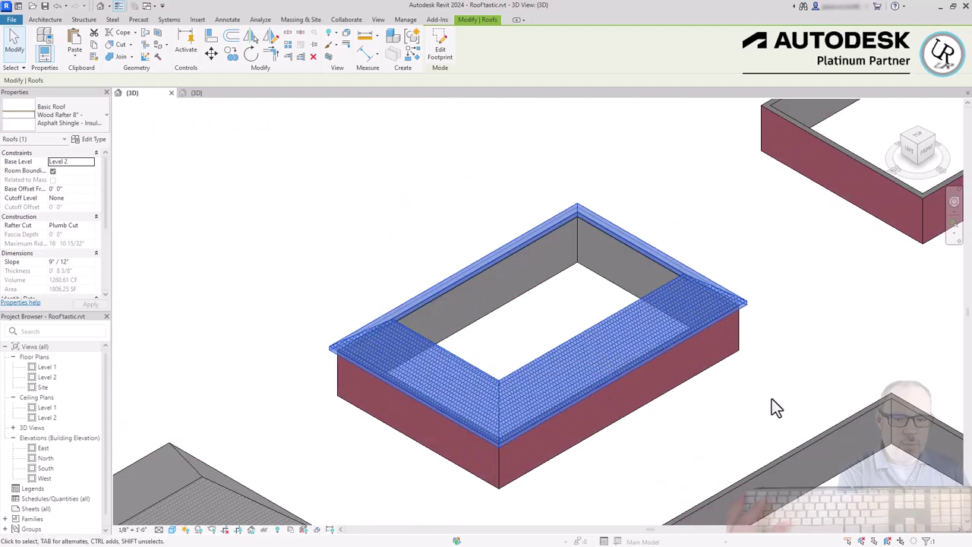
pyautogui.click(812, 276)
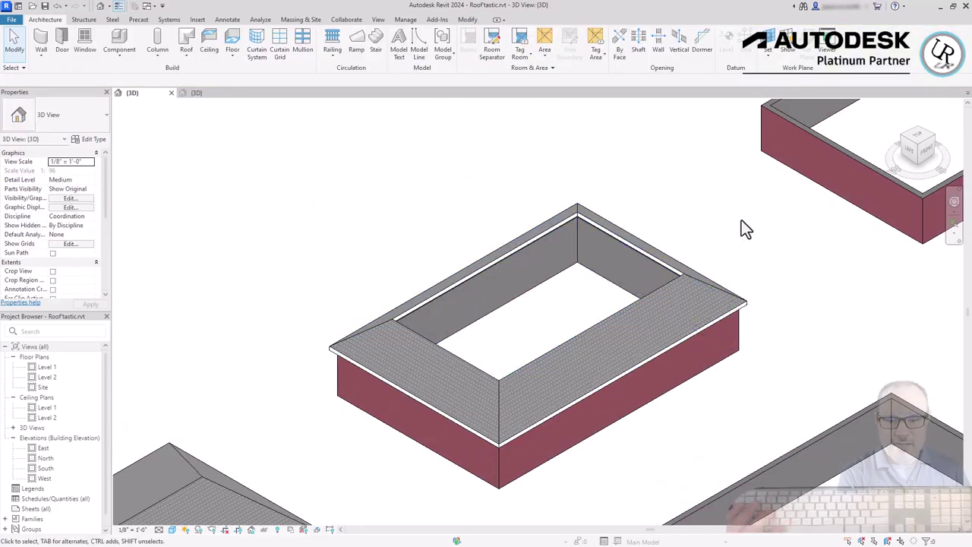
pyautogui.click(606, 320)
pyautogui.click(919, 143)
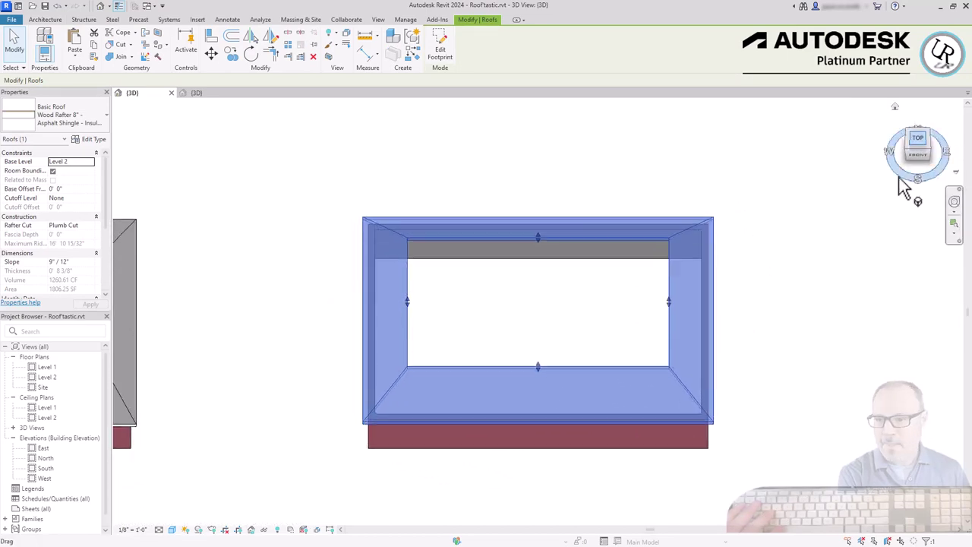
pyautogui.click(628, 150)
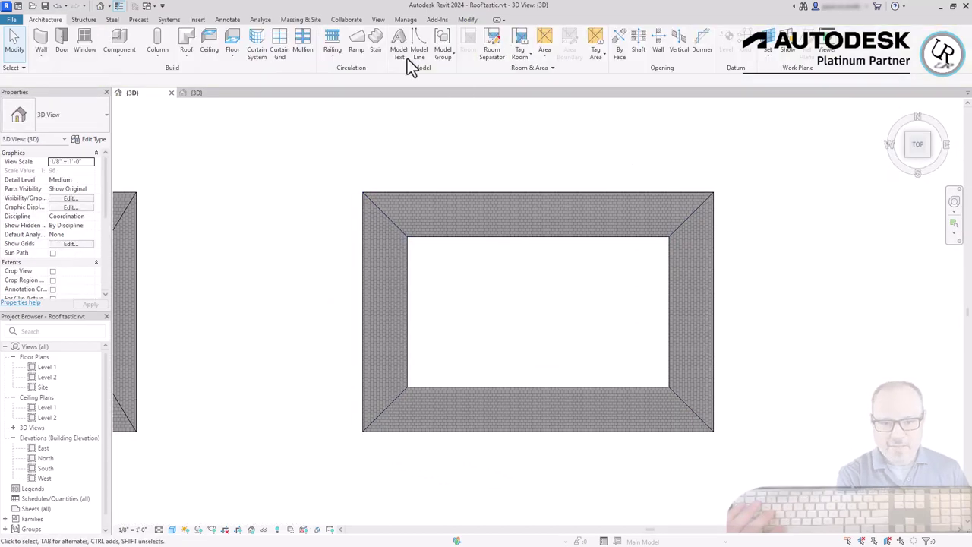
# Step: Create a second footprint roof on Level 2 with a slope-defining rectangular boundary traced along the lower roof's opening
pyautogui.click(186, 44)
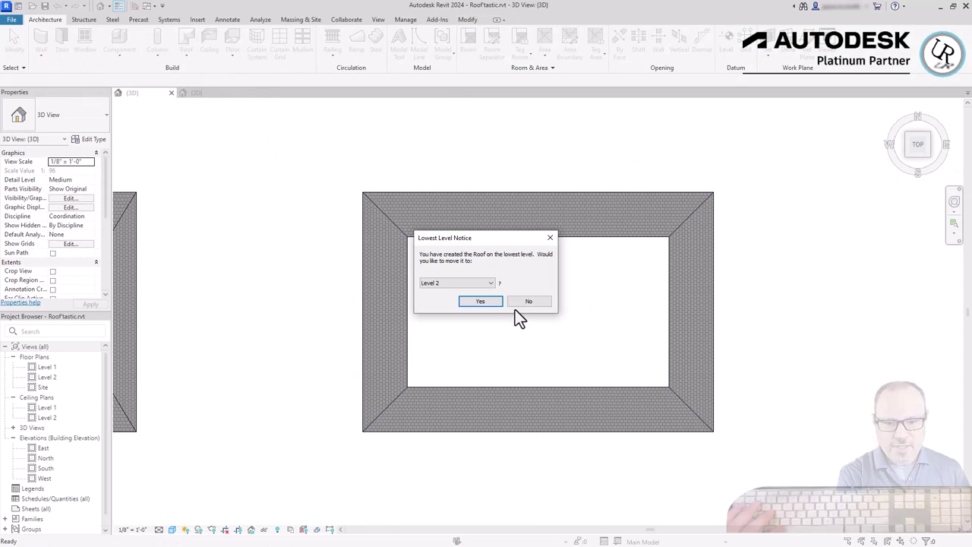
pyautogui.press('Return')
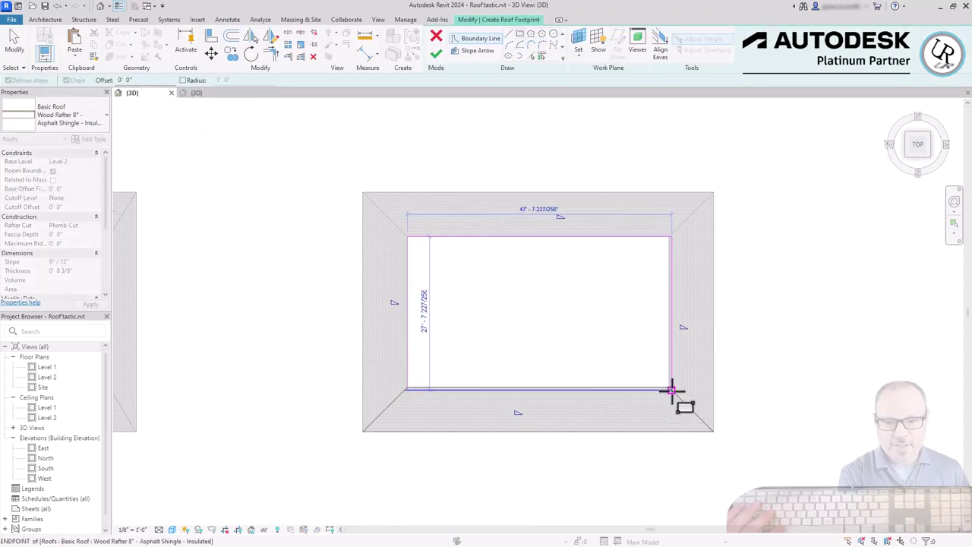
pyautogui.click(668, 387)
pyautogui.press('Escape')
pyautogui.press('Escape')
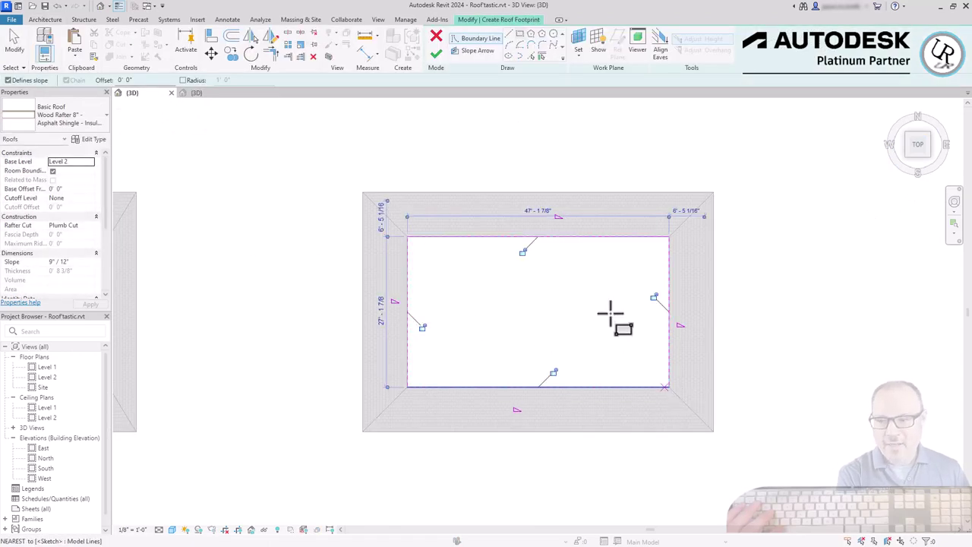
pyautogui.click(436, 53)
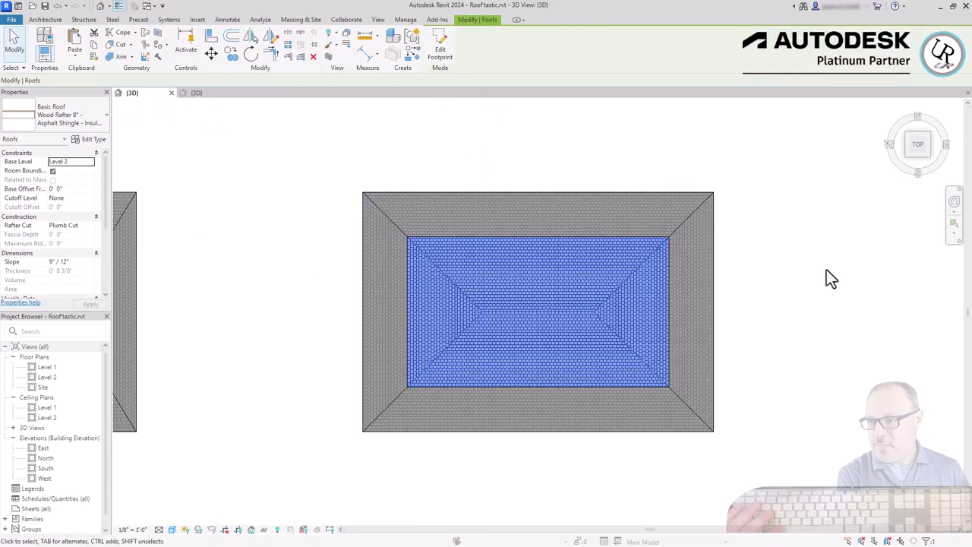
# Step: Check the upper roof's position inside the opening in 3D and set its base offset to 10' 0"
pyautogui.click(903, 161)
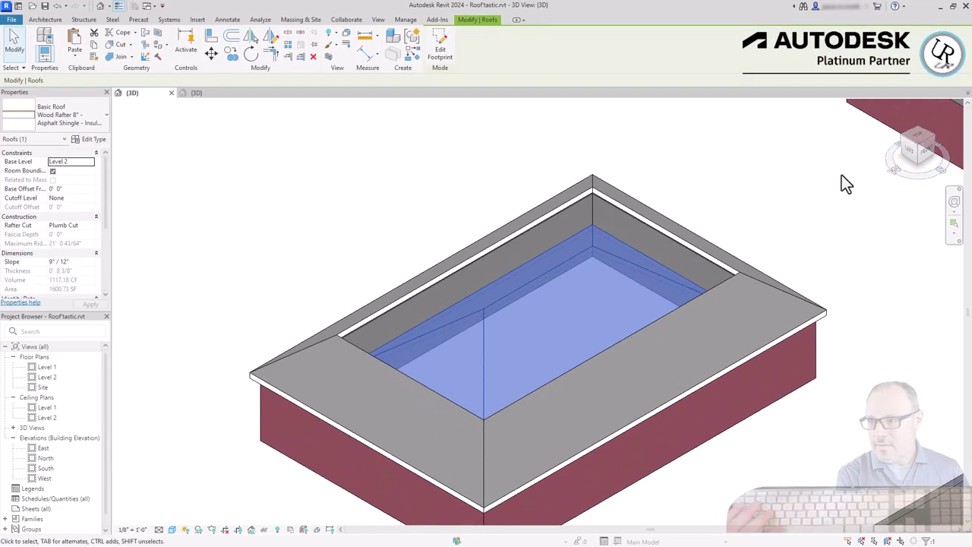
pyautogui.click(841, 178)
pyautogui.scroll(3, 719, 246)
pyautogui.click(589, 294)
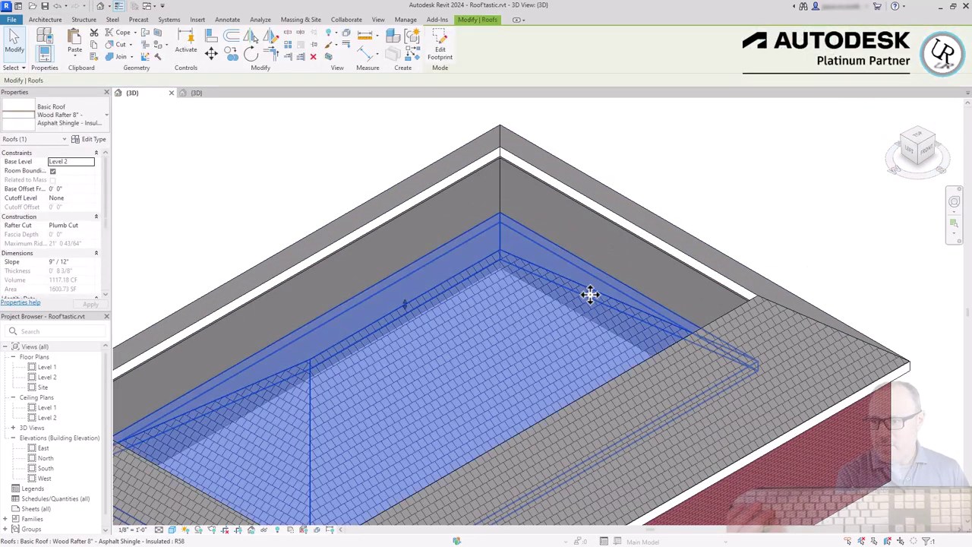
pyautogui.scroll(-5, 721, 236)
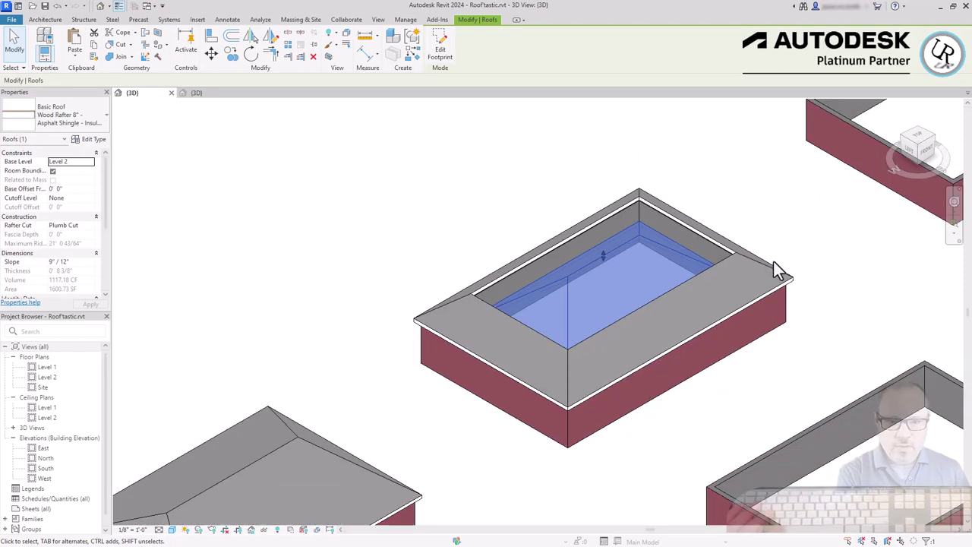
pyautogui.click(88, 189)
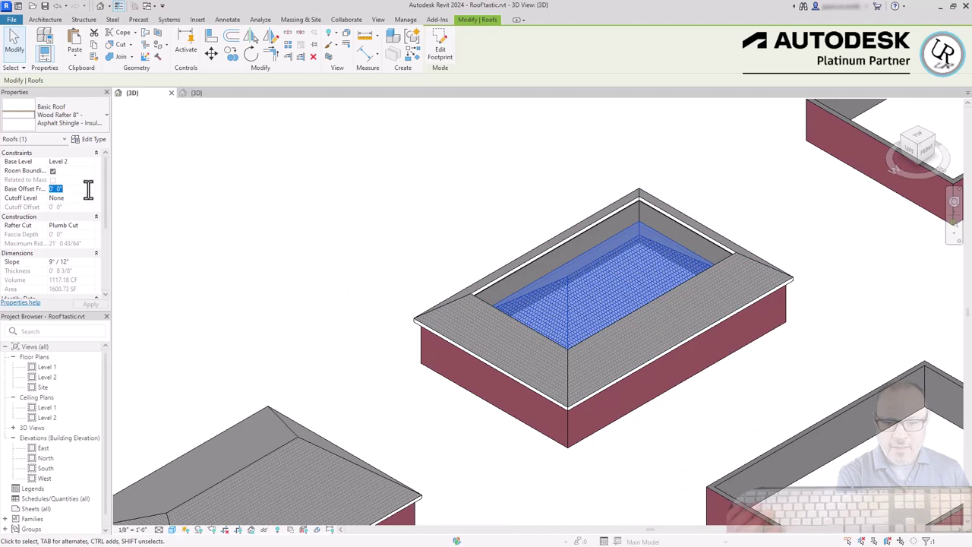
pyautogui.press('Return')
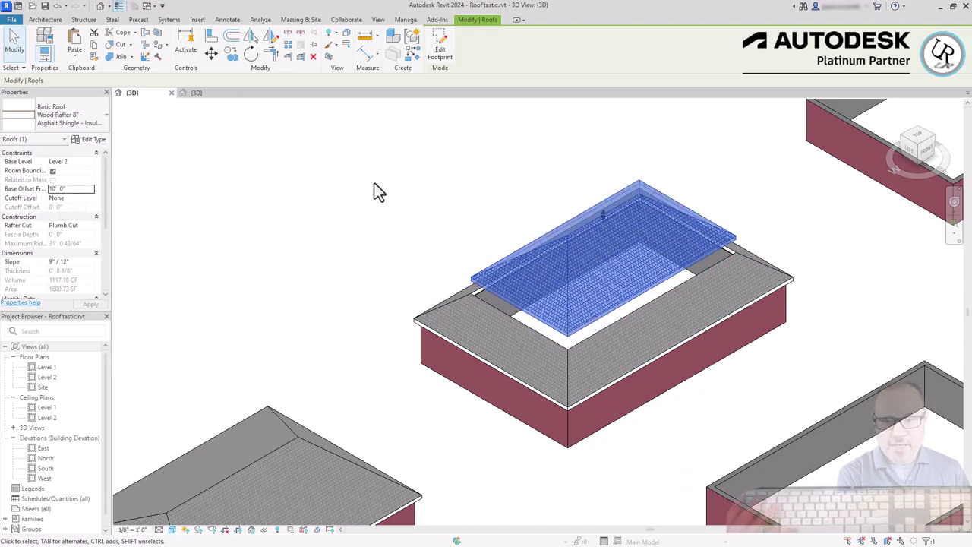
# Step: Align the upper roof's long front eave edge to the matching inner top edge of the lower roof
pyautogui.scroll(-2, 661, 315)
pyautogui.scroll(5, 651, 243)
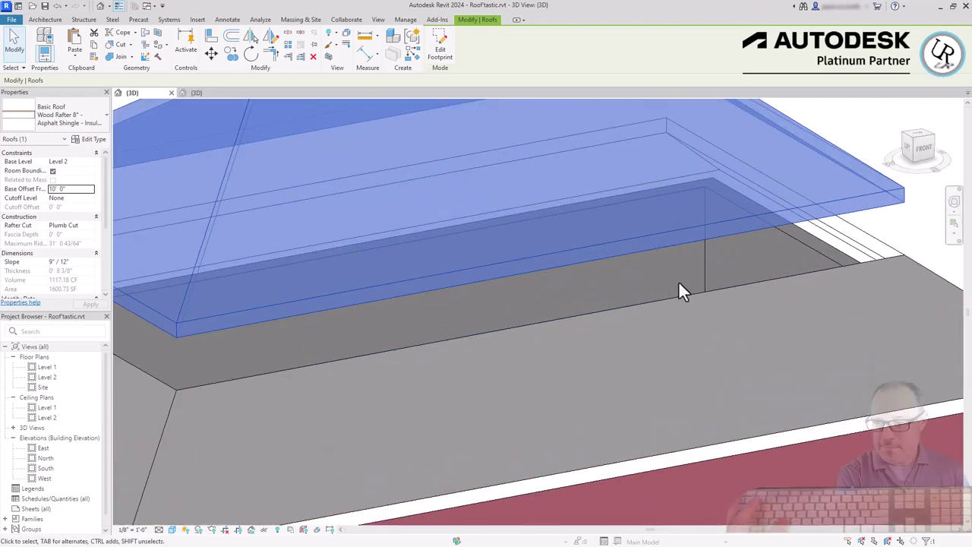
pyautogui.click(841, 128)
pyautogui.scroll(-4, 841, 129)
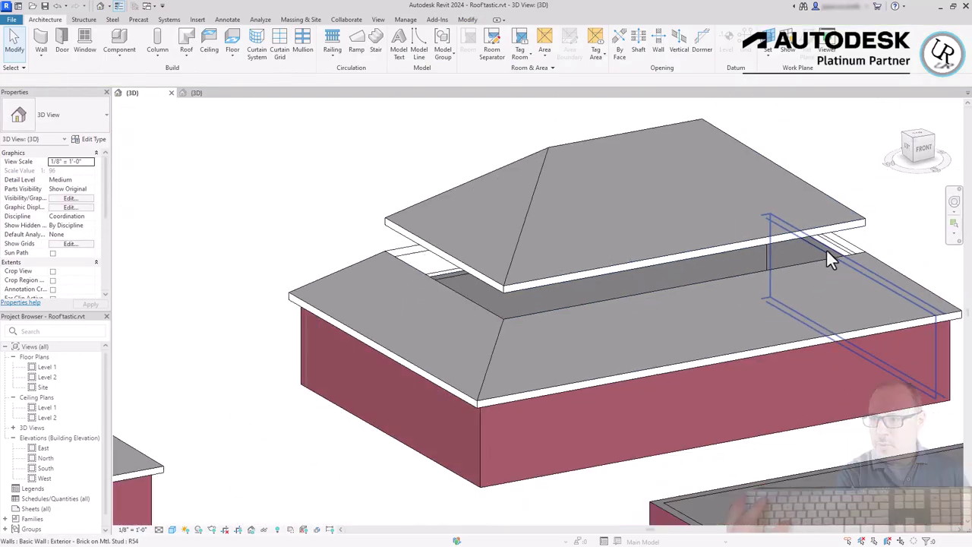
pyautogui.click(467, 19)
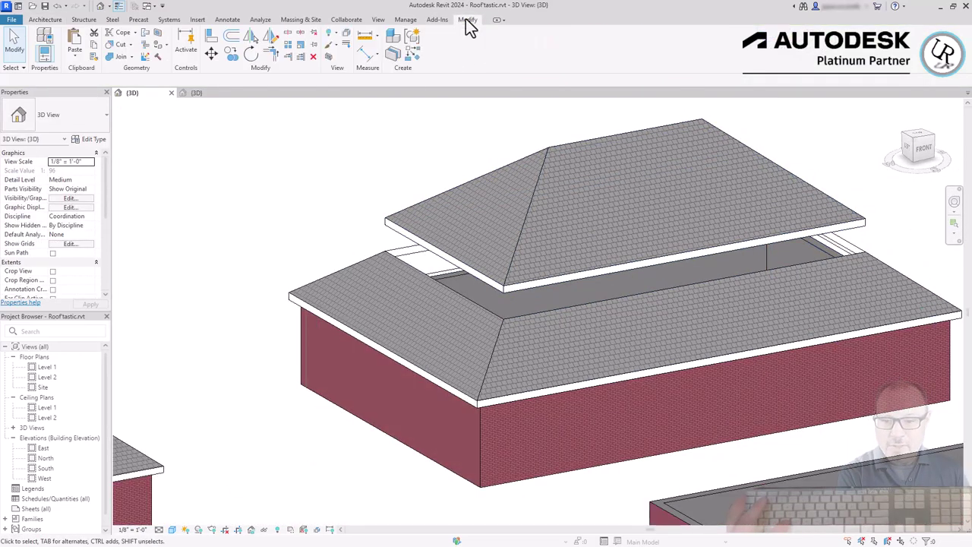
pyautogui.click(211, 37)
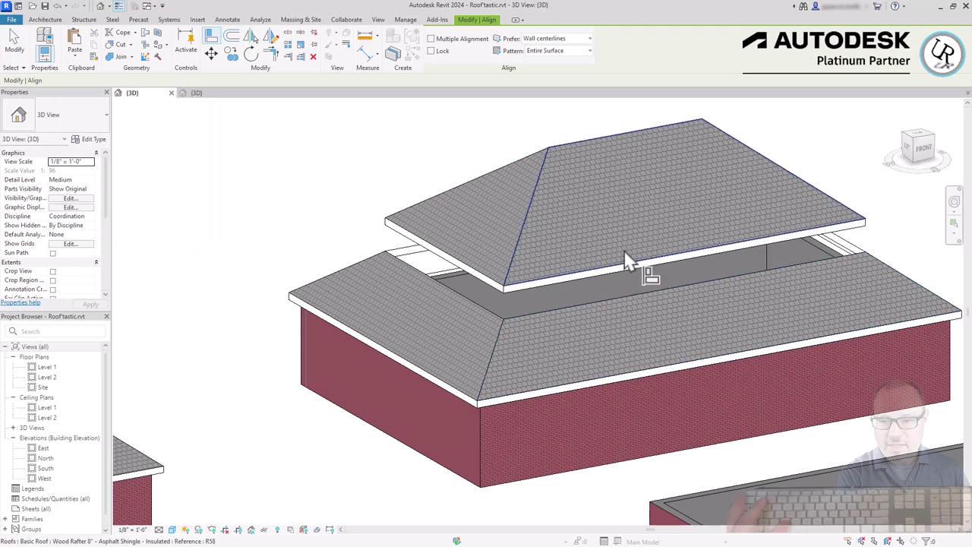
pyautogui.scroll(4, 612, 345)
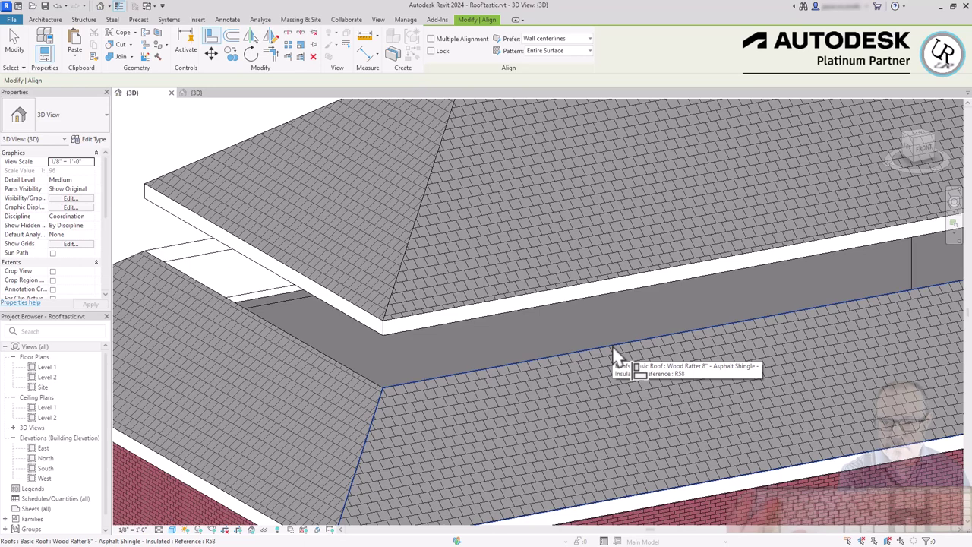
pyautogui.press('Tab')
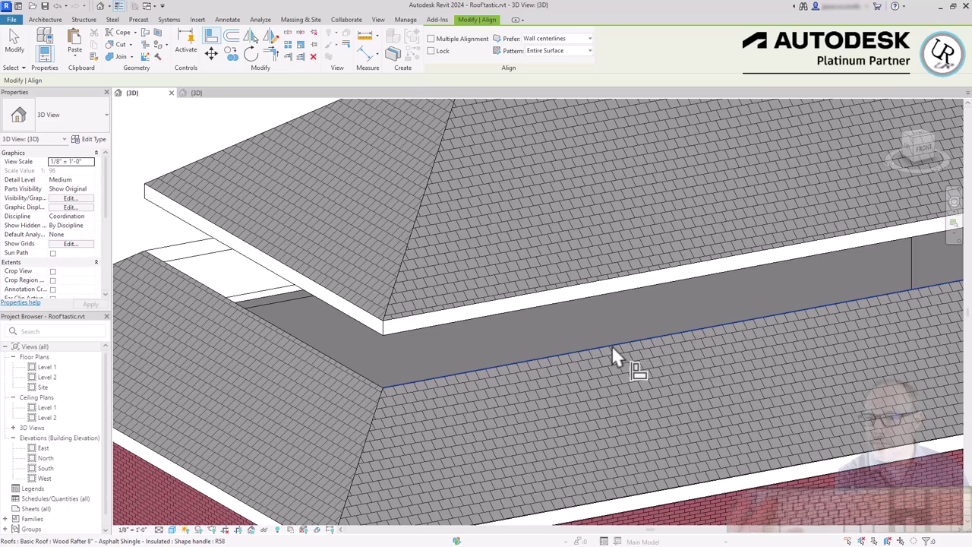
pyautogui.click(612, 349)
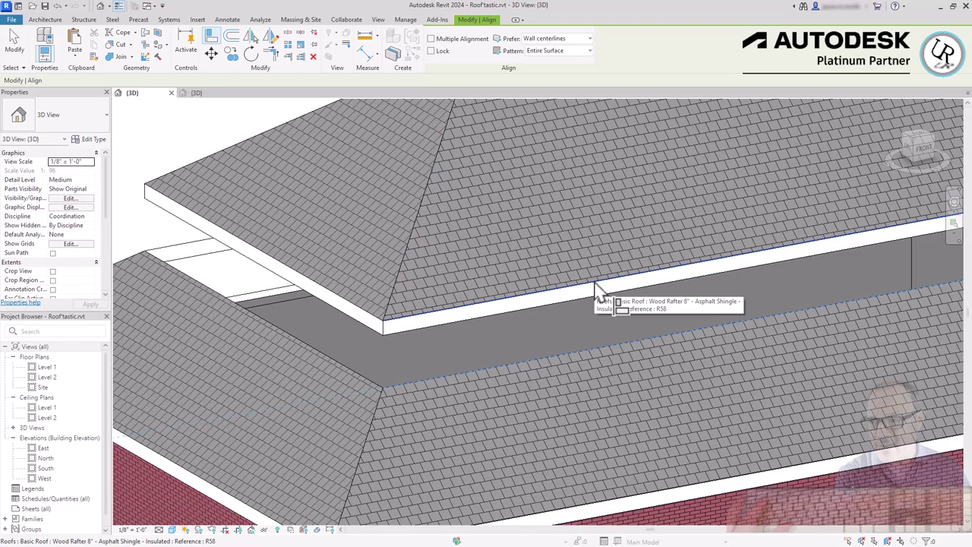
pyautogui.scroll(-5, 596, 289)
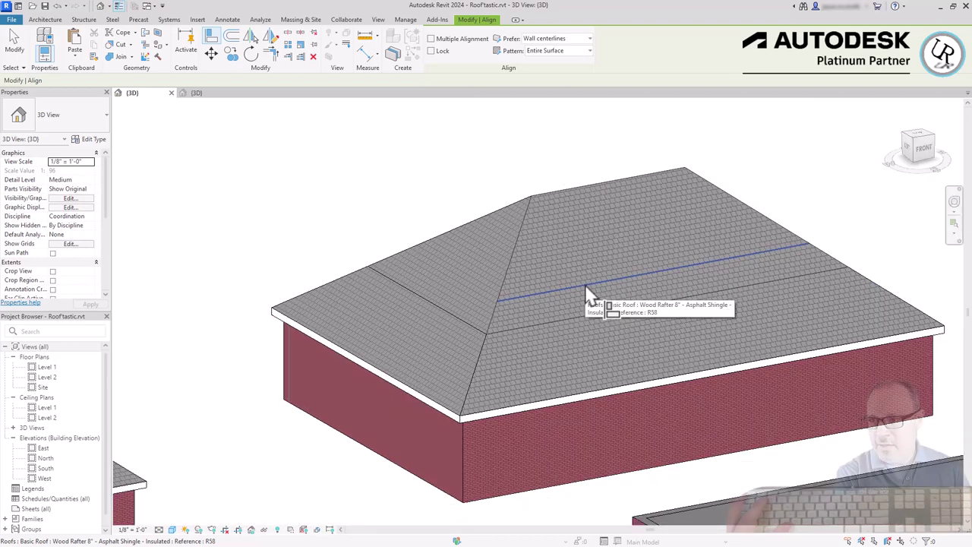
pyautogui.press('Escape')
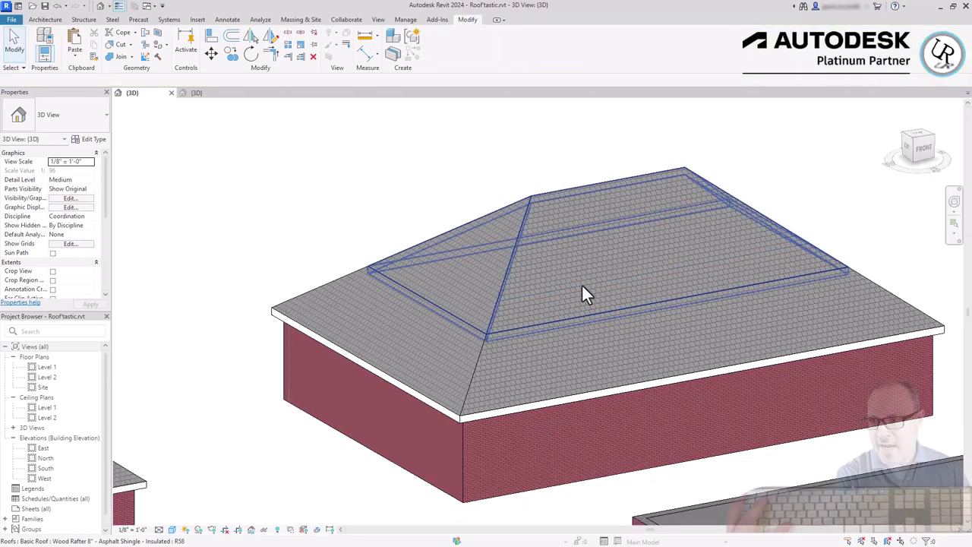
# Step: Try raising the mansard's upper roof ridge to a maximum height of about 31' 11"
pyautogui.click(471, 384)
pyautogui.keyDown('shift'); pyautogui.moveTo(473, 390); pyautogui.dragTo(544, 273, button='middle'); pyautogui.keyUp('shift')
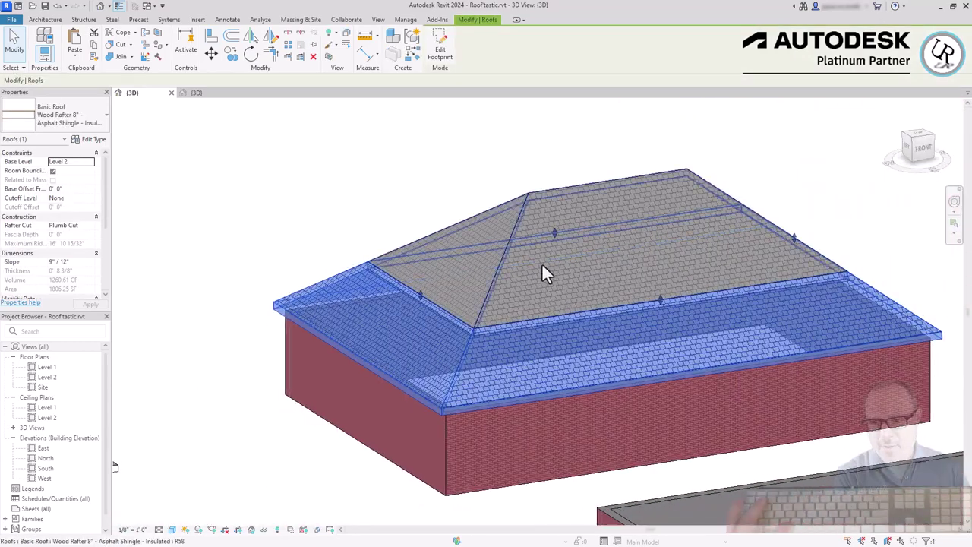
pyautogui.click(493, 284)
pyautogui.moveTo(608, 186); pyautogui.dragTo(597, 145)
pyautogui.keyDown('shift'); pyautogui.moveTo(375, 268); pyautogui.dragTo(606, 320, button='middle'); pyautogui.keyUp('shift')
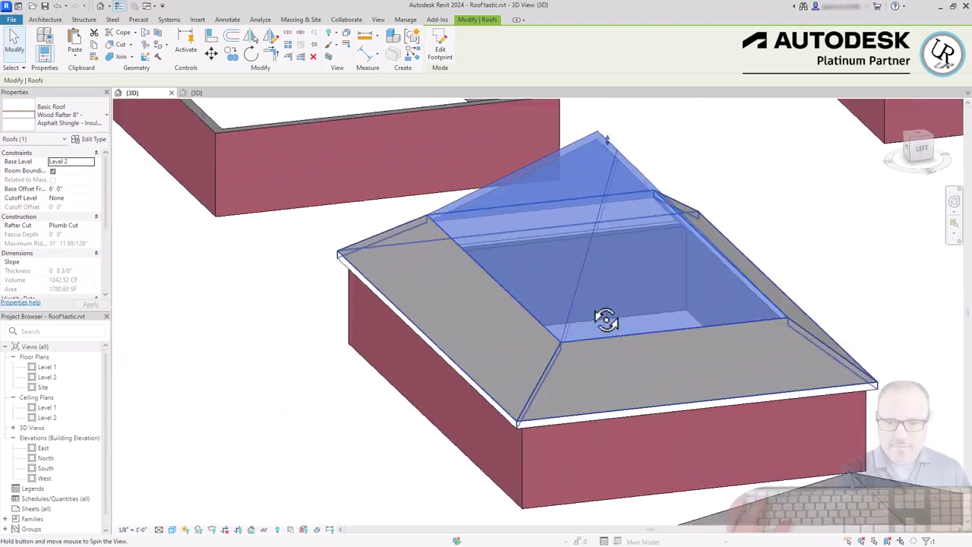
# Step: Try lowering the upper roof's ridge to about 19' 2" and raising it again to about 25' 8"
pyautogui.click(602, 242)
pyautogui.keyDown('shift'); pyautogui.moveTo(496, 284); pyautogui.dragTo(309, 460, button='middle'); pyautogui.keyUp('shift')
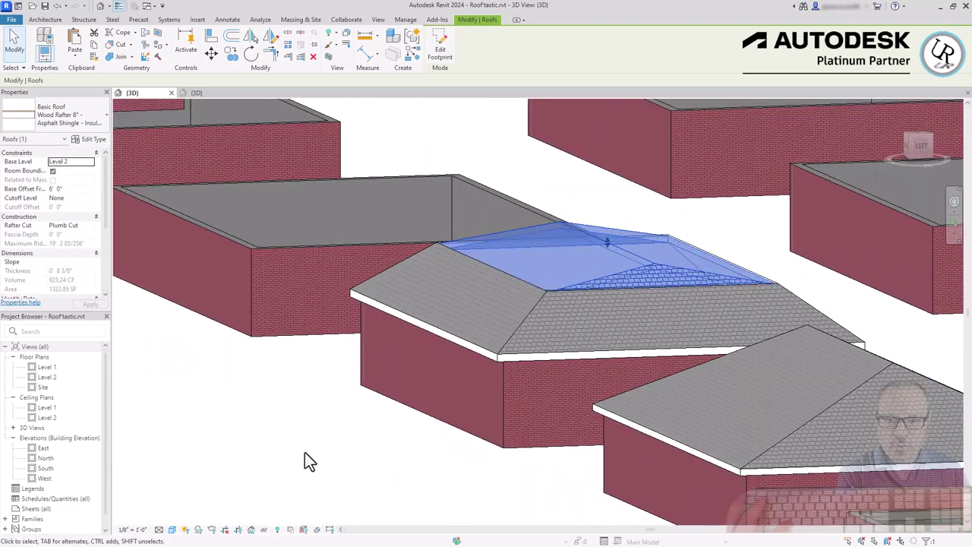
pyautogui.click(308, 460)
pyautogui.keyDown('shift'); pyautogui.moveTo(802, 235); pyautogui.dragTo(598, 228, button='middle'); pyautogui.keyUp('shift')
pyautogui.click(597, 228)
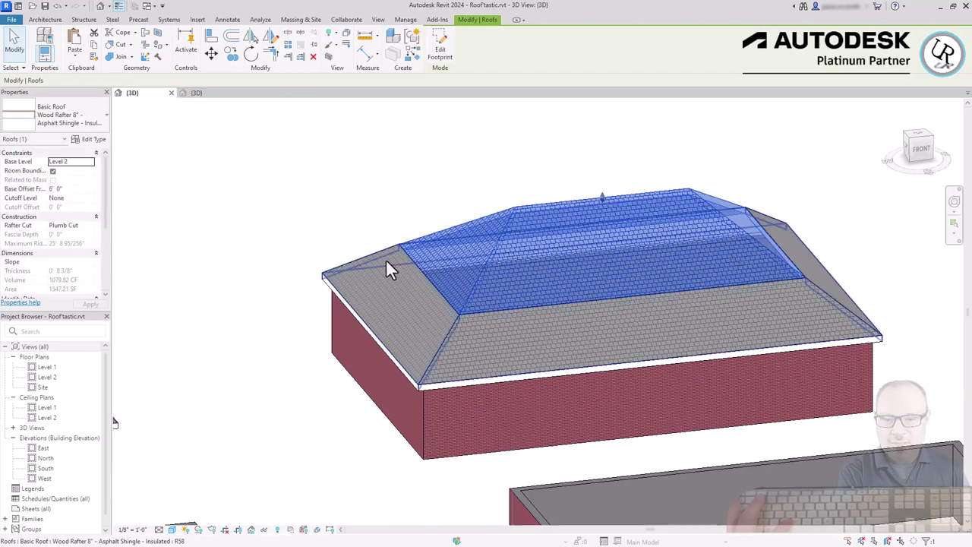
# Step: Try other ridge heights for the upper roof while viewing the mansard building from the front
pyautogui.click(358, 178)
pyautogui.scroll(5, 679, 220)
pyautogui.scroll(-5, 599, 335)
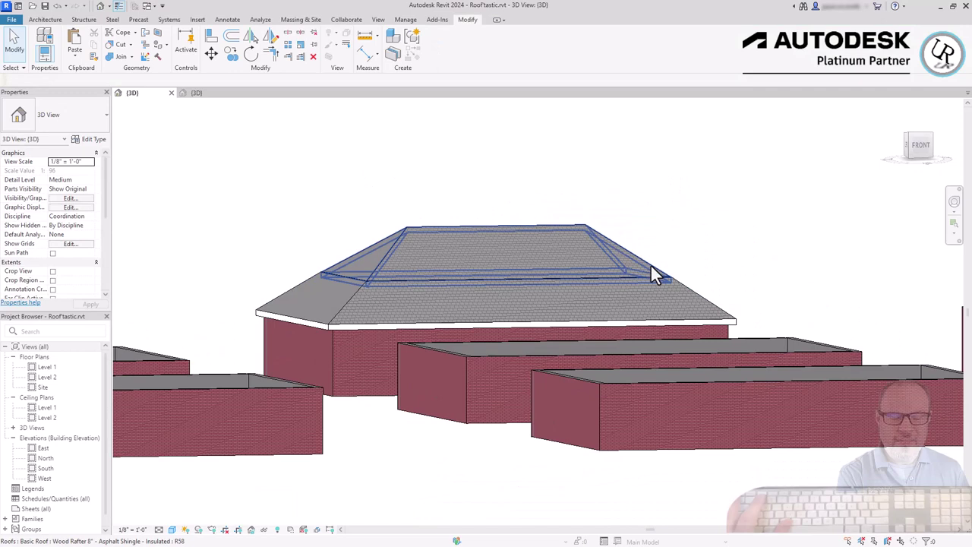
pyautogui.click(650, 265)
pyautogui.scroll(-4, 615, 276)
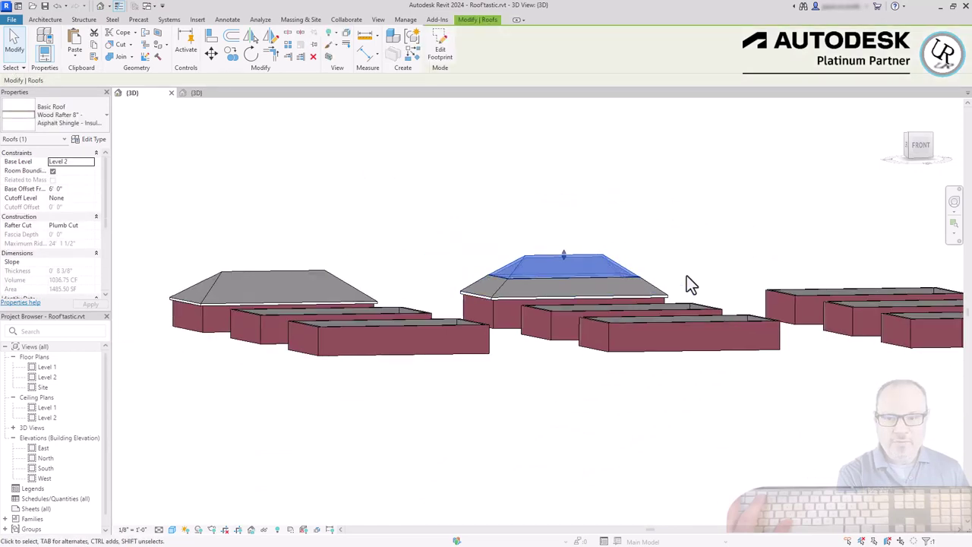
pyautogui.scroll(4, 556, 259)
pyautogui.click(560, 278)
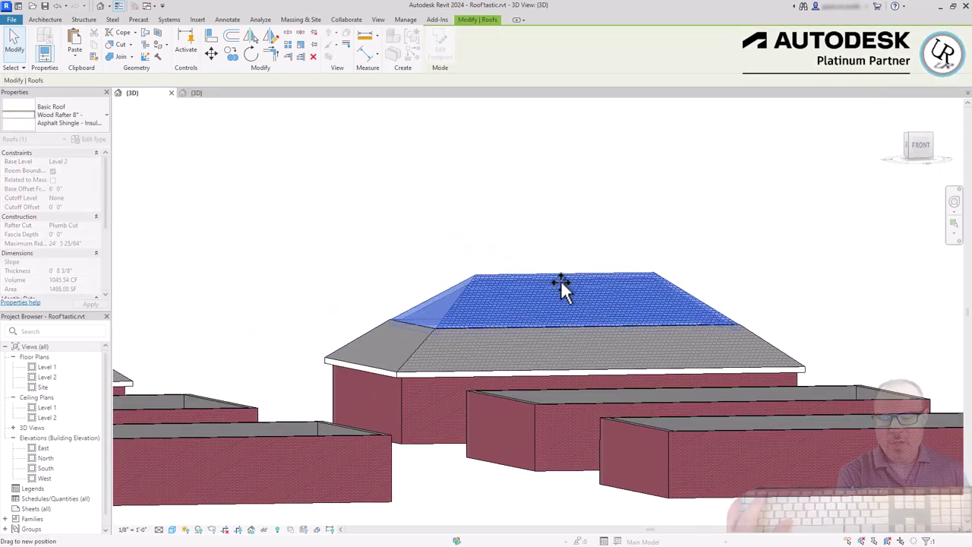
pyautogui.click(355, 245)
# Step: Lower the upper roof's ridge to a maximum height of about 21' 8"
pyautogui.scroll(-3, 494, 283)
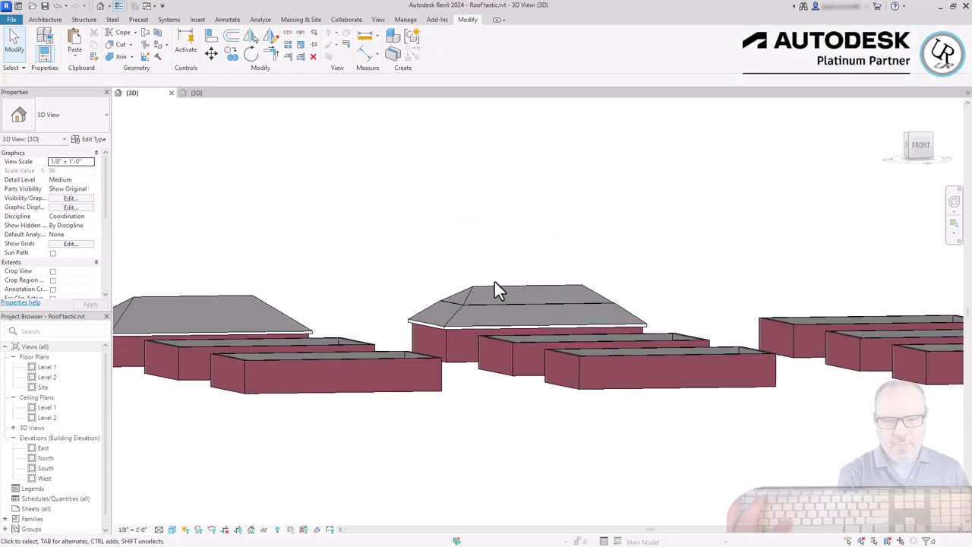
pyautogui.keyDown('shift'); pyautogui.moveTo(784, 296); pyautogui.dragTo(805, 453, button='middle'); pyautogui.keyUp('shift')
pyautogui.click(522, 289)
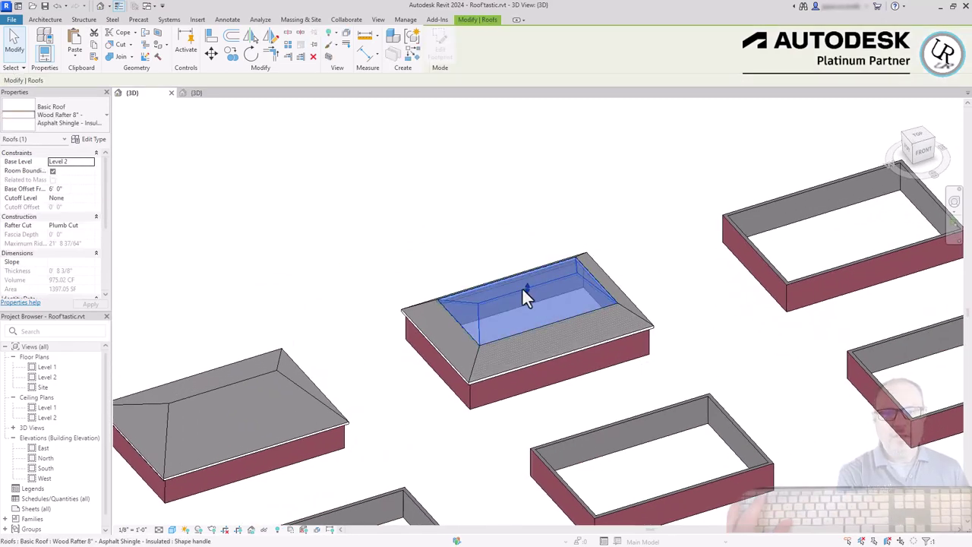
# Step: Examine the sample shed roof from above and in 3D, and return to the top view
pyautogui.keyDown('shift'); pyautogui.moveTo(473, 191); pyautogui.dragTo(427, 273, button='middle'); pyautogui.keyUp('shift')
pyautogui.scroll(2, 427, 273)
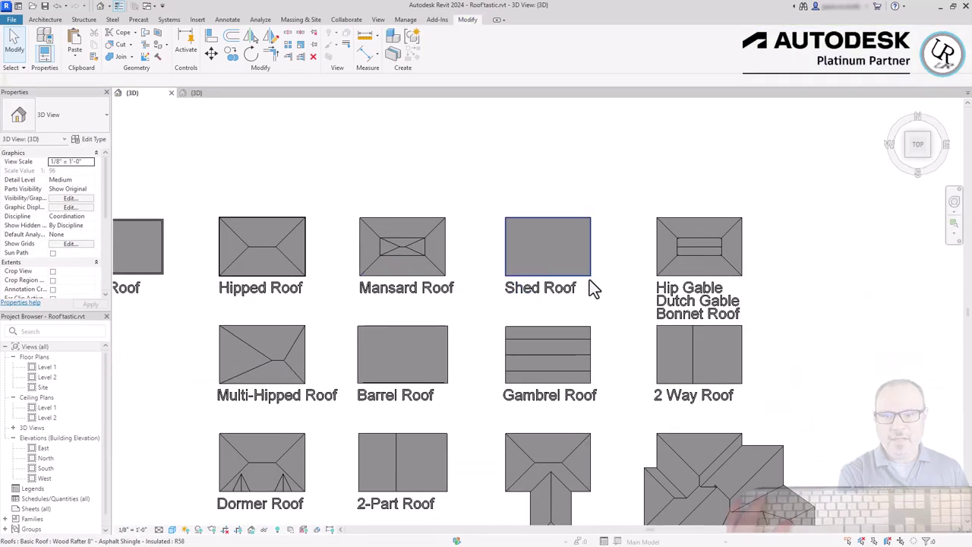
pyautogui.click(532, 269)
pyautogui.keyDown('shift'); pyautogui.moveTo(701, 438); pyautogui.dragTo(583, 233, button='middle'); pyautogui.keyUp('shift')
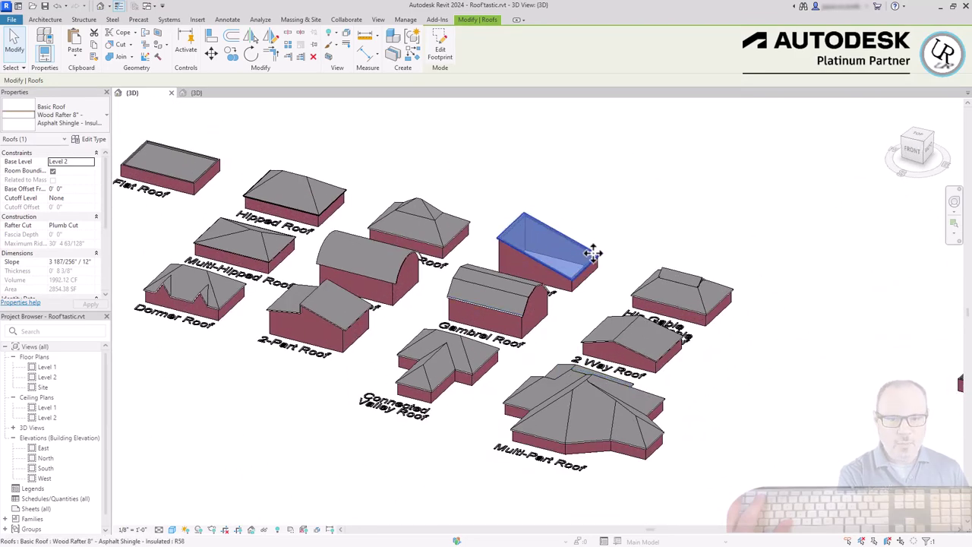
pyautogui.scroll(-4, 422, 275)
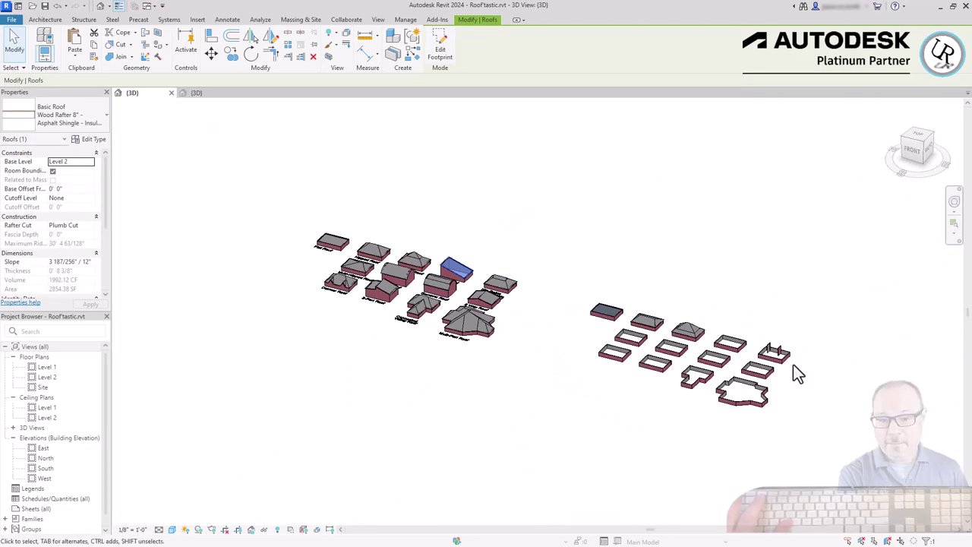
pyautogui.click(915, 138)
pyautogui.scroll(-5, 250, 310)
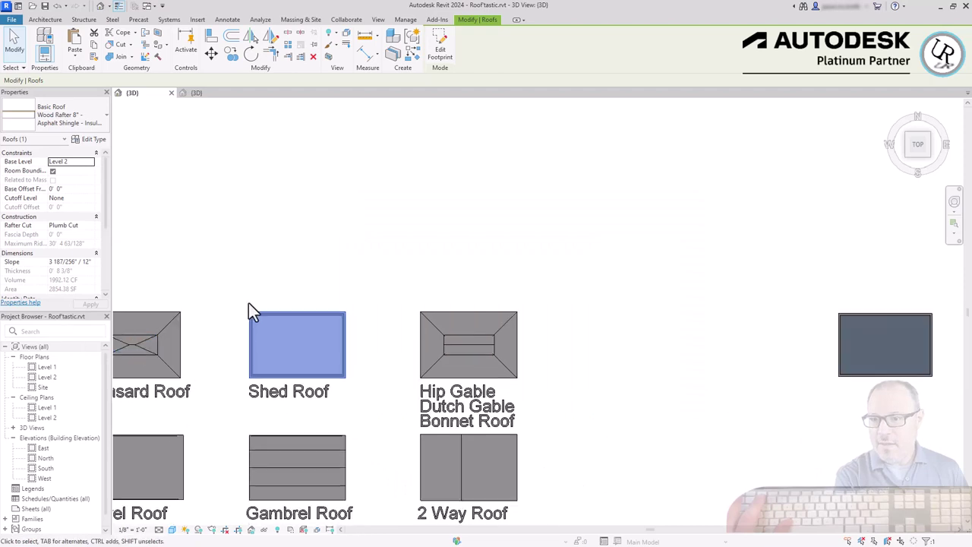
# Step: Start a footprint roof on Level 2 and sketch a rectangular boundary offset 1' outside the walls of the empty layout beside the mansard
pyautogui.scroll(5, 690, 313)
pyautogui.click(440, 49)
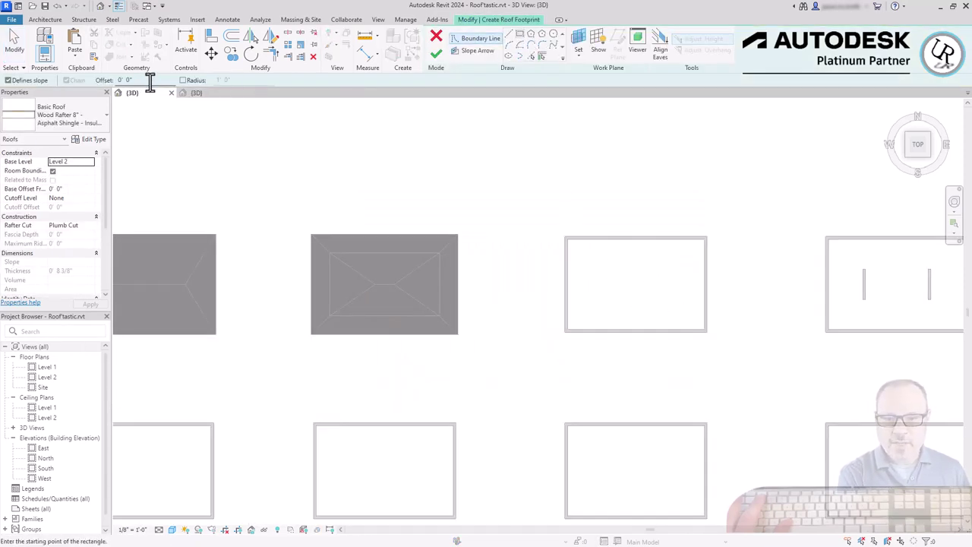
pyautogui.write('1')
pyautogui.scroll(3, 735, 313)
pyautogui.press('Tab')
pyautogui.click(672, 404)
pyautogui.scroll(-3, 495, 256)
# Step: Remove the slope definition from all four boundary lines of the new roof footprint
pyautogui.moveTo(310, 124)
pyautogui.mouseDown()
pyautogui.moveTo(478, 265)
pyautogui.moveTo(543, 293)
pyautogui.mouseUp()
pyautogui.click(209, 80)
pyautogui.click(460, 304)
pyautogui.scroll(2, 372, 205)
pyautogui.scroll(1, 659, 118)
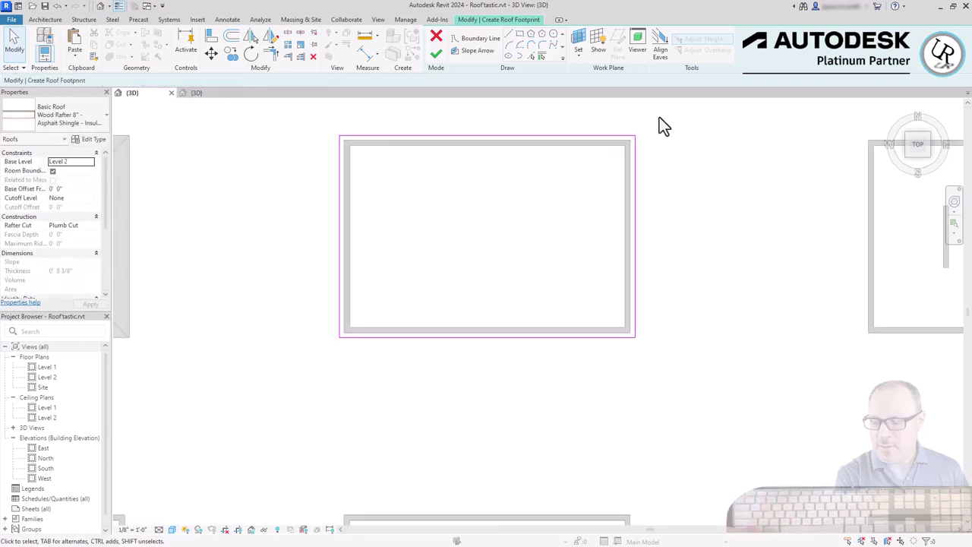
# Step: Make the east boundary line define a slope of 2" / 12", finish the roof, and view it in 3D
pyautogui.click(634, 206)
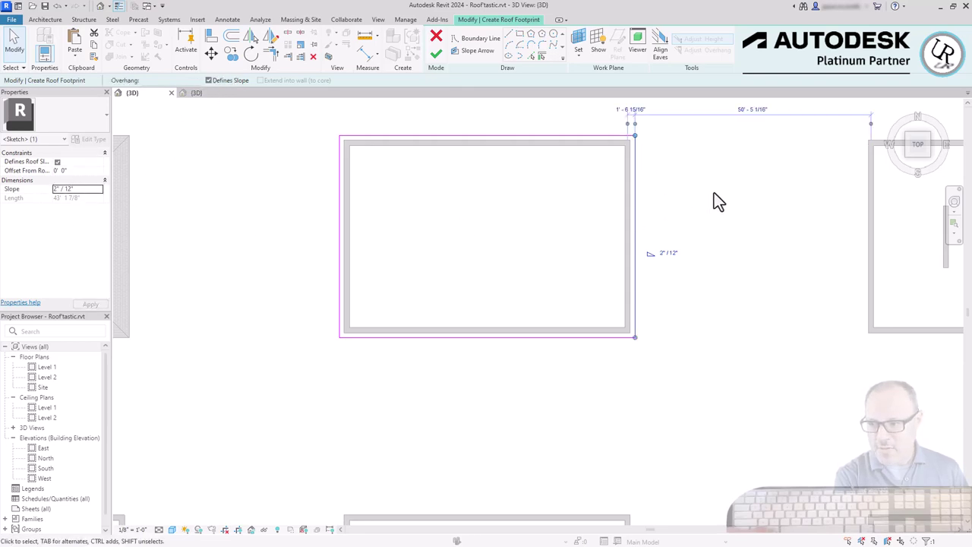
pyautogui.click(436, 53)
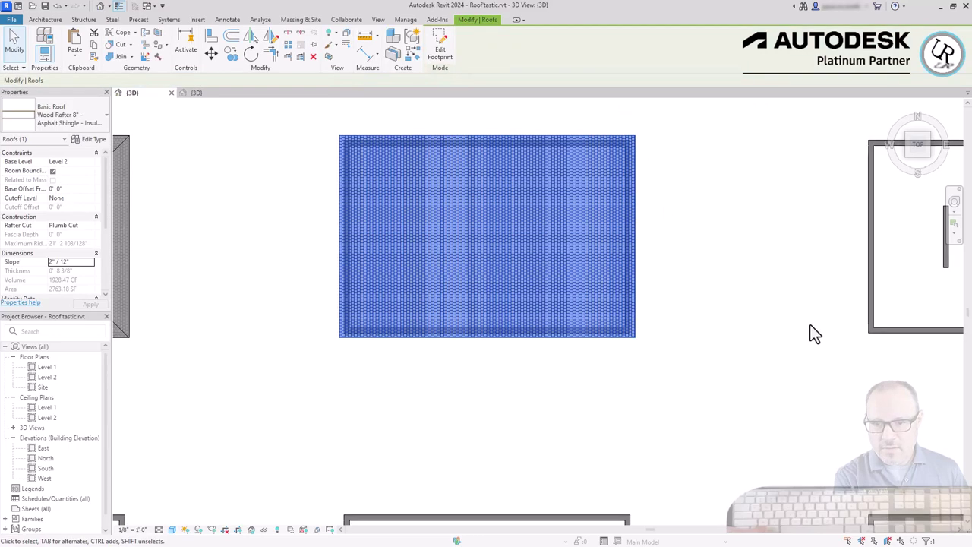
pyautogui.click(912, 166)
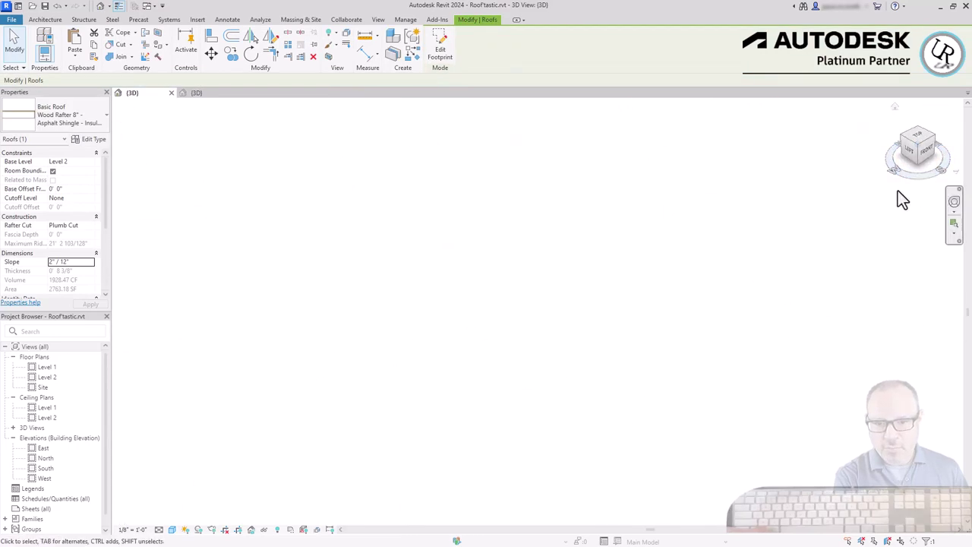
pyautogui.click(650, 488)
pyautogui.scroll(-3, 776, 205)
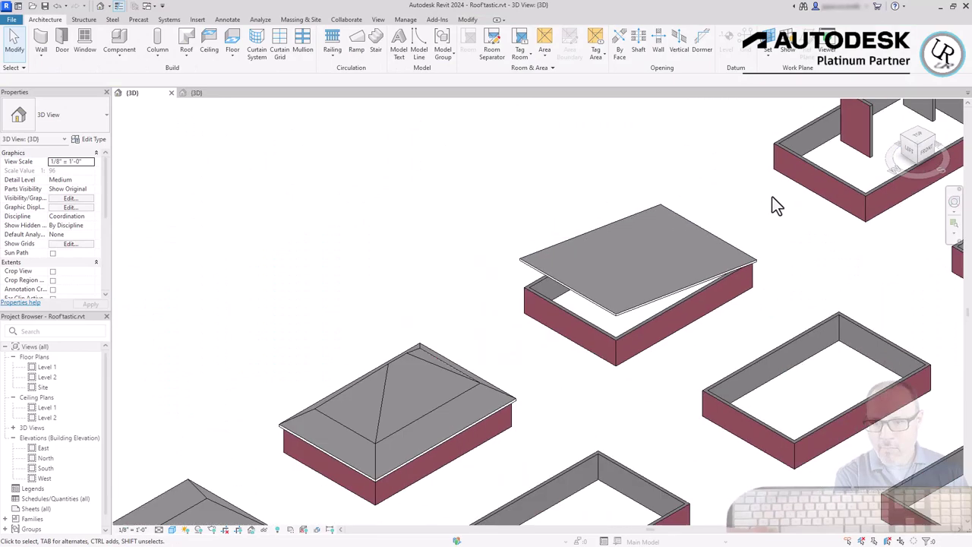
# Step: Try stretching the north long wall's top up past the shed roof, and undo that change
pyautogui.keyDown('shift'); pyautogui.moveTo(513, 286); pyautogui.dragTo(809, 228, button='middle'); pyautogui.keyUp('shift')
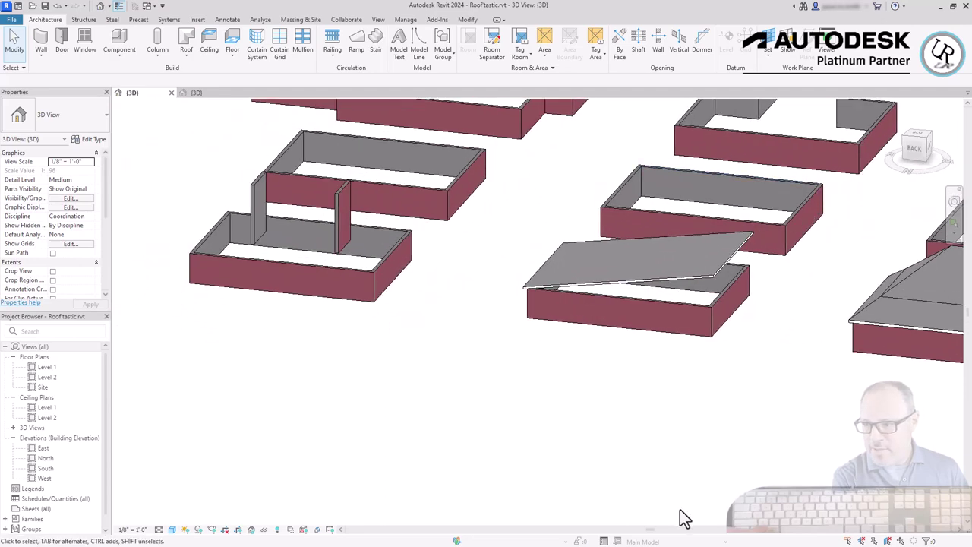
pyautogui.keyDown('shift'); pyautogui.moveTo(799, 268); pyautogui.dragTo(797, 294, button='middle'); pyautogui.keyUp('shift')
pyautogui.scroll(5, 686, 276)
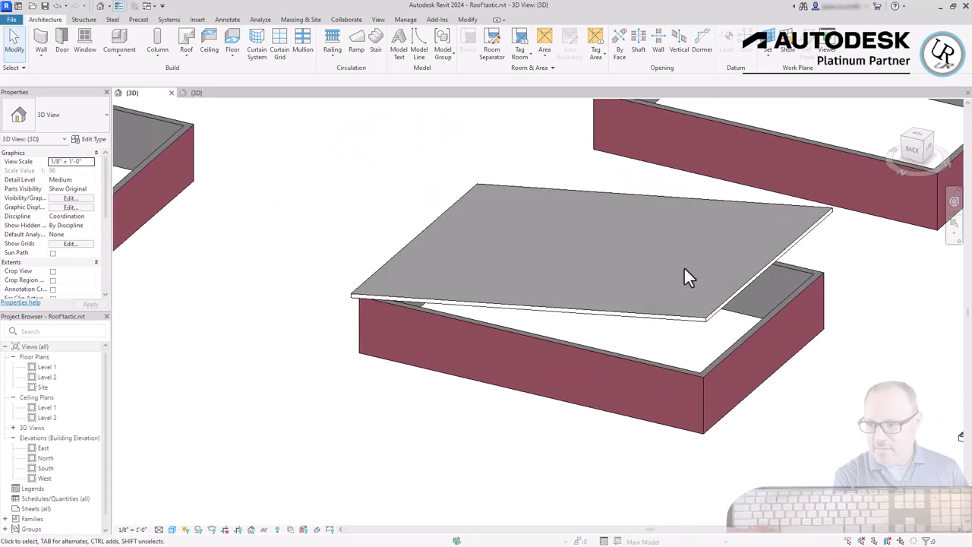
pyautogui.click(645, 363)
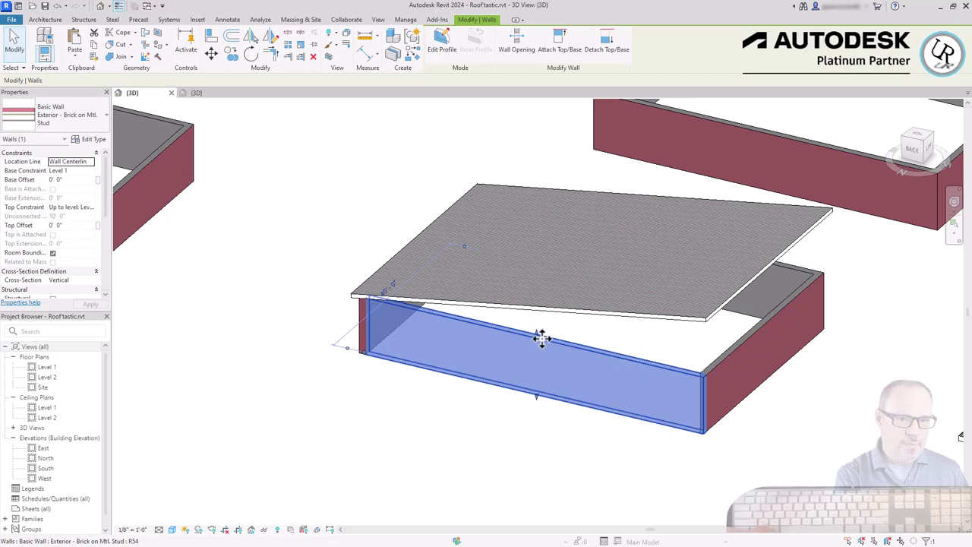
pyautogui.moveTo(536, 333); pyautogui.dragTo(531, 219)
pyautogui.click(291, 433)
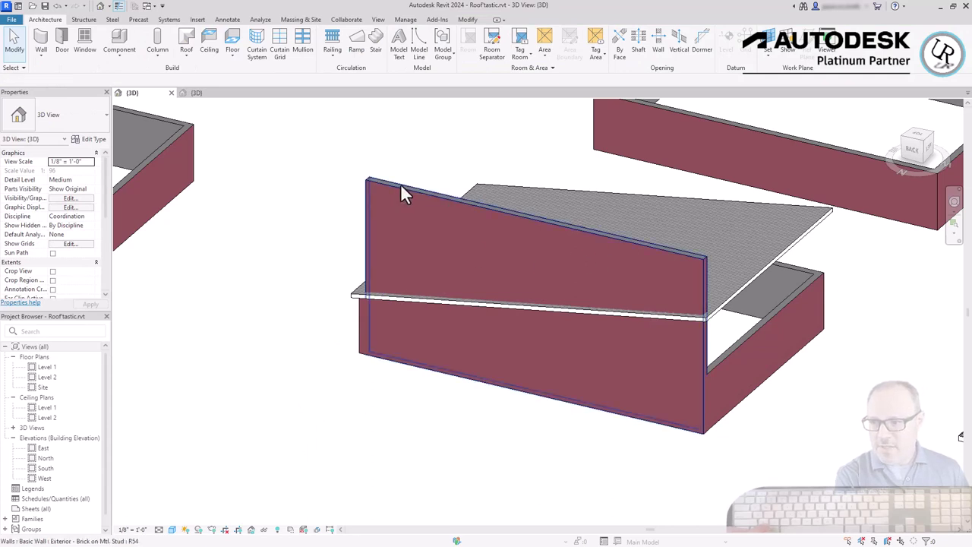
pyautogui.hotkey('ctrl', 'z')
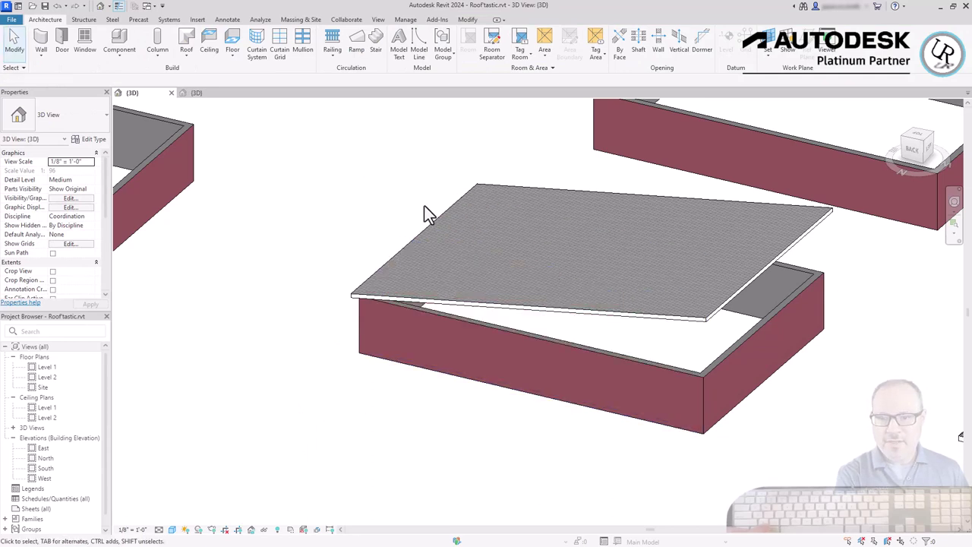
# Step: Attach the top of the north long wall to the shed roof
pyautogui.click(666, 373)
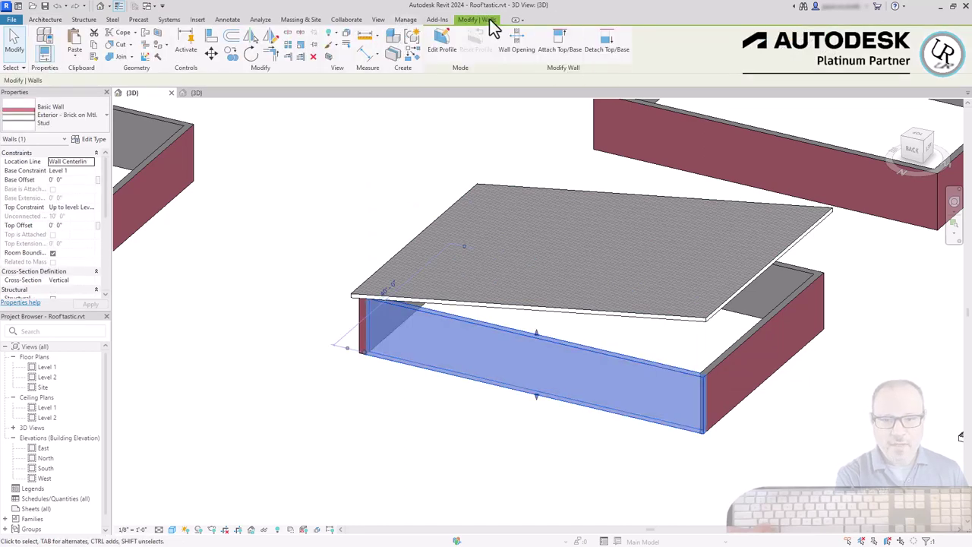
pyautogui.click(562, 53)
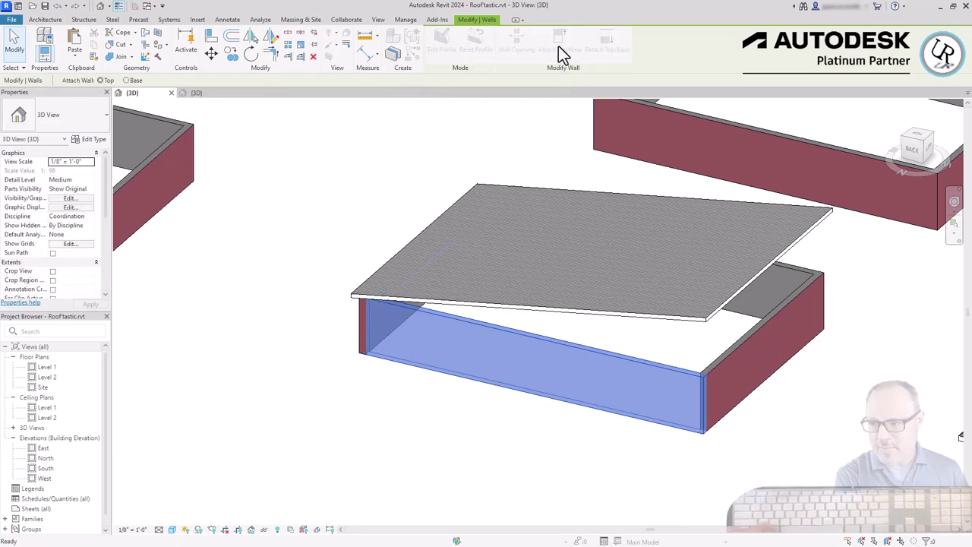
pyautogui.click(585, 319)
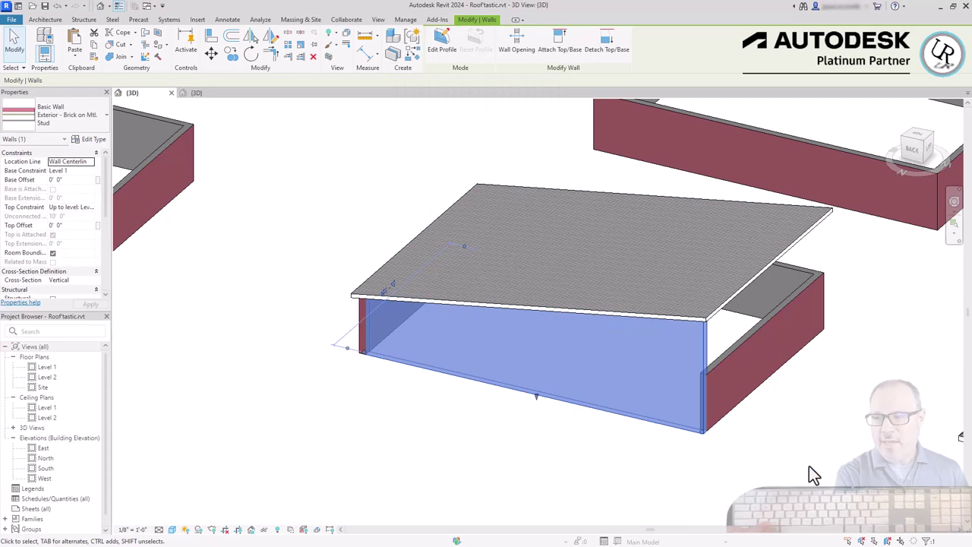
pyautogui.click(835, 461)
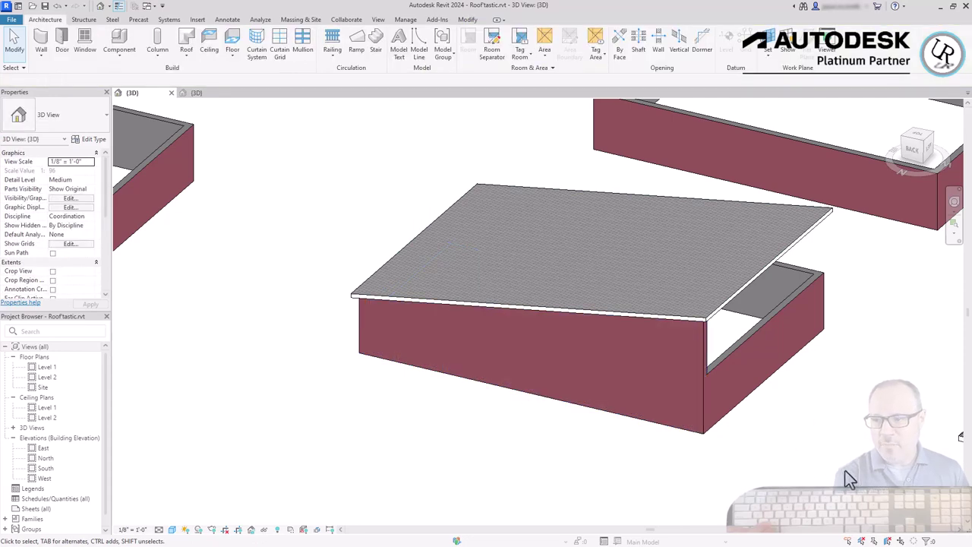
# Step: Attach the tops of the south long wall and the west short wall to the shed roof together
pyautogui.click(786, 279)
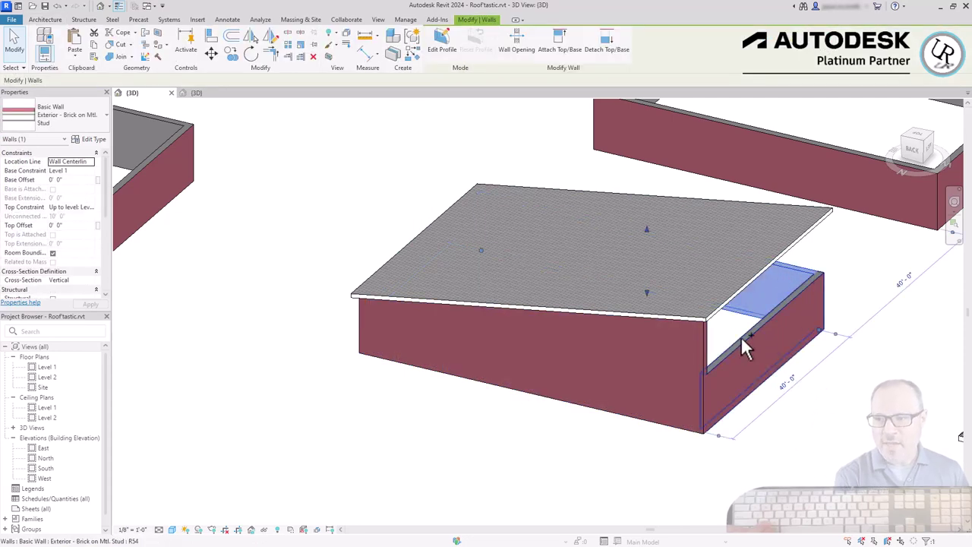
pyautogui.keyDown('ctrl'); pyautogui.click(742, 336); pyautogui.keyUp('ctrl')
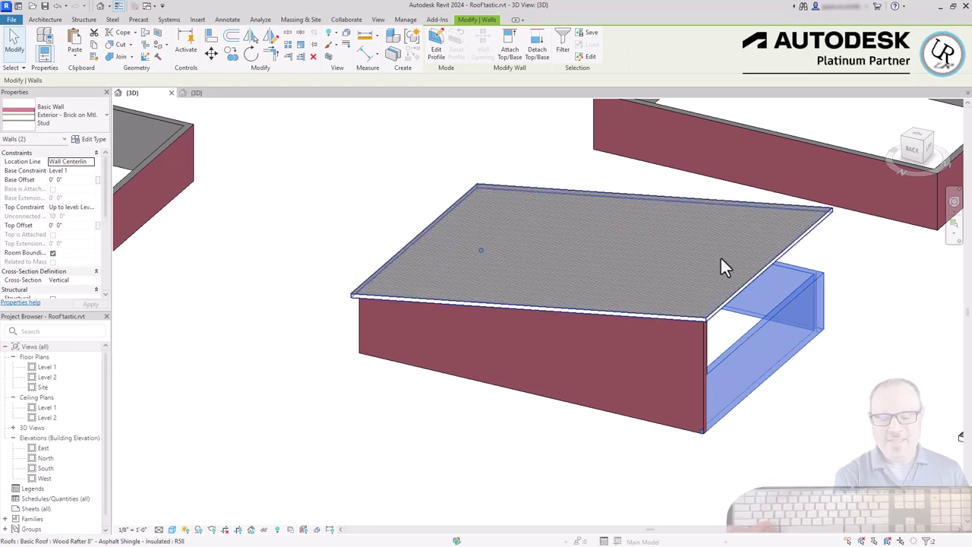
pyautogui.click(509, 54)
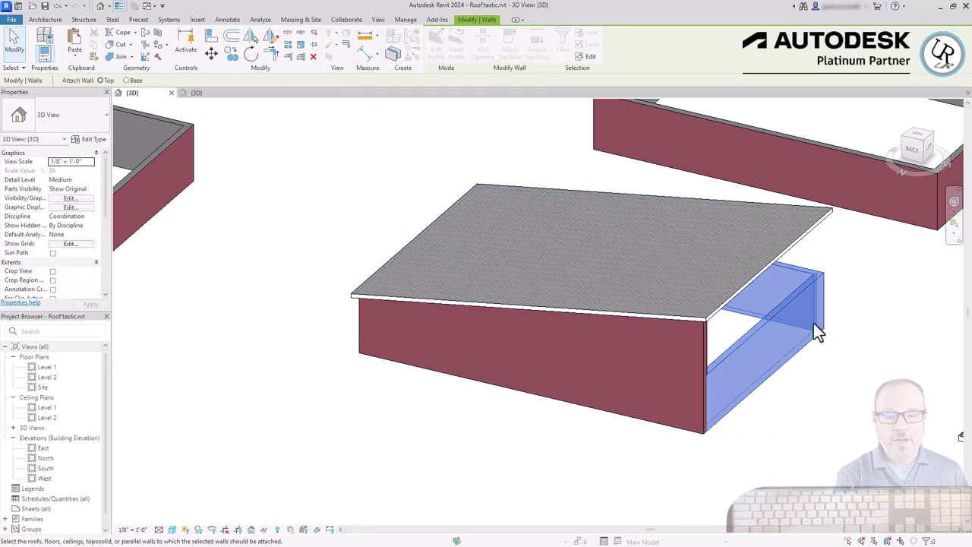
pyautogui.click(738, 293)
pyautogui.click(815, 454)
# Step: Steepen the shed roof by stretching its high west edge to a maximum height of about 30' 3"
pyautogui.keyDown('shift'); pyautogui.moveTo(658, 404); pyautogui.dragTo(810, 329, button='middle'); pyautogui.keyUp('shift')
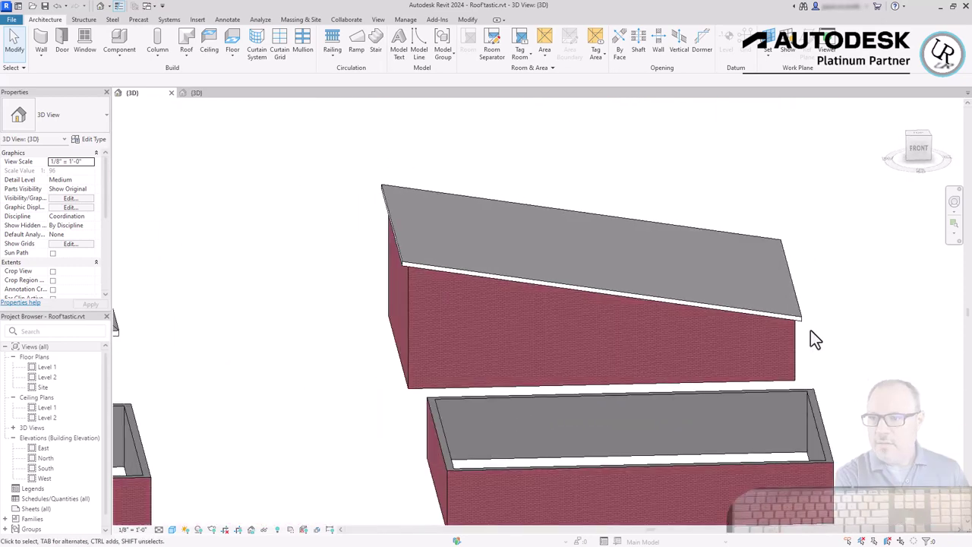
pyautogui.click(448, 263)
pyautogui.moveTo(391, 222); pyautogui.dragTo(389, 92)
pyautogui.scroll(-2, 442, 323)
pyautogui.moveTo(406, 145); pyautogui.dragTo(397, 200)
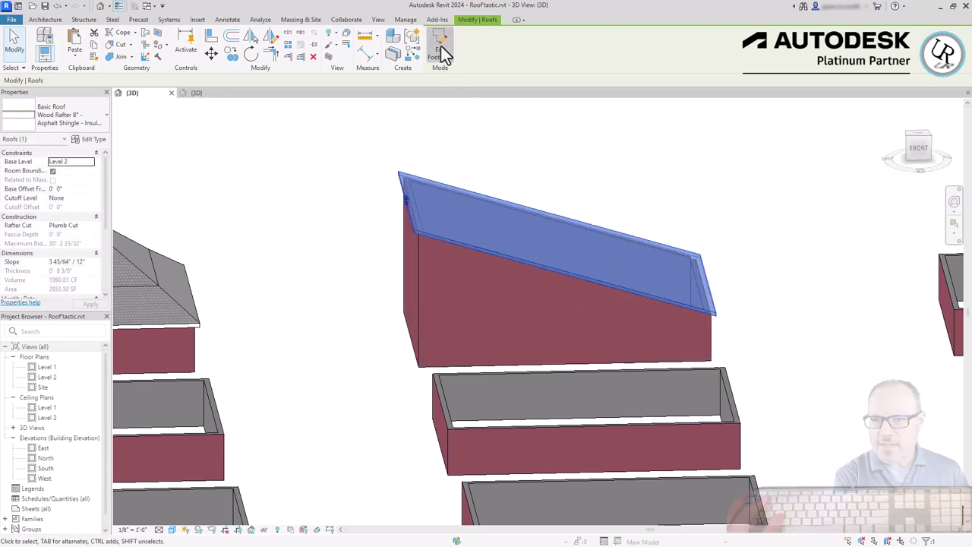
# Step: Edit the shed roof's footprint so that its east boundary line no longer defines a slope, and finish the sketch
pyautogui.click(440, 47)
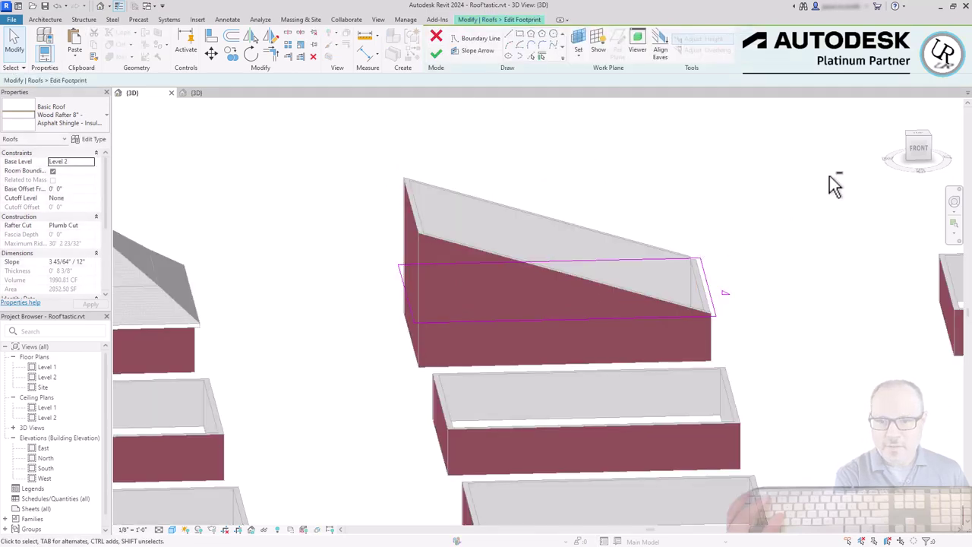
pyautogui.click(918, 138)
pyautogui.scroll(3, 722, 221)
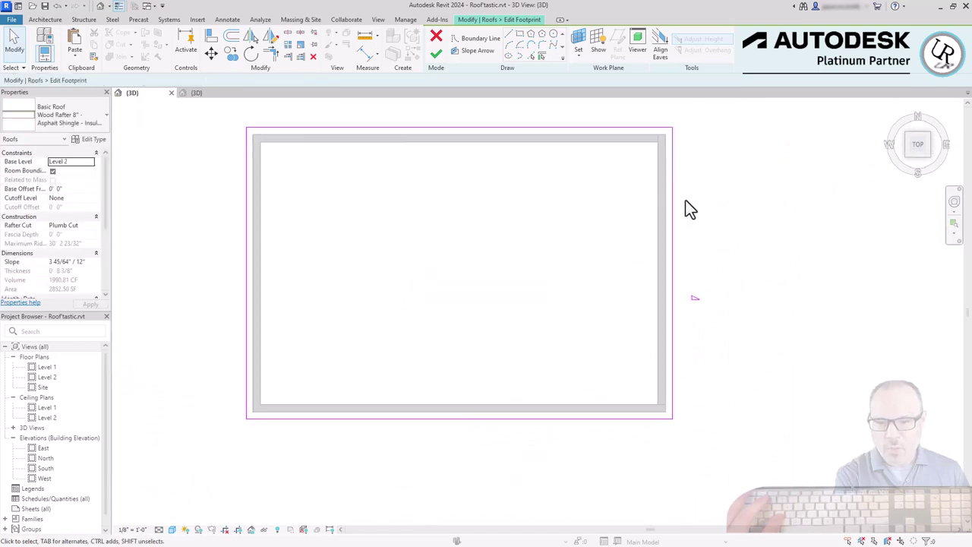
pyautogui.click(672, 210)
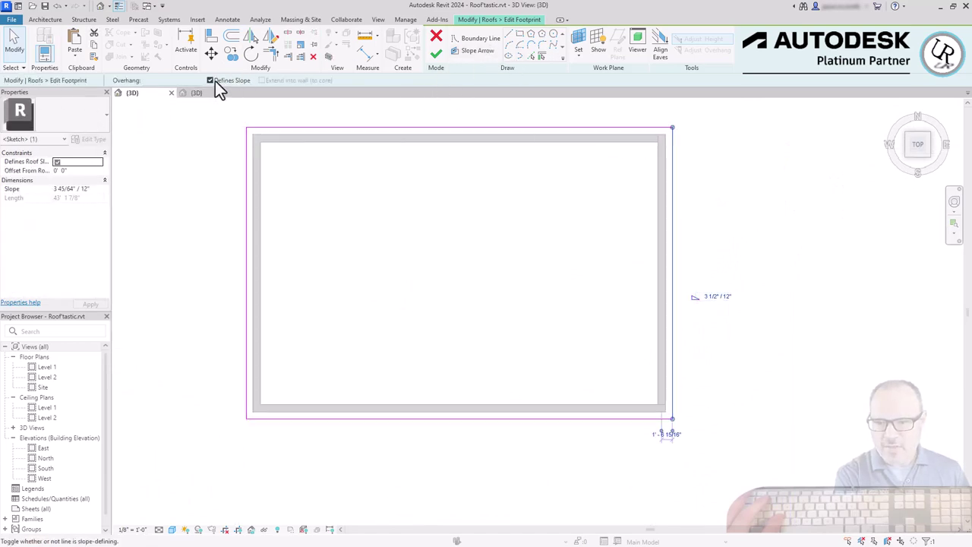
pyautogui.click(200, 240)
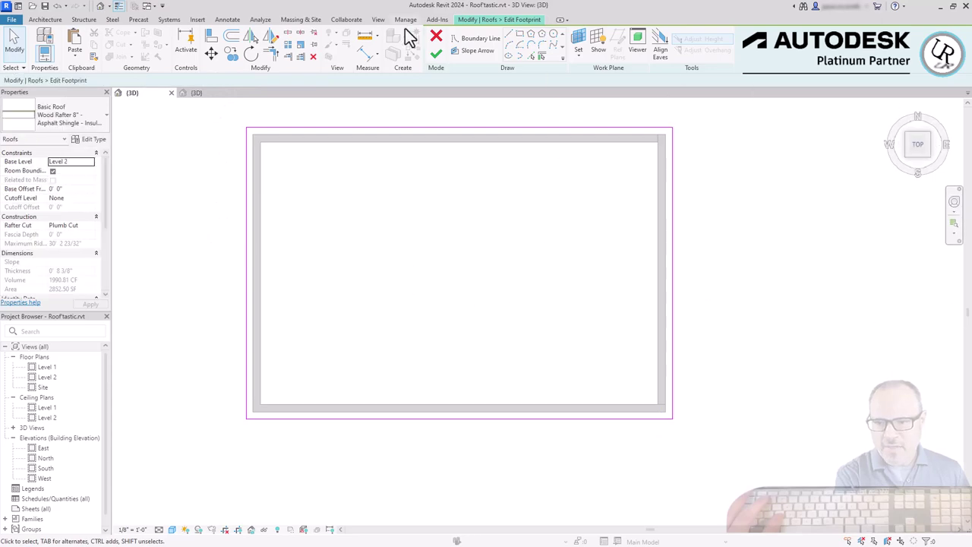
pyautogui.click(436, 57)
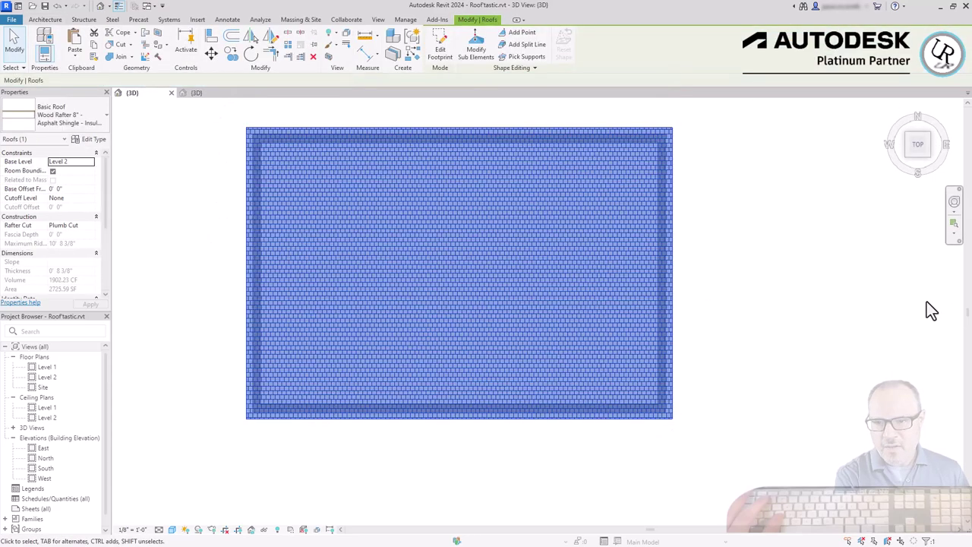
pyautogui.click(927, 162)
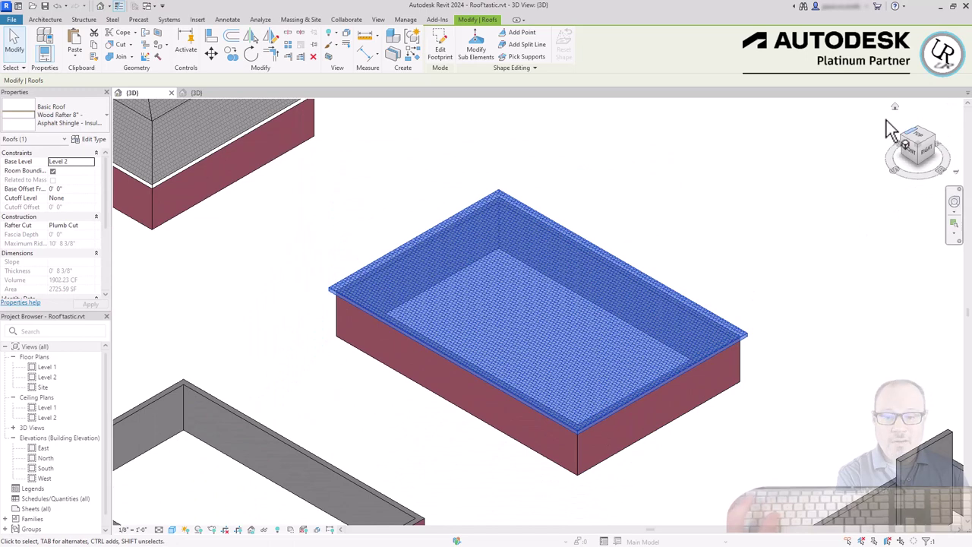
# Step: Reopen the roof footprint and draw a slope arrow from the east boundary's midpoint horizontally across to the west boundary
pyautogui.click(440, 52)
pyautogui.click(925, 127)
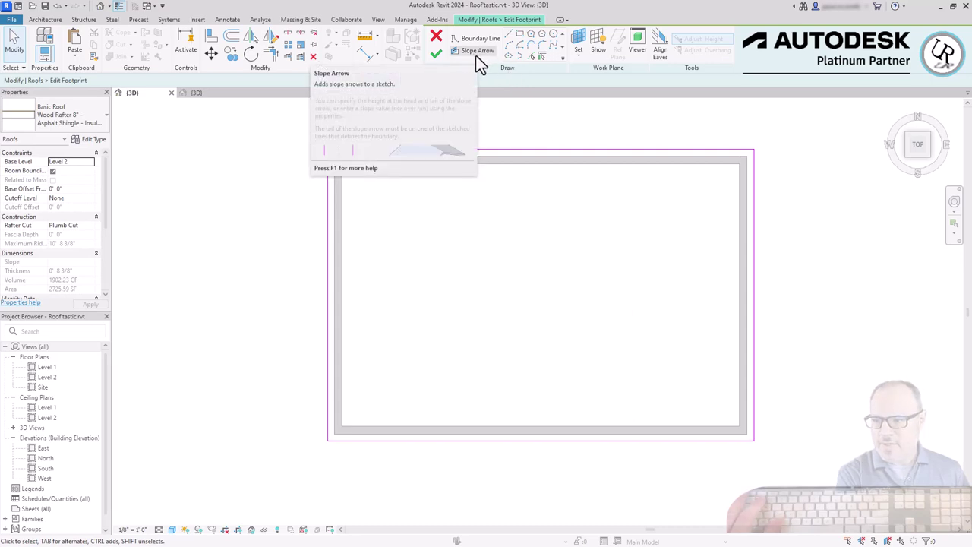
pyautogui.click(474, 53)
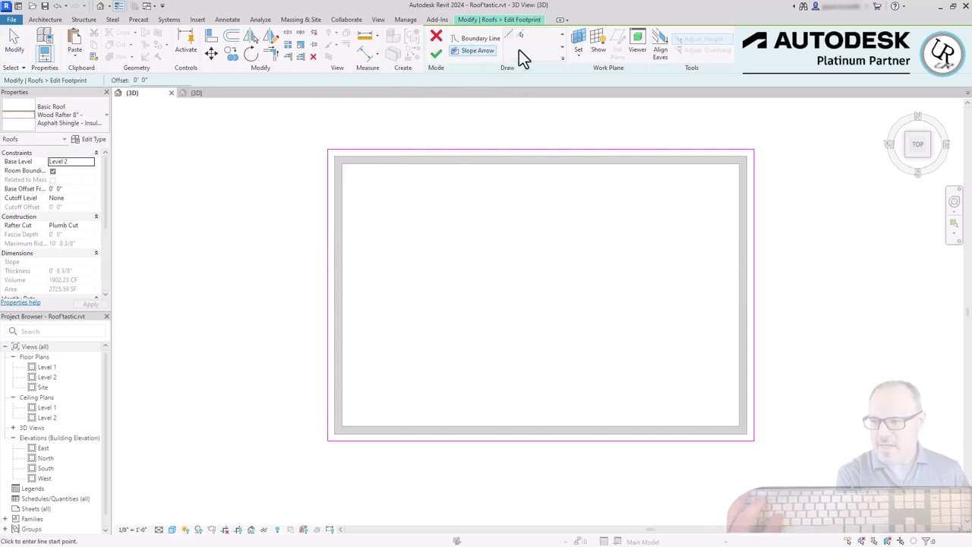
pyautogui.press('Escape')
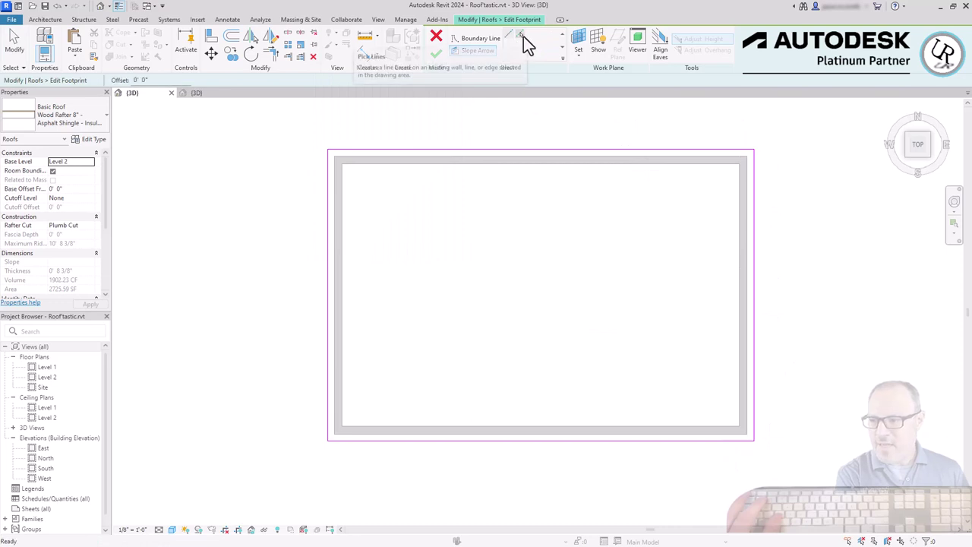
pyautogui.click(752, 294)
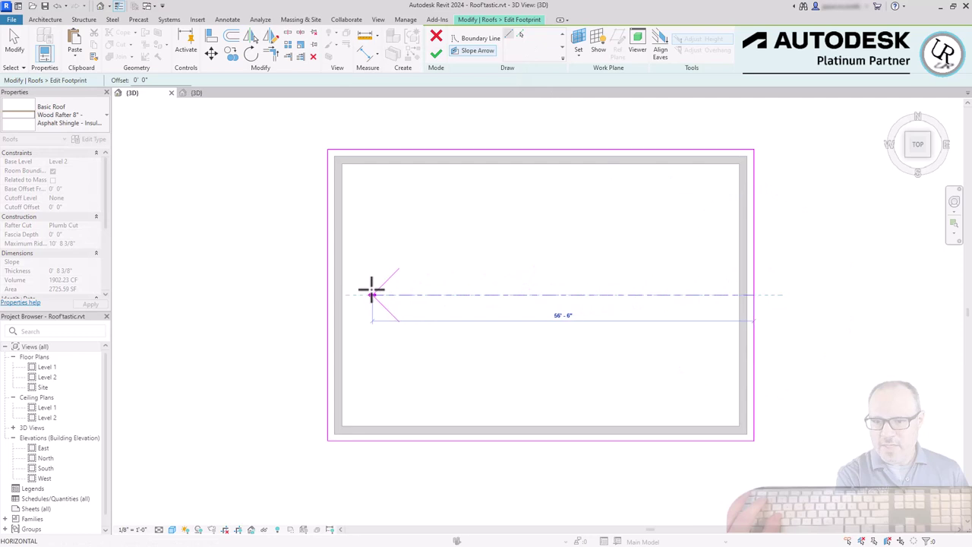
pyautogui.click(329, 294)
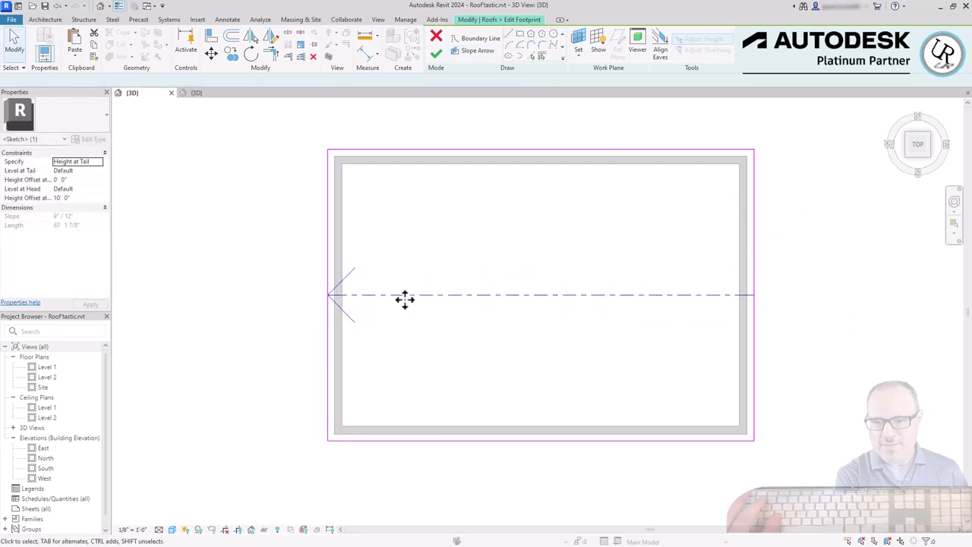
pyautogui.press('Escape')
# Step: Set the slope arrow's height offset at head to 4' 0" and finish the footprint edit
pyautogui.click(507, 296)
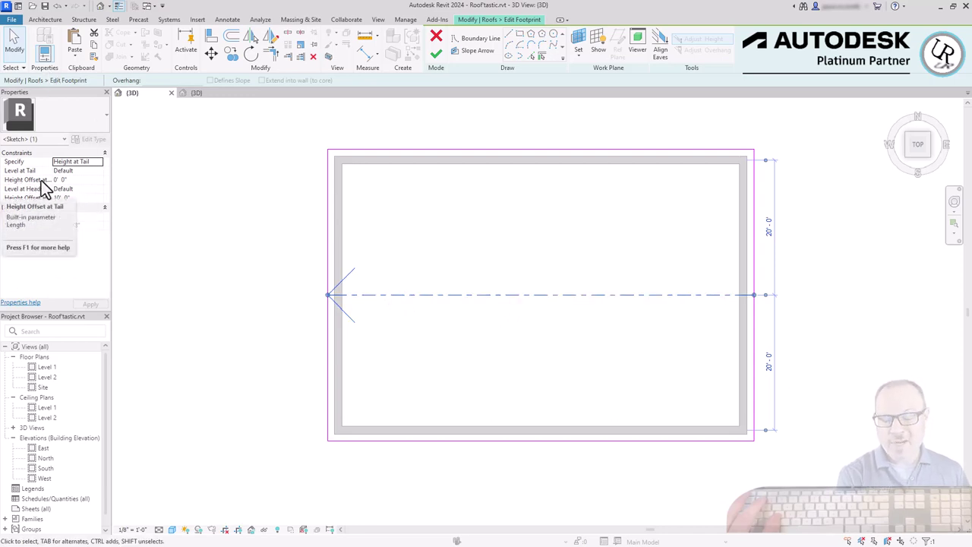
pyautogui.moveTo(112, 133); pyautogui.dragTo(136, 133)
pyautogui.click(85, 182)
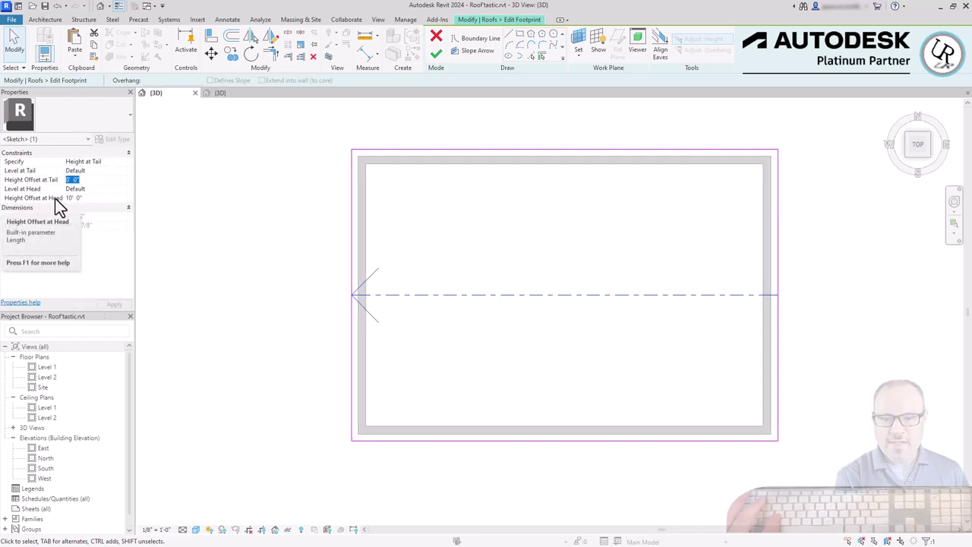
pyautogui.click(98, 198)
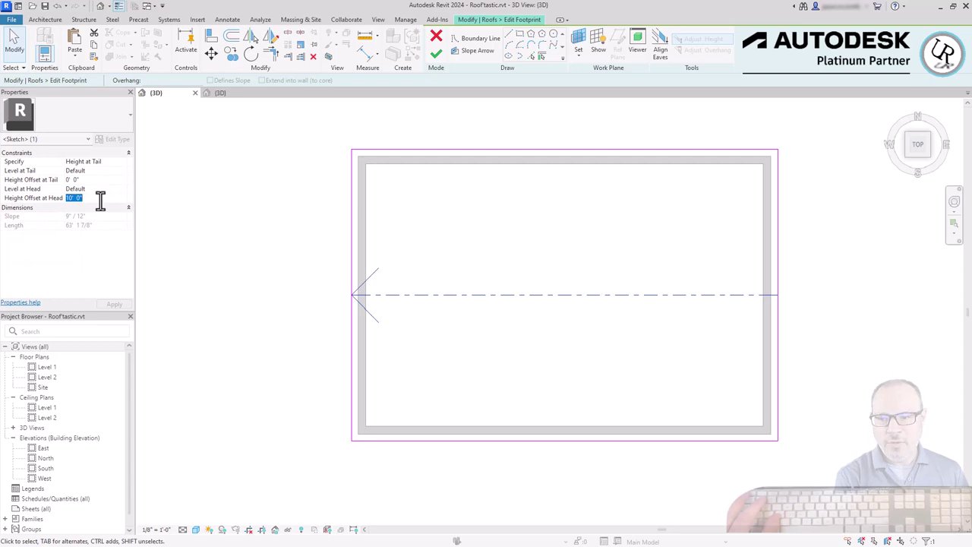
pyautogui.write('4')
pyautogui.press('Return')
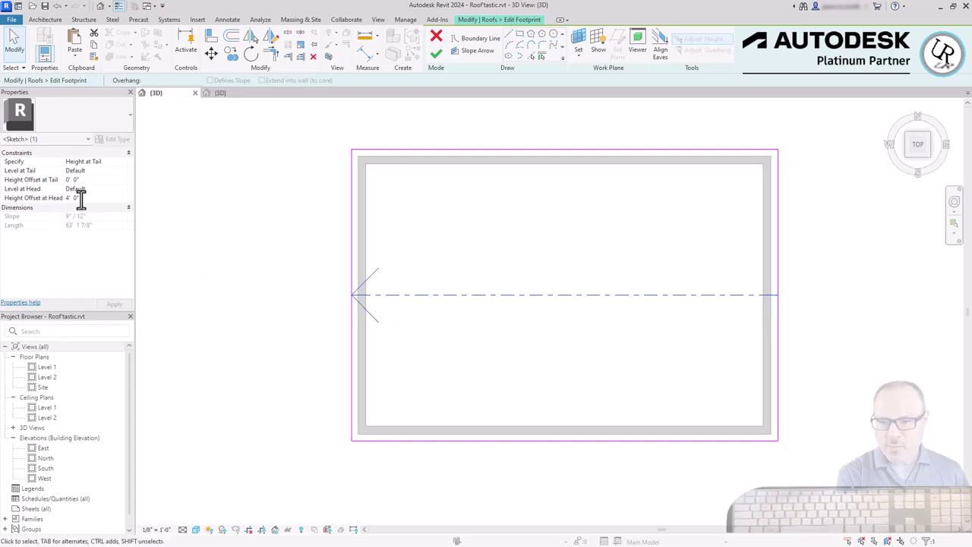
pyautogui.click(436, 54)
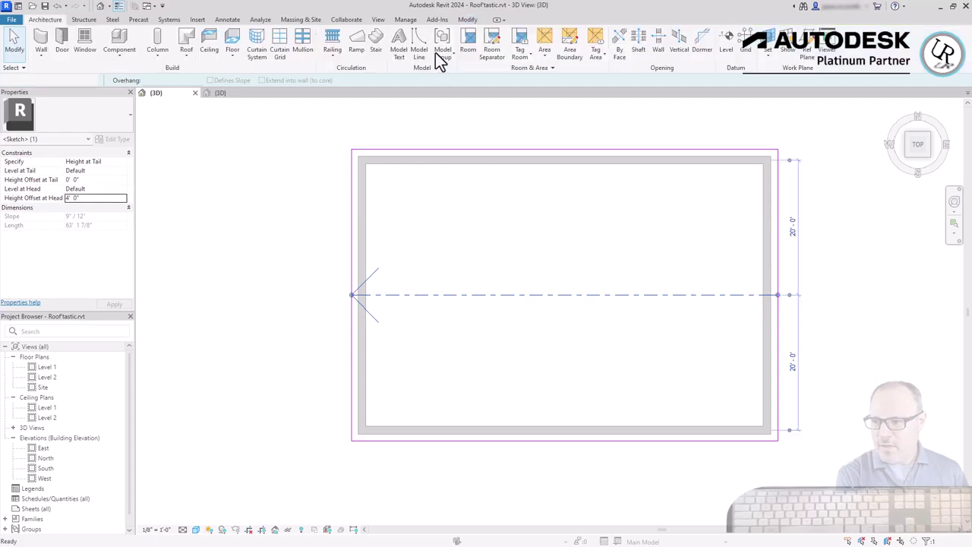
# Step: Examine the sloped roof from the front, checking its high west end and low east end against the walls
pyautogui.click(924, 163)
pyautogui.scroll(5, 770, 337)
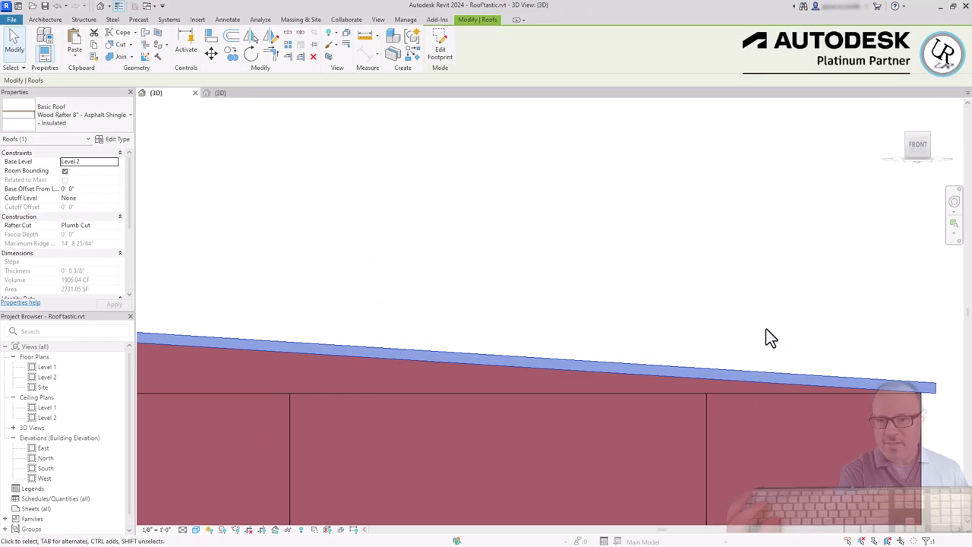
pyautogui.scroll(-2, 529, 405)
pyautogui.click(230, 374)
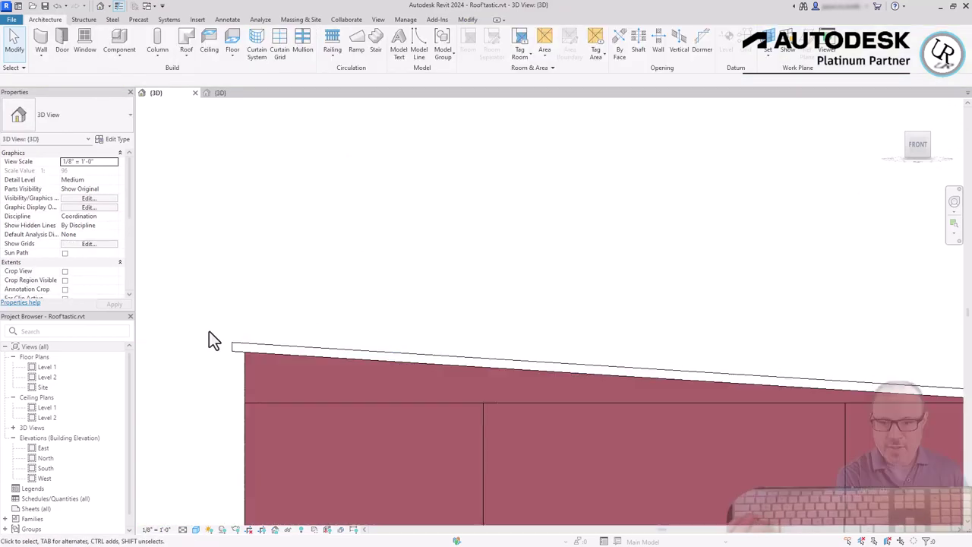
pyautogui.scroll(2, 331, 406)
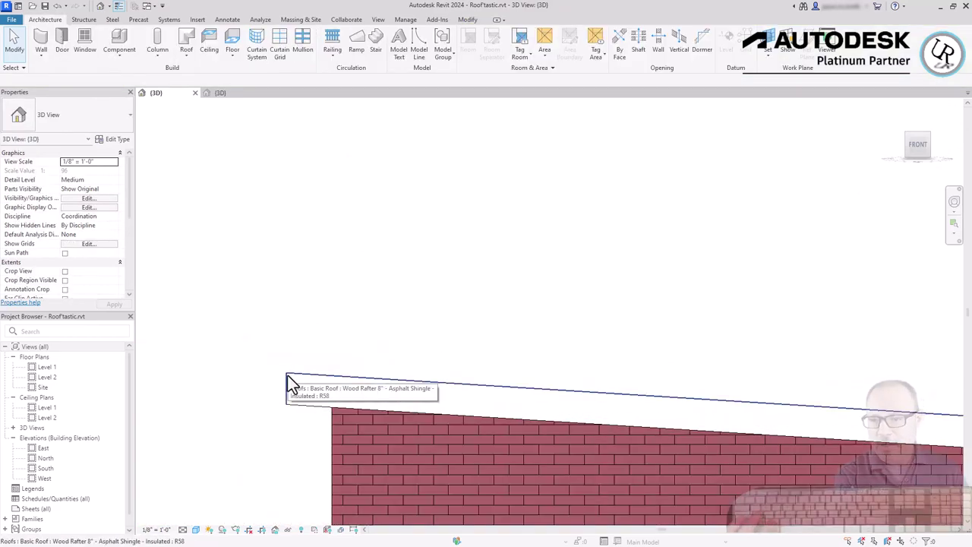
pyautogui.scroll(-5, 220, 307)
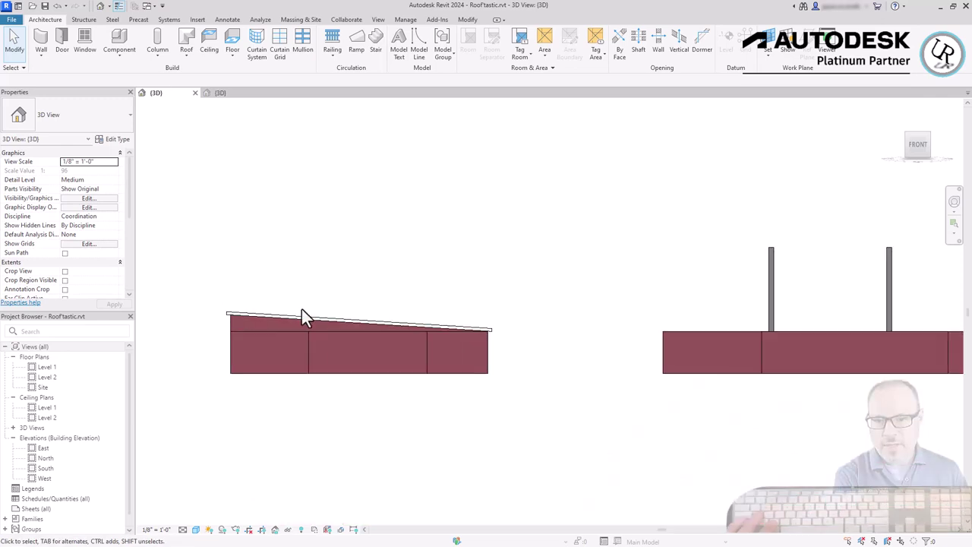
pyautogui.scroll(3, 494, 302)
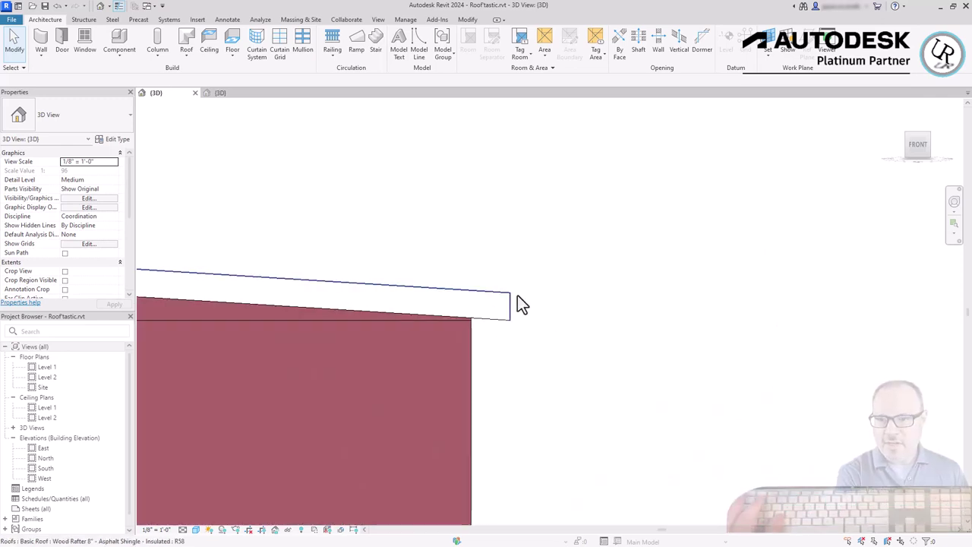
pyautogui.scroll(-2, 561, 320)
pyautogui.click(544, 312)
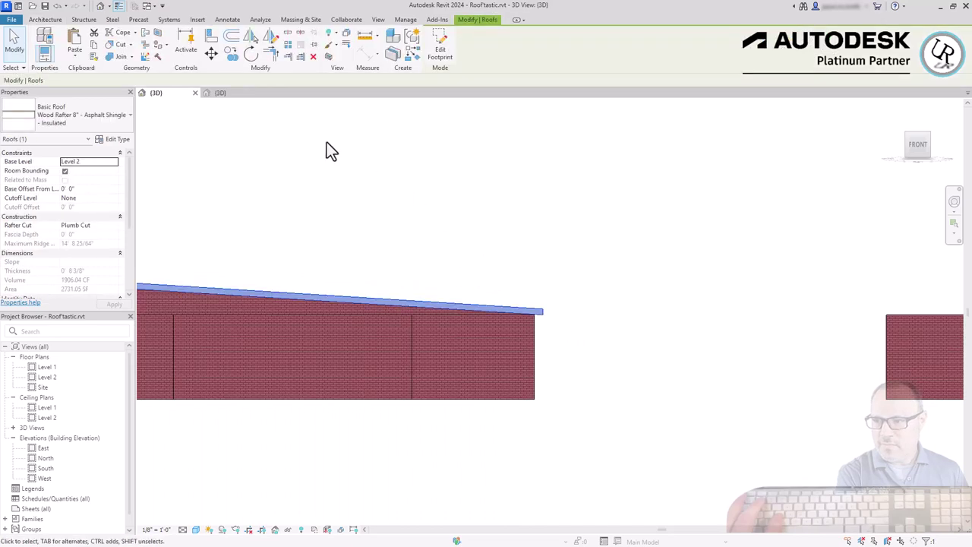
# Step: Switch to the hotel model's Floor 1 plan and draw a horizontal reference plane along the south wall's outer face, extending west past grid bubble 5
pyautogui.hotkey('ctrl', 'Tab')
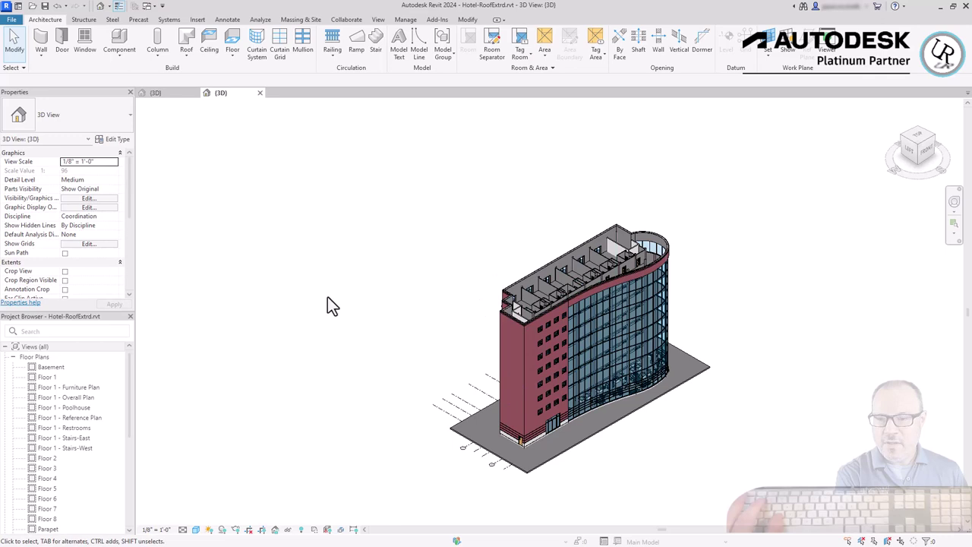
pyautogui.doubleClick(44, 376)
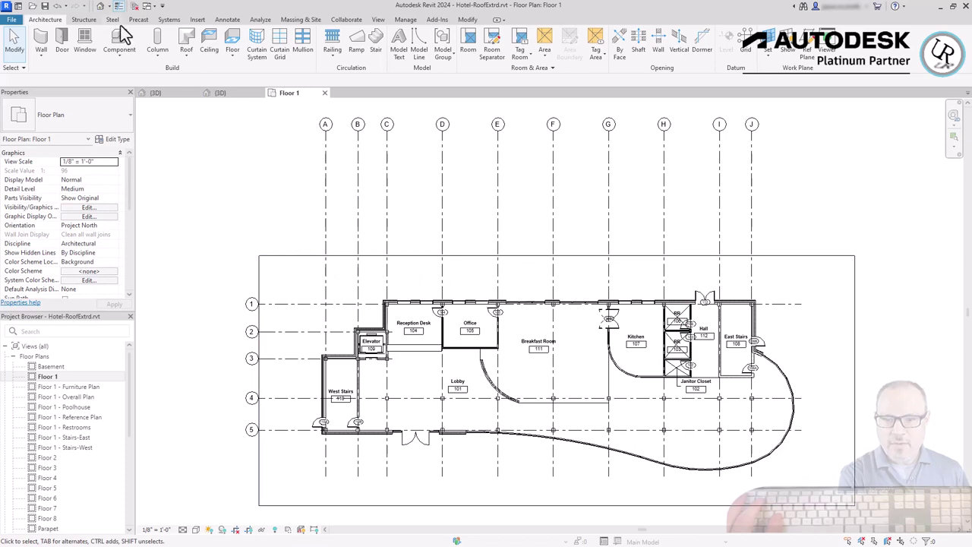
pyautogui.click(811, 51)
pyautogui.scroll(5, 357, 454)
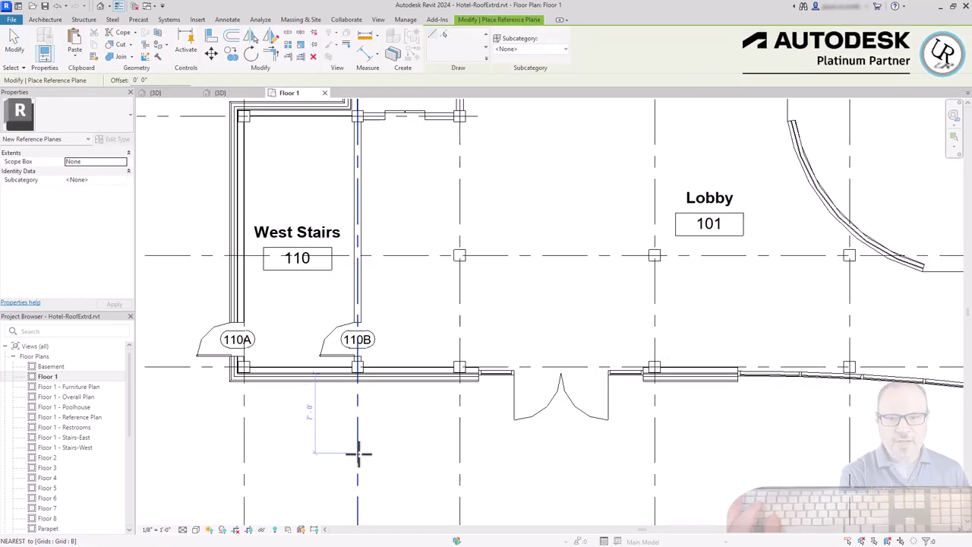
pyautogui.scroll(4, 395, 410)
pyautogui.click(774, 319)
pyautogui.scroll(-5, 775, 319)
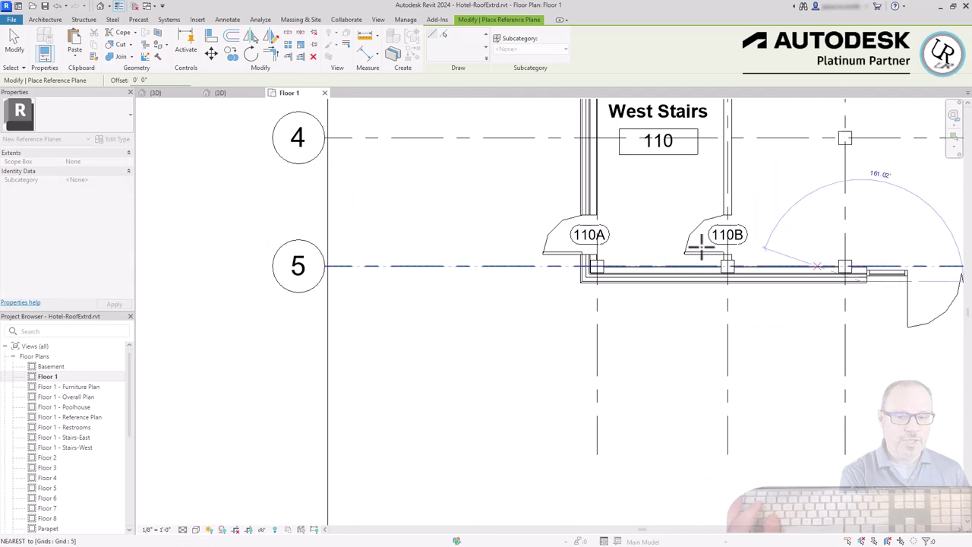
pyautogui.click(170, 278)
pyautogui.scroll(-3, 600, 250)
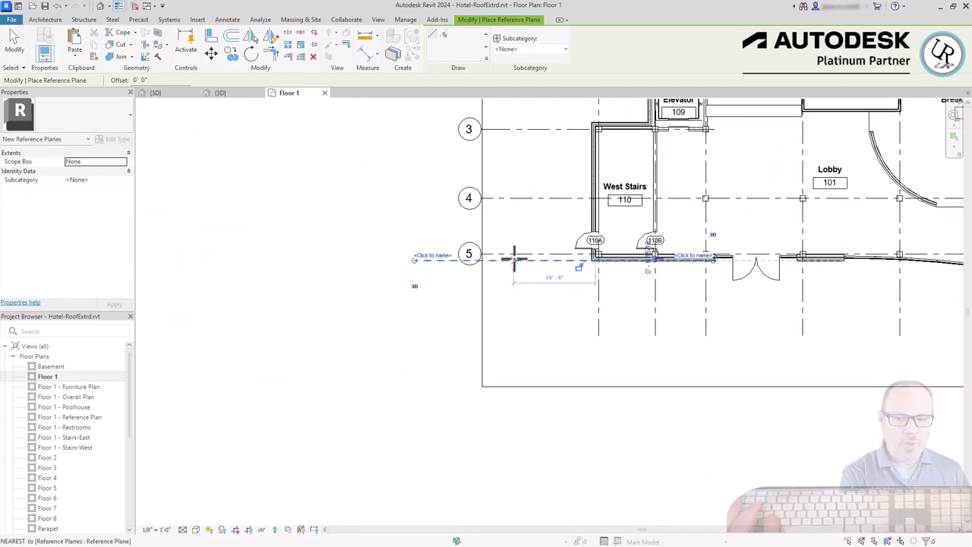
pyautogui.press('Escape')
pyautogui.press('Escape')
# Step: Select the reference plane along the hotel's south wall and open its name for editing
pyautogui.scroll(3, 429, 229)
pyautogui.click(428, 303)
pyautogui.click(427, 298)
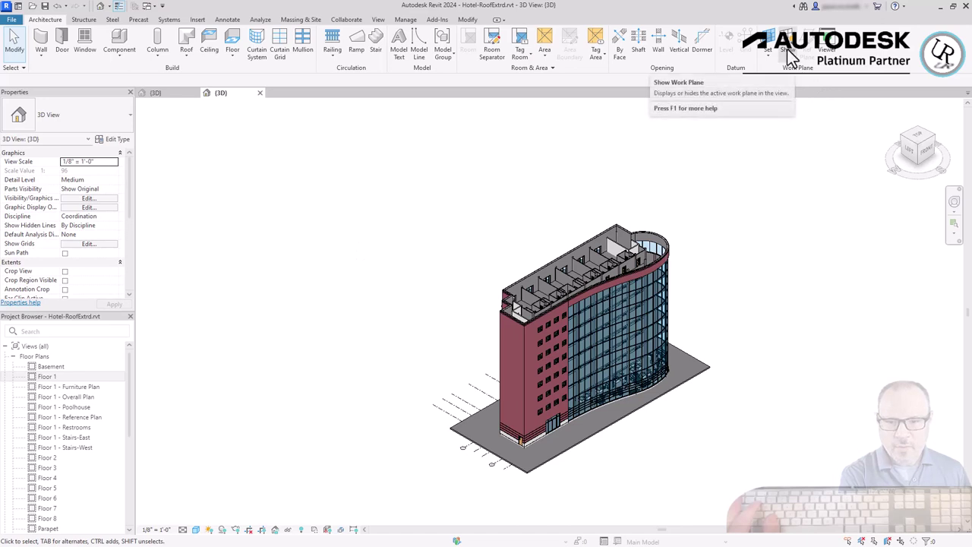
# Step: Show the active work plane in the hotel's 3D view and examine its position relative to the building base
pyautogui.click(787, 49)
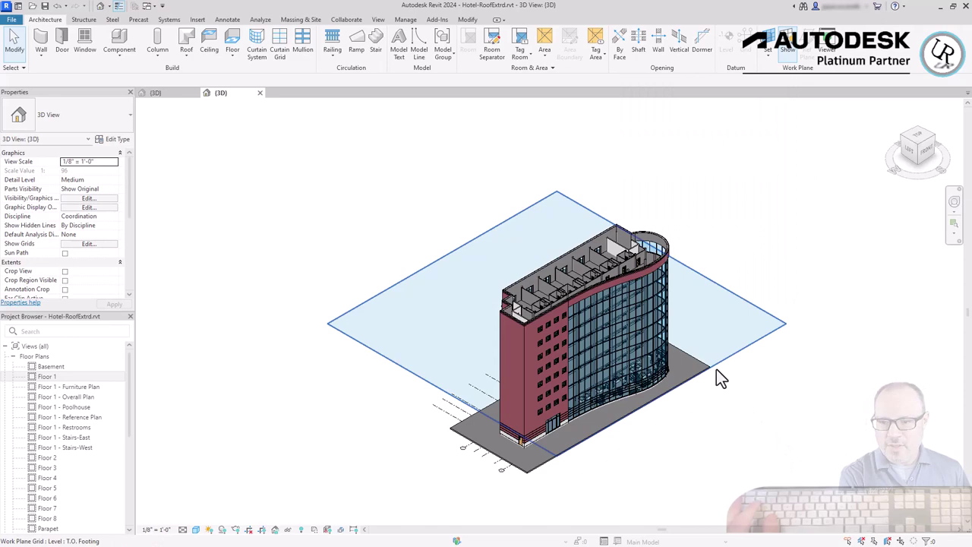
pyautogui.keyDown('shift'); pyautogui.moveTo(694, 465); pyautogui.dragTo(657, 307, button='middle'); pyautogui.keyUp('shift')
pyautogui.scroll(5, 543, 467)
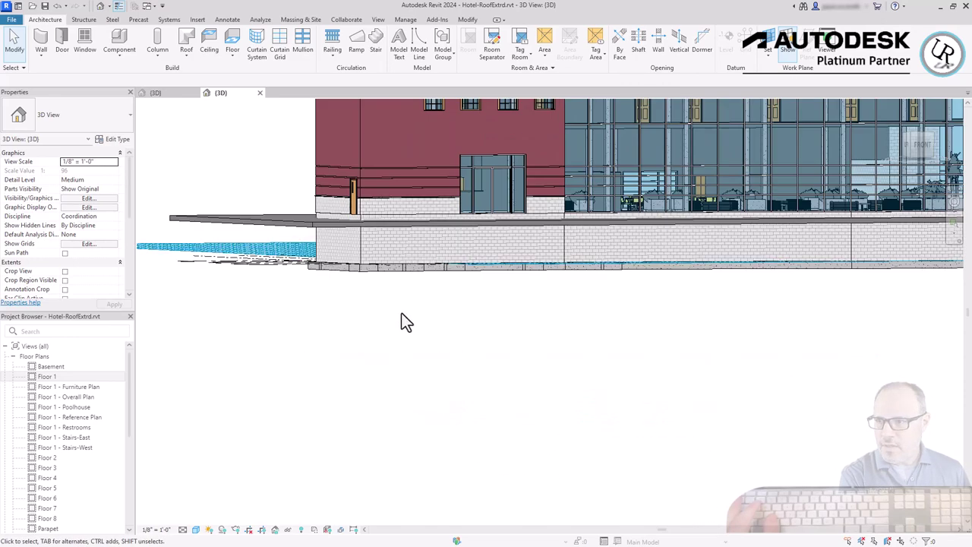
pyautogui.scroll(-4, 450, 383)
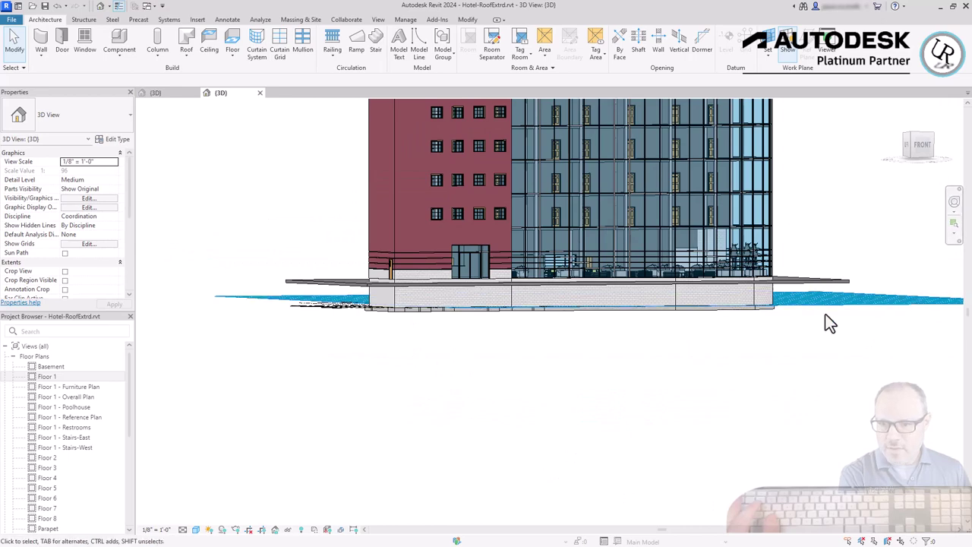
pyautogui.scroll(-3, 607, 372)
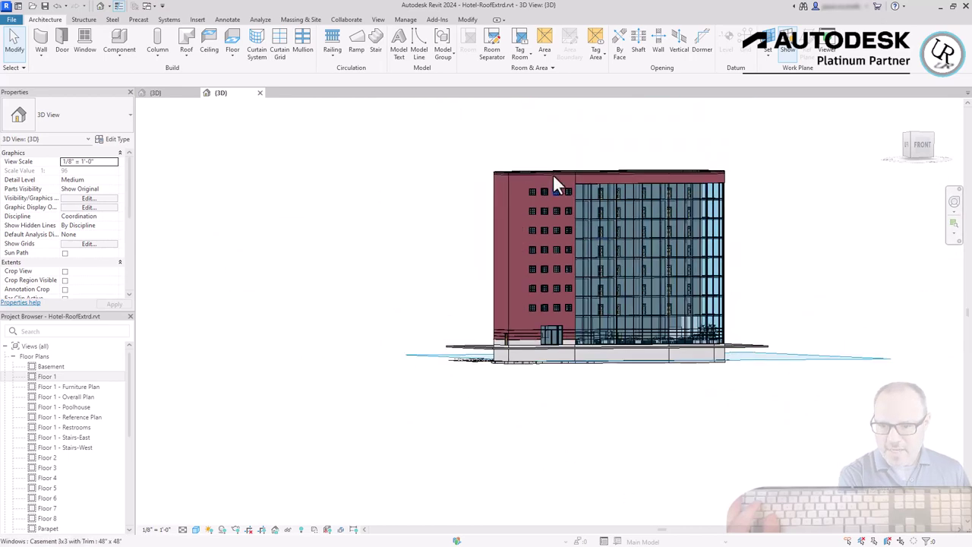
# Step: Select the hotel's front brick wall beside the curtain wall and examine its top edge at the parapet
pyautogui.scroll(3, 494, 161)
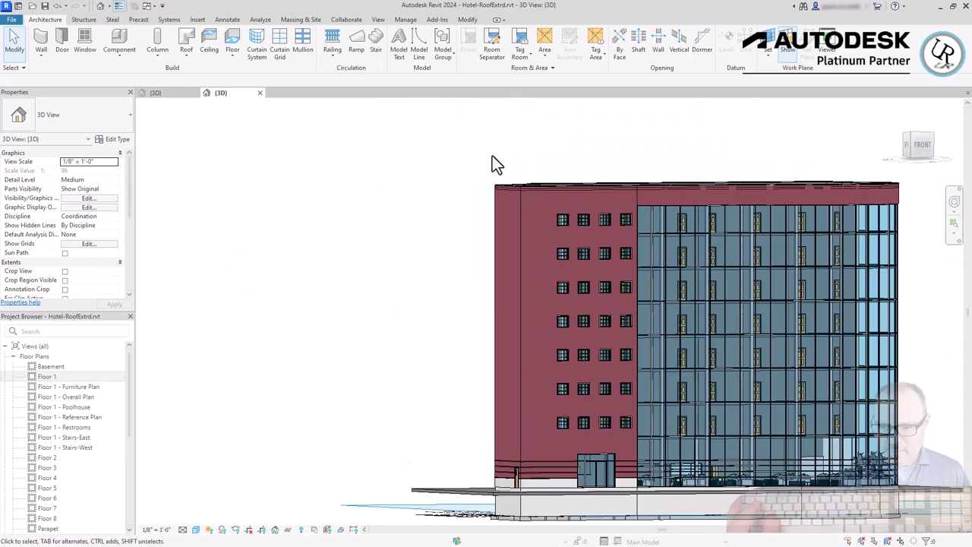
pyautogui.click(529, 220)
pyautogui.scroll(5, 574, 185)
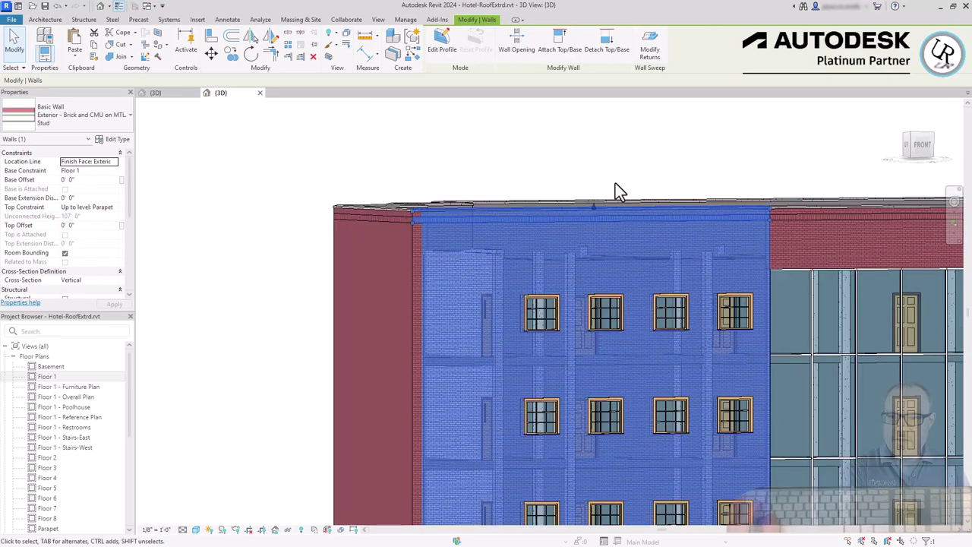
pyautogui.scroll(-4, 519, 214)
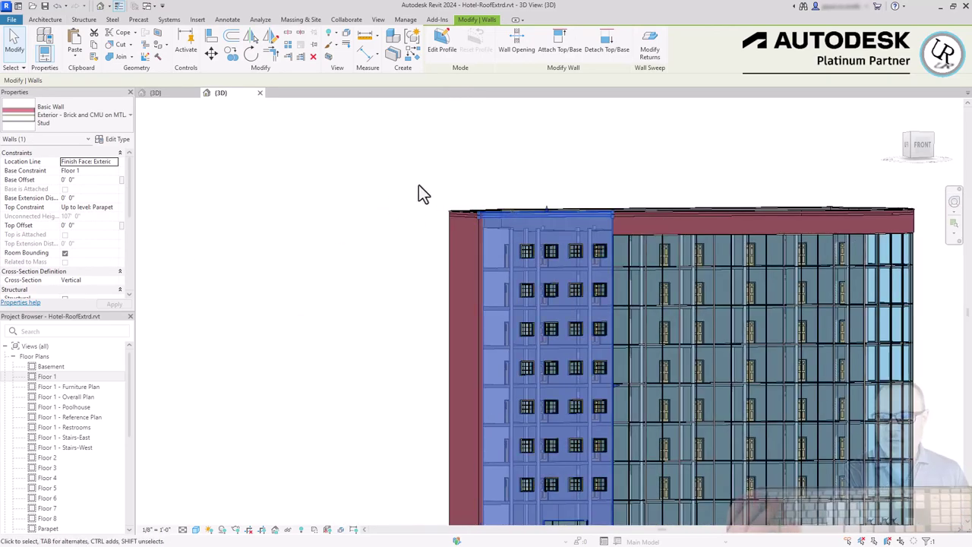
# Step: Set the 3D view's active work plane to the named reference plane Wall Face
pyautogui.scroll(-5, 369, 326)
pyautogui.click(642, 471)
pyautogui.keyDown('shift'); pyautogui.moveTo(651, 366); pyautogui.dragTo(689, 406, button='middle'); pyautogui.keyUp('shift')
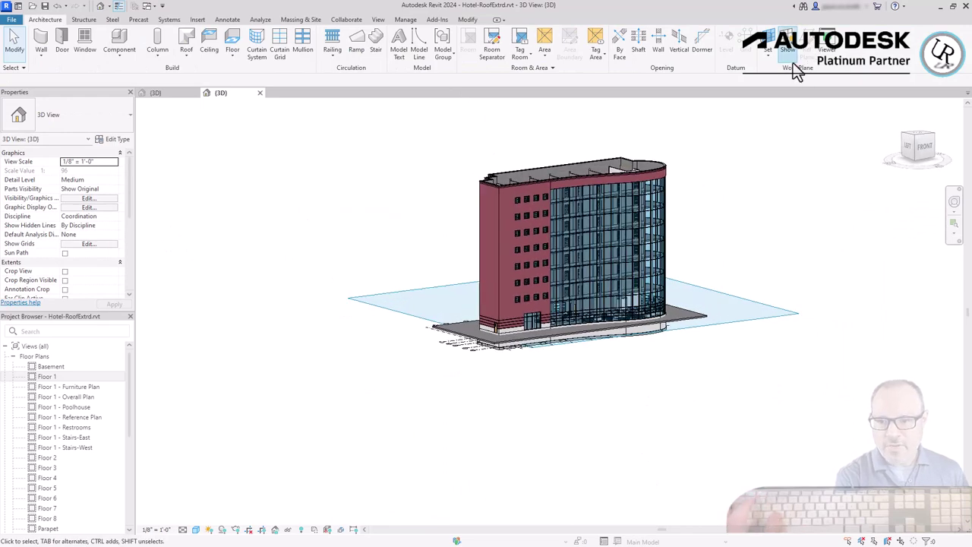
pyautogui.click(772, 45)
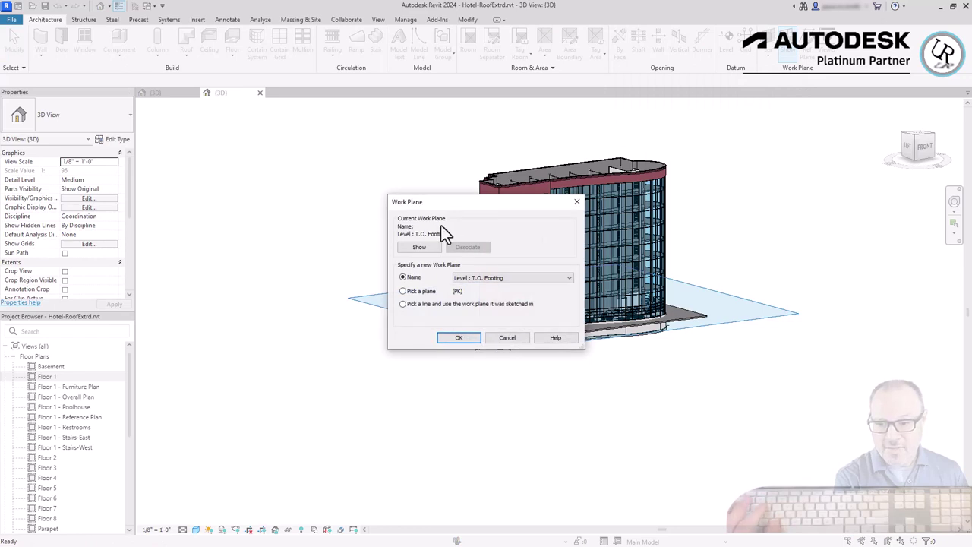
pyautogui.moveTo(459, 201); pyautogui.dragTo(670, 284)
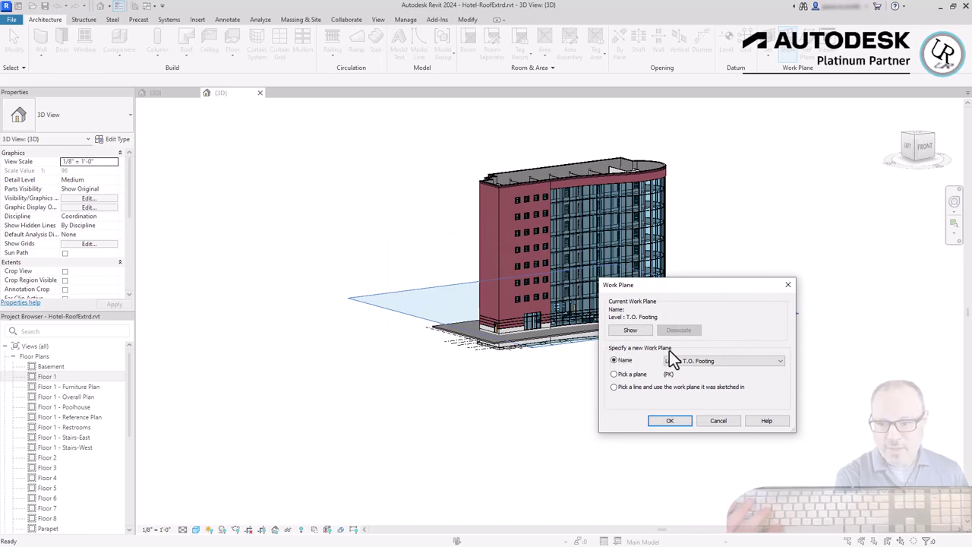
pyautogui.click(779, 362)
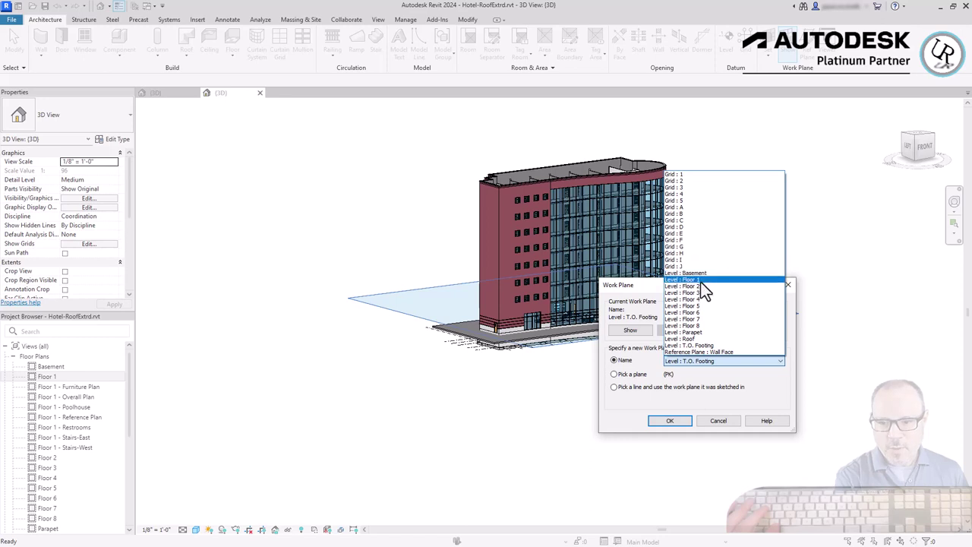
pyautogui.click(713, 351)
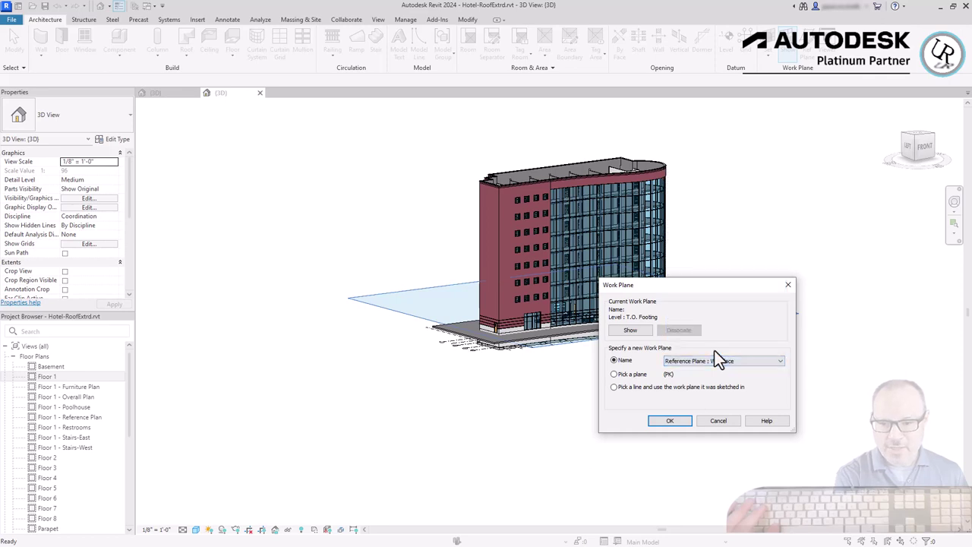
pyautogui.click(668, 422)
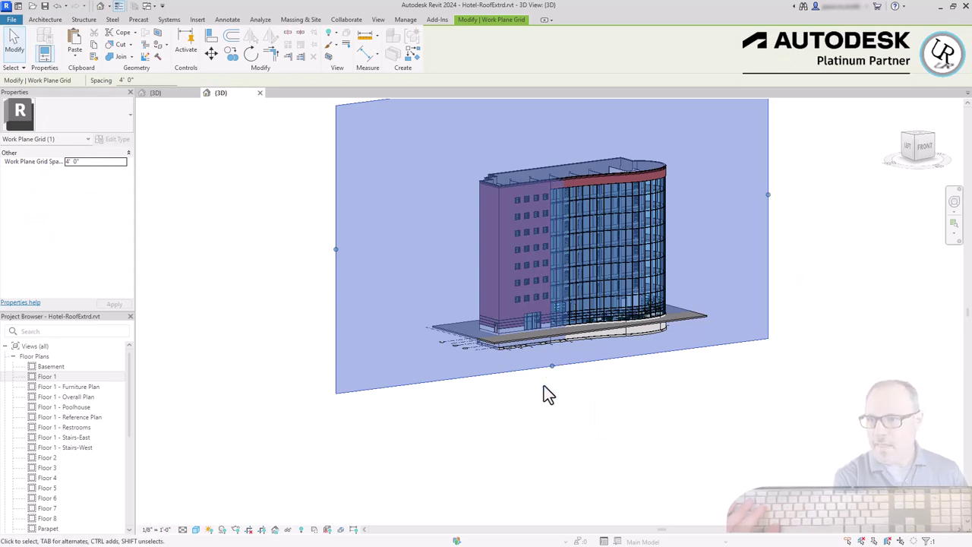
# Step: Examine how the displayed vertical work plane aligns with the hotel's front brick wall and west corner
pyautogui.keyDown('shift'); pyautogui.moveTo(460, 291); pyautogui.dragTo(686, 221, button='middle'); pyautogui.keyUp('shift')
pyautogui.scroll(5, 592, 201)
pyautogui.scroll(-5, 579, 218)
pyautogui.scroll(-4, 686, 221)
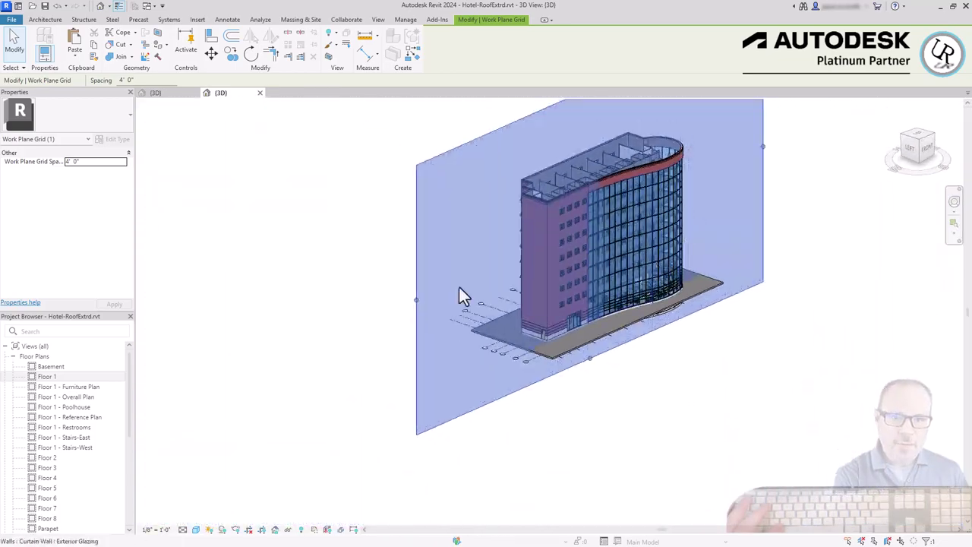
pyautogui.scroll(4, 512, 285)
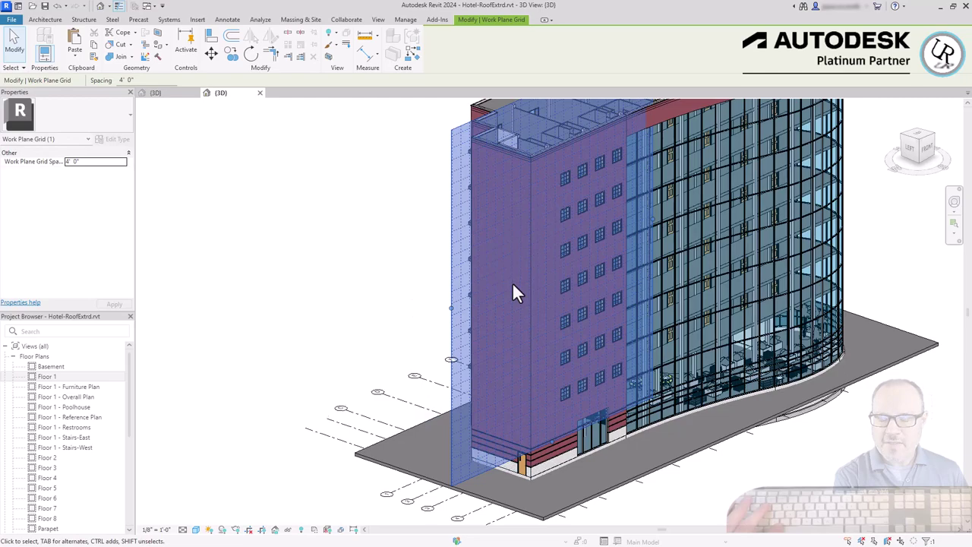
pyautogui.keyDown('shift'); pyautogui.moveTo(483, 268); pyautogui.dragTo(440, 284, button='middle'); pyautogui.keyUp('shift')
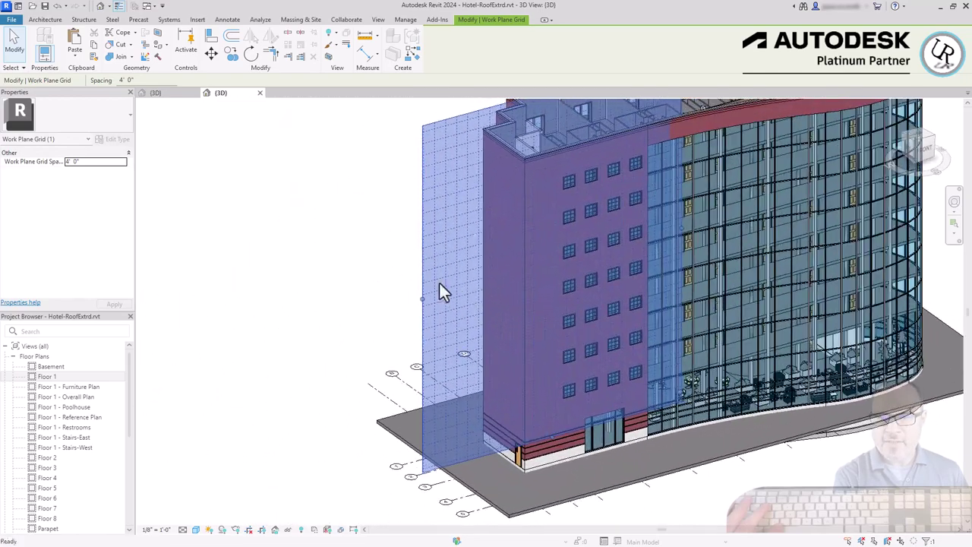
pyautogui.click(813, 497)
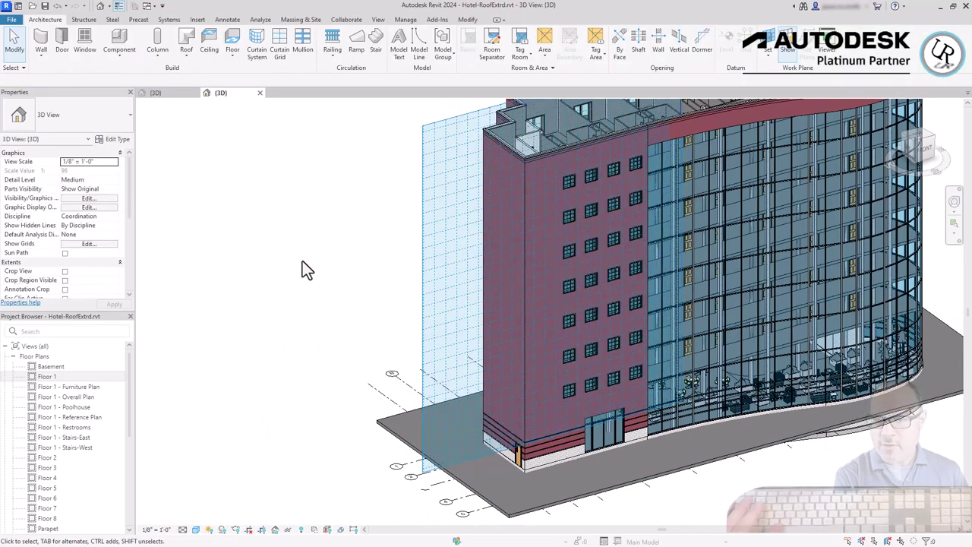
# Step: Pull the displayed work plane's west edge in to just past the building's corner, and hide the work plane
pyautogui.click(417, 262)
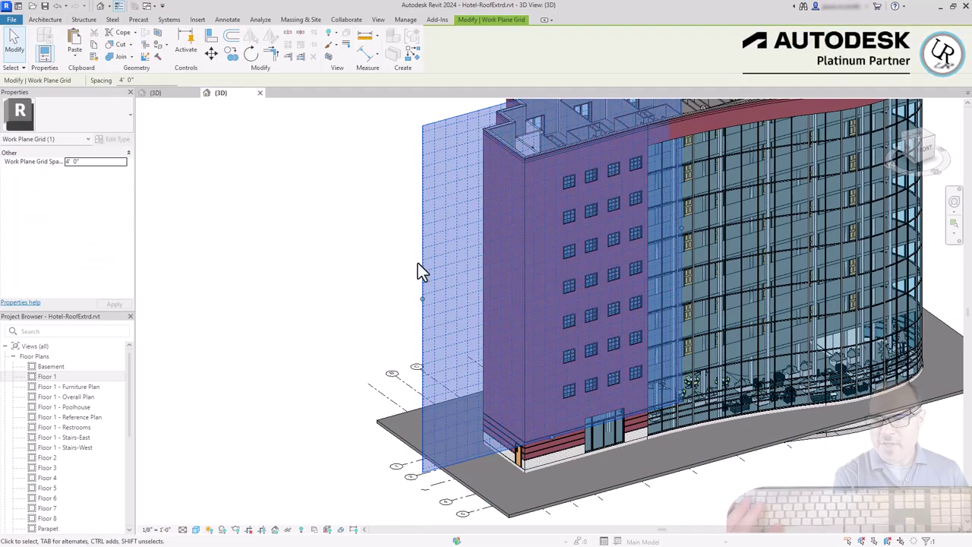
pyautogui.moveTo(423, 300)
pyautogui.mouseDown()
pyautogui.moveTo(245, 311)
pyautogui.moveTo(422, 300)
pyautogui.mouseUp()
pyautogui.moveTo(473, 274); pyautogui.dragTo(477, 277)
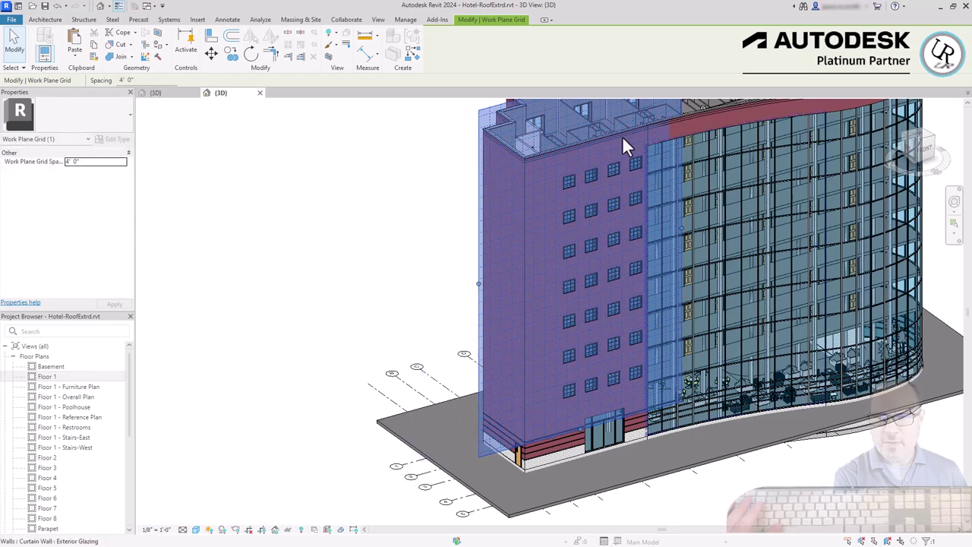
pyautogui.click(325, 267)
pyautogui.click(478, 266)
pyautogui.click(448, 237)
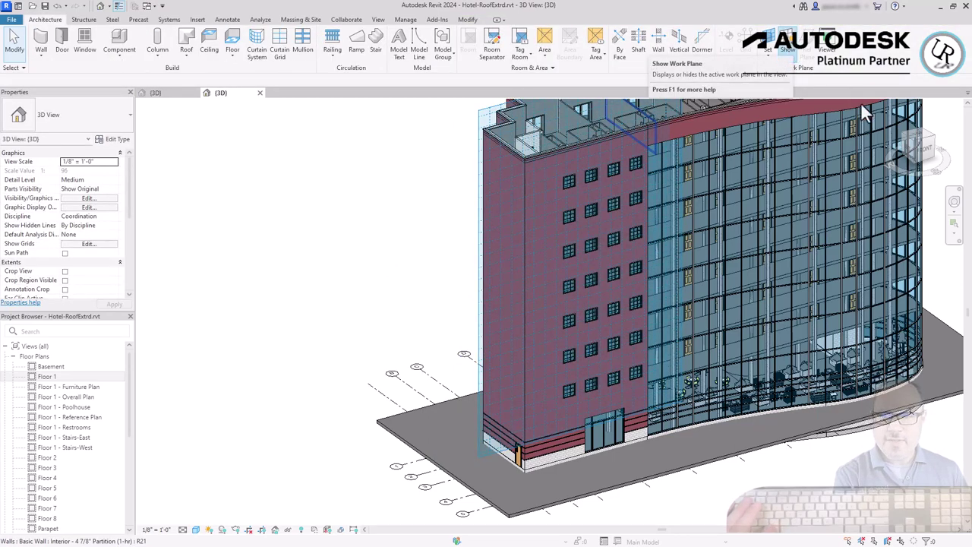
# Step: Show the hotel from the front and start a Roof by Extrusion with Parapet as its reference level and zero offset
pyautogui.click(915, 156)
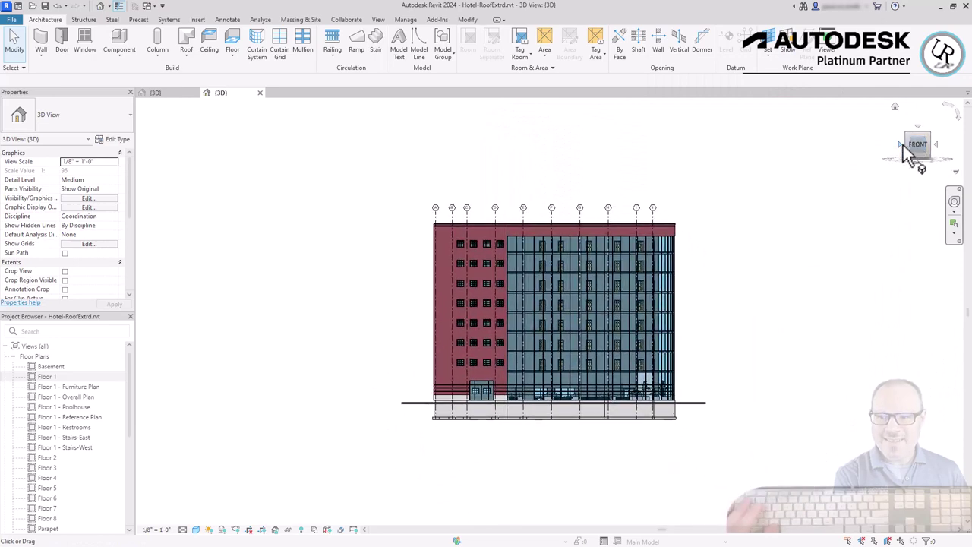
pyautogui.scroll(5, 394, 236)
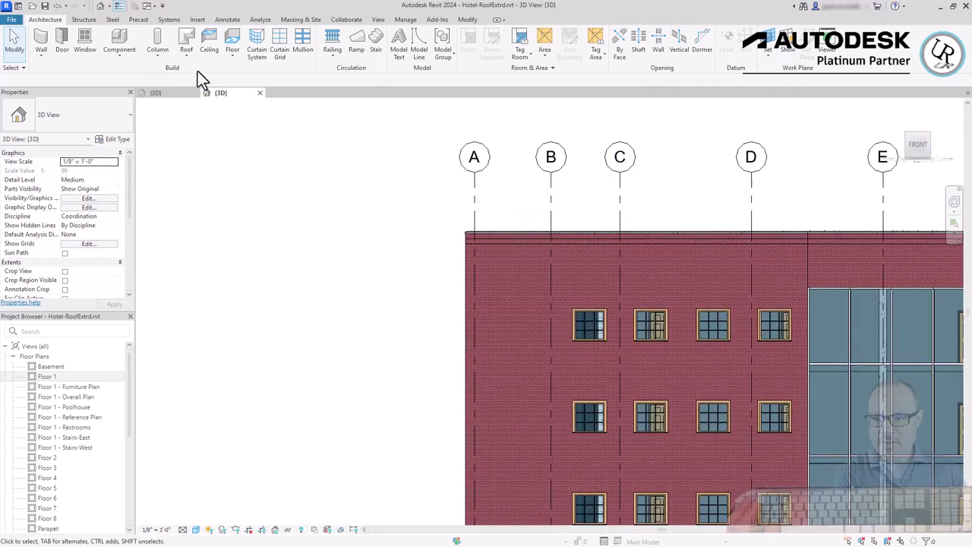
pyautogui.click(183, 58)
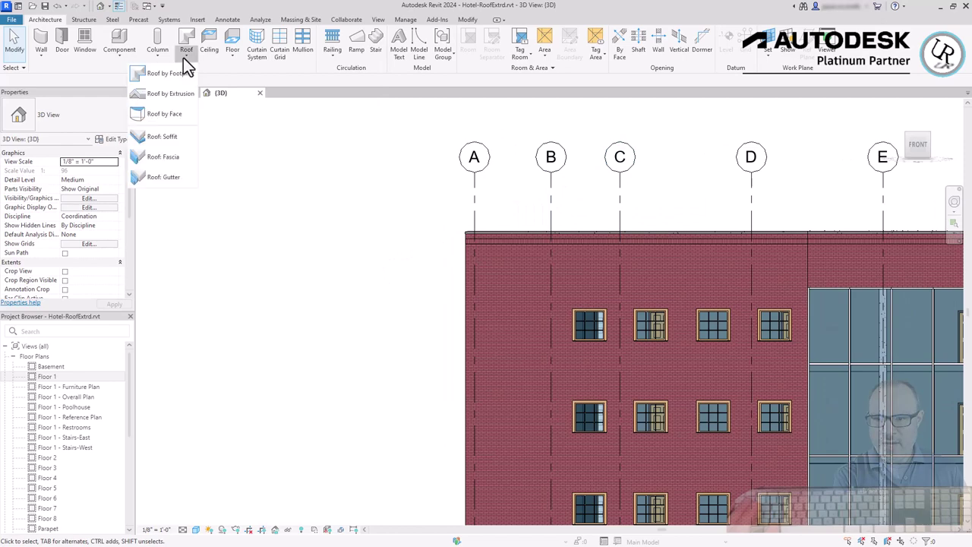
pyautogui.click(145, 92)
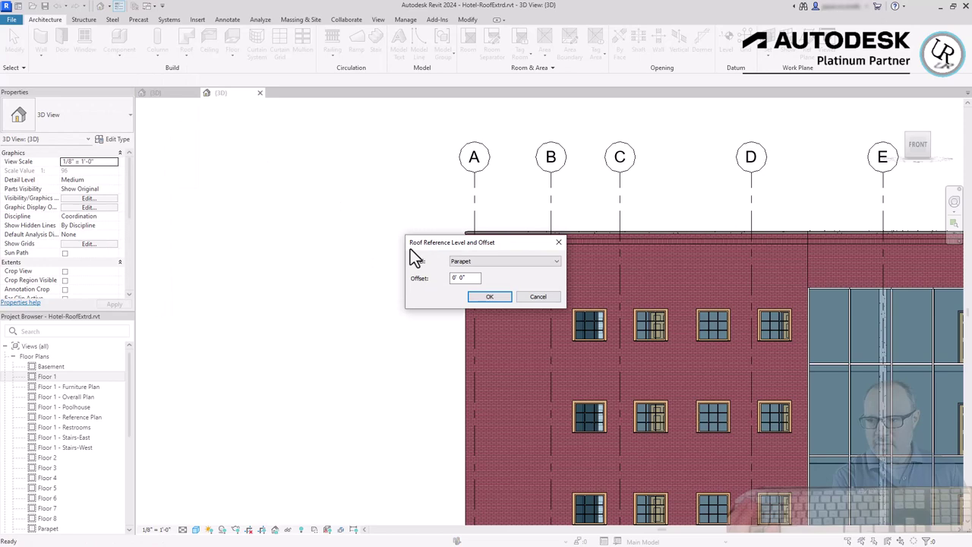
pyautogui.click(473, 262)
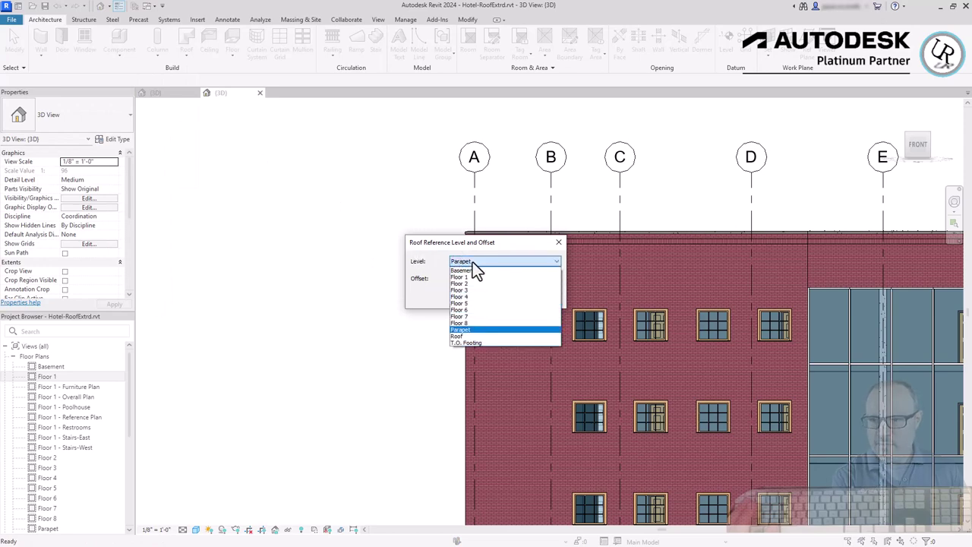
pyautogui.click(473, 326)
pyautogui.click(487, 299)
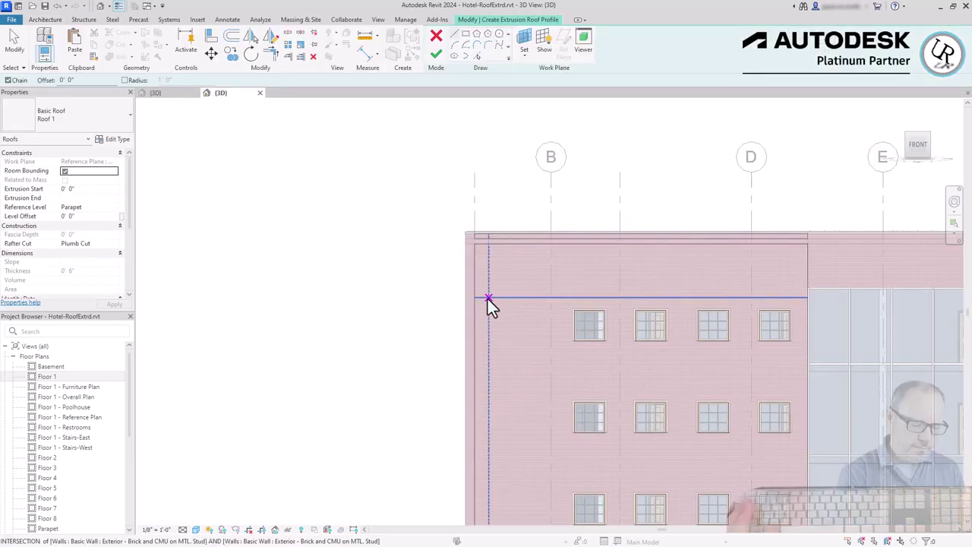
# Step: Sketch the roof profile as two connected arcs across the parapet, from west of grid A to between grids D and E, the first about 30'-8" in radius
pyautogui.click(458, 55)
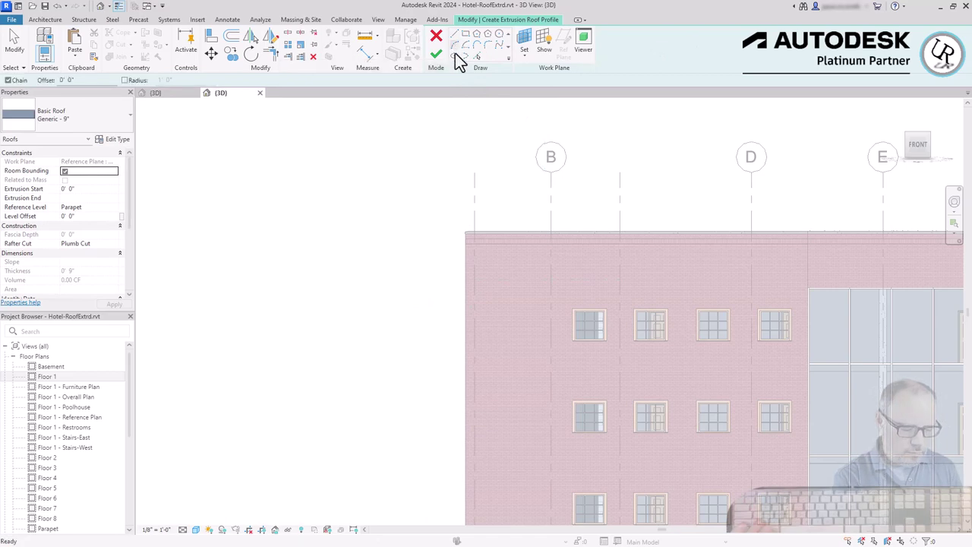
pyautogui.click(426, 293)
pyautogui.click(828, 254)
pyautogui.click(748, 250)
pyautogui.press('Escape')
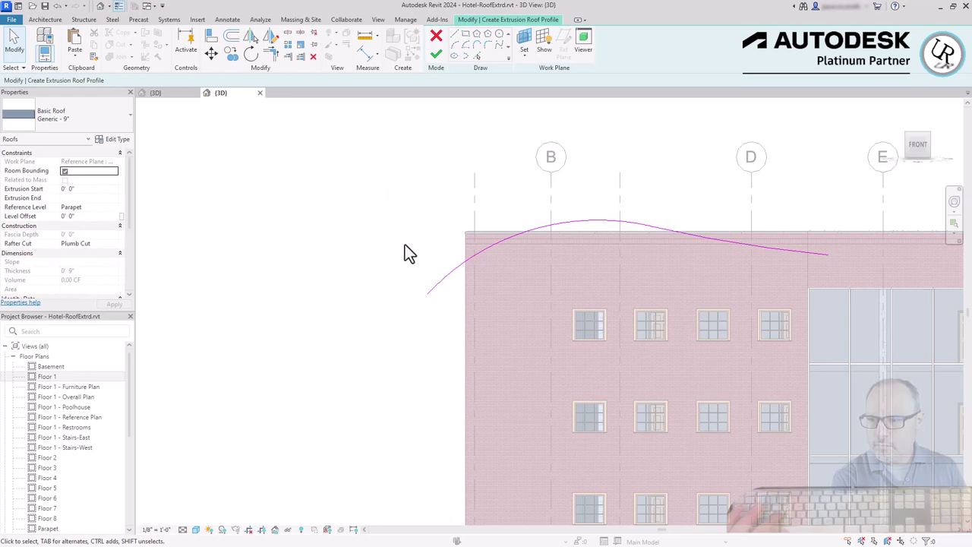
pyautogui.click(438, 287)
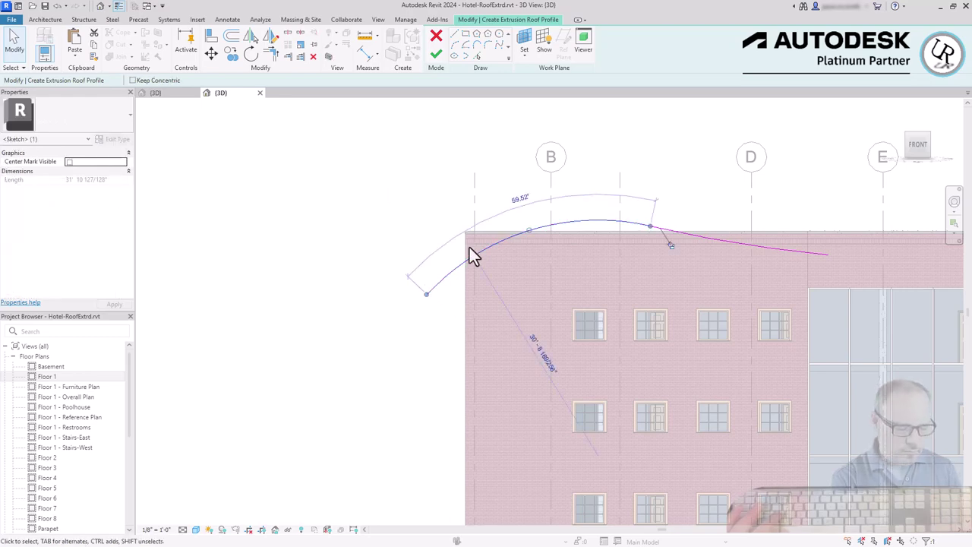
pyautogui.click(788, 251)
pyautogui.click(618, 224)
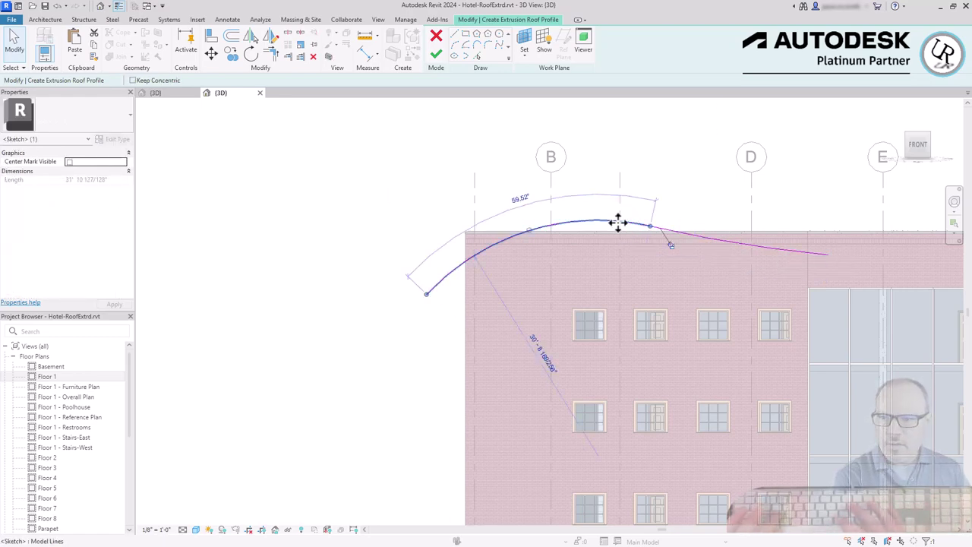
pyautogui.click(304, 405)
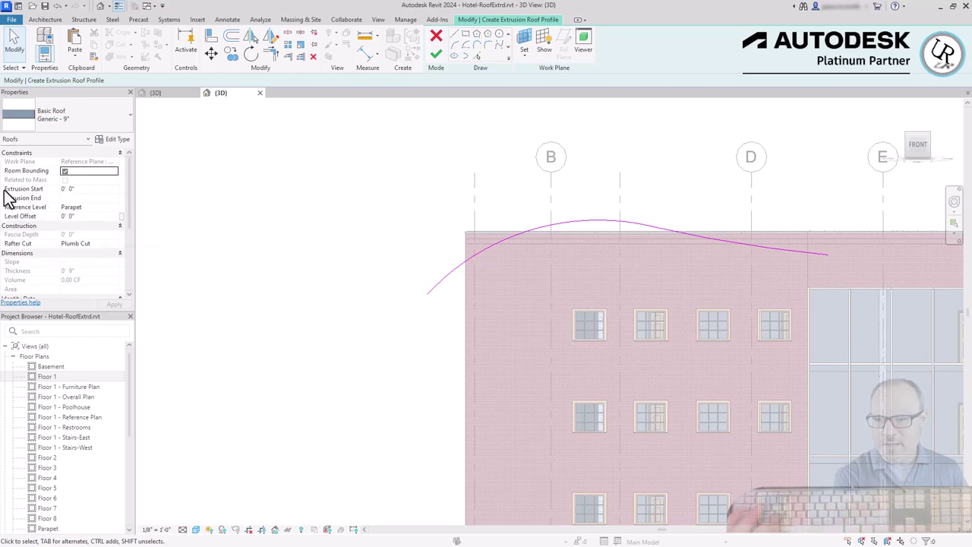
# Step: Set the roof's extrusion start to 5' 0" and extrusion end to -5' 0", and finish the extrusion roof
pyautogui.click(80, 191)
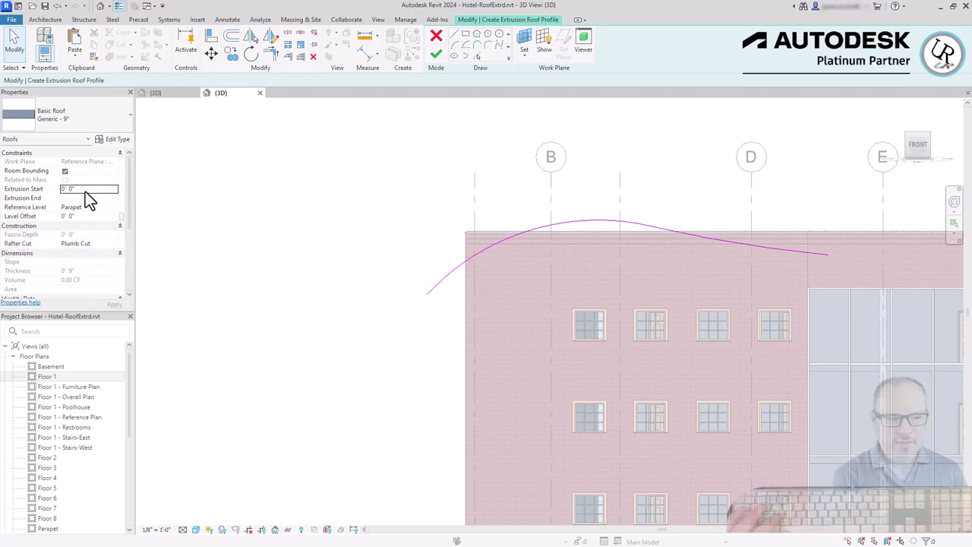
pyautogui.write('5')
pyautogui.press('Tab')
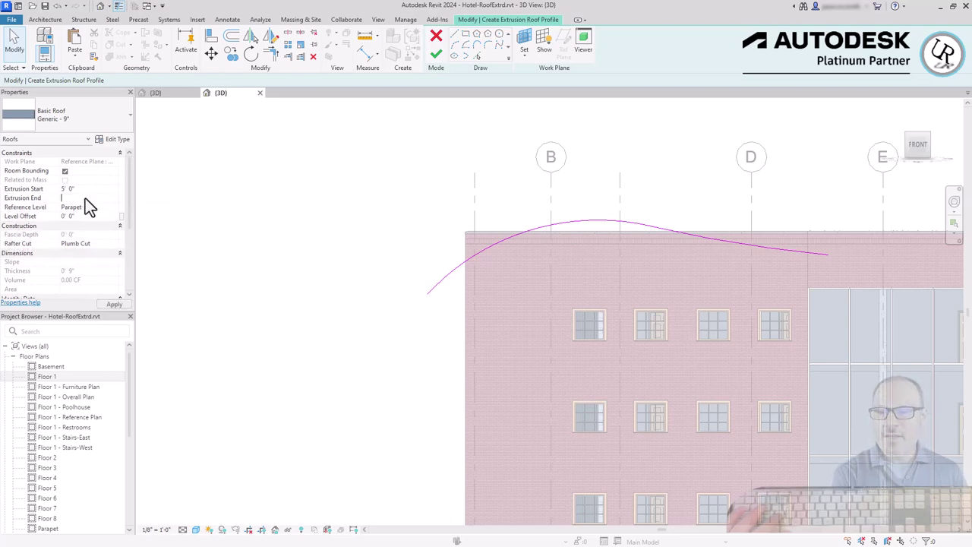
pyautogui.write('-5\' 0"')
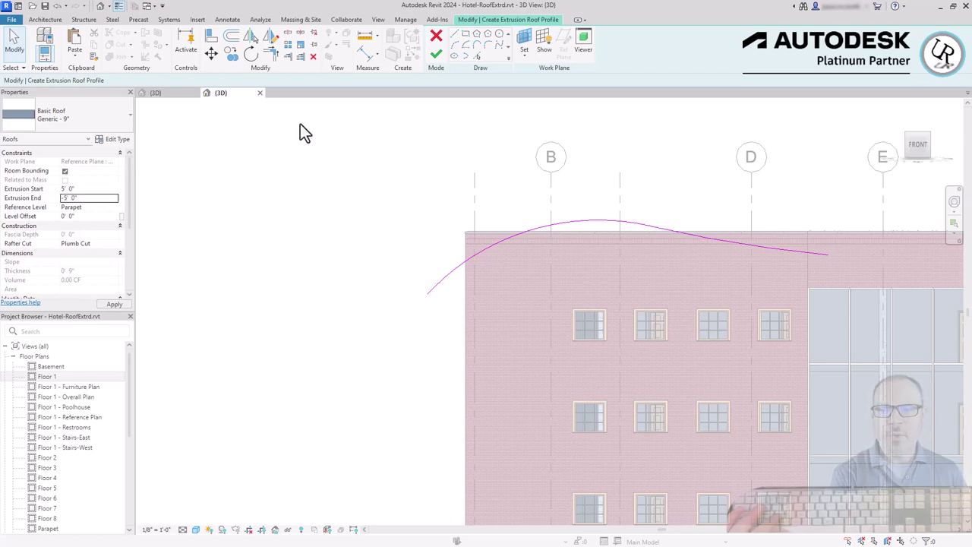
pyautogui.click(437, 57)
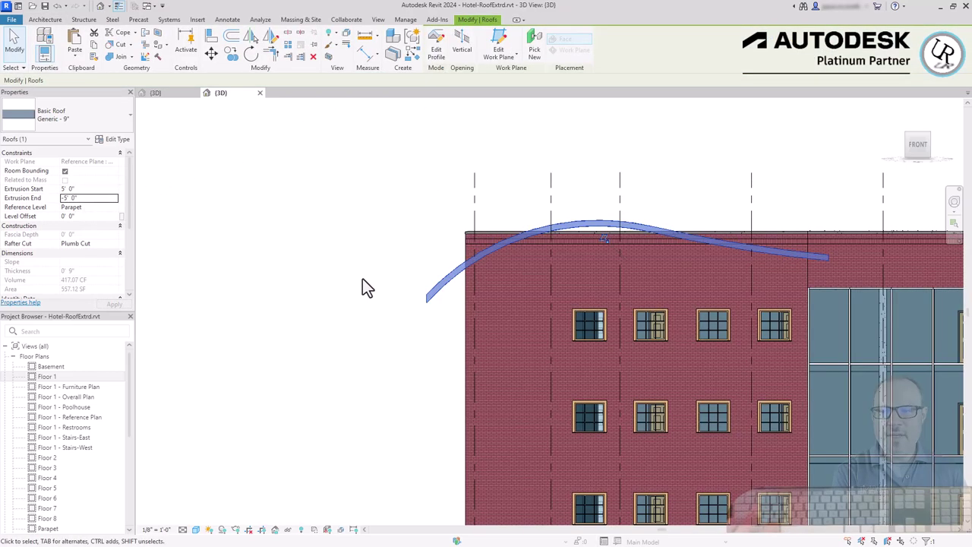
# Step: Inspect the new curved roof's overhang at the building's corner and how the front wall passes through it
pyautogui.click(509, 236)
pyautogui.keyDown('shift'); pyautogui.moveTo(505, 239); pyautogui.dragTo(612, 308, button='middle'); pyautogui.keyUp('shift')
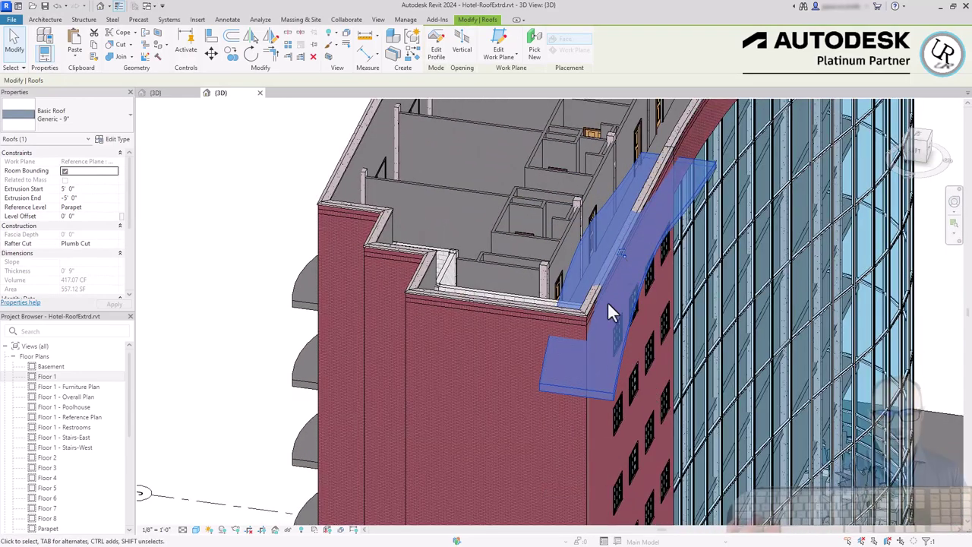
pyautogui.scroll(4, 612, 308)
pyautogui.press('Escape')
pyautogui.click(631, 385)
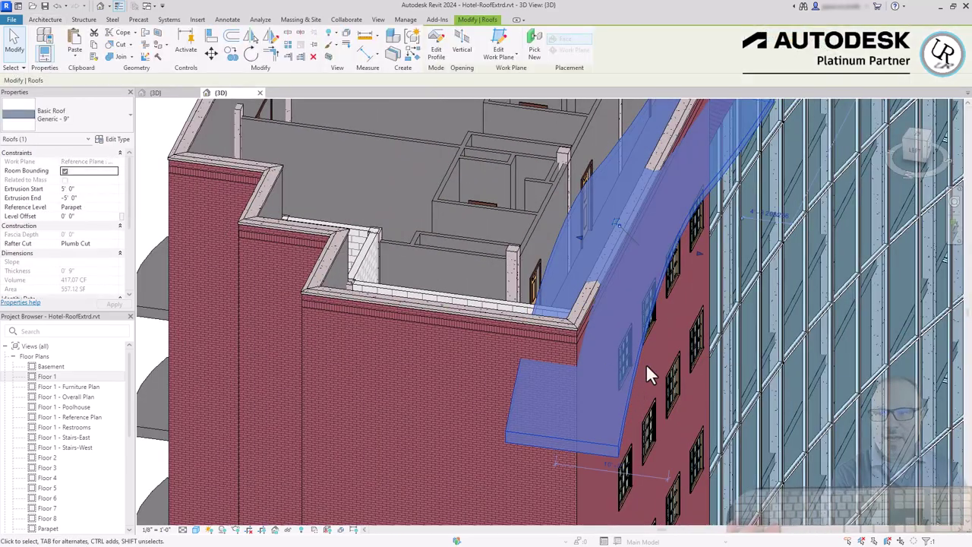
pyautogui.press('Escape')
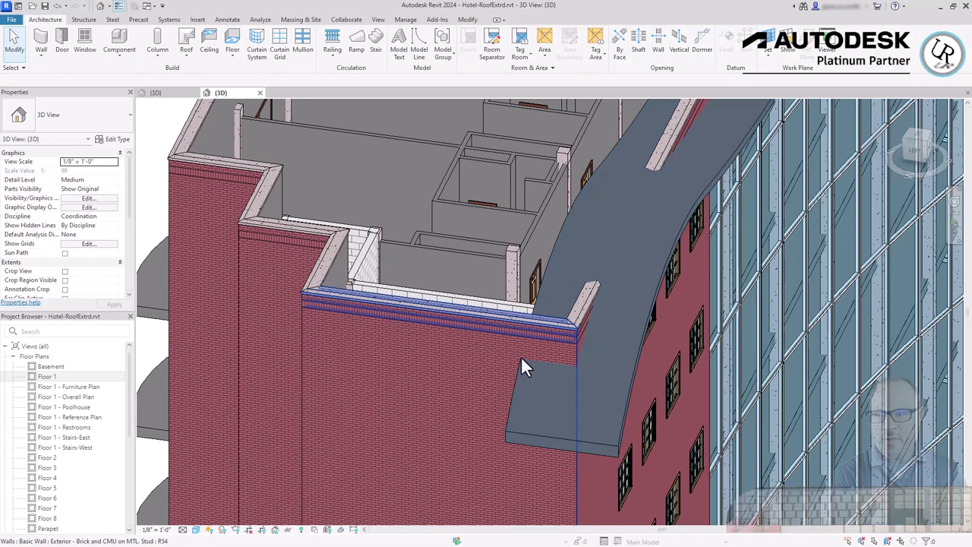
pyautogui.click(582, 319)
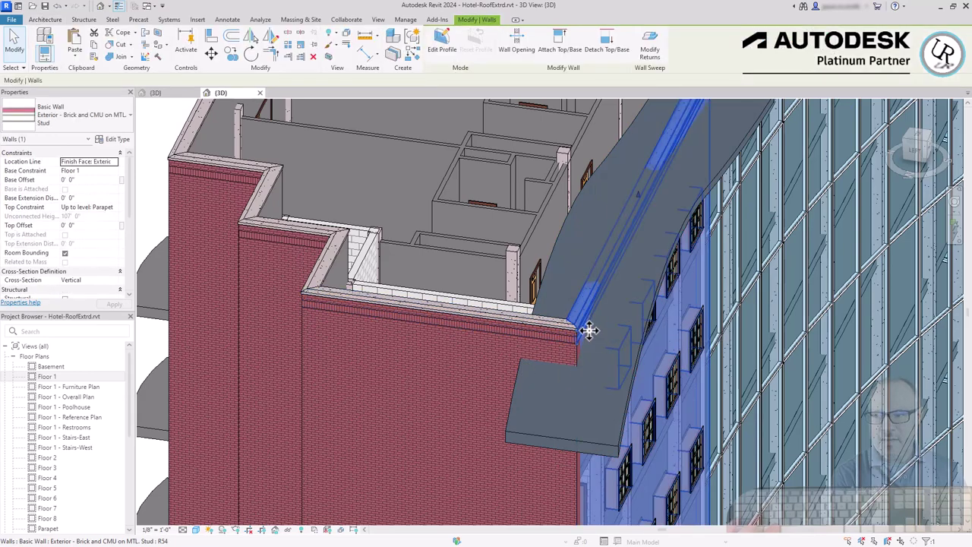
pyautogui.press('Escape')
# Step: Examine the curved roof from the back of the hotel, including its inner end above the top-floor rooms
pyautogui.scroll(-3, 571, 334)
pyautogui.keyDown('shift'); pyautogui.moveTo(534, 303); pyautogui.dragTo(701, 267, button='middle'); pyautogui.keyUp('shift')
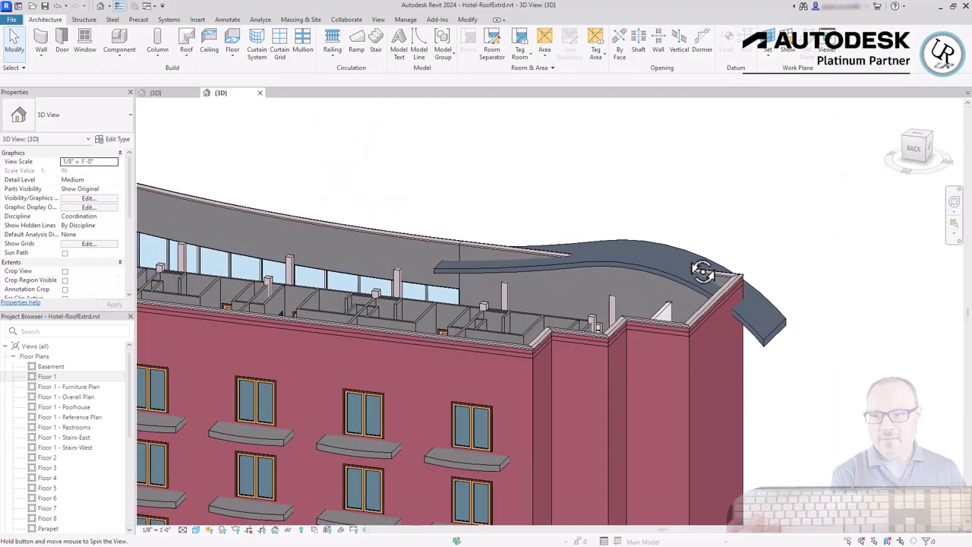
pyautogui.scroll(3, 594, 279)
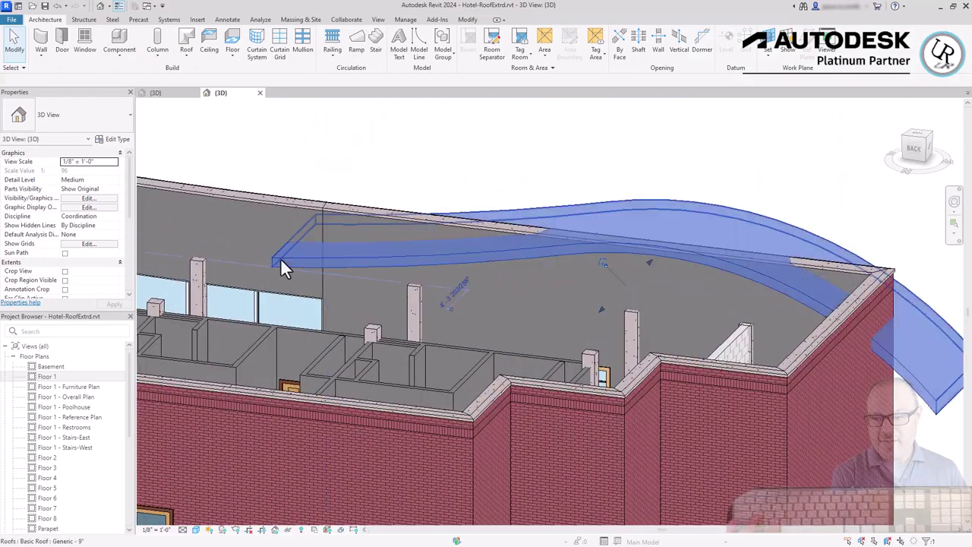
pyautogui.click(277, 264)
pyautogui.scroll(2, 274, 267)
pyautogui.scroll(-2, 274, 267)
pyautogui.keyDown('shift'); pyautogui.moveTo(269, 275); pyautogui.dragTo(413, 279, button='middle'); pyautogui.keyUp('shift')
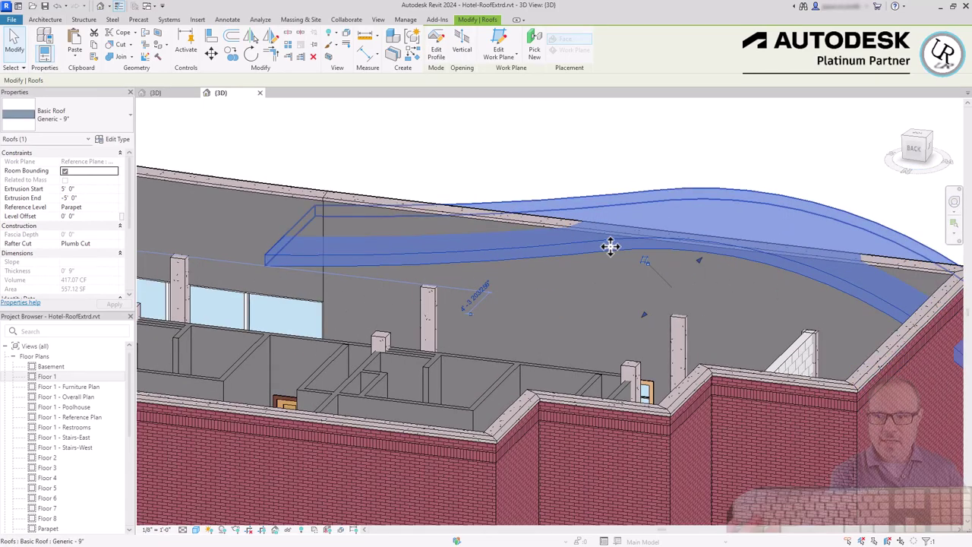
# Step: Review from the front corner how the curved roof overlaps the parapet and passes through the front brick wall
pyautogui.keyDown('shift'); pyautogui.moveTo(514, 265); pyautogui.dragTo(645, 303, button='middle'); pyautogui.keyUp('shift')
pyautogui.scroll(2, 643, 298)
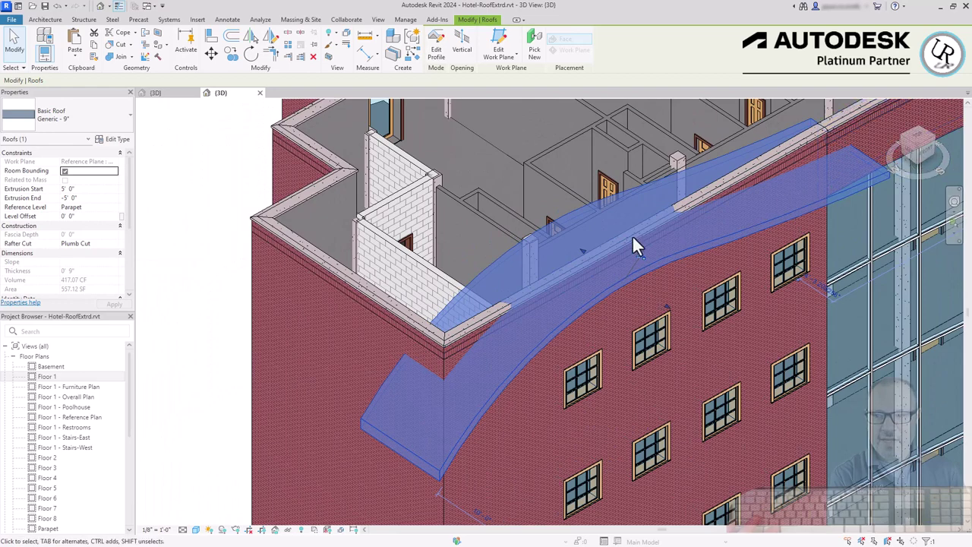
pyautogui.scroll(-3, 808, 310)
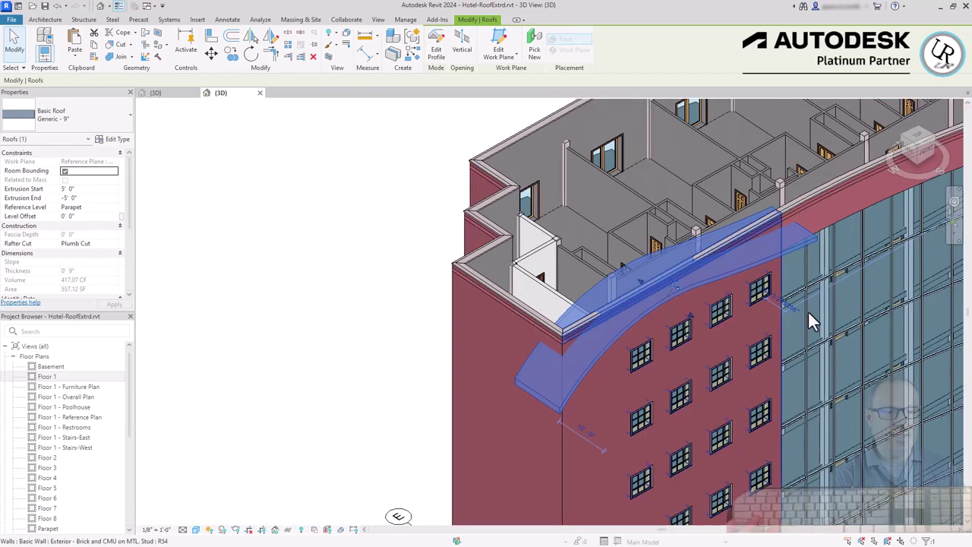
pyautogui.click(326, 200)
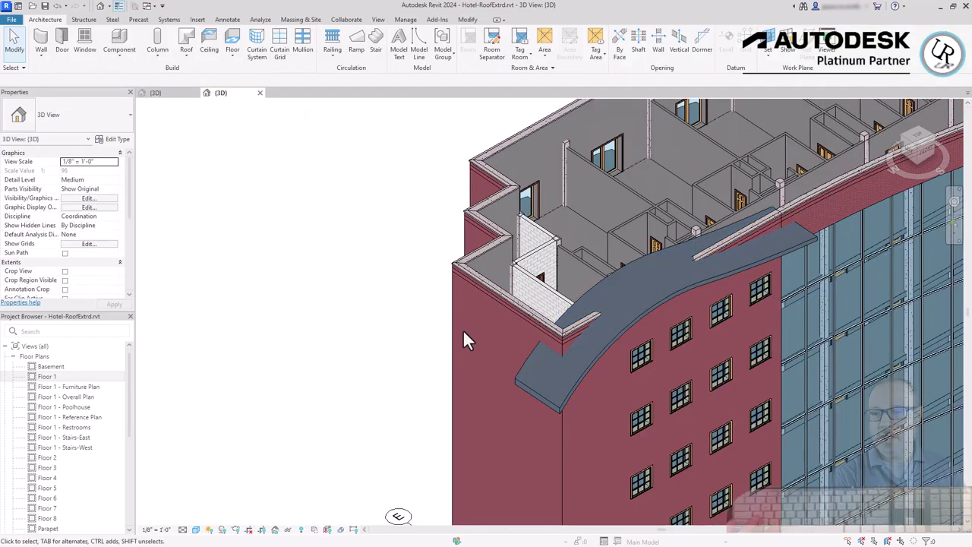
pyautogui.click(557, 414)
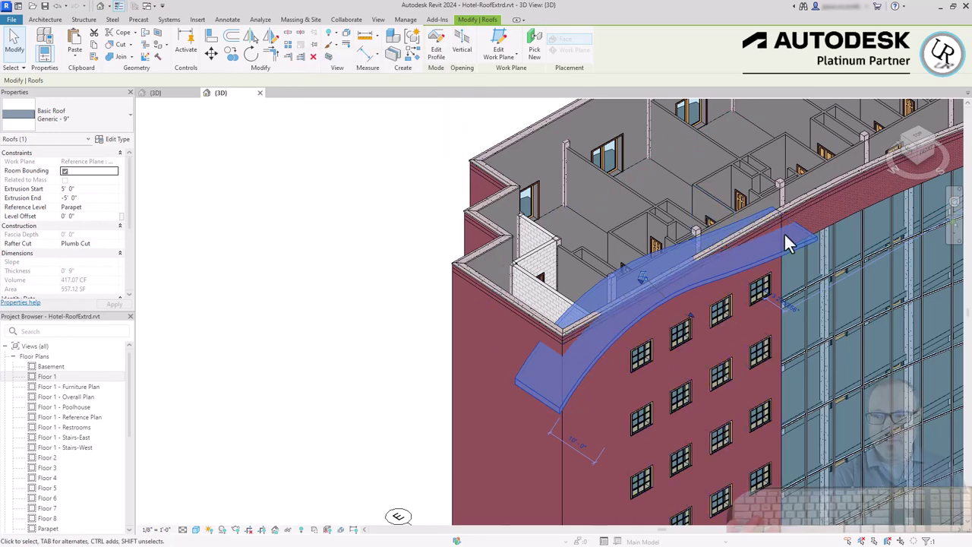
pyautogui.click(246, 325)
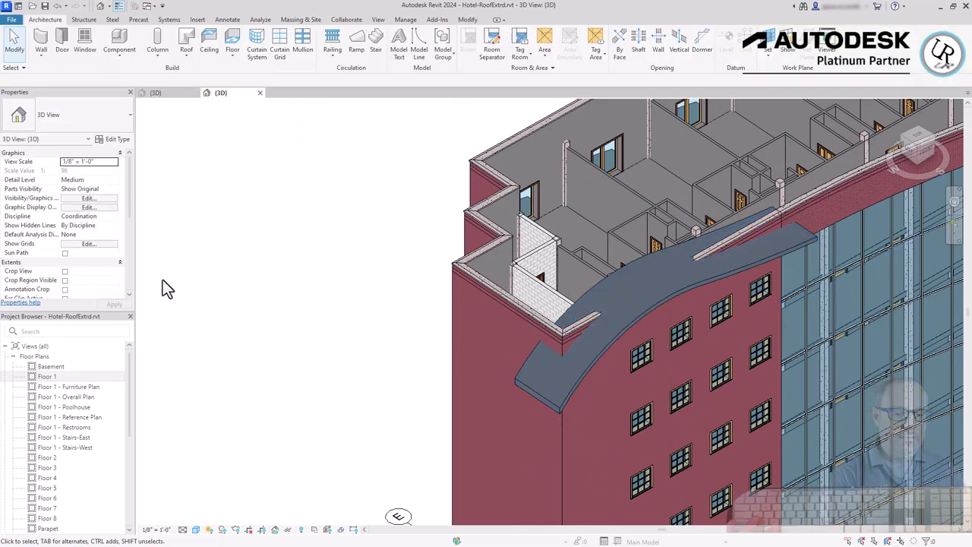
# Step: Try to start a vertical opening in the curved roof while the Wall Face reference plane is the current work plane
pyautogui.scroll(-4, 308, 277)
pyautogui.click(389, 328)
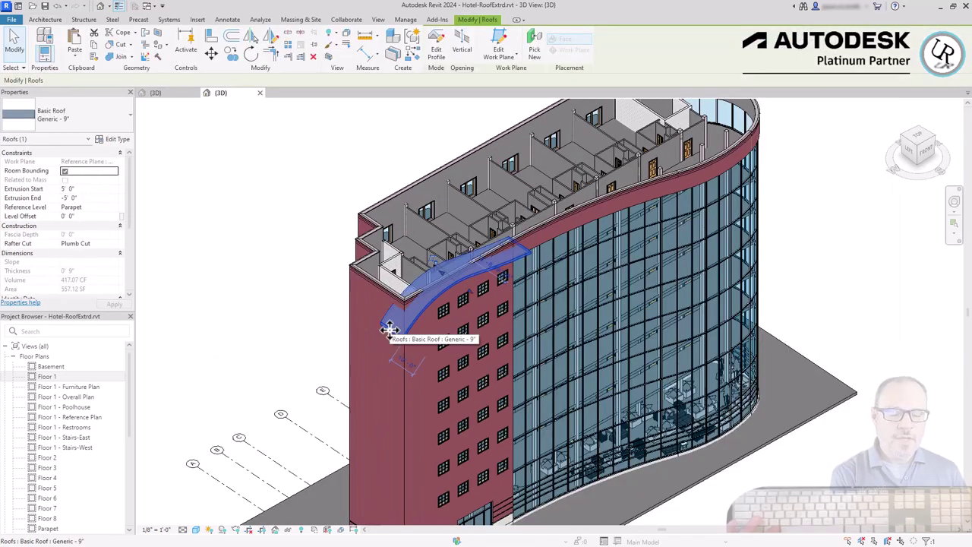
pyautogui.click(451, 47)
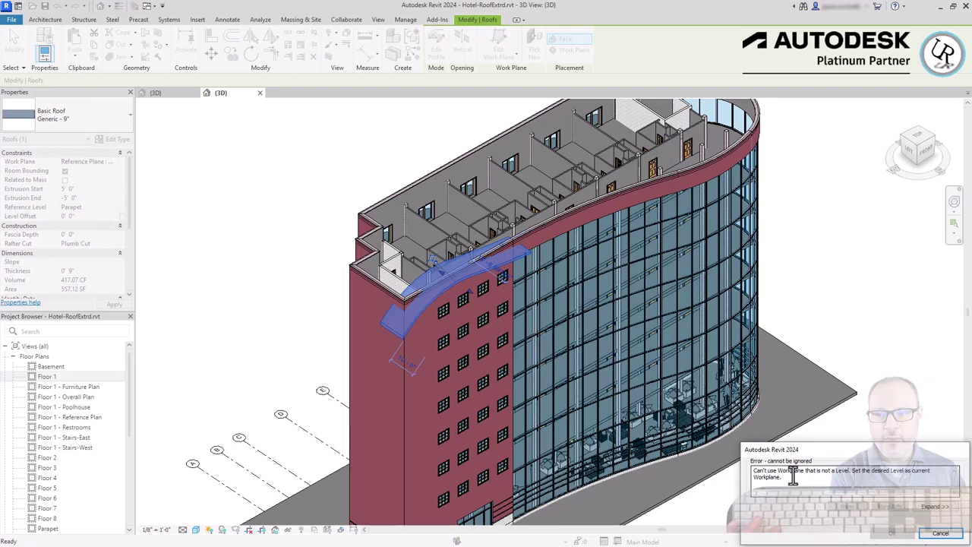
pyautogui.click(938, 532)
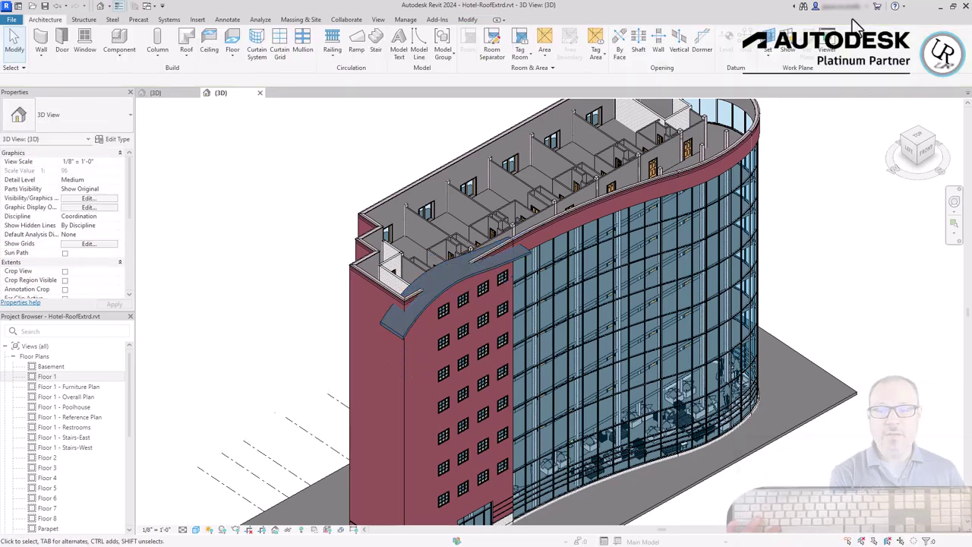
# Step: Set the current work plane to Level : Floor 1 and show it briefly to check it
pyautogui.click(768, 45)
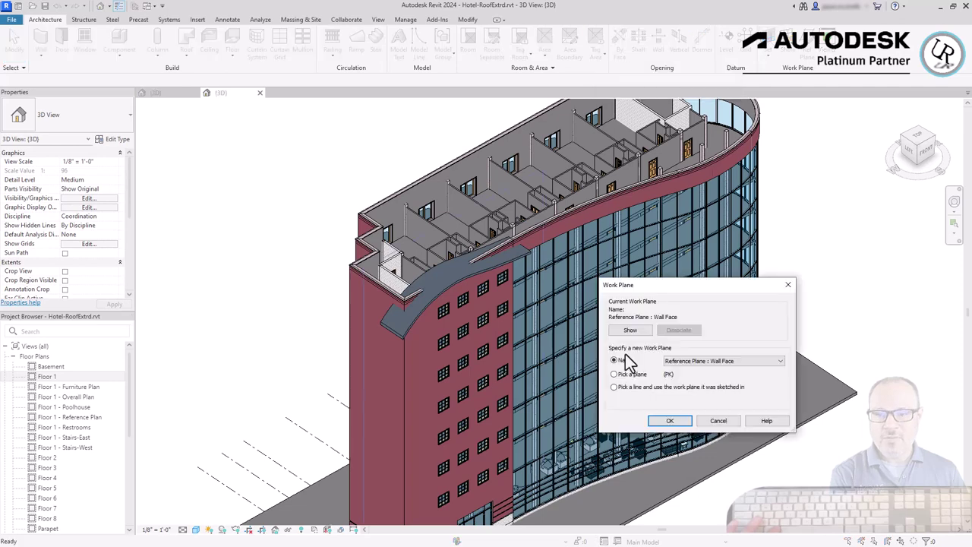
pyautogui.click(693, 364)
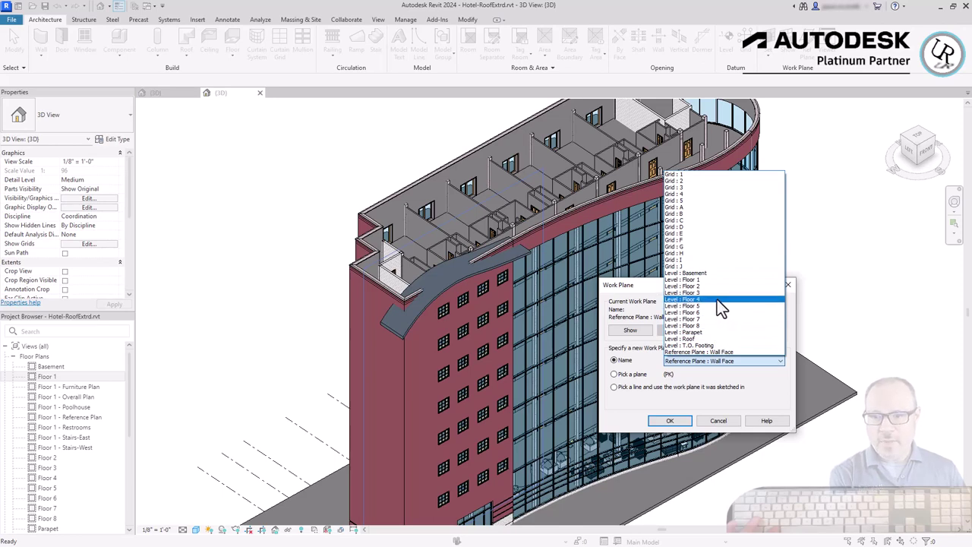
pyautogui.click(717, 278)
pyautogui.press('Return')
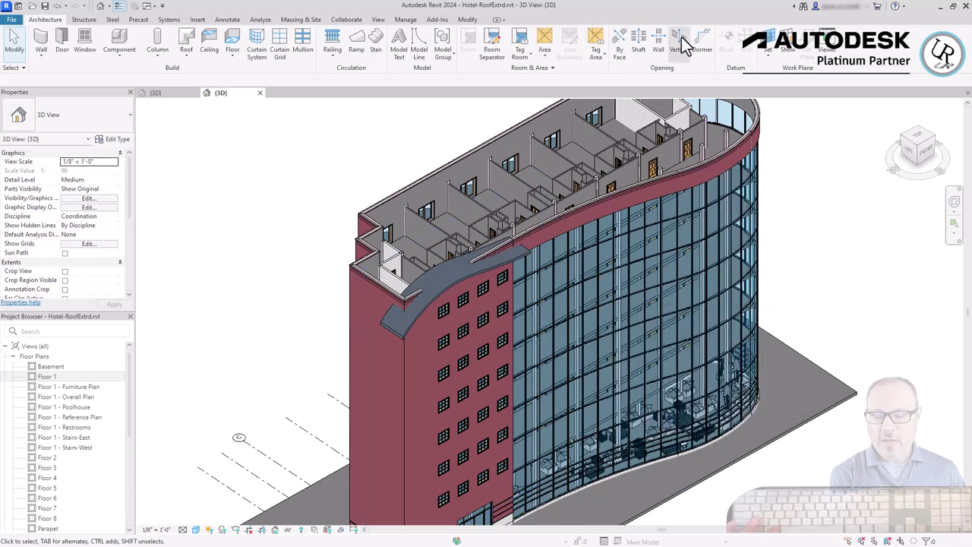
pyautogui.click(787, 50)
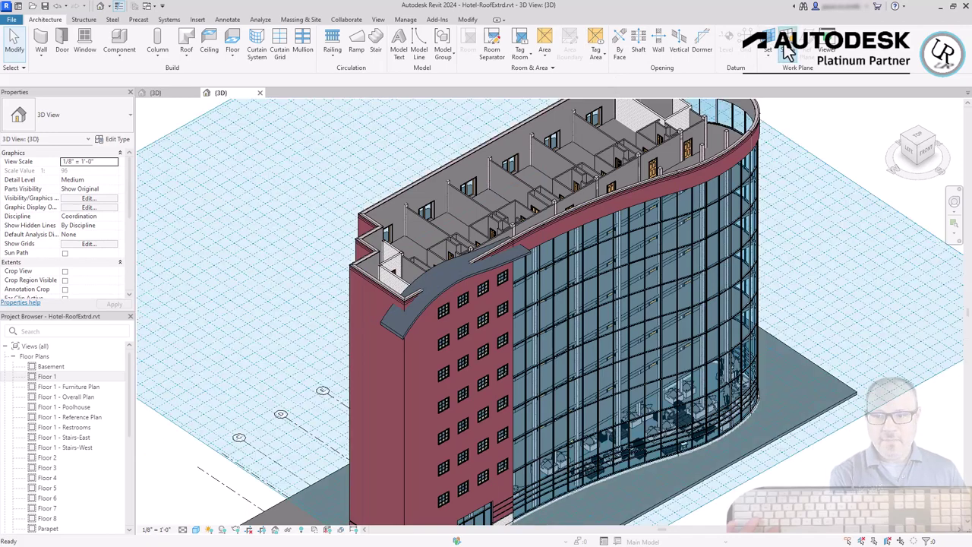
pyautogui.click(786, 50)
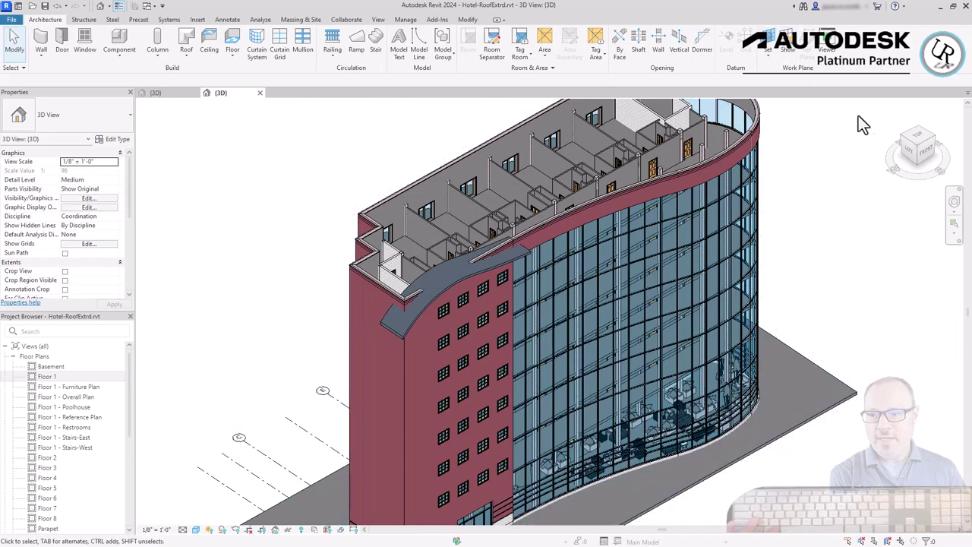
# Step: In a top view, cut a vertical opening in the roof with a rectangle about 53' by 10'-6", running inward from the front wall's outer corner
pyautogui.click(919, 149)
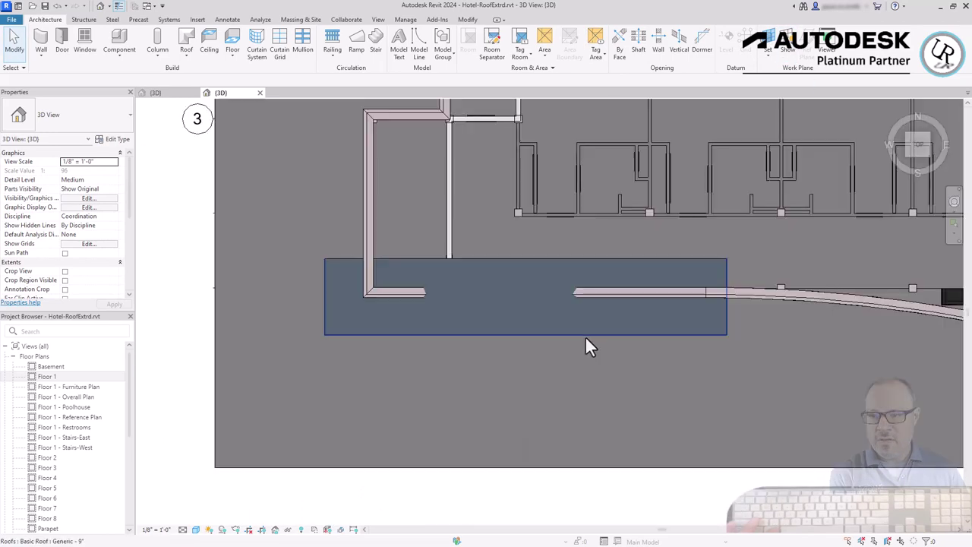
pyautogui.click(587, 336)
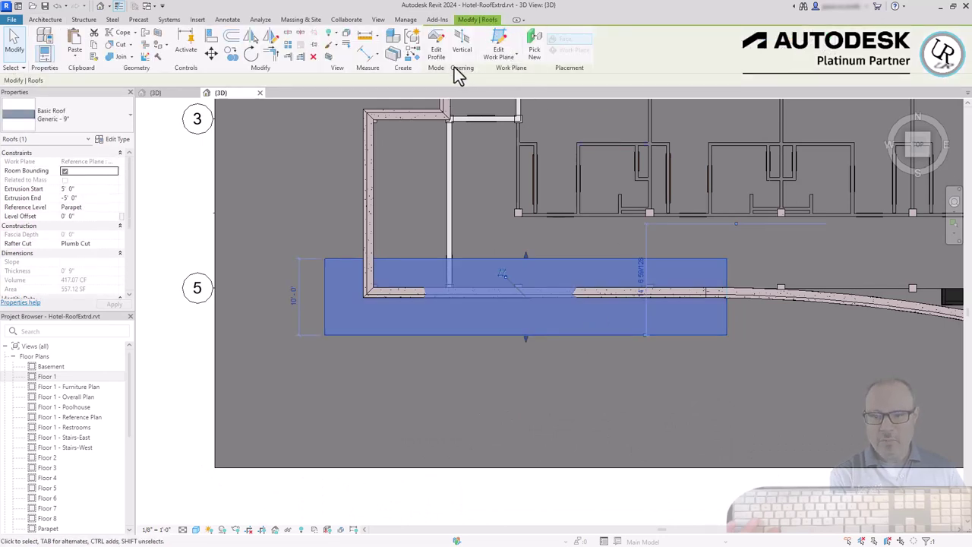
pyautogui.click(437, 49)
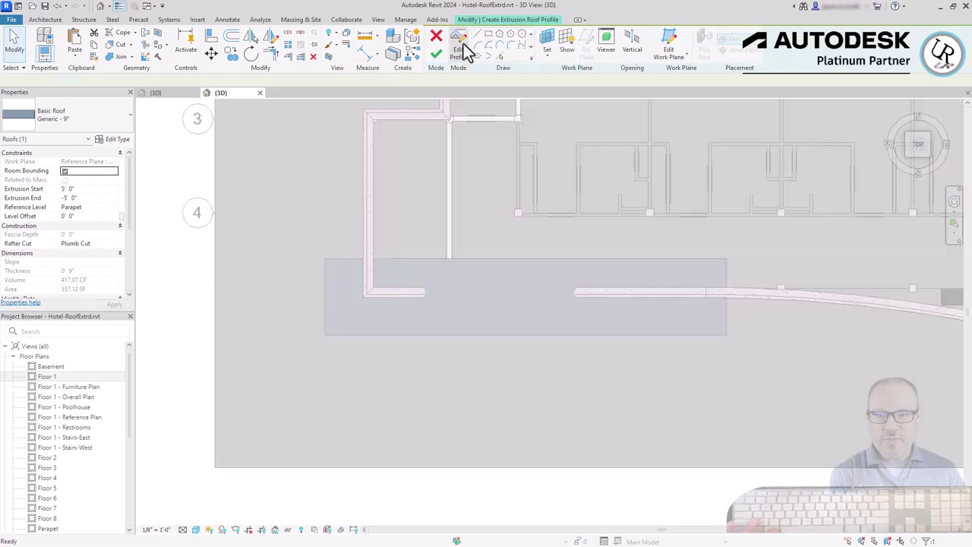
pyautogui.click(471, 39)
pyautogui.scroll(3, 364, 293)
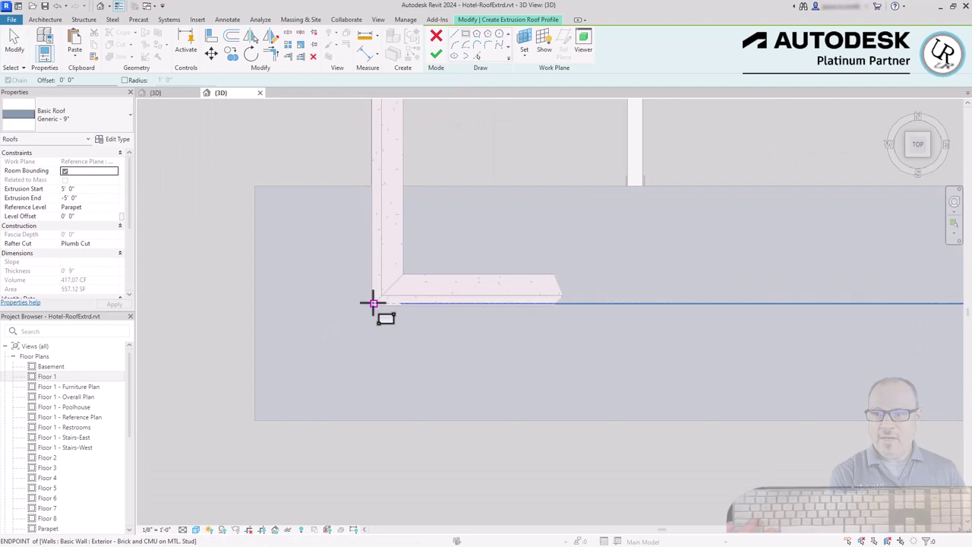
pyautogui.click(373, 303)
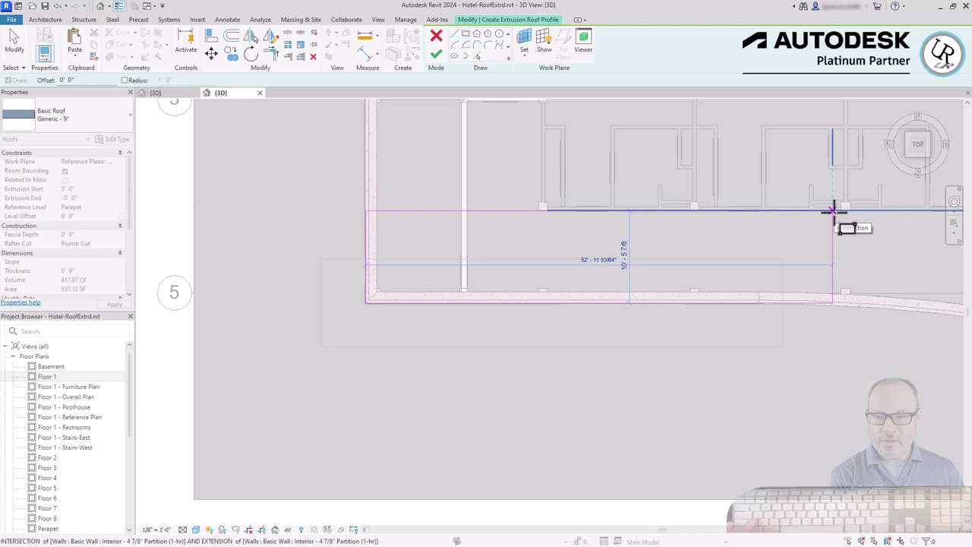
pyautogui.click(833, 211)
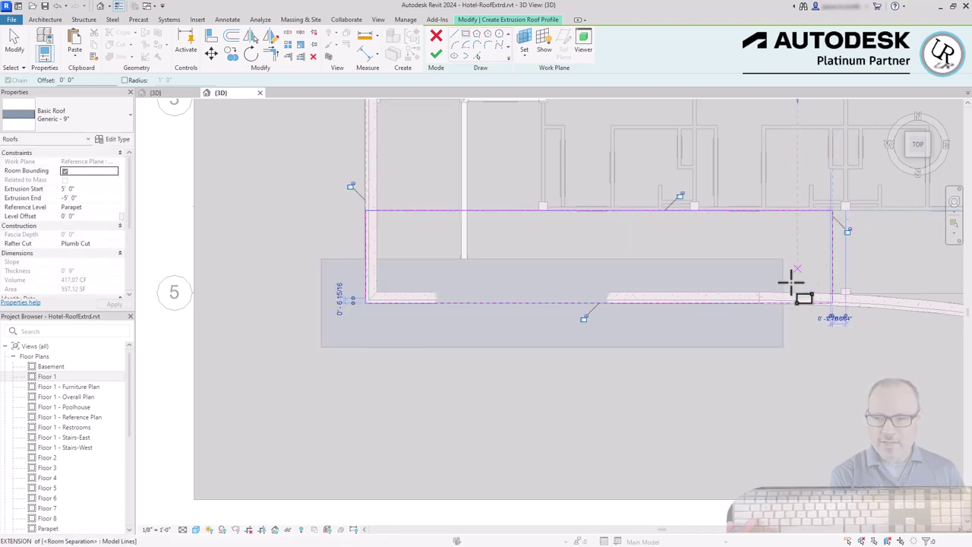
pyautogui.click(439, 55)
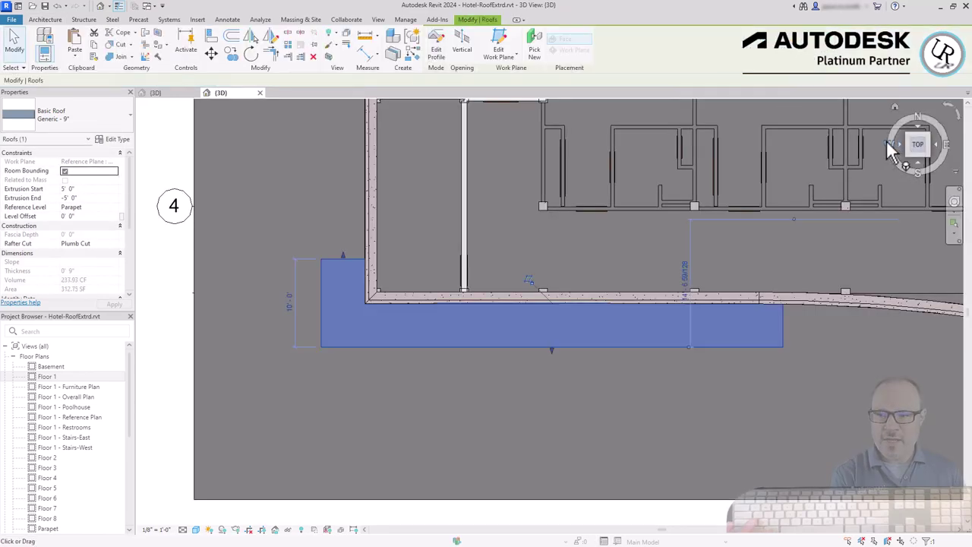
# Step: Examine the cut roof from the front, back and side, checking how it meets the front wall and wraps the corner
pyautogui.click(911, 169)
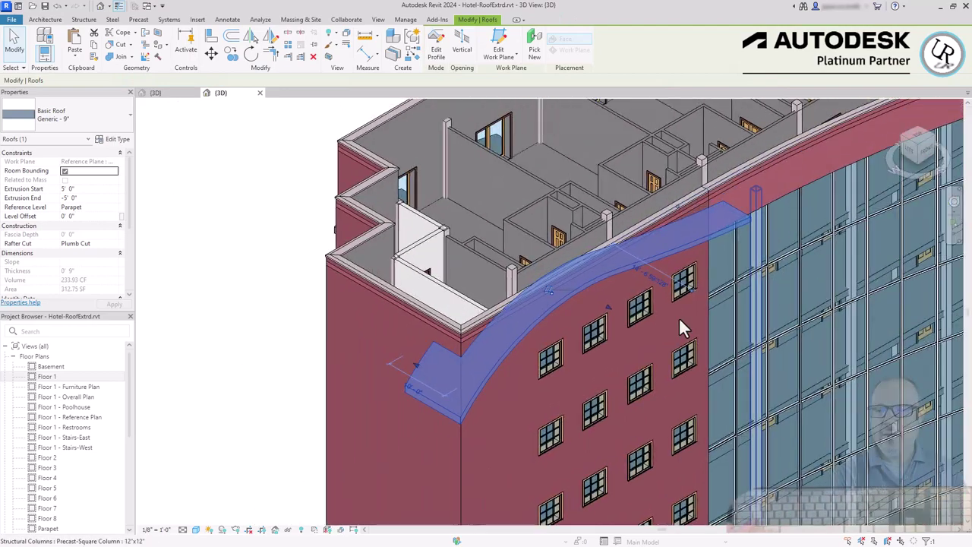
pyautogui.press('Escape')
pyautogui.scroll(3, 591, 368)
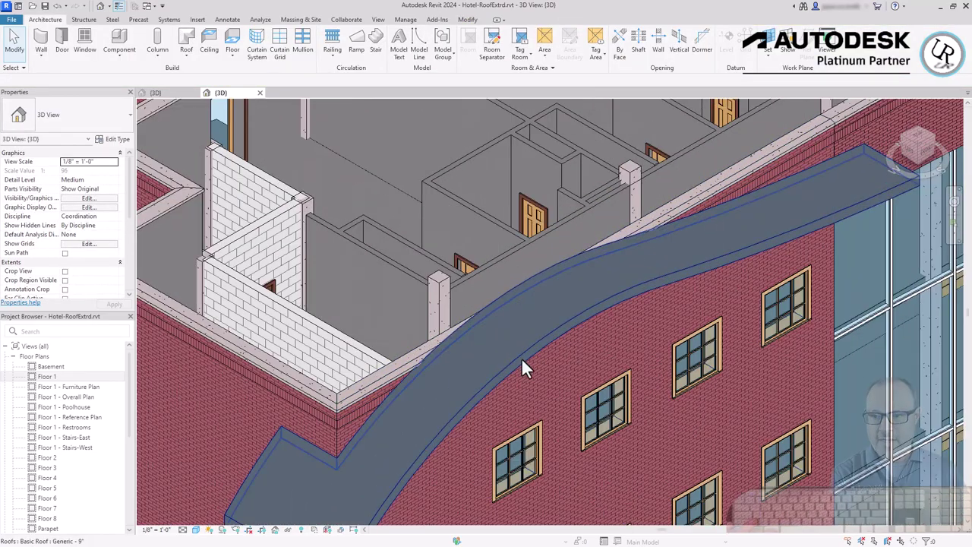
pyautogui.click(522, 357)
pyautogui.keyDown('shift'); pyautogui.moveTo(530, 375); pyautogui.dragTo(683, 365, button='middle'); pyautogui.keyUp('shift')
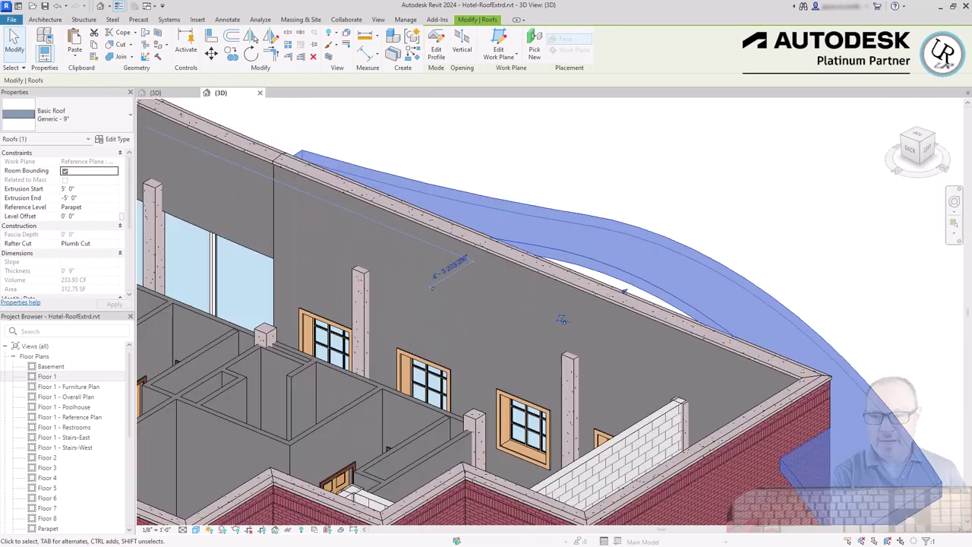
pyautogui.keyDown('shift'); pyautogui.moveTo(641, 180); pyautogui.dragTo(758, 284, button='middle'); pyautogui.keyUp('shift')
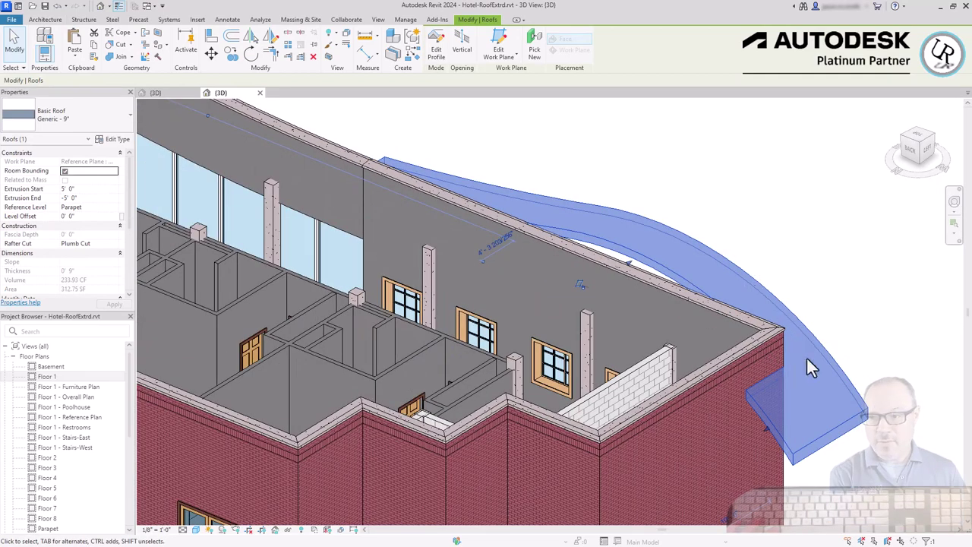
pyautogui.scroll(5, 786, 376)
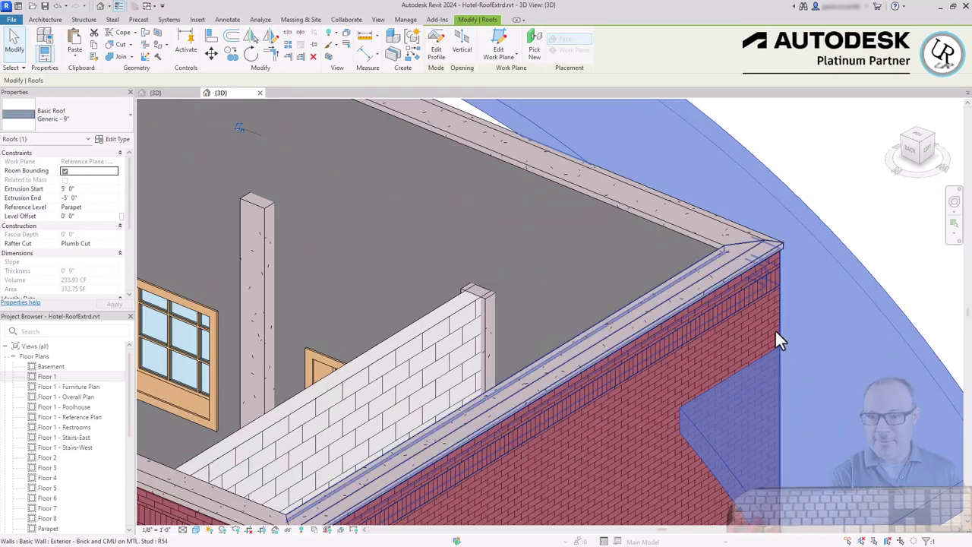
pyautogui.scroll(-4, 775, 328)
pyautogui.keyDown('shift'); pyautogui.moveTo(776, 324); pyautogui.dragTo(581, 297, button='middle'); pyautogui.keyUp('shift')
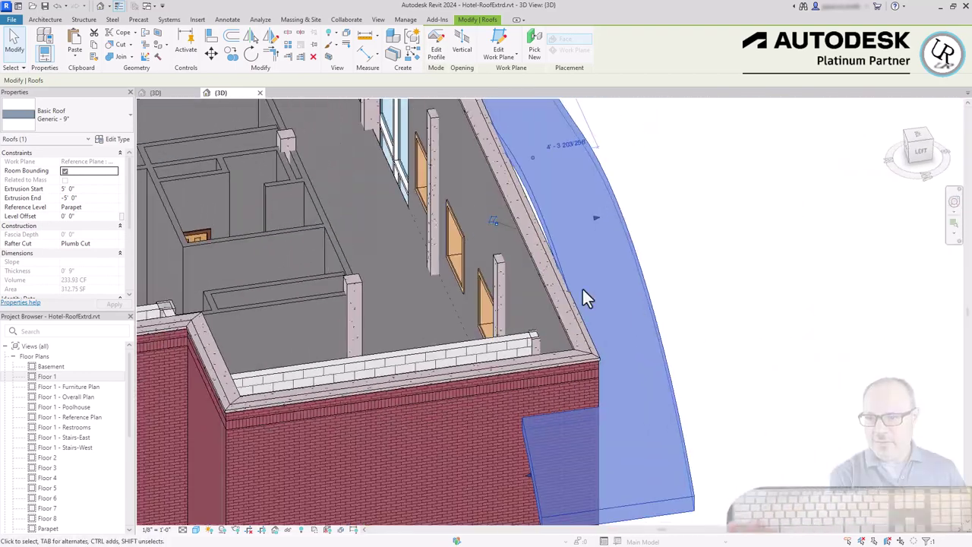
# Step: Stretch the roof's front edge away from the building to an extrusion start of about 41' 4"
pyautogui.scroll(-3, 615, 273)
pyautogui.keyDown('shift'); pyautogui.moveTo(642, 240); pyautogui.dragTo(618, 265, button='middle'); pyautogui.keyUp('shift')
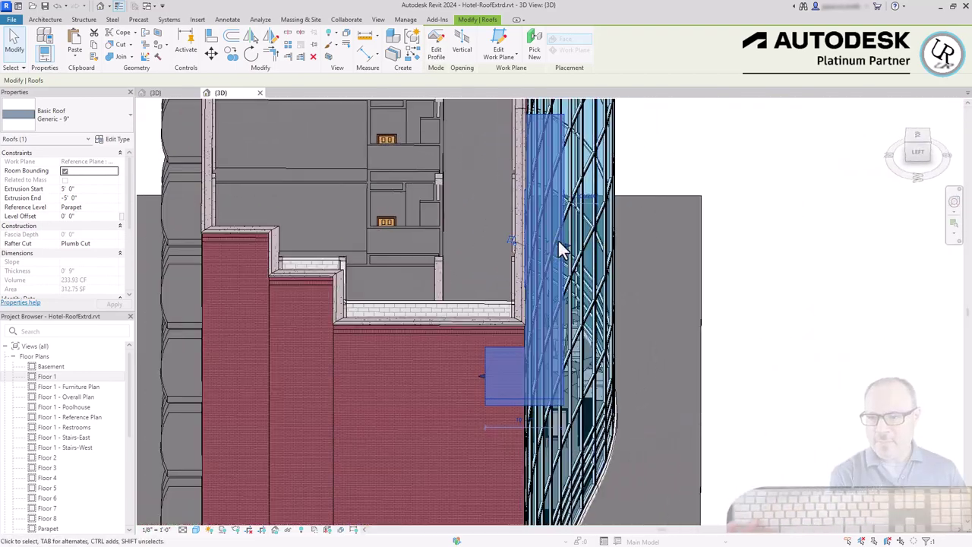
pyautogui.moveTo(567, 245); pyautogui.dragTo(835, 260)
pyautogui.scroll(-3, 835, 289)
pyautogui.keyDown('shift'); pyautogui.moveTo(850, 307); pyautogui.dragTo(495, 177, button='middle'); pyautogui.keyUp('shift')
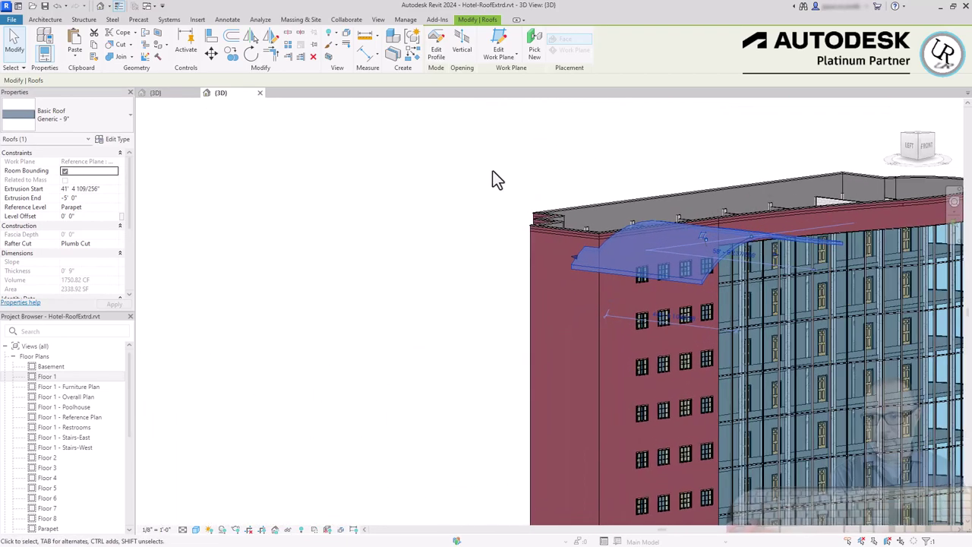
# Step: Stretch the roof's rear edge over the top-floor rooms to an extrusion end of about -18' 2"
pyautogui.press('Escape')
pyautogui.click(640, 272)
pyautogui.keyDown('shift'); pyautogui.moveTo(640, 271); pyautogui.dragTo(660, 332, button='middle'); pyautogui.keyUp('shift')
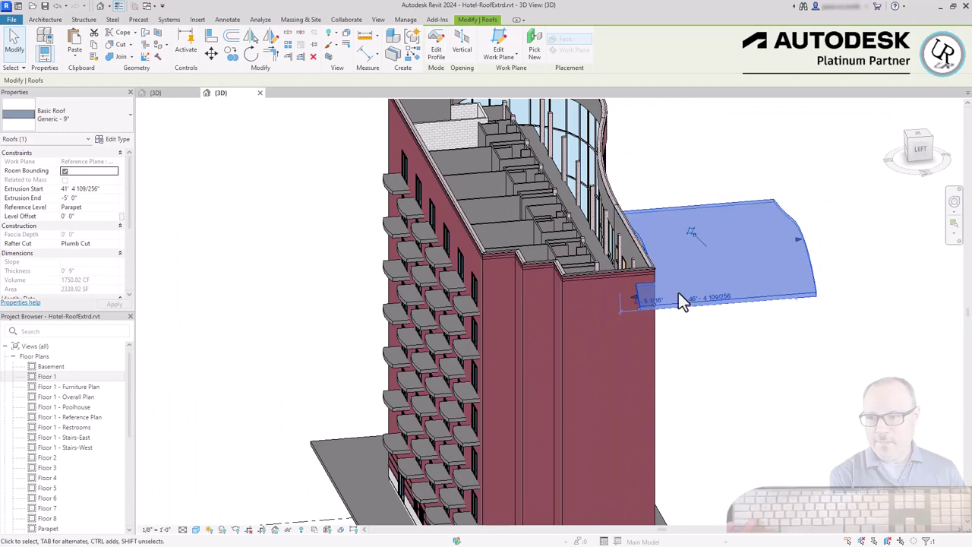
pyautogui.scroll(3, 679, 299)
pyautogui.moveTo(631, 297); pyautogui.dragTo(544, 308)
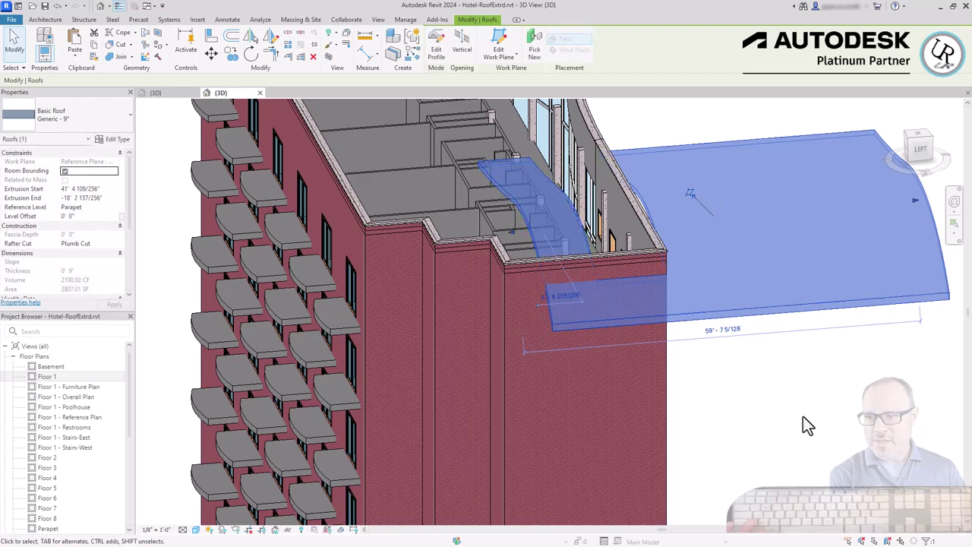
pyautogui.click(772, 428)
pyautogui.scroll(-4, 767, 417)
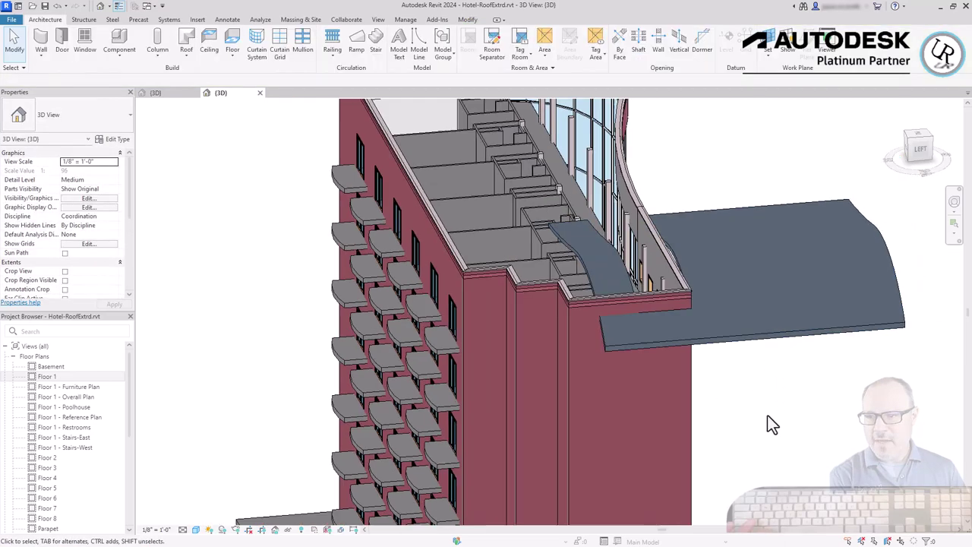
# Step: Pull the roof's rear edge back toward the front wall to an extrusion end of about -8' 5"
pyautogui.click(746, 367)
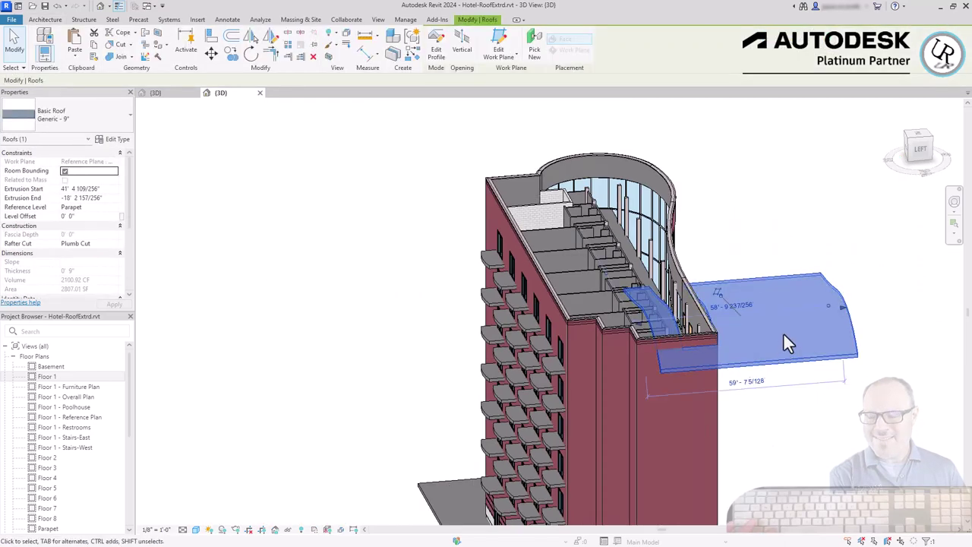
pyautogui.scroll(3, 787, 342)
pyautogui.keyDown('shift'); pyautogui.moveTo(816, 351); pyautogui.dragTo(432, 494, button='middle'); pyautogui.keyUp('shift')
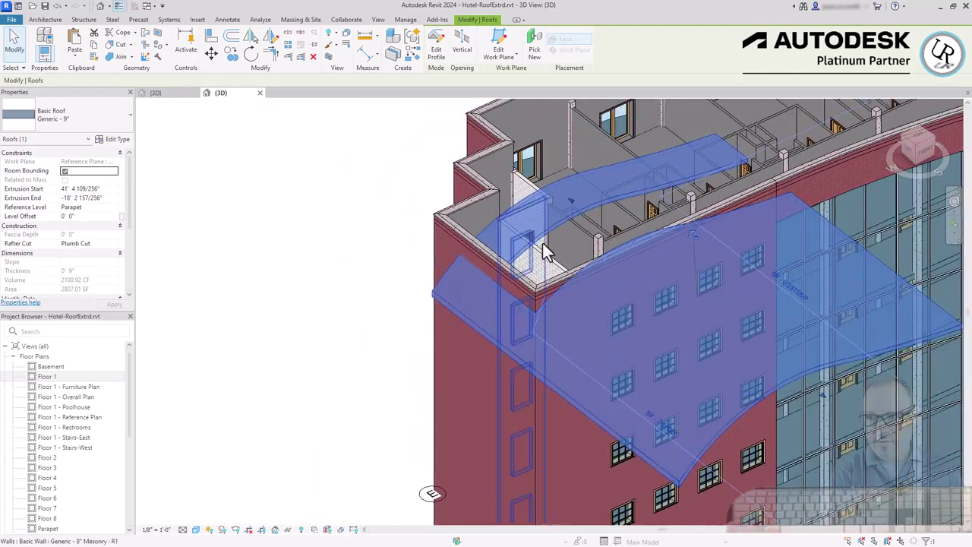
pyautogui.scroll(4, 562, 243)
pyautogui.press('Escape')
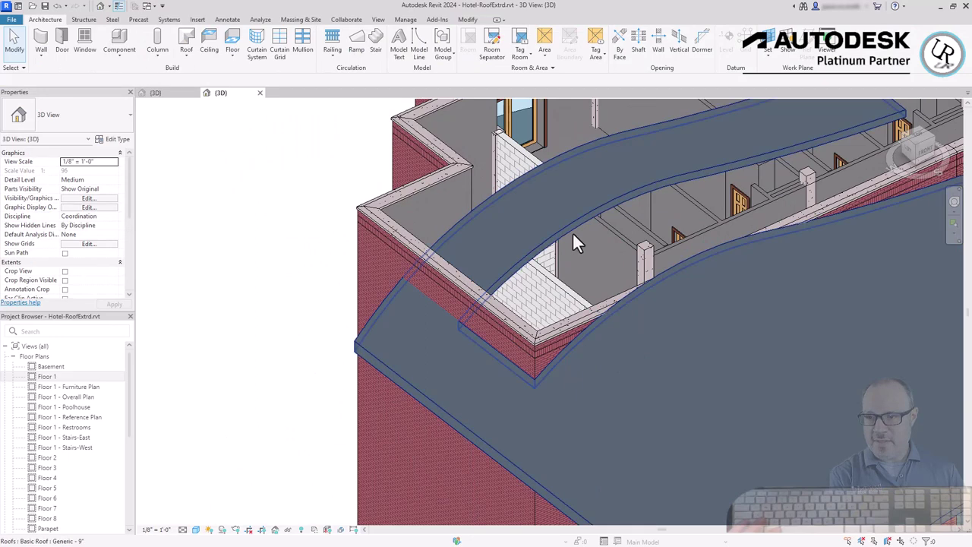
pyautogui.click(595, 202)
pyautogui.moveTo(596, 202); pyautogui.dragTo(616, 220)
pyautogui.moveTo(651, 254); pyautogui.dragTo(713, 288)
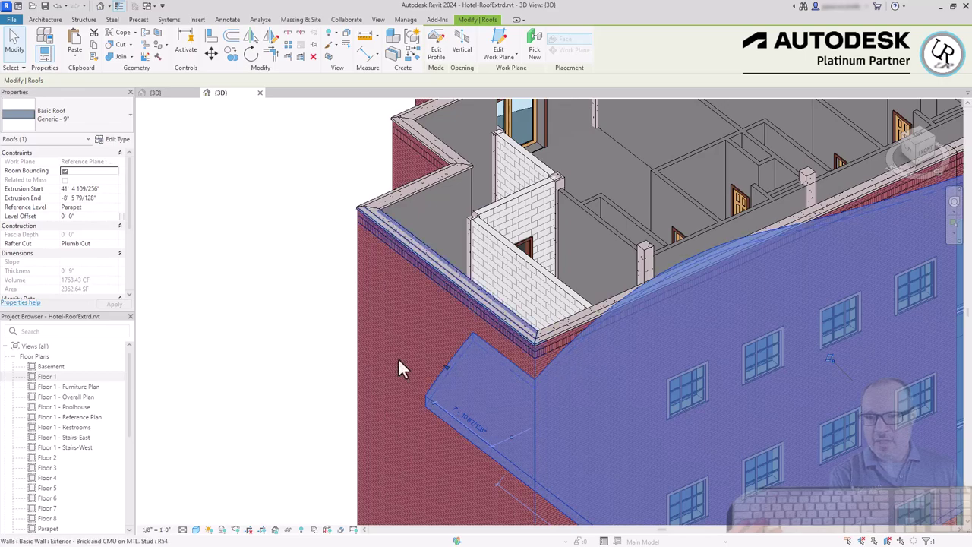
# Step: Pull the roof's front edge back toward the building to an extrusion start of about 12' 9"
pyautogui.scroll(-3, 420, 268)
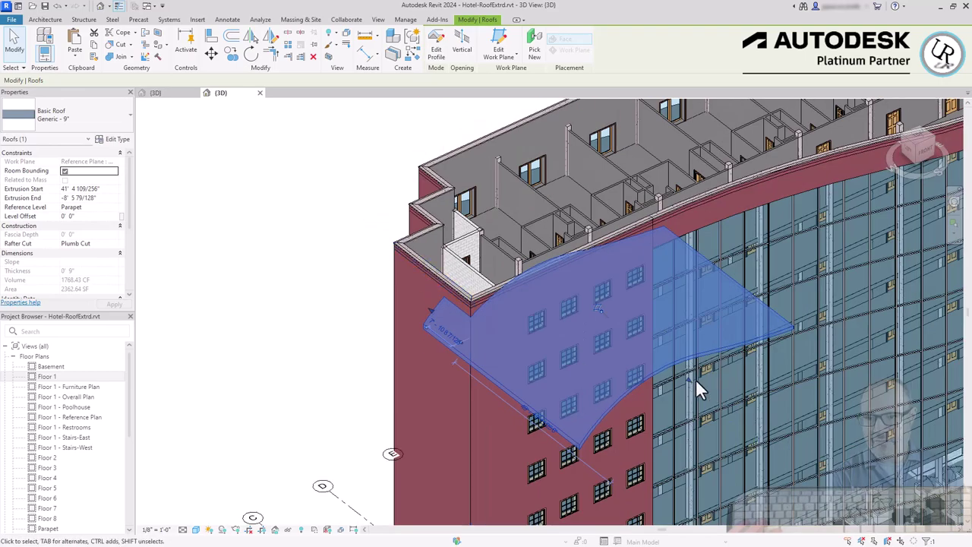
pyautogui.press('Escape')
# Step: Edit the roof profile in front view, extending the outer arc downward to about 114° and the inner arc to about 26' 8" long
pyautogui.click(930, 154)
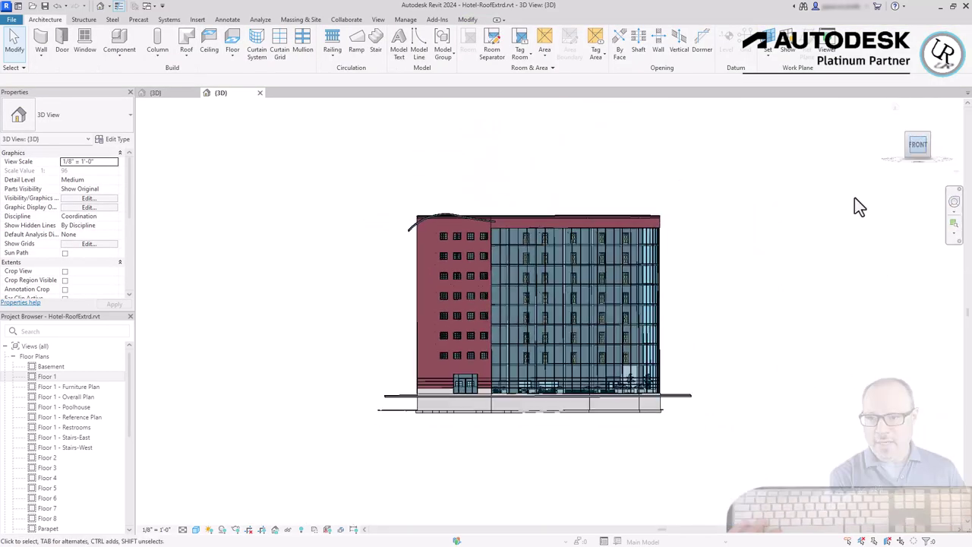
pyautogui.scroll(5, 430, 266)
pyautogui.click(425, 182)
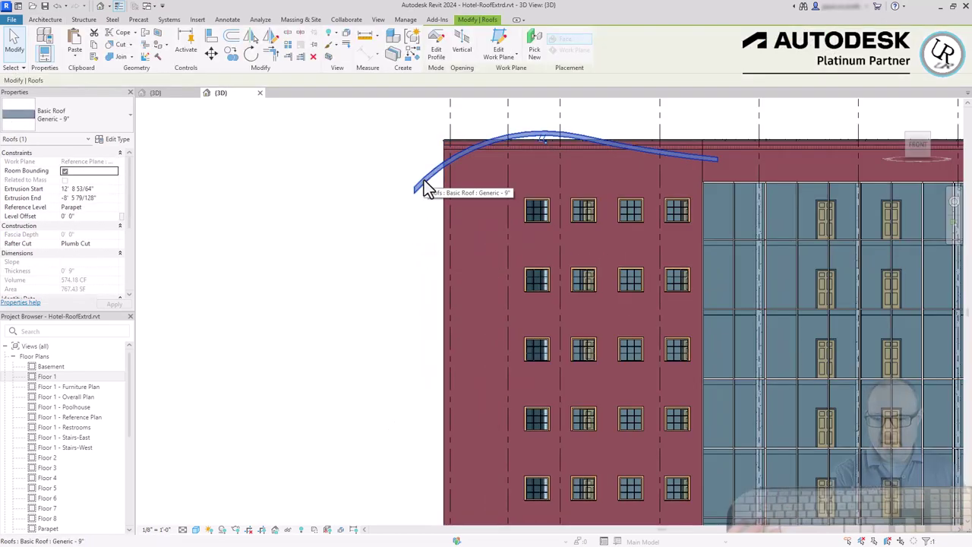
pyautogui.click(436, 48)
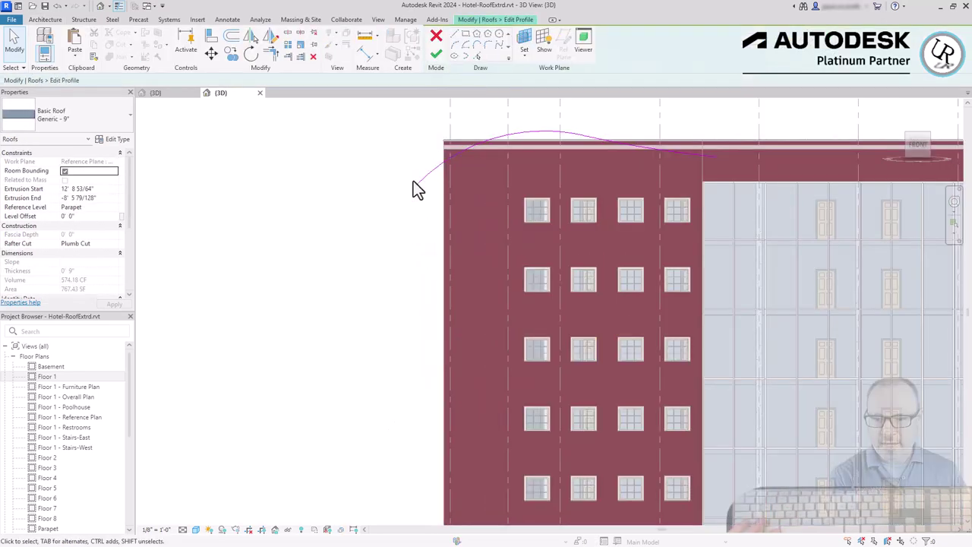
pyautogui.click(413, 185)
pyautogui.moveTo(408, 219); pyautogui.dragTo(412, 336)
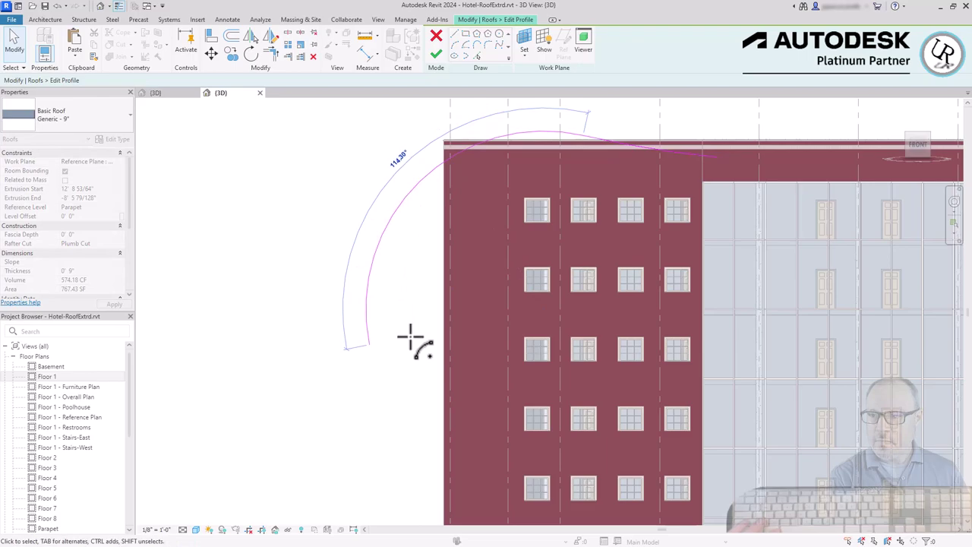
pyautogui.click(729, 160)
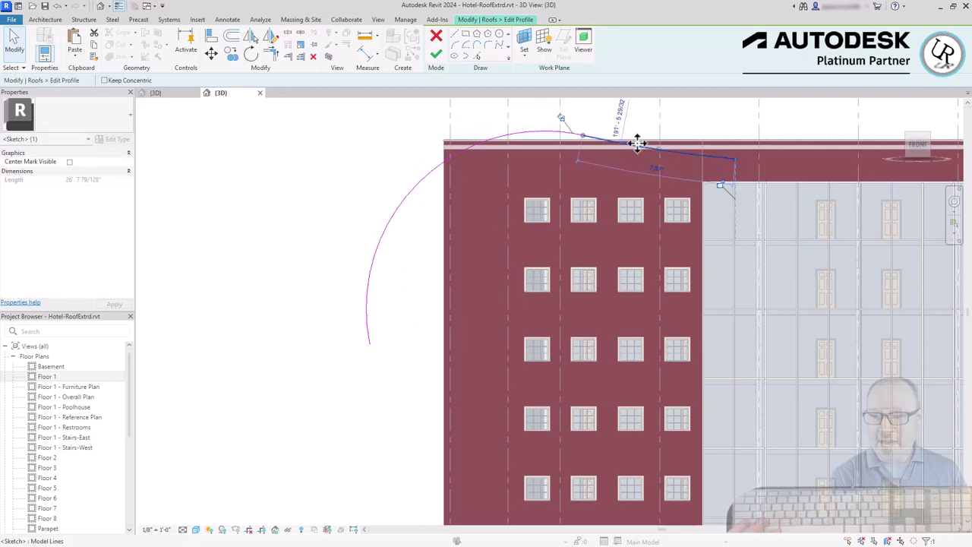
pyautogui.click(436, 54)
# Step: Examine the reshaped roof in 3D, checking how its longer curve wraps down beside the brick corner
pyautogui.click(896, 129)
pyautogui.scroll(5, 525, 344)
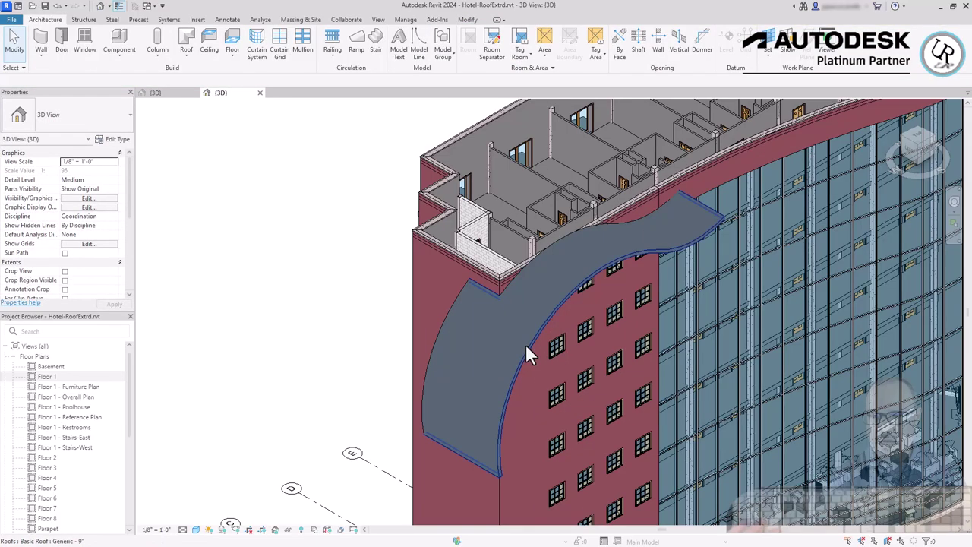
pyautogui.click(527, 344)
pyautogui.keyDown('shift'); pyautogui.moveTo(551, 377); pyautogui.dragTo(451, 278, button='middle'); pyautogui.keyUp('shift')
pyautogui.press('Escape')
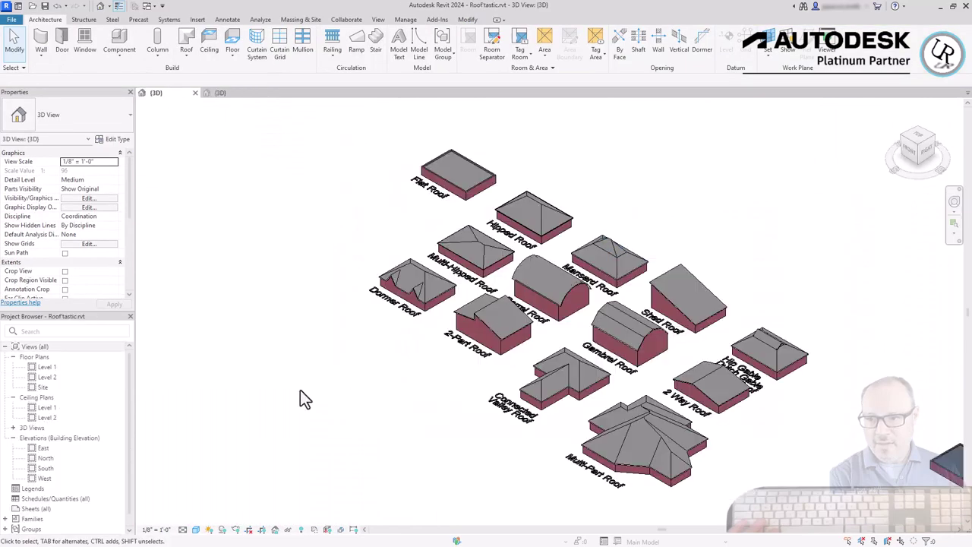
# Step: Switch to the 3D view of the Roof'tastic sample project and inspect the barrel roof's extrusion properties
pyautogui.scroll(5, 606, 258)
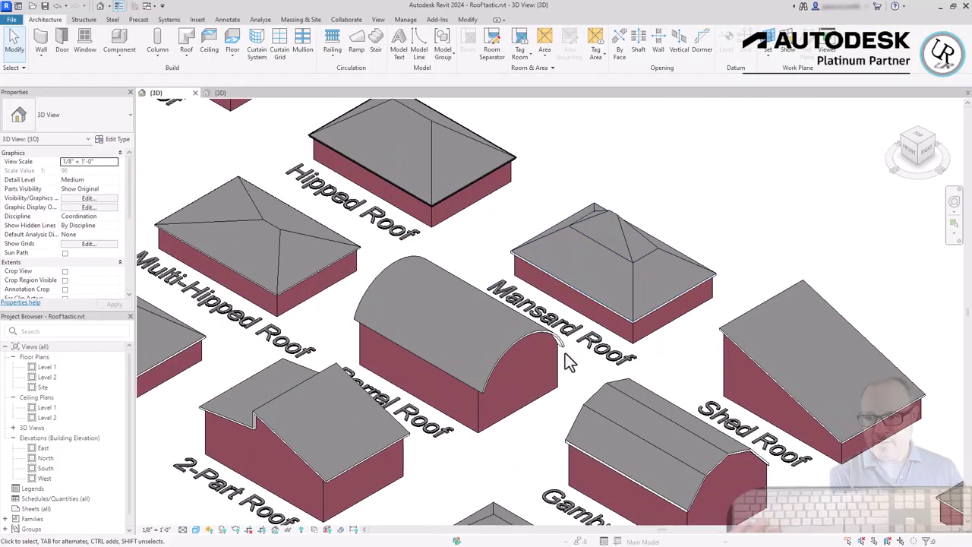
pyautogui.click(516, 417)
pyautogui.click(491, 374)
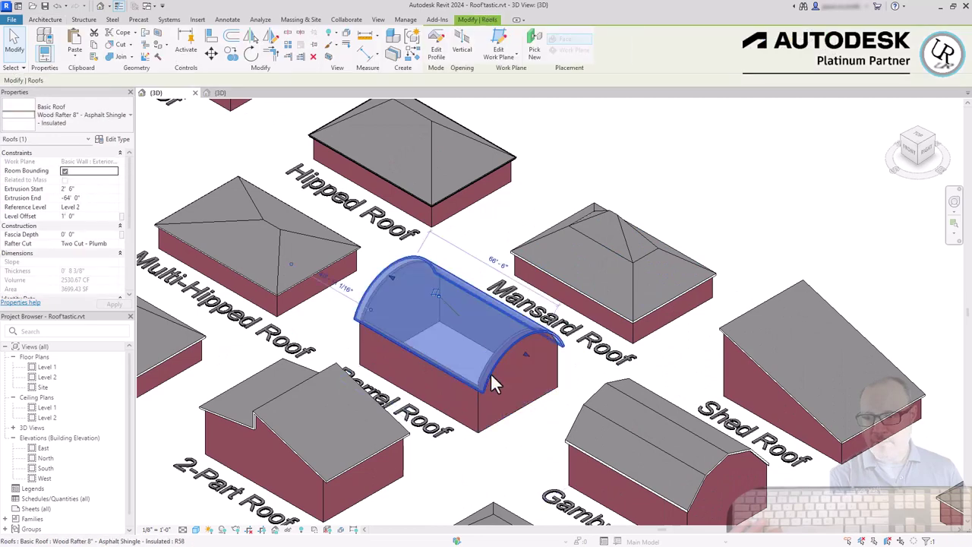
pyautogui.click(679, 432)
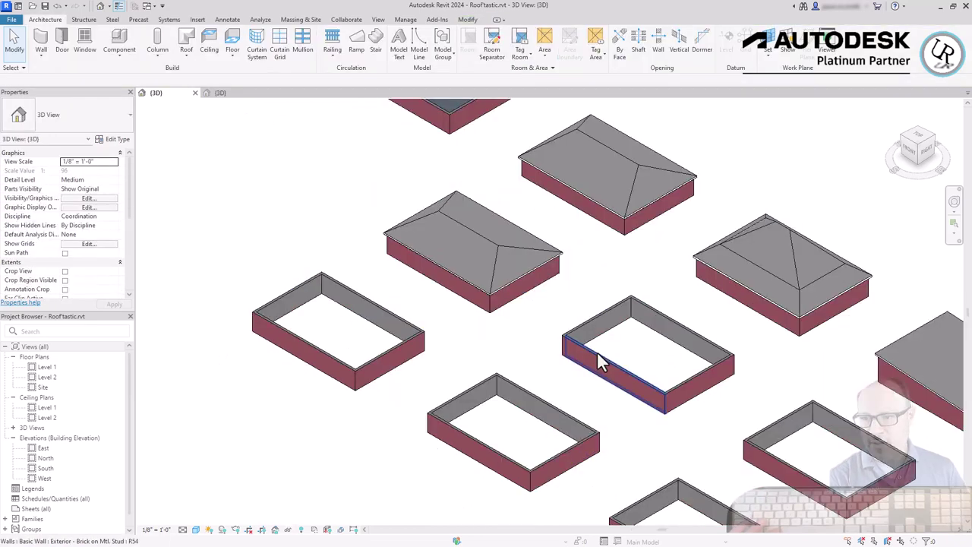
# Step: Select the connected chain of four walls of the roofless building below the hipped roofs and open the temporary hide/isolate options
pyautogui.press('Tab')
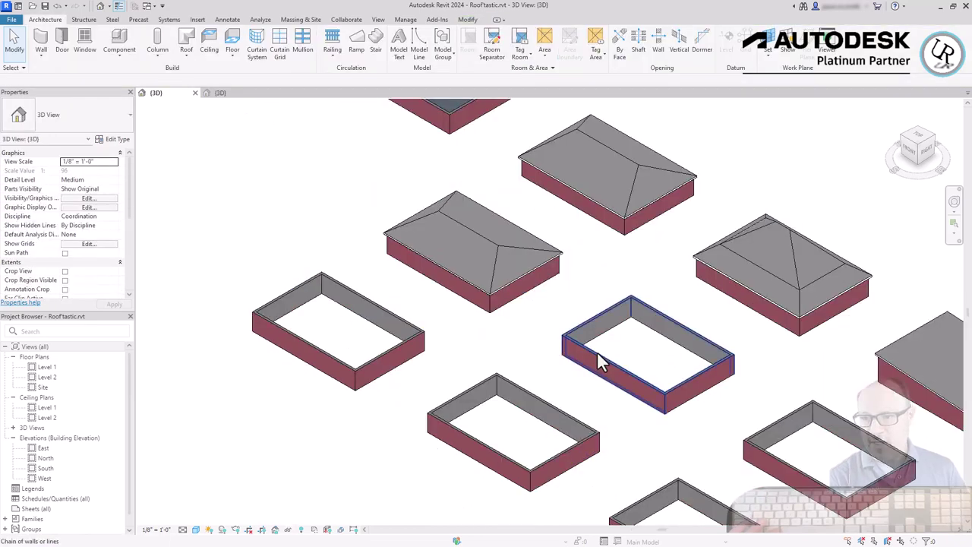
pyautogui.click(600, 359)
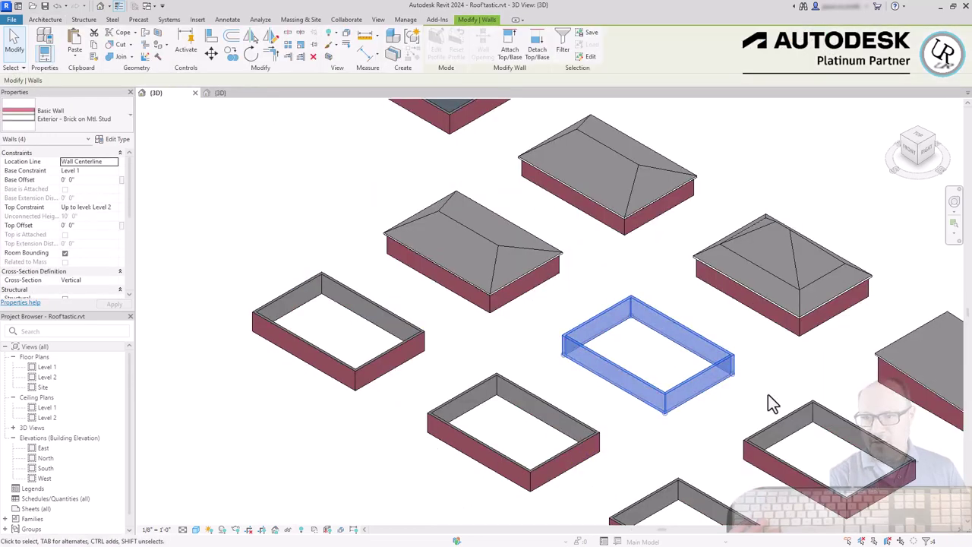
pyautogui.click(289, 534)
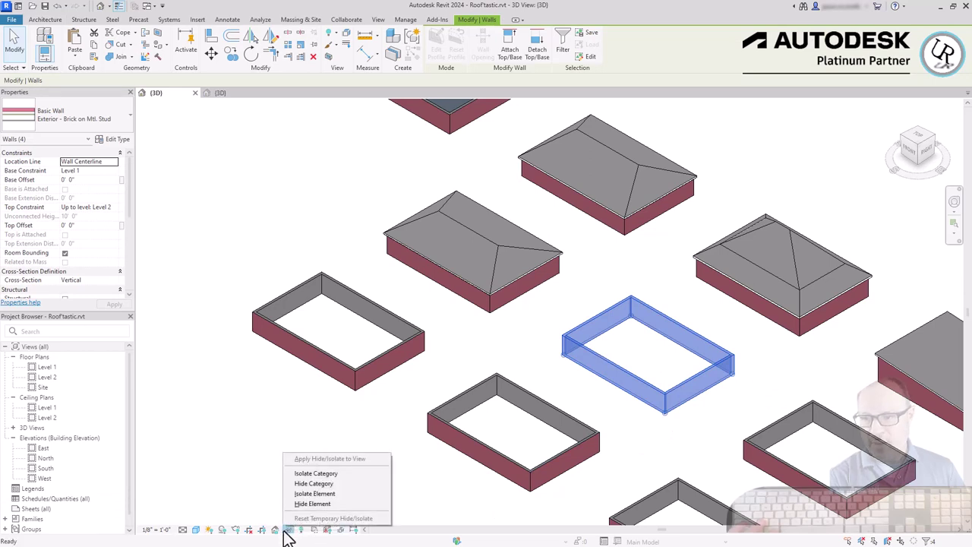
# Step: Isolate the four selected walls, then set the work plane by picking the outer face of the short end wall and display it
pyautogui.click(316, 497)
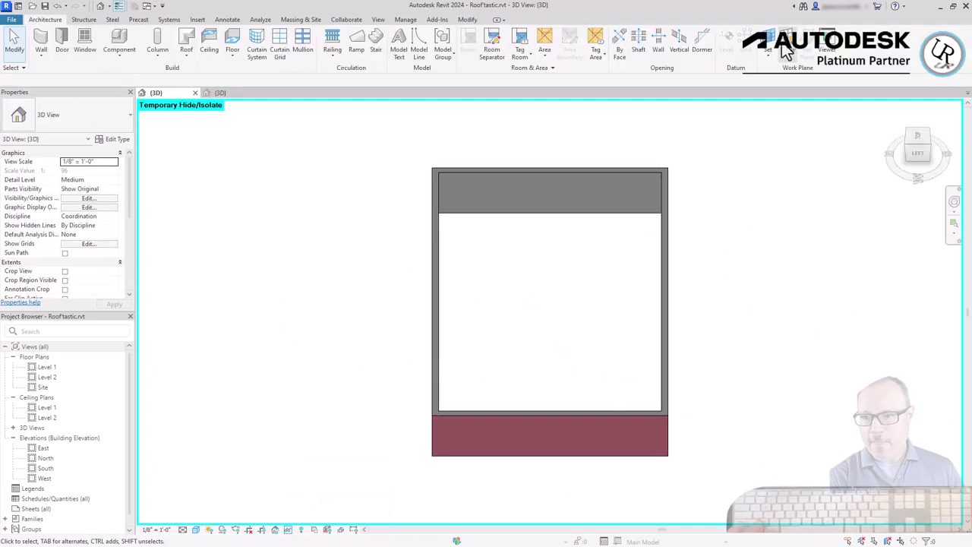
pyautogui.click(772, 44)
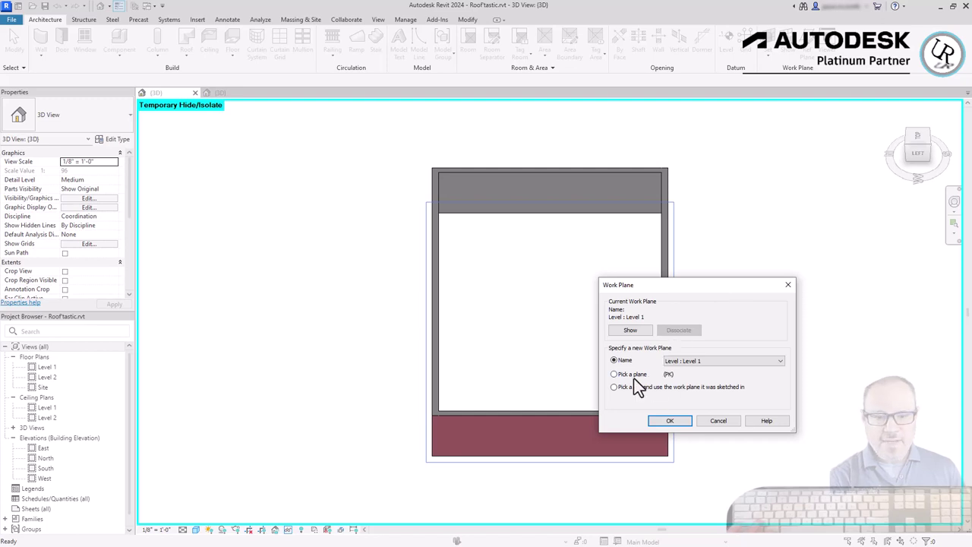
pyautogui.click(668, 421)
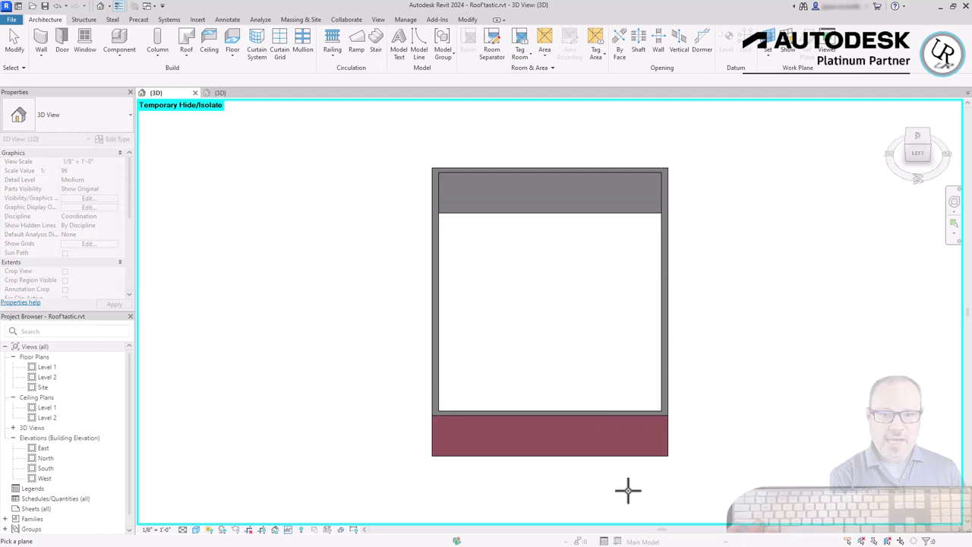
pyautogui.scroll(4, 628, 490)
pyautogui.click(709, 294)
pyautogui.scroll(-3, 712, 293)
pyautogui.click(788, 50)
pyautogui.scroll(-1, 636, 225)
# Step: Create a roof by extrusion at Level 2 with 0' 0" offset, using an arc profile between the end wall's upper corners
pyautogui.keyDown('shift'); pyautogui.moveTo(513, 373); pyautogui.dragTo(769, 196, button='middle'); pyautogui.keyUp('shift')
pyautogui.click(917, 154)
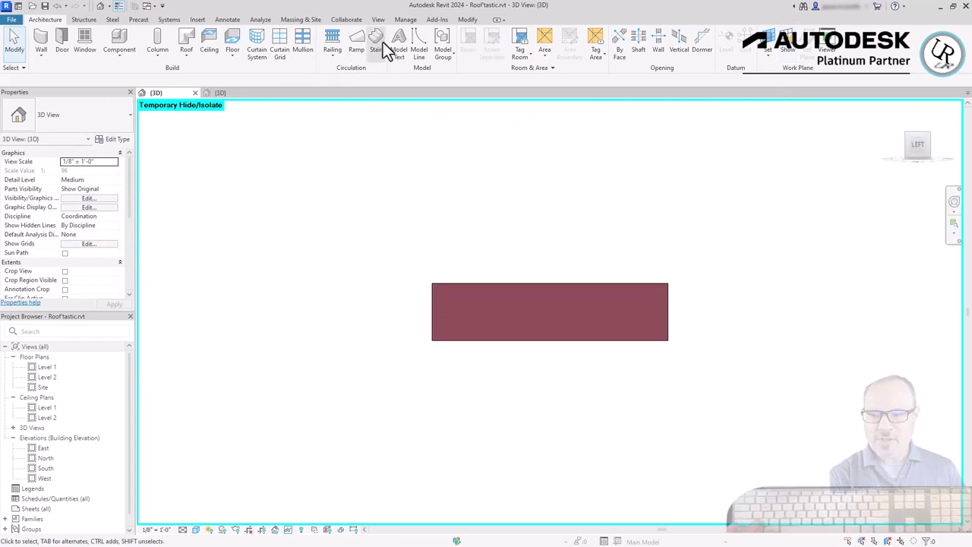
pyautogui.click(251, 65)
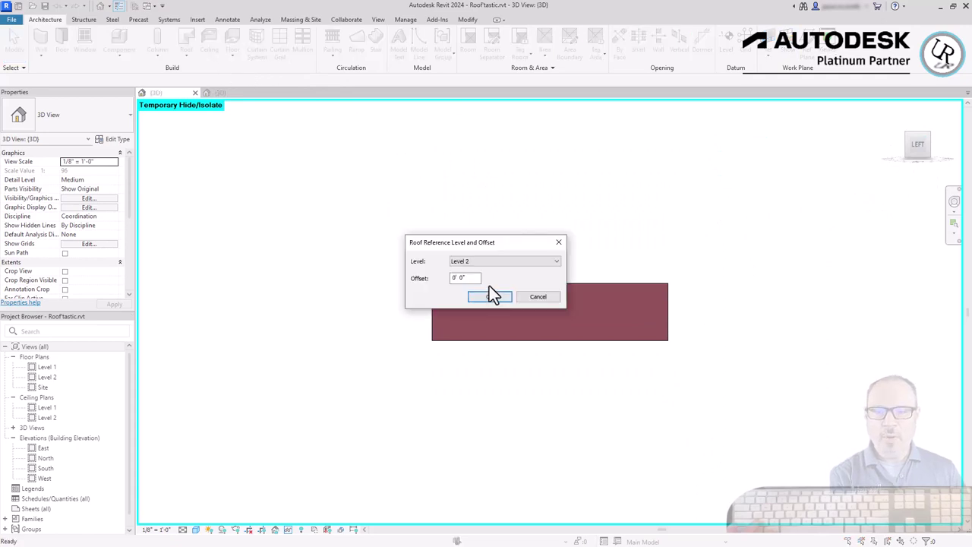
pyautogui.press('Return')
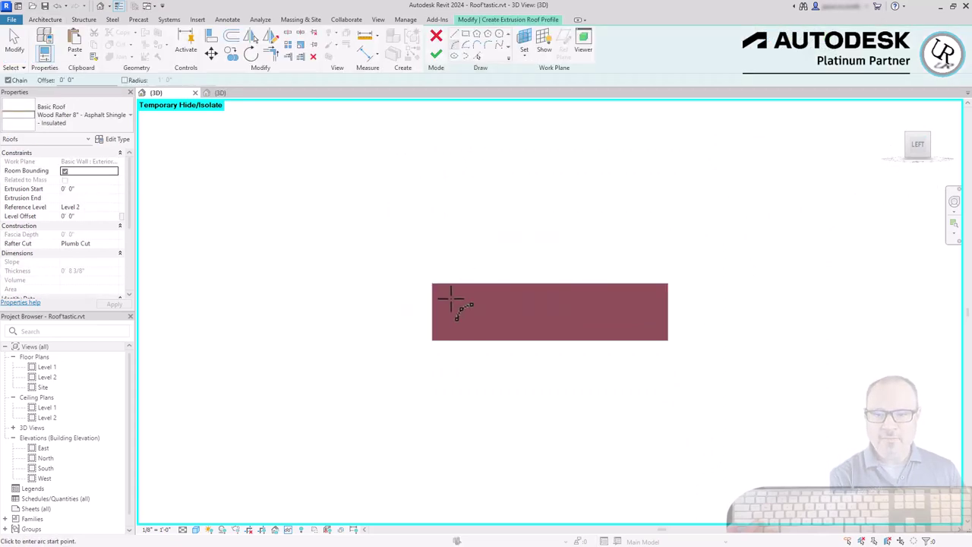
pyautogui.click(432, 283)
pyautogui.click(667, 283)
pyautogui.click(561, 218)
pyautogui.click(435, 54)
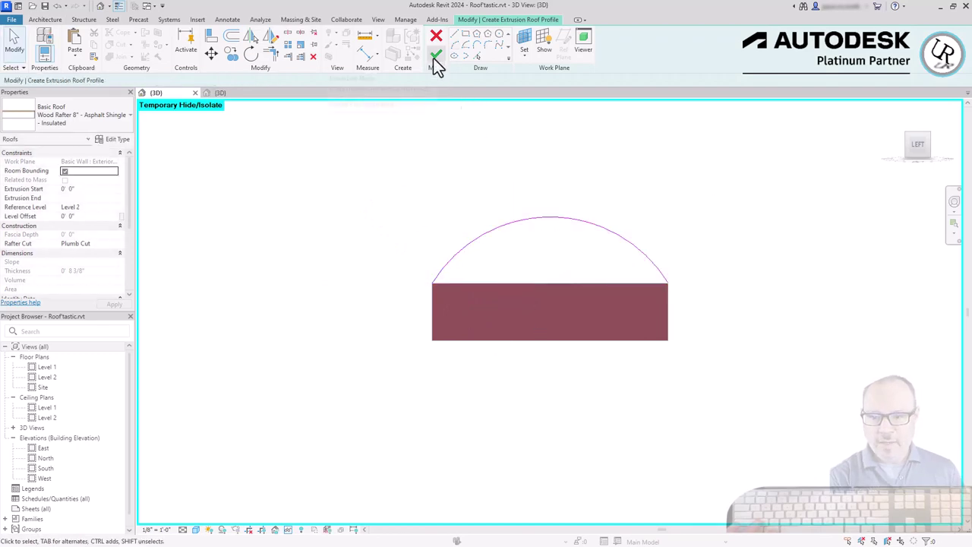
# Step: Examine where the arc roof meets both wall ends, and open its profile for editing
pyautogui.scroll(5, 618, 283)
pyautogui.click(733, 272)
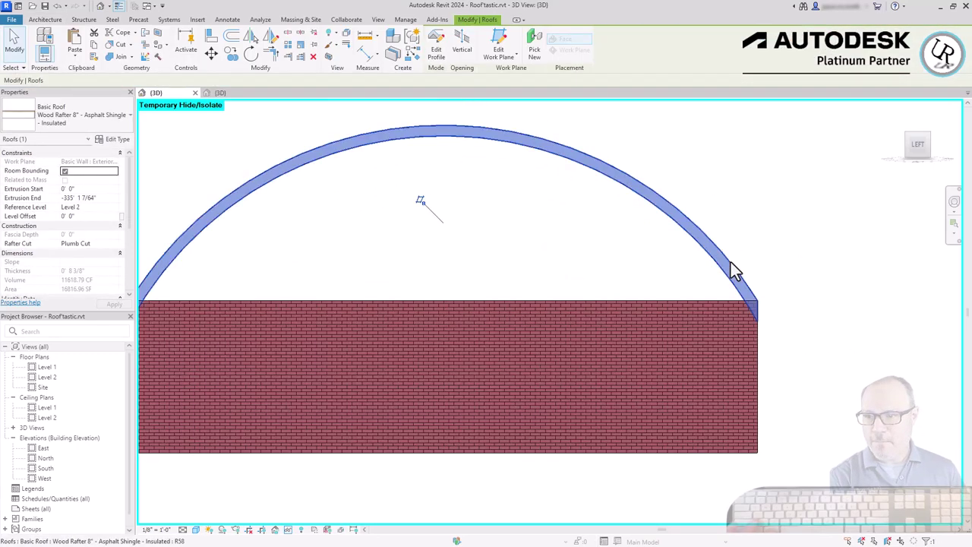
pyautogui.scroll(-1, 755, 289)
pyautogui.moveTo(222, 299); pyautogui.dragTo(426, 299, button='middle')
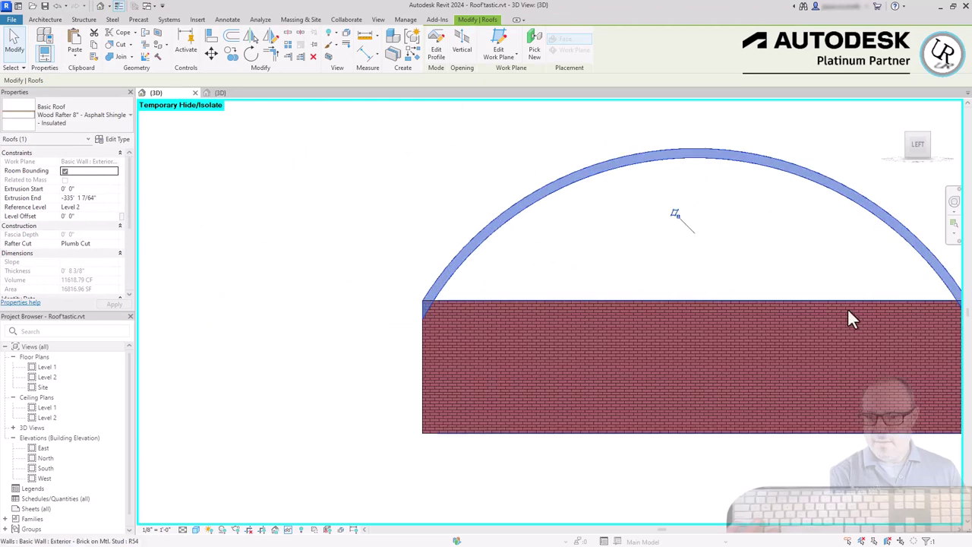
pyautogui.scroll(-3, 438, 271)
pyautogui.scroll(3, 771, 241)
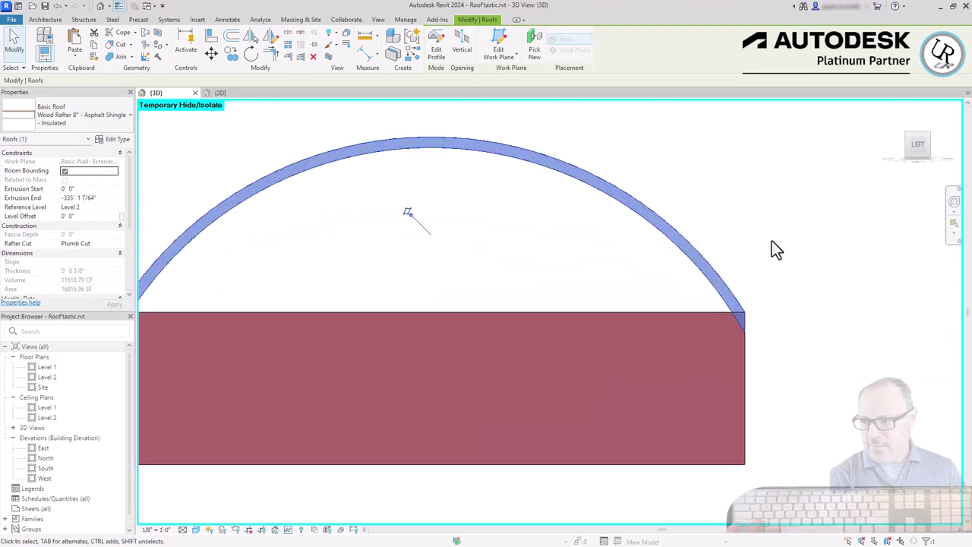
pyautogui.press('Escape')
pyautogui.doubleClick(712, 269)
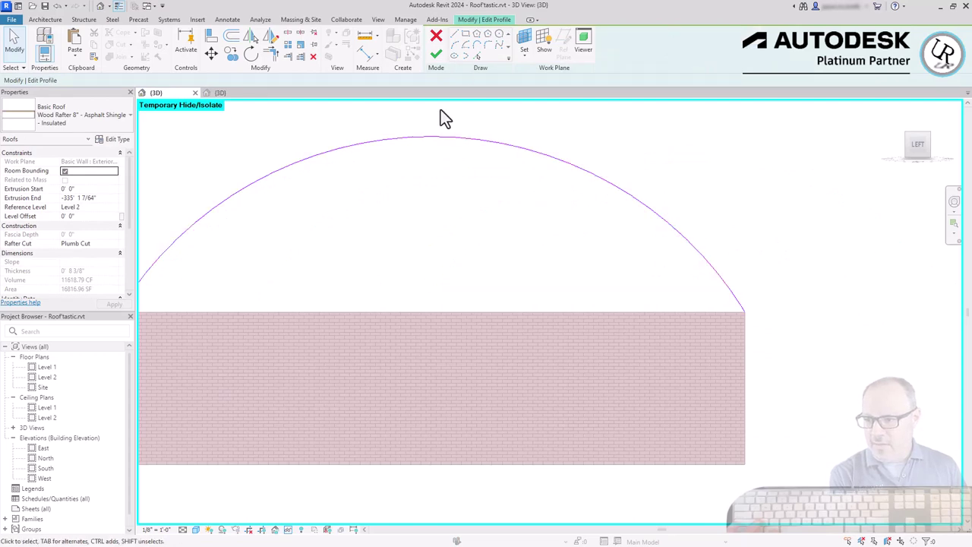
# Step: Try to extend the arc's end beyond the wall corner by moving its endpoint, then undo the change
pyautogui.click(741, 314)
pyautogui.moveTo(742, 315); pyautogui.dragTo(767, 354)
pyautogui.click(816, 377)
pyautogui.hotkey('ctrl', 'z')
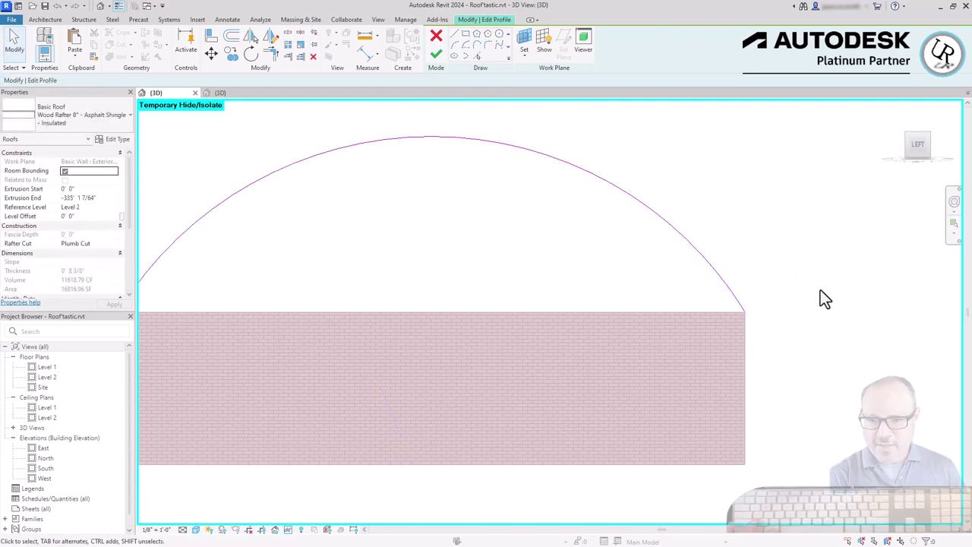
# Step: Offset the arc profile outward beyond the wall corners and finish the roof profile
pyautogui.click(232, 36)
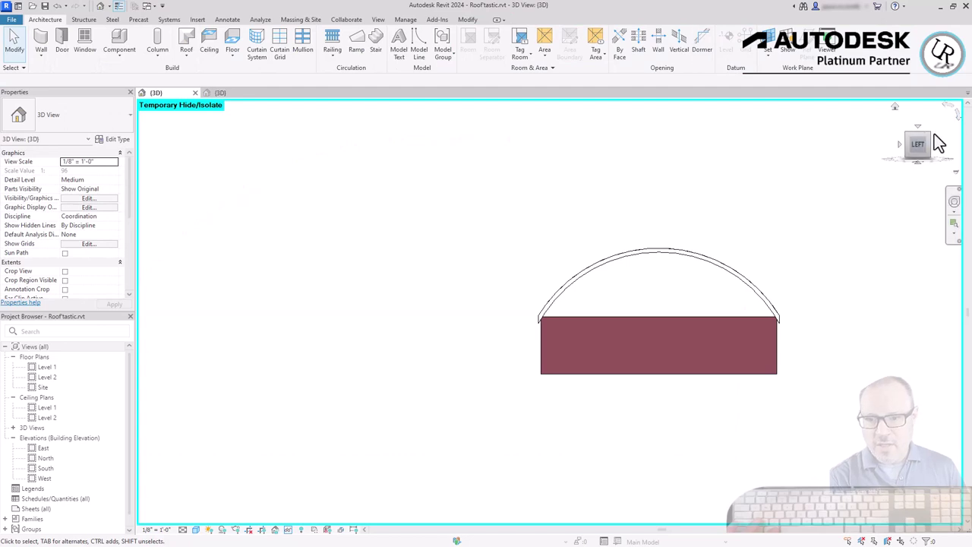
pyautogui.click(911, 144)
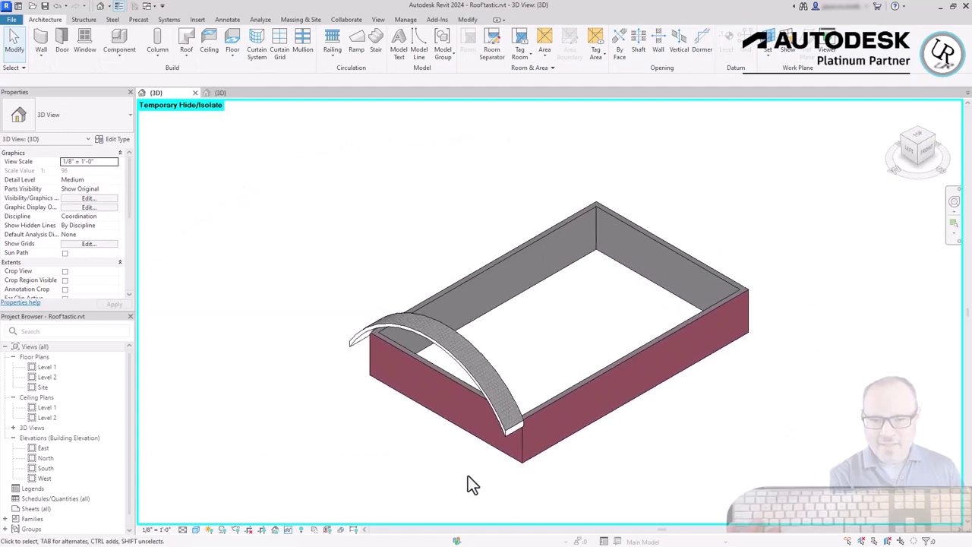
# Step: Stretch the arc roof in plan over the full length of the walls, leaving a short overhang past both end walls
pyautogui.click(510, 430)
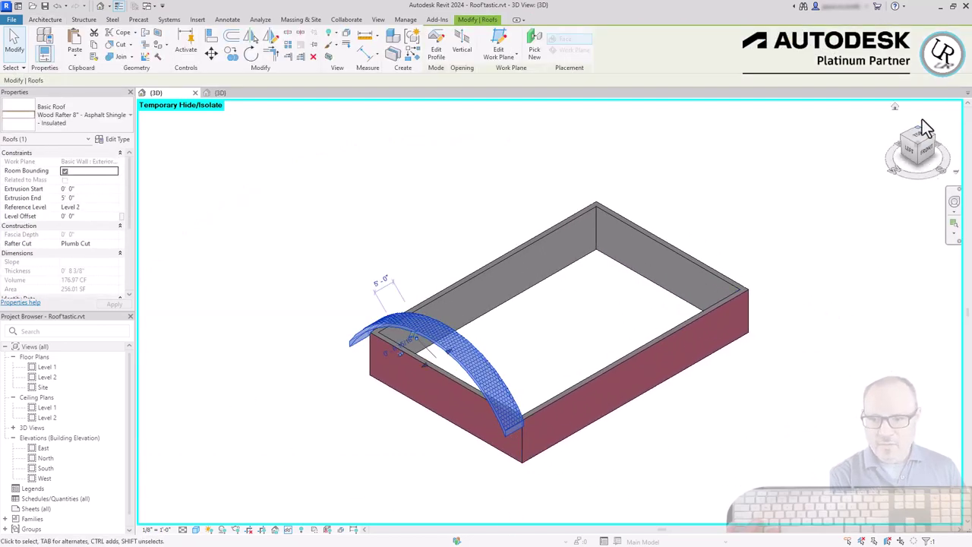
pyautogui.moveTo(928, 147); pyautogui.dragTo(925, 144)
pyautogui.click(922, 141)
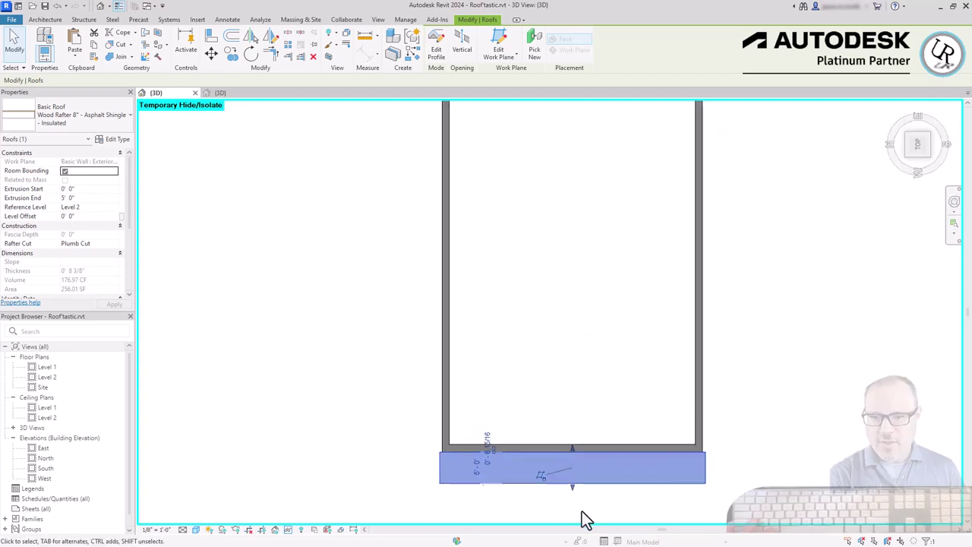
pyautogui.moveTo(575, 462); pyautogui.dragTo(600, 173)
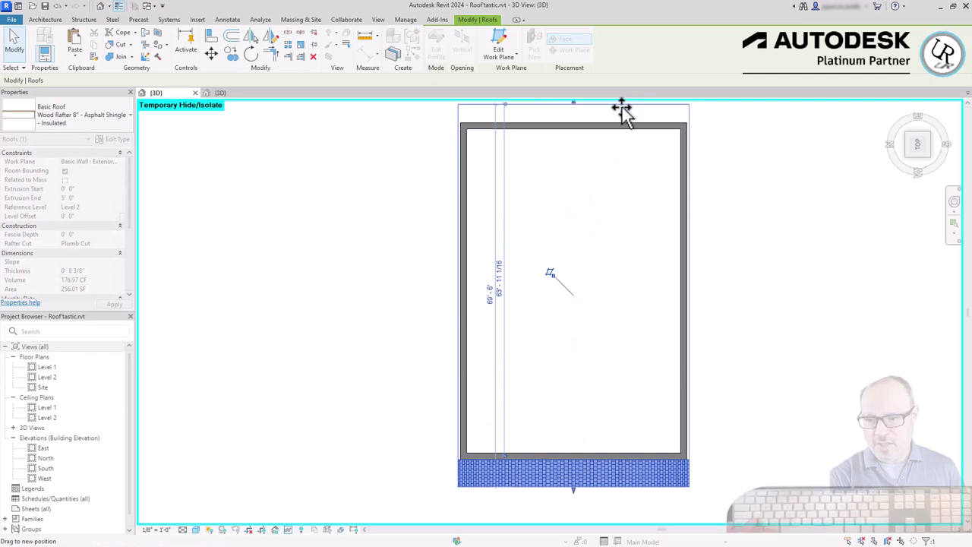
pyautogui.moveTo(619, 125); pyautogui.dragTo(614, 123)
pyautogui.scroll(5, 586, 113)
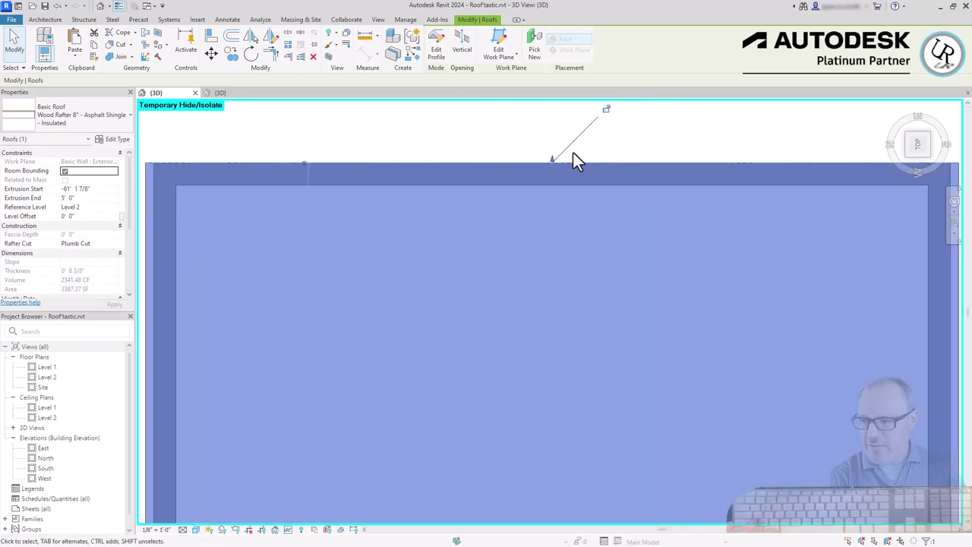
pyautogui.moveTo(552, 166); pyautogui.dragTo(558, 125)
pyautogui.scroll(-5, 554, 117)
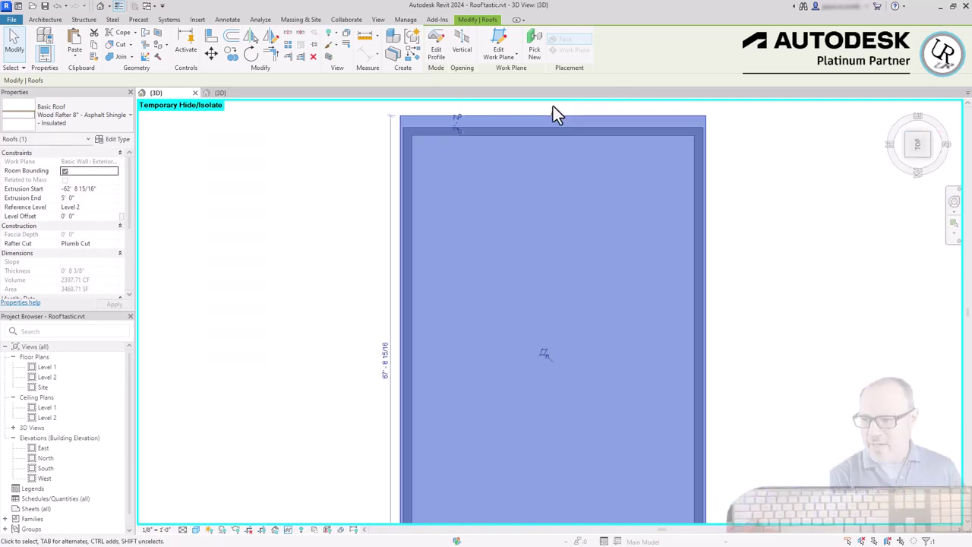
pyautogui.scroll(-4, 532, 213)
pyautogui.scroll(6, 523, 327)
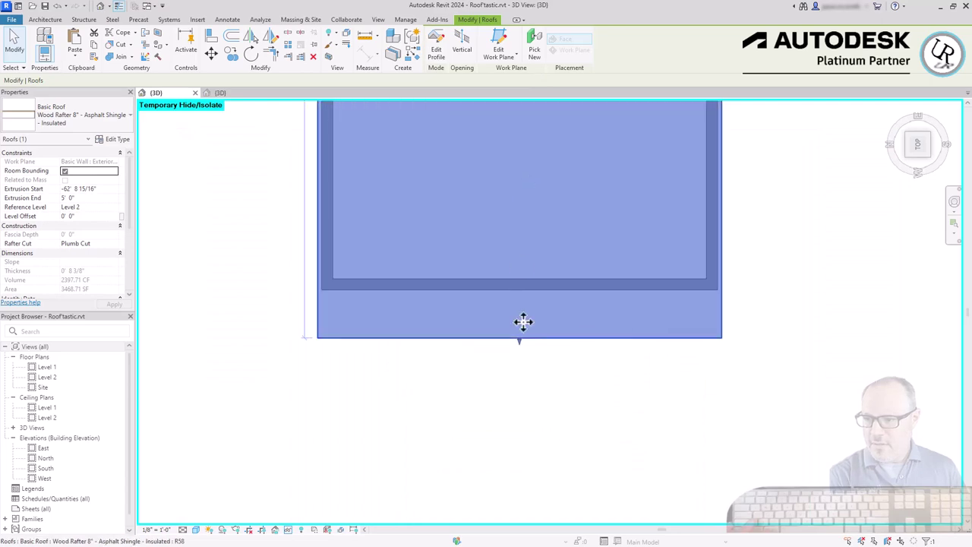
pyautogui.moveTo(507, 362); pyautogui.dragTo(509, 334)
# Step: Attach the tops of all four connected walls to the arc roof
pyautogui.click(922, 174)
pyautogui.keyDown('shift'); pyautogui.moveTo(608, 304); pyautogui.dragTo(574, 261, button='middle'); pyautogui.keyUp('shift')
pyautogui.click(262, 393)
pyautogui.keyDown('shift'); pyautogui.moveTo(261, 393); pyautogui.dragTo(625, 439, button='middle'); pyautogui.keyUp('shift')
pyautogui.scroll(3, 649, 435)
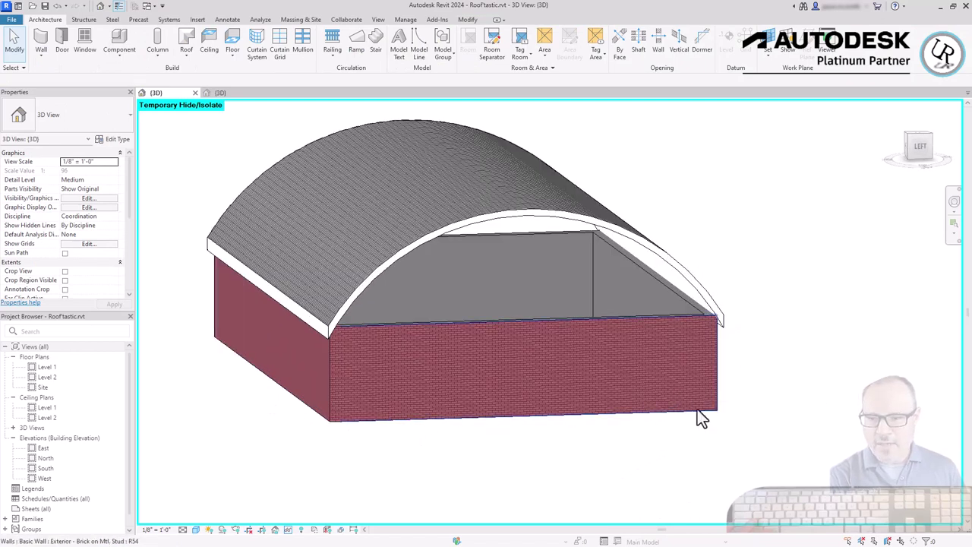
pyautogui.press('Tab')
pyautogui.click(639, 316)
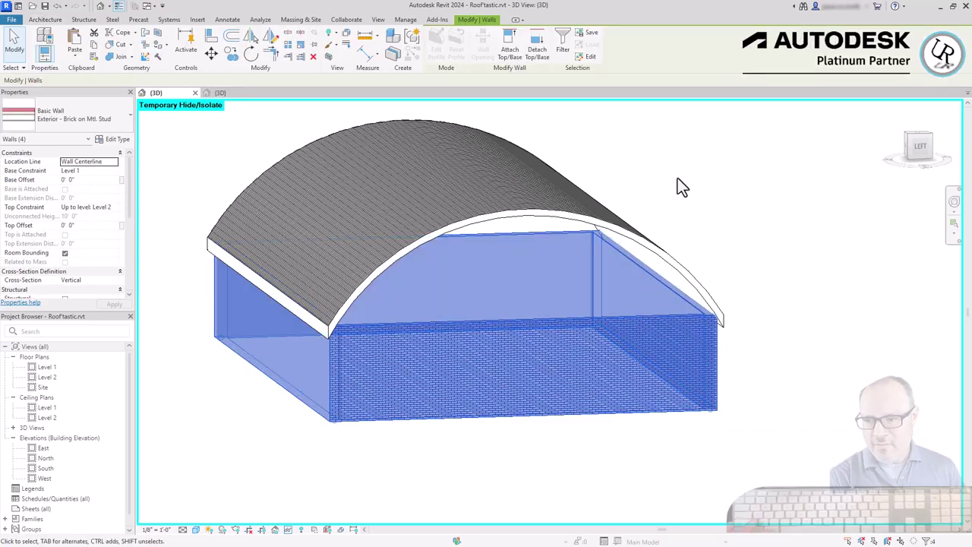
pyautogui.click(509, 59)
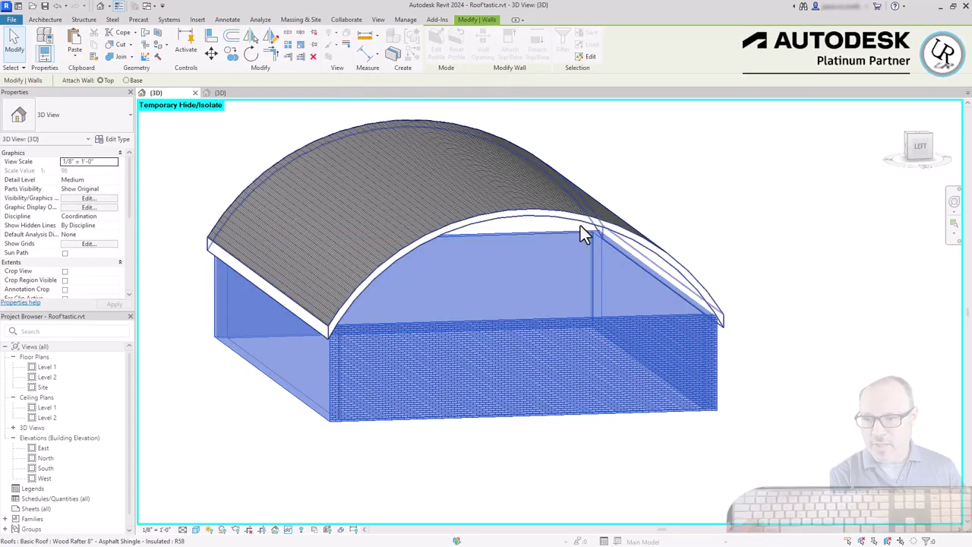
pyautogui.click(588, 226)
# Step: Pull one end of the arc roof back short of the end wall, to an extrusion end of about -8' 3"
pyautogui.keyDown('shift'); pyautogui.moveTo(720, 359); pyautogui.dragTo(727, 486, button='middle'); pyautogui.keyUp('shift')
pyautogui.click(727, 486)
pyautogui.keyDown('shift'); pyautogui.moveTo(527, 349); pyautogui.dragTo(582, 285, button='middle'); pyautogui.keyUp('shift')
pyautogui.click(581, 285)
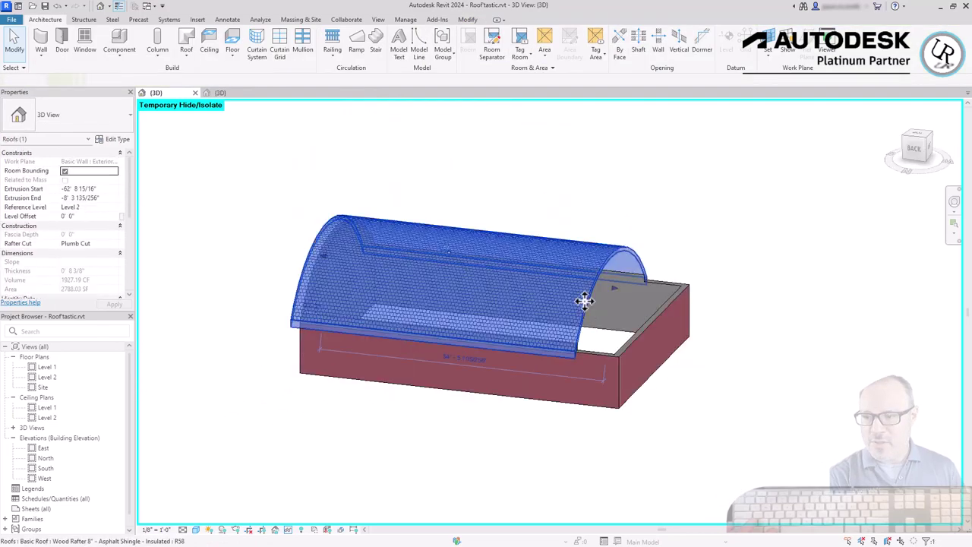
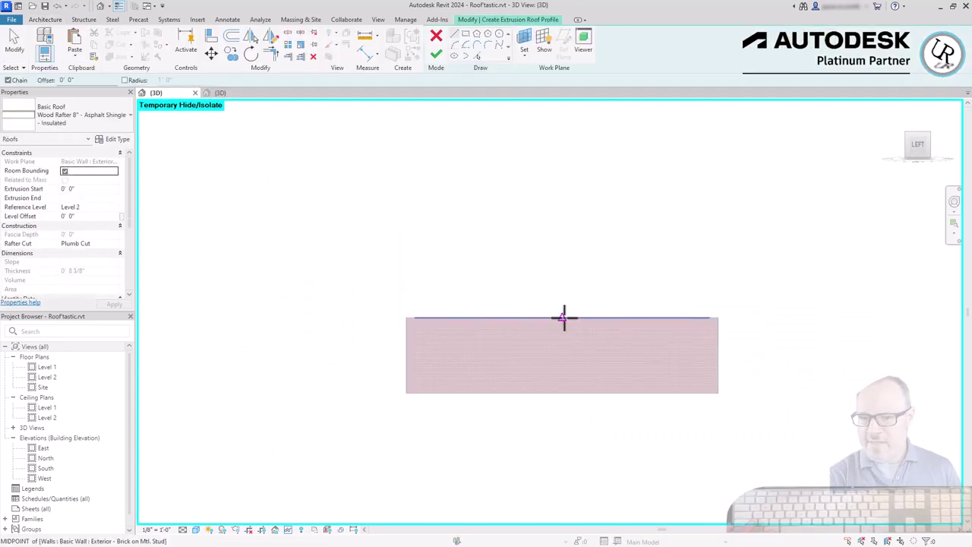
# Step: Sketch a gambrel half-profile: a 10' vertical line from the wall's top midpoint, then two slopes descending just past the wall corner
pyautogui.scroll(2, 562, 317)
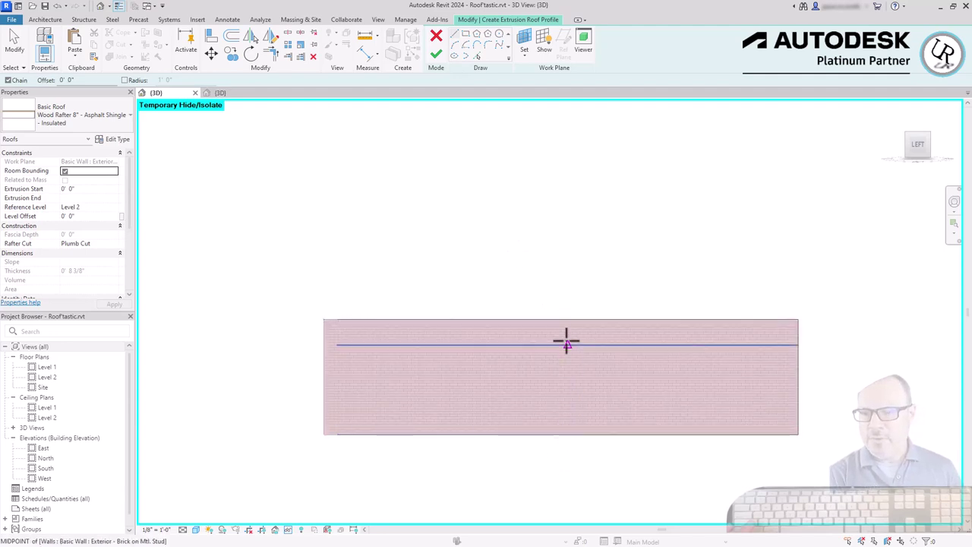
pyautogui.click(561, 319)
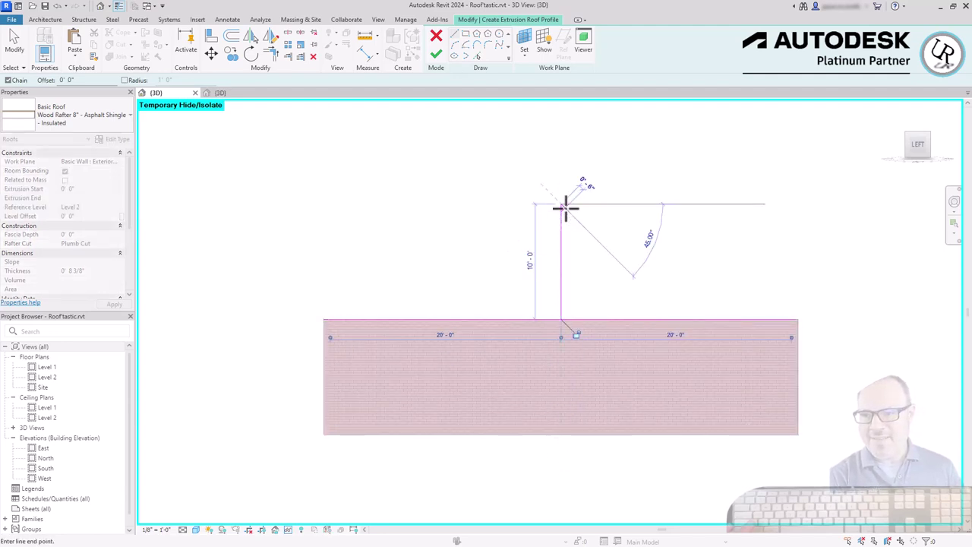
pyautogui.click(652, 218)
pyautogui.click(690, 242)
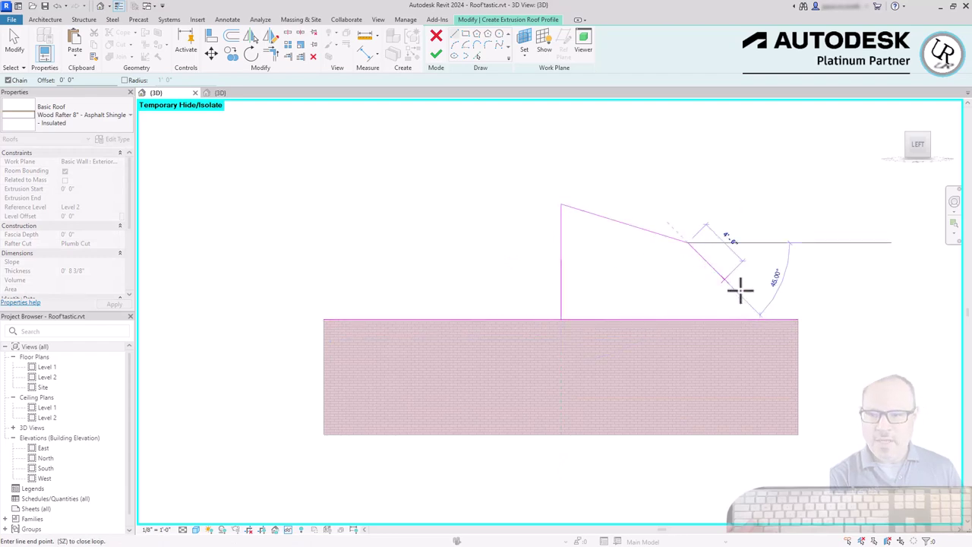
pyautogui.click(805, 317)
pyautogui.press('Escape')
pyautogui.press('Escape')
pyautogui.scroll(2, 801, 319)
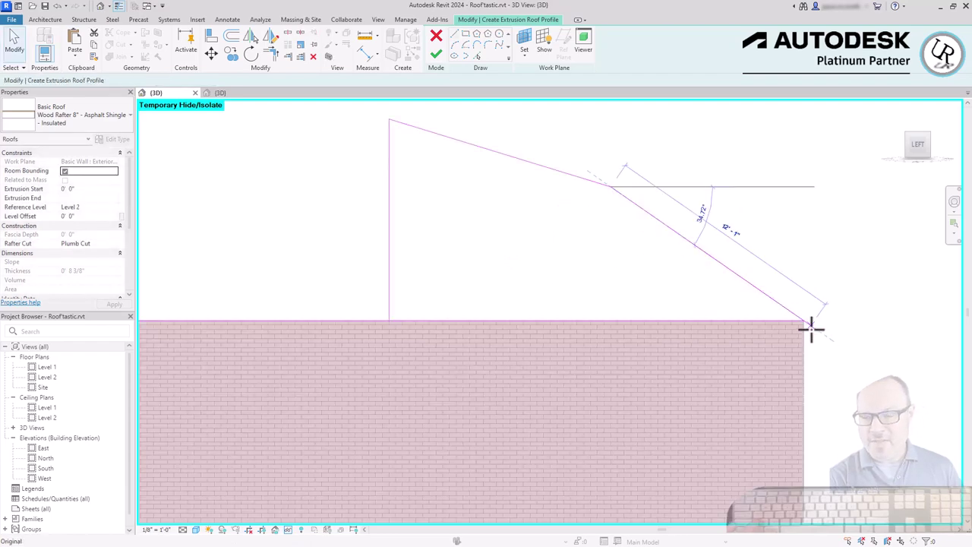
pyautogui.scroll(-4, 924, 329)
# Step: Mirror the two sloped profile lines about the vertical centre line, keeping the originals
pyautogui.moveTo(797, 212); pyautogui.dragTo(723, 278)
pyautogui.press('m')
pyautogui.press('m')
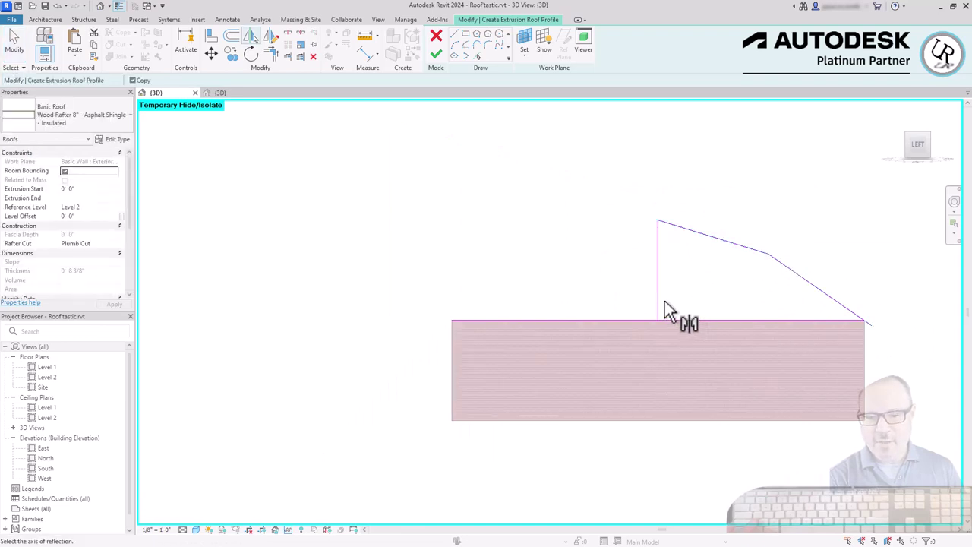
pyautogui.click(658, 307)
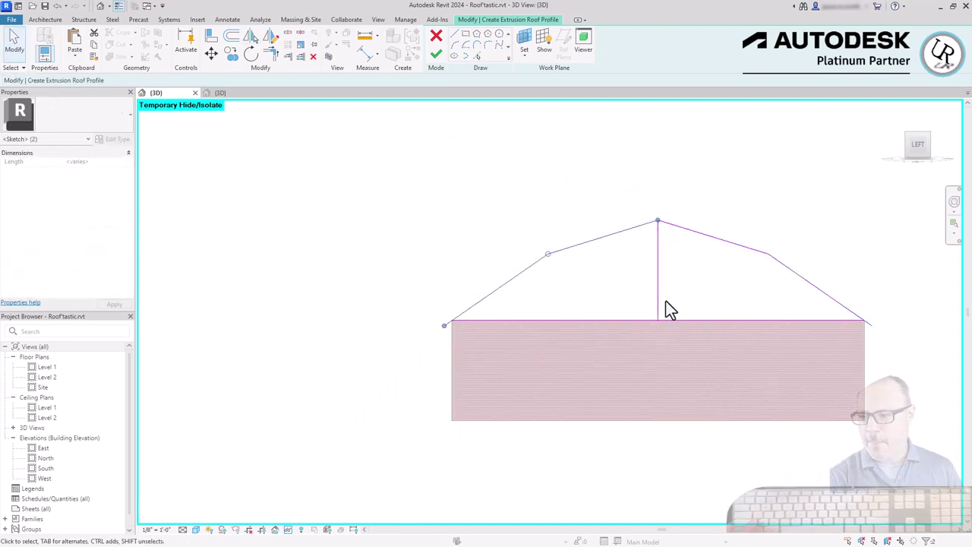
pyautogui.click(750, 321)
pyautogui.press('Escape')
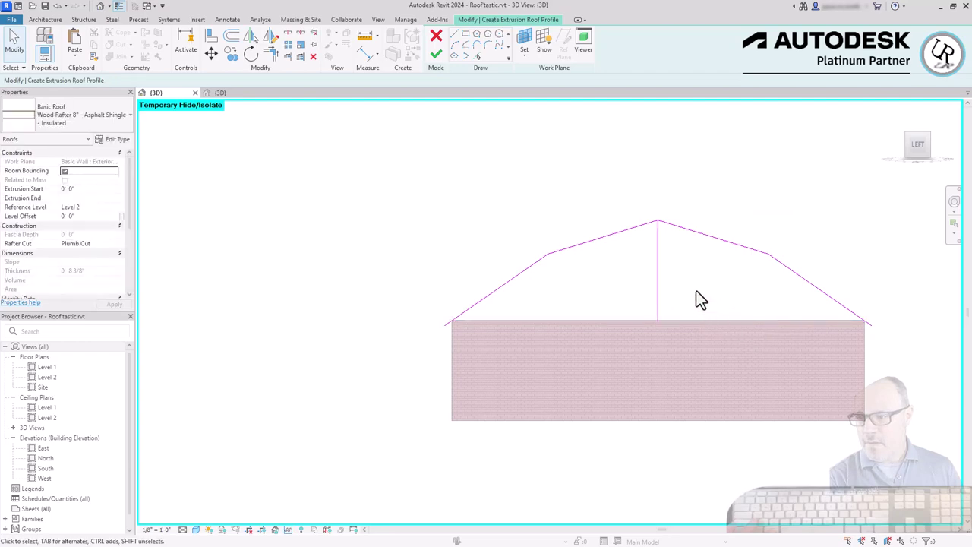
# Step: Delete the vertical centre line and finish the gambrel extrusion roof profile
pyautogui.click(658, 293)
pyautogui.press('Delete')
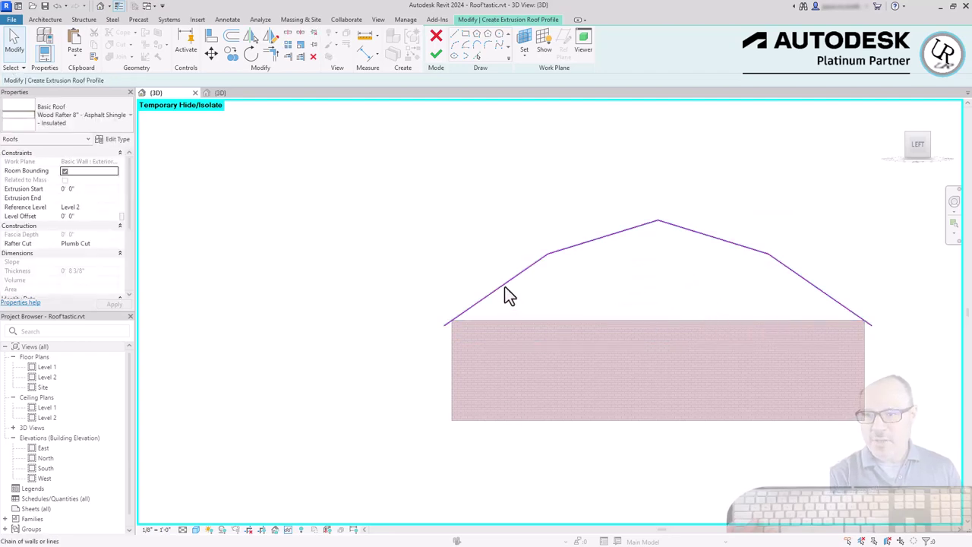
pyautogui.click(436, 53)
# Step: Stretch the gambrel roof in plan so it spans the full length of the walls
pyautogui.click(917, 134)
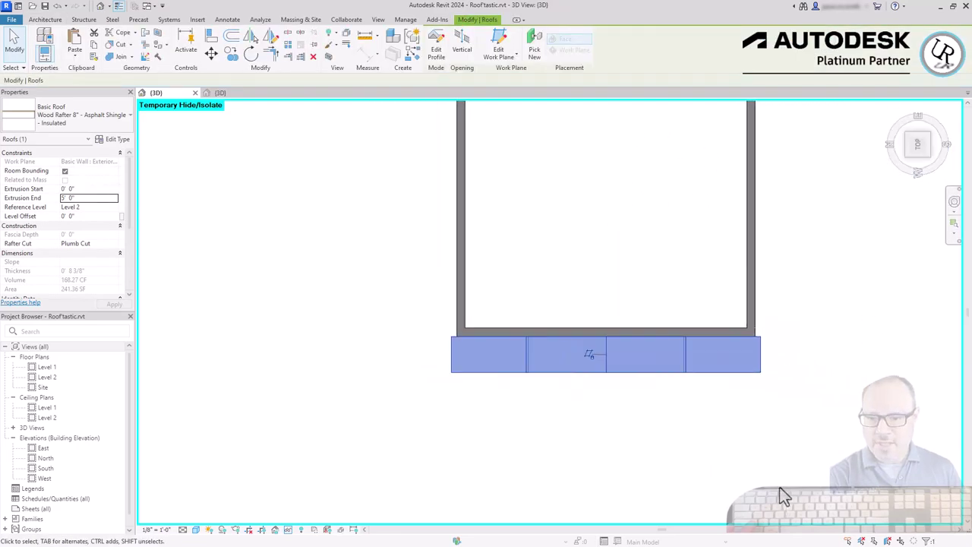
pyautogui.click(699, 471)
pyautogui.click(707, 424)
pyautogui.moveTo(705, 421); pyautogui.dragTo(715, 225)
pyautogui.scroll(3, 679, 408)
# Step: Attach the tops of all four walls to the gambrel roof above them
pyautogui.keyDown('shift'); pyautogui.moveTo(740, 421); pyautogui.dragTo(701, 423, button='middle'); pyautogui.keyUp('shift')
pyautogui.click(575, 278)
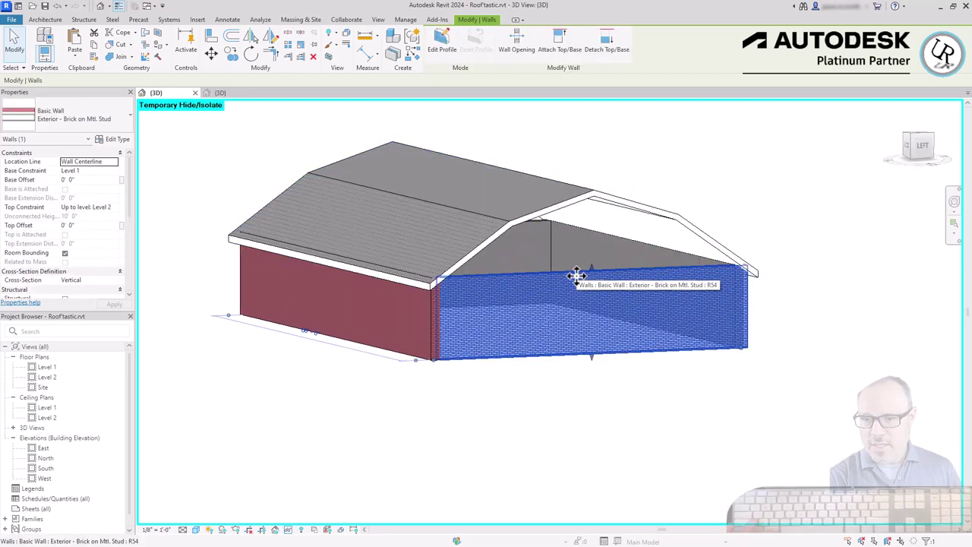
pyautogui.press('Escape')
pyautogui.press('Escape')
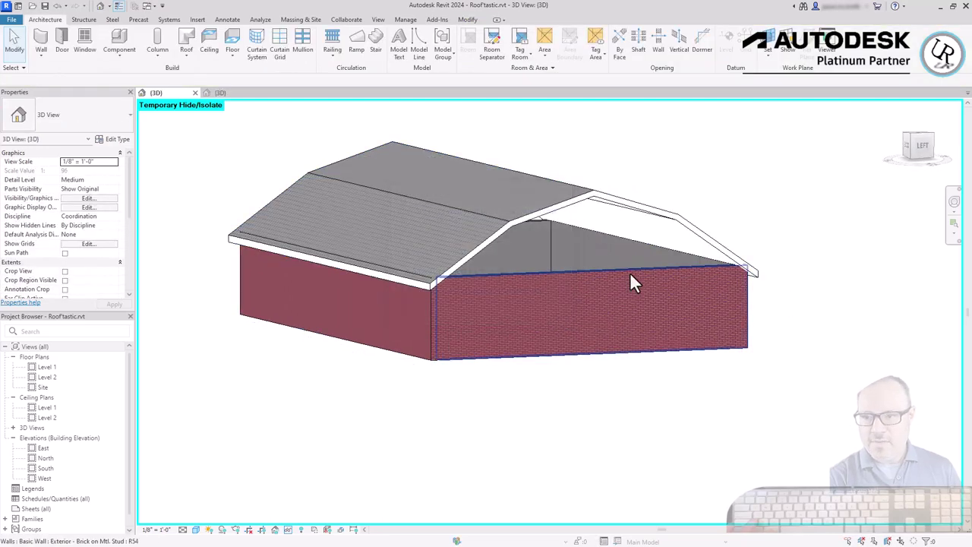
pyautogui.press('Tab')
pyautogui.click(630, 272)
pyautogui.press('Escape')
pyautogui.keyDown('shift'); pyautogui.moveTo(646, 277); pyautogui.dragTo(672, 243, button='middle'); pyautogui.keyUp('shift')
# Step: Edit the gambrel roof's profile, pulling the ridge point upward for steeper upper slopes, and finish the profile
pyautogui.click(668, 242)
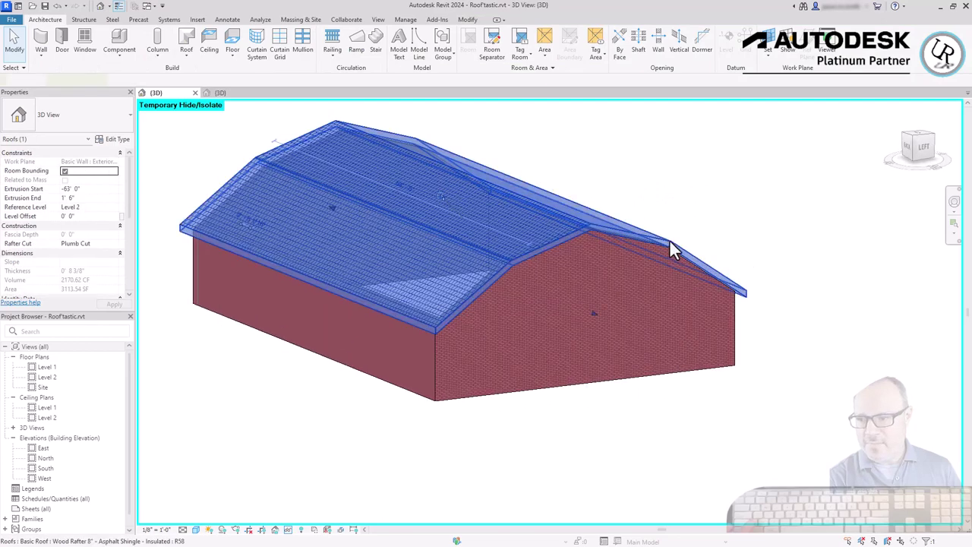
pyautogui.click(436, 49)
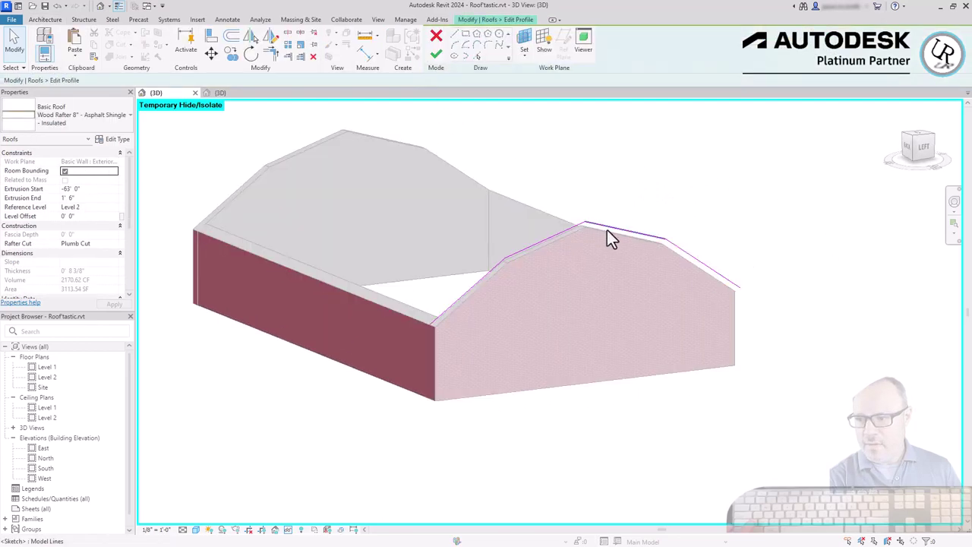
pyautogui.moveTo(595, 209)
pyautogui.mouseDown()
pyautogui.moveTo(570, 238)
pyautogui.moveTo(593, 161)
pyautogui.mouseUp()
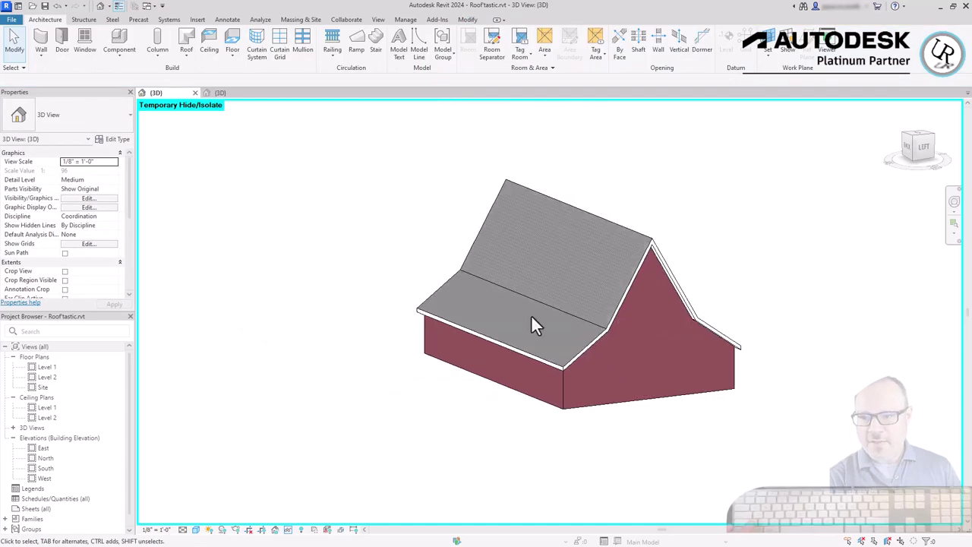
pyautogui.click(531, 314)
pyautogui.moveTo(590, 285)
pyautogui.keyDown('shift'); pyautogui.mouseDown(button='middle')
pyautogui.moveTo(641, 319)
pyautogui.moveTo(920, 284)
pyautogui.moveTo(585, 292)
pyautogui.moveTo(664, 242)
pyautogui.mouseUp(button='middle'); pyautogui.keyUp('shift')
pyautogui.click(665, 241)
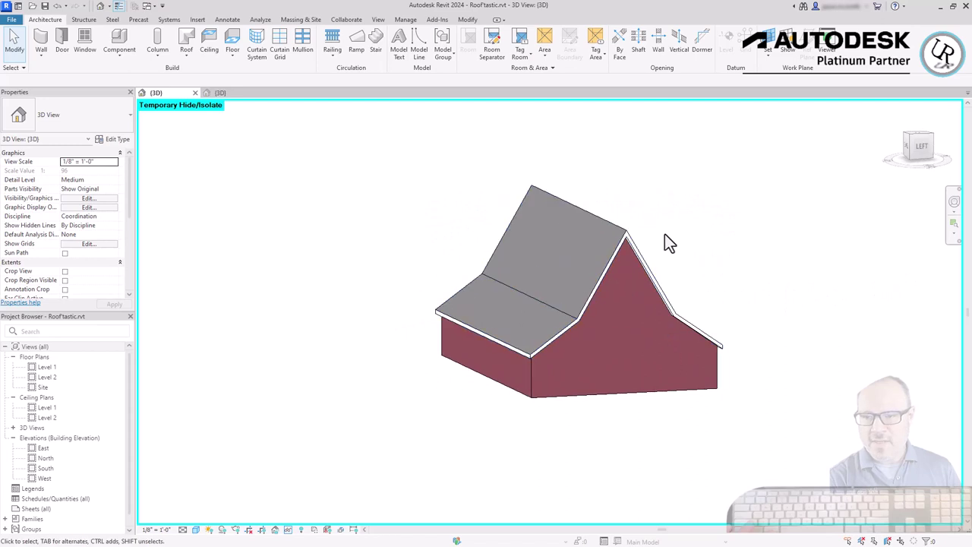
# Step: Edit the roof profile again, moving the ridge point below the two slope breaks to form a central valley, and finish it
pyautogui.doubleClick(660, 288)
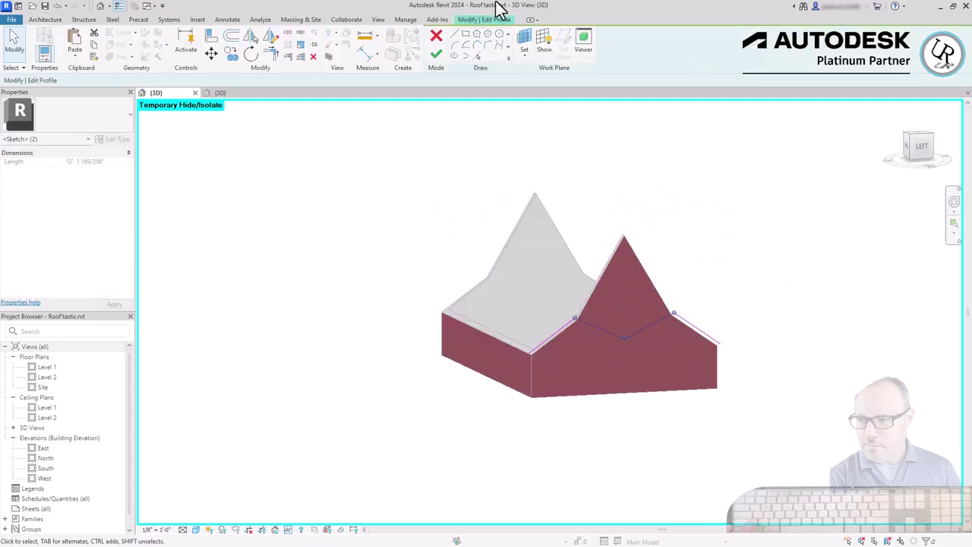
pyautogui.click(436, 58)
pyautogui.click(767, 241)
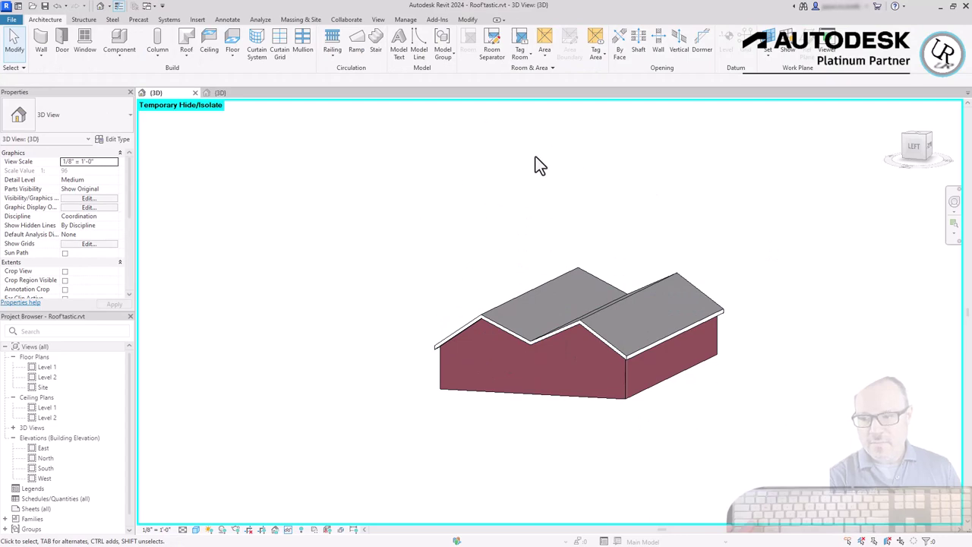
# Step: Reset the temporary hide/isolate and show all buildings from the top
pyautogui.press('h')
pyautogui.press('r')
pyautogui.click(920, 142)
pyautogui.click(920, 139)
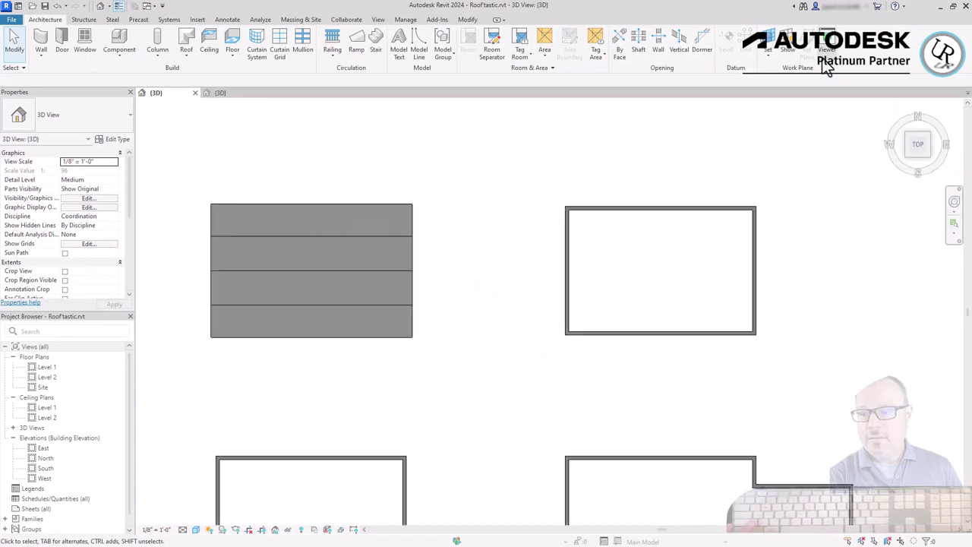
# Step: Change the active work plane of the 3D view
pyautogui.click(768, 44)
pyautogui.click(702, 363)
pyautogui.click(692, 379)
pyautogui.click(680, 423)
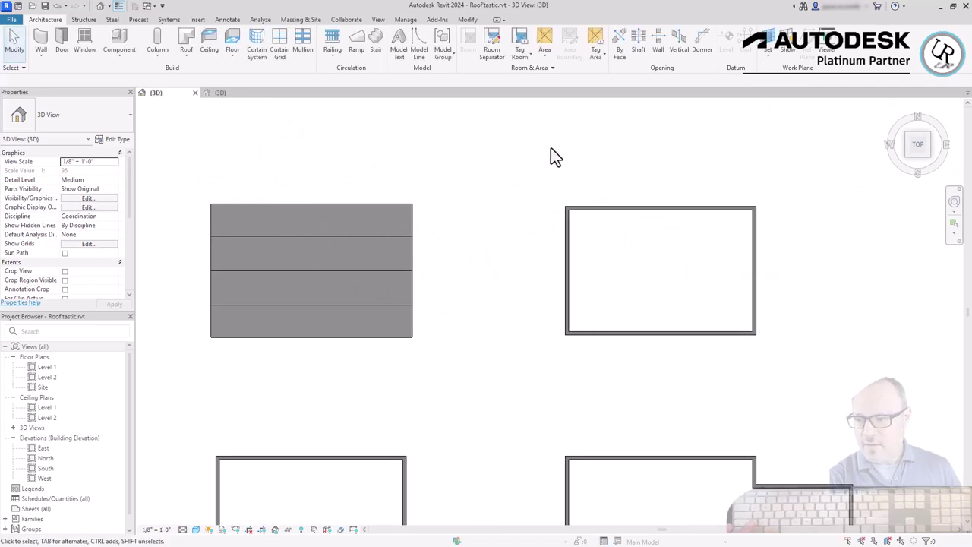
# Step: Outline a footprint roof around the rectangular walls east of the extruded roof and remove the slope from both long edges
pyautogui.click(479, 302)
pyautogui.press('Tab')
pyautogui.click(710, 205)
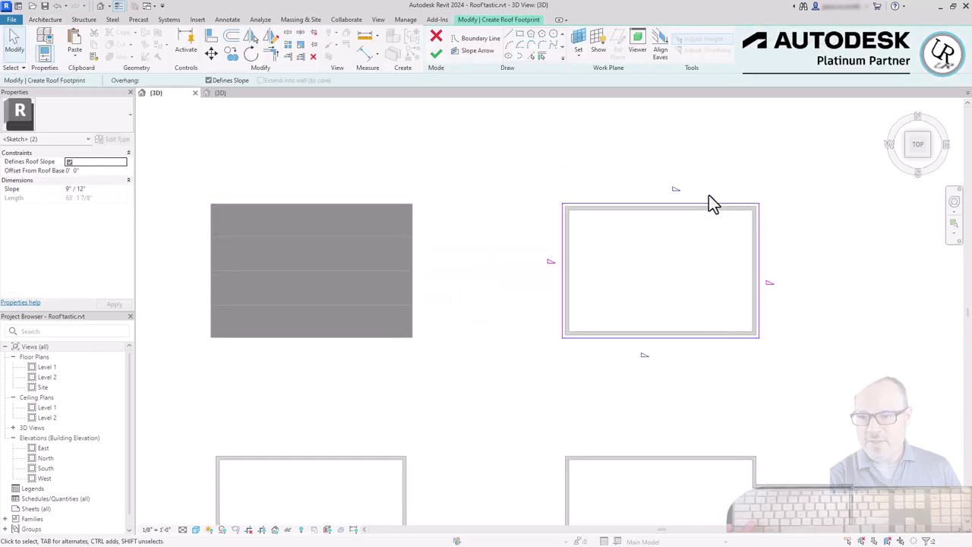
pyautogui.click(227, 81)
pyautogui.click(688, 371)
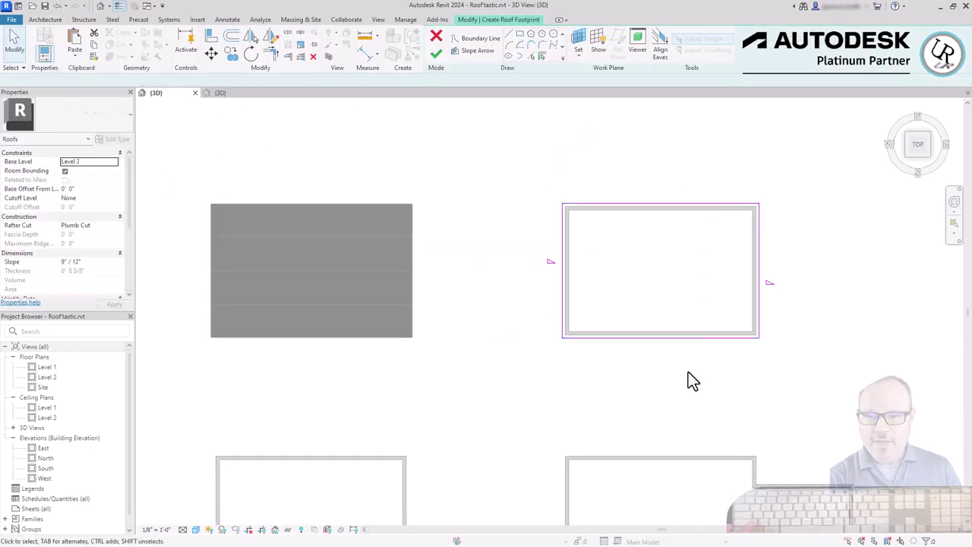
# Step: Set the slope of the footprint's east edge to 6" / 12" and finish the roof footprint
pyautogui.click(759, 305)
pyautogui.click(781, 281)
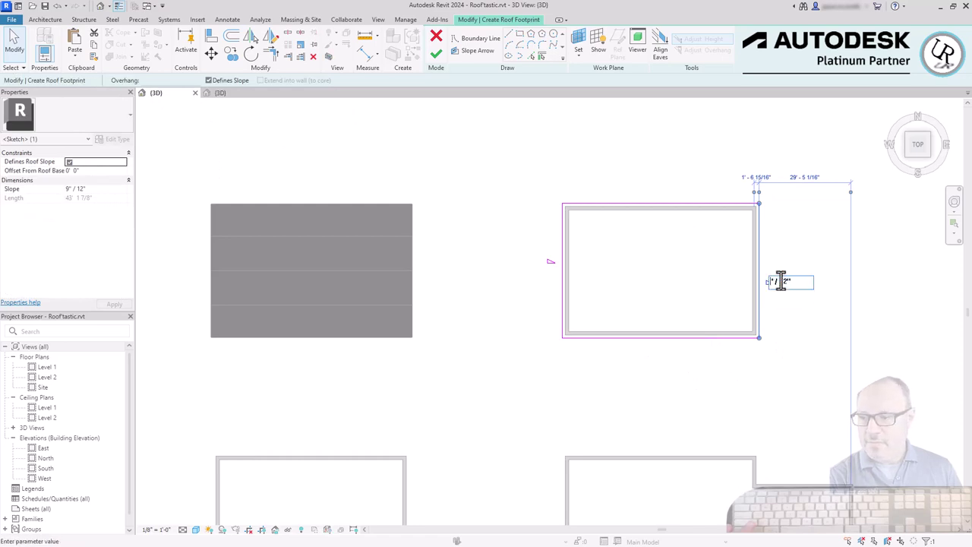
pyautogui.write('6')
pyautogui.press('Return')
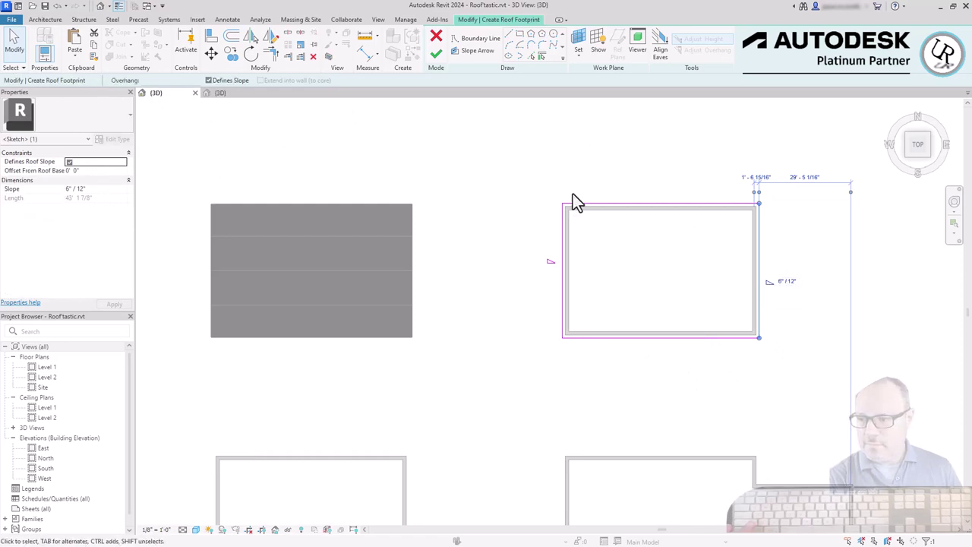
pyautogui.click(846, 340)
pyautogui.click(563, 307)
pyautogui.click(483, 161)
pyautogui.click(436, 53)
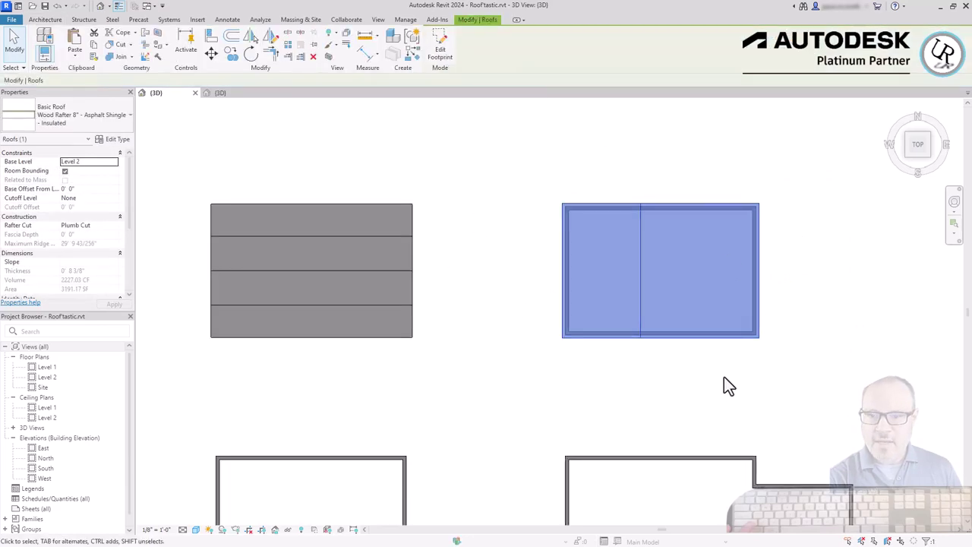
# Step: Attach the tops of the four walls beneath the new two-slope roof to that roof
pyautogui.keyDown('shift'); pyautogui.moveTo(707, 420); pyautogui.dragTo(700, 115, button='middle'); pyautogui.keyUp('shift')
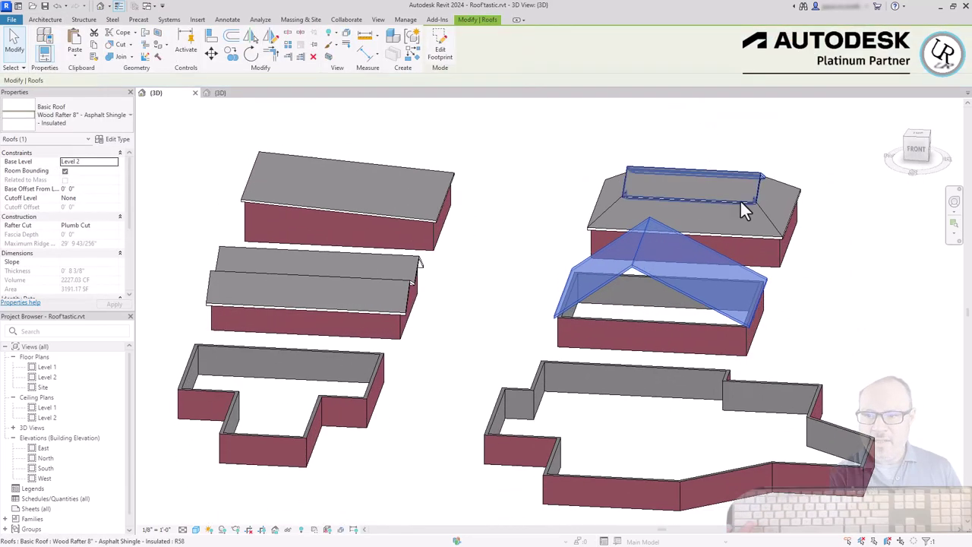
pyautogui.keyDown('shift'); pyautogui.moveTo(636, 379); pyautogui.dragTo(727, 315, button='middle'); pyautogui.keyUp('shift')
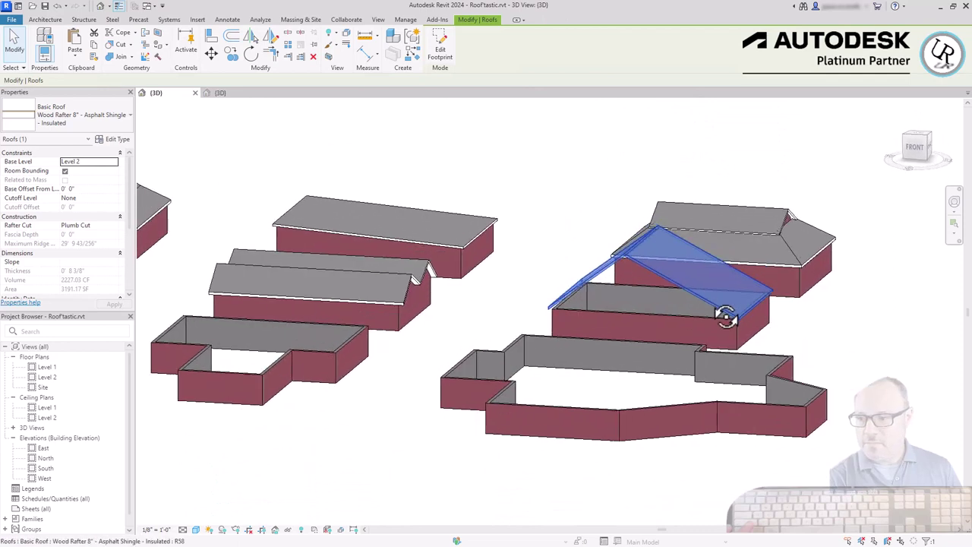
pyautogui.scroll(5, 594, 302)
pyautogui.press('Escape')
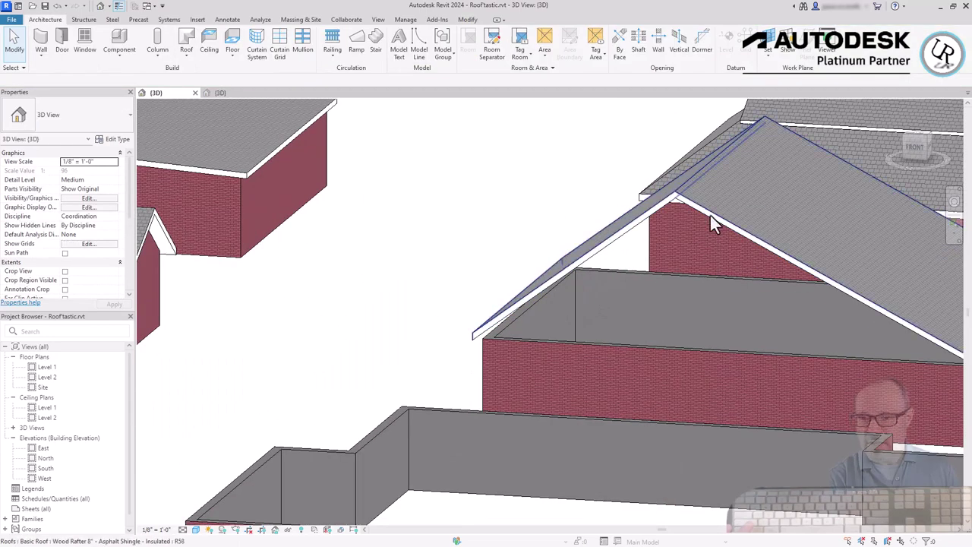
pyautogui.press('Tab')
pyautogui.click(724, 354)
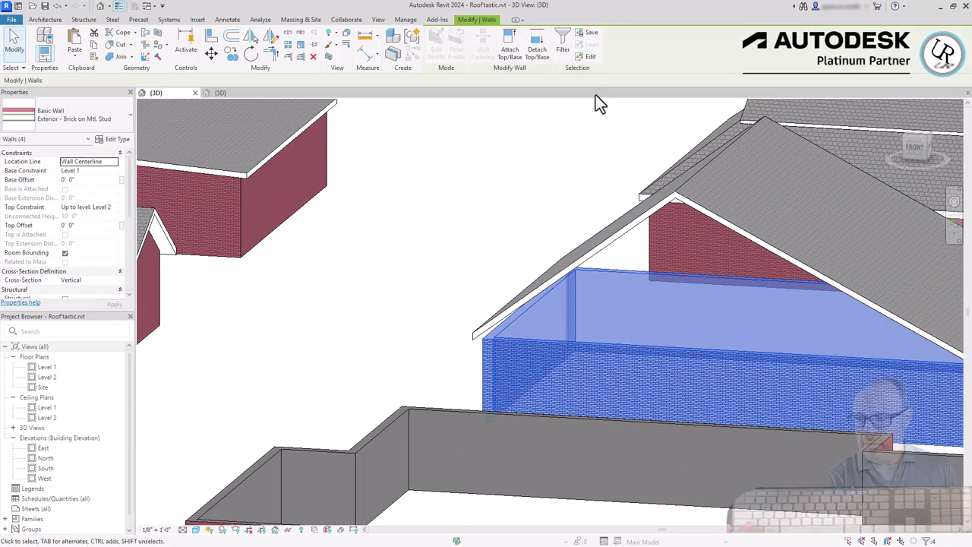
pyautogui.click(517, 58)
pyautogui.click(634, 234)
pyautogui.press('Escape')
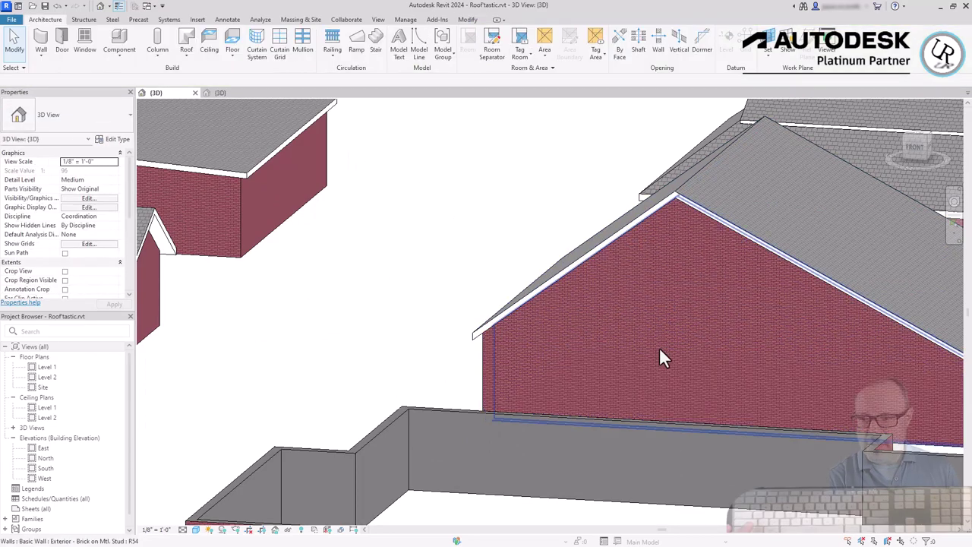
# Step: Lower the two-slope roof's ridge with its shape handle to a maximum ridge height of about 17' 1"
pyautogui.scroll(-5, 657, 359)
pyautogui.click(697, 302)
pyautogui.press('Escape')
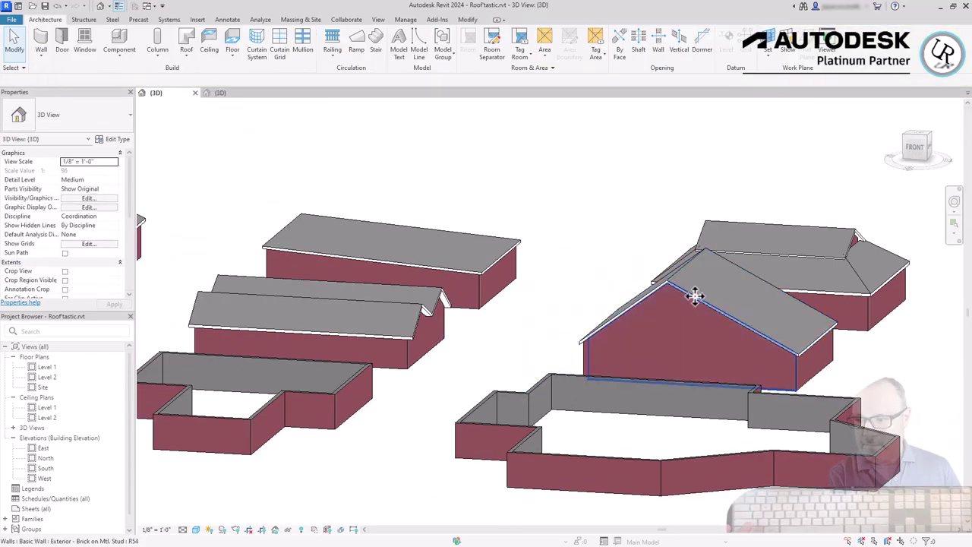
pyautogui.click(694, 294)
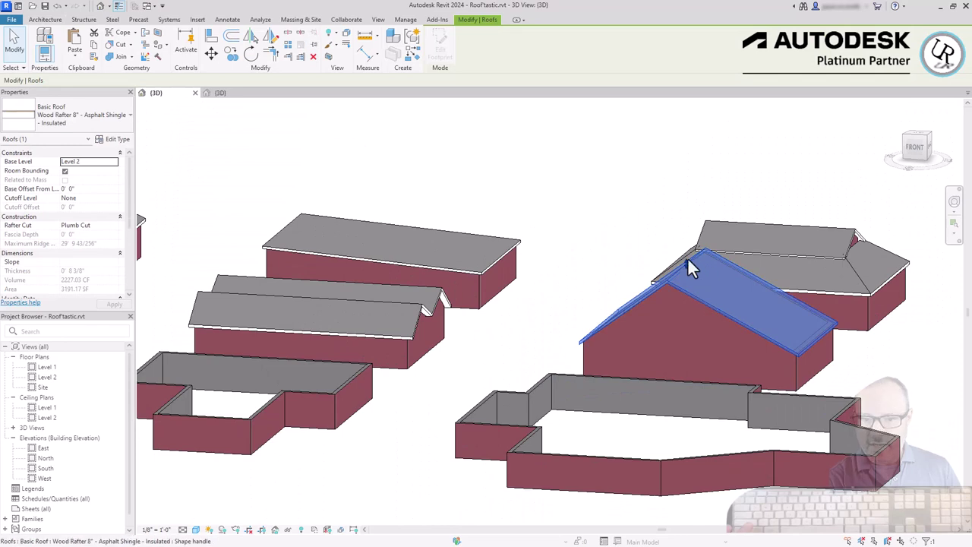
pyautogui.press('Escape')
pyautogui.scroll(5, 662, 300)
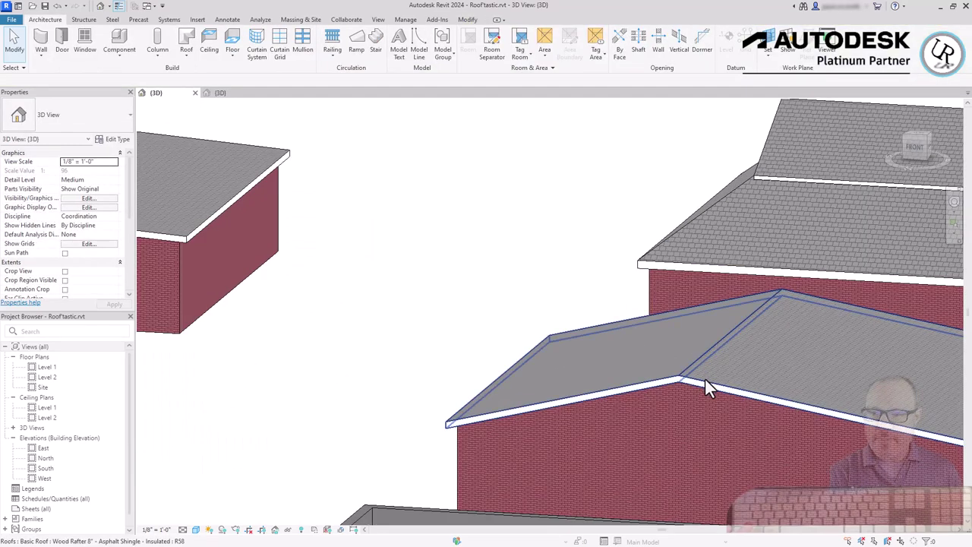
# Step: Reopen the two-slope roof's footprint and remove the slope definition from both short edges
pyautogui.doubleClick(705, 382)
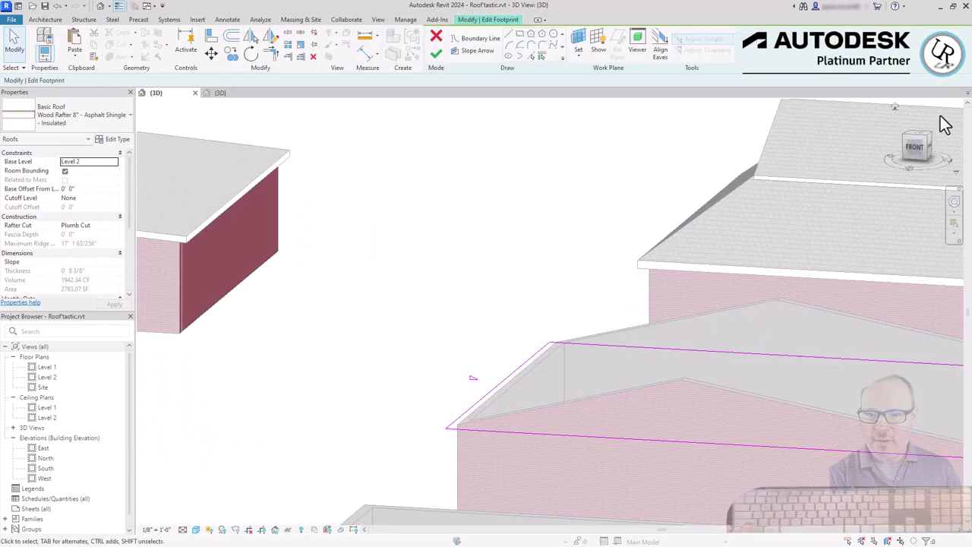
pyautogui.click(915, 137)
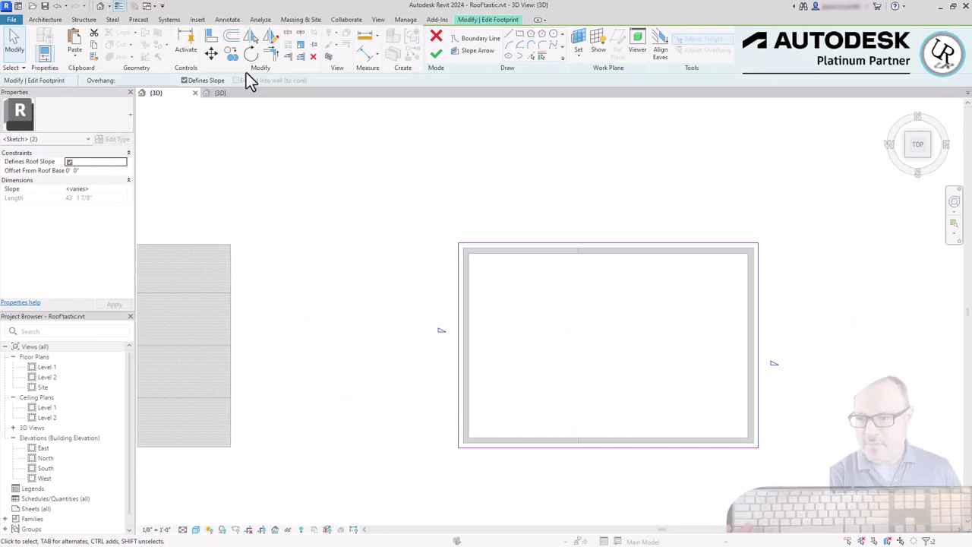
pyautogui.click(482, 98)
# Step: Draw two opposing slope arrows meeting head to head, 38' 6" from the east edge and 24' 7 7/8" from the west edge
pyautogui.click(474, 51)
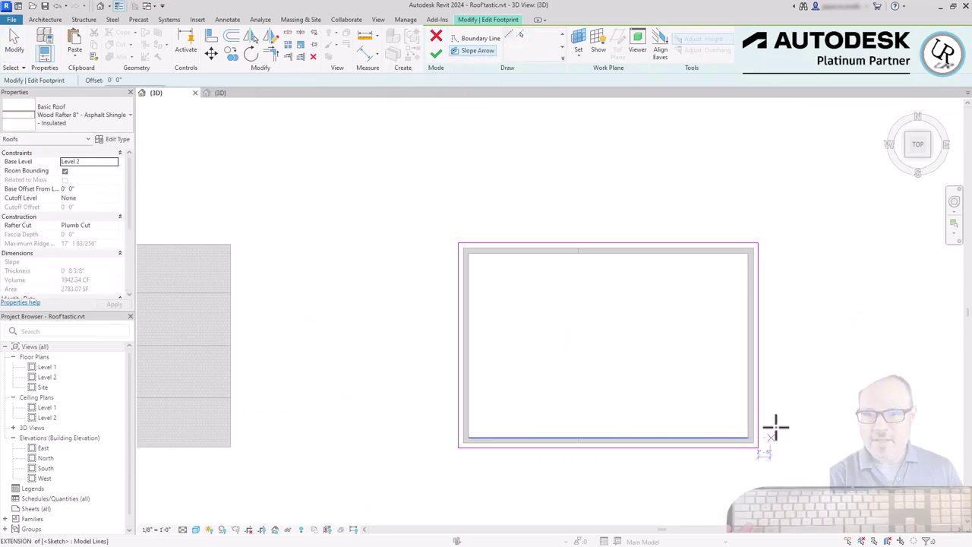
pyautogui.click(755, 406)
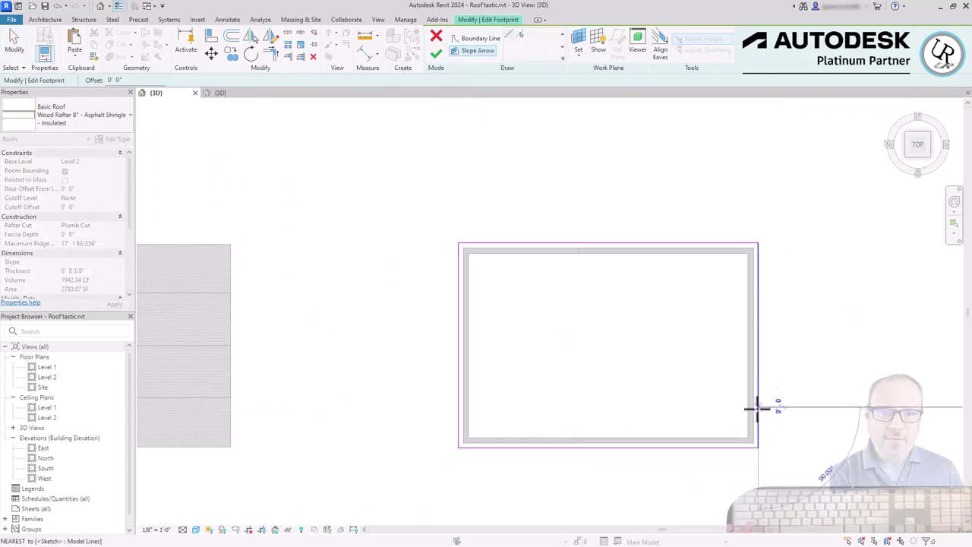
pyautogui.click(577, 404)
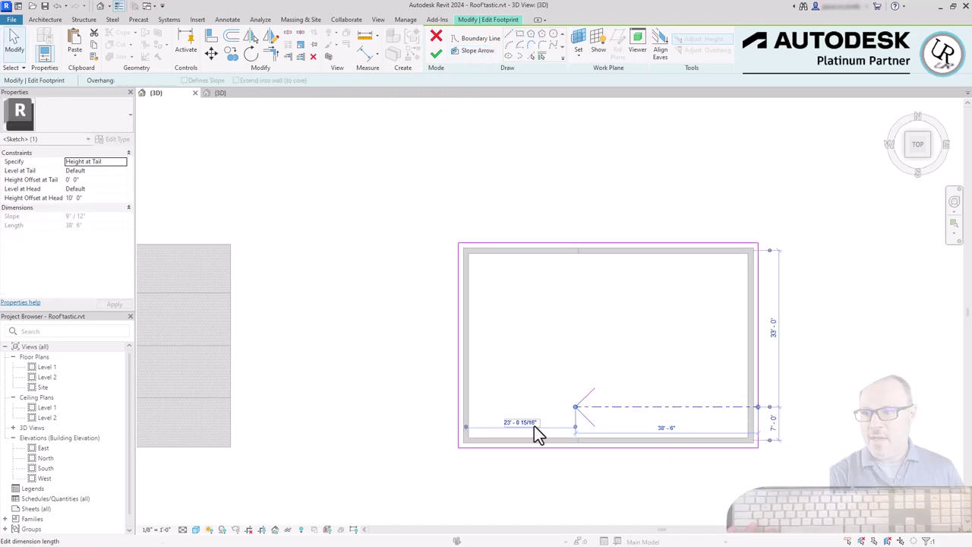
pyautogui.click(465, 407)
pyautogui.click(574, 406)
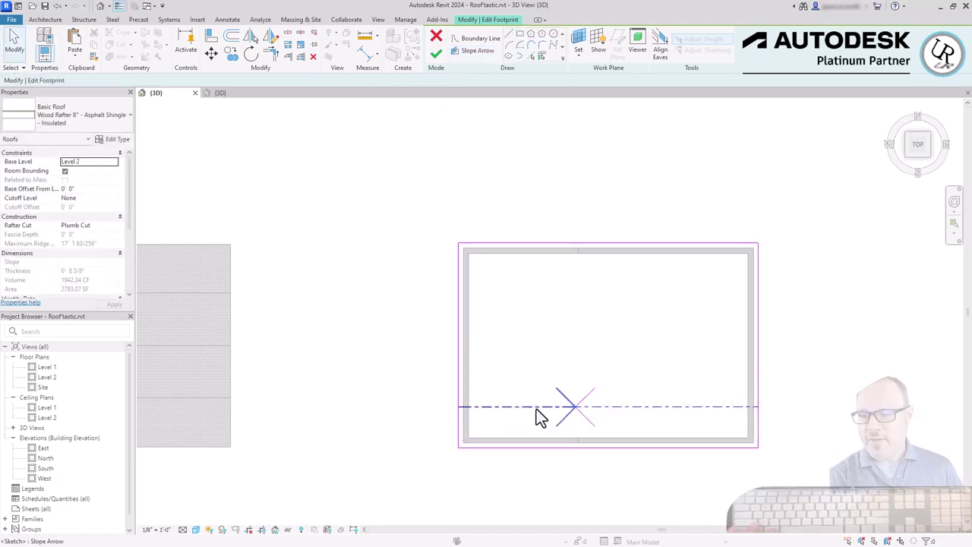
# Step: Check the Height Offset at Head of the west and east slope arrows
pyautogui.click(552, 407)
pyautogui.click(89, 198)
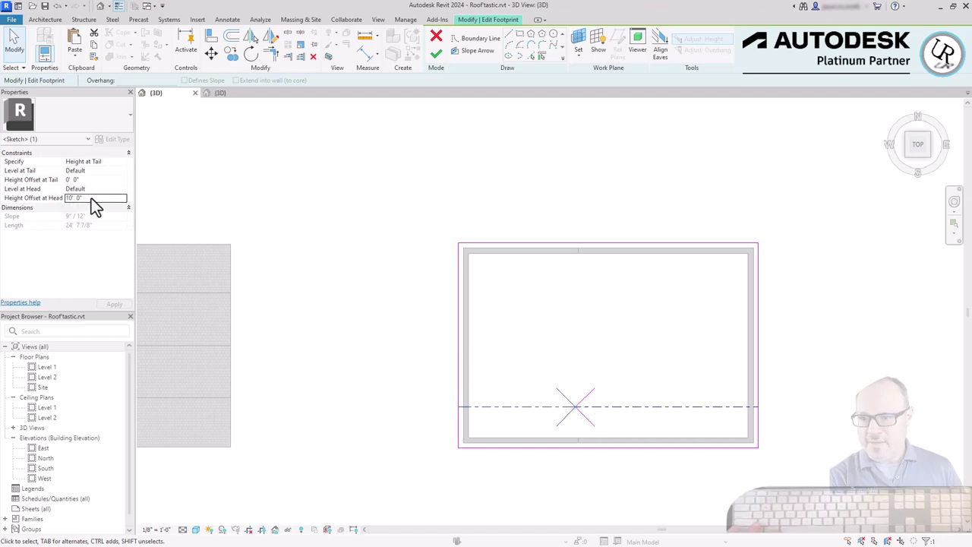
pyautogui.click(590, 399)
pyautogui.click(616, 408)
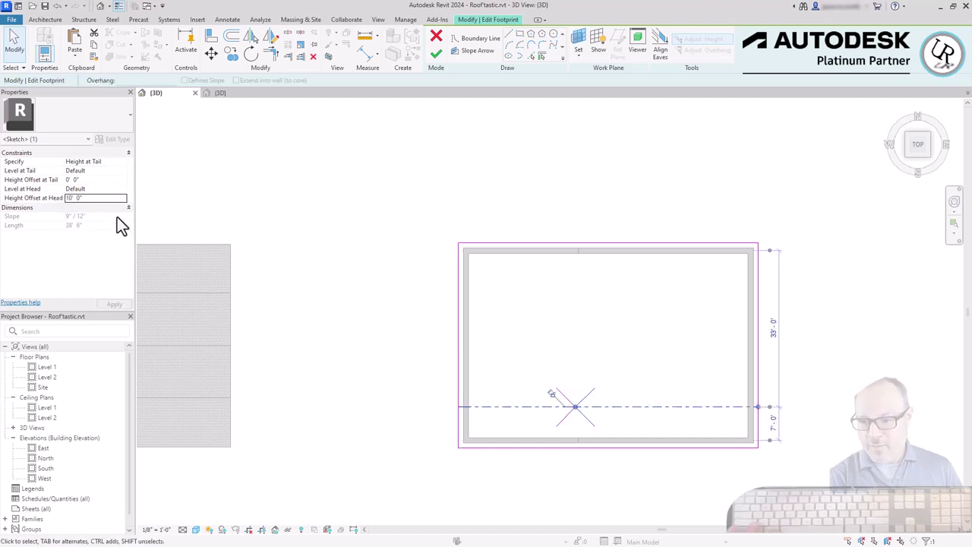
pyautogui.click(304, 152)
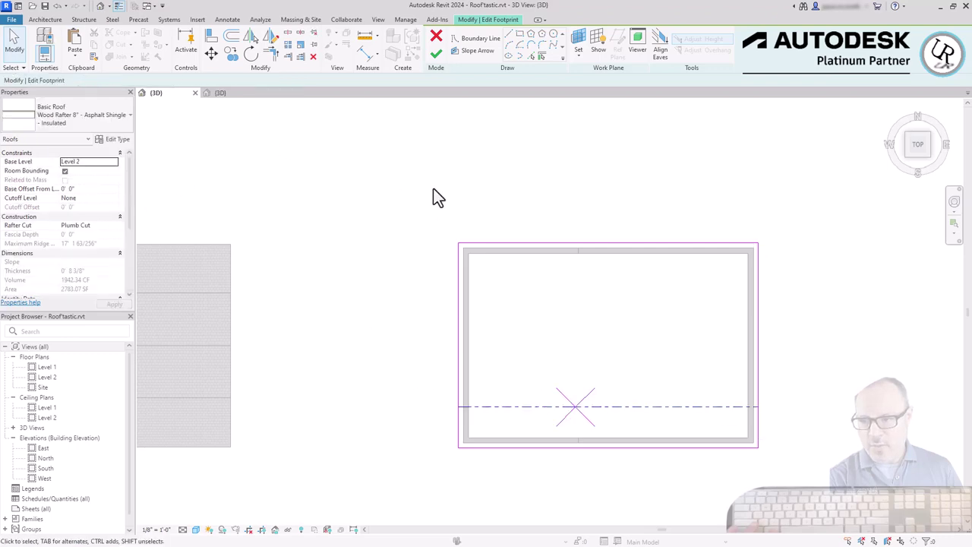
# Step: Finish the two-slope roof's edited footprint with the slope arrows in place
pyautogui.click(436, 64)
pyautogui.scroll(-3, 790, 414)
pyautogui.keyDown('shift'); pyautogui.moveTo(789, 415); pyautogui.dragTo(629, 268, button='middle'); pyautogui.keyUp('shift')
pyautogui.scroll(4, 638, 448)
pyautogui.scroll(1, 509, 256)
pyautogui.click(542, 227)
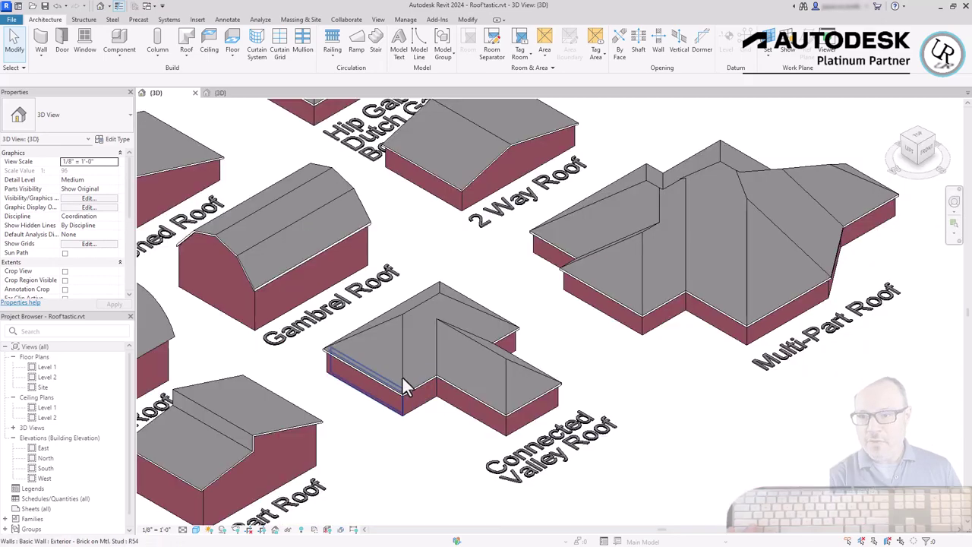
# Step: Examine the Connected Valley Roof example and select the separate roof over its projecting wing
pyautogui.click(408, 386)
pyautogui.click(381, 458)
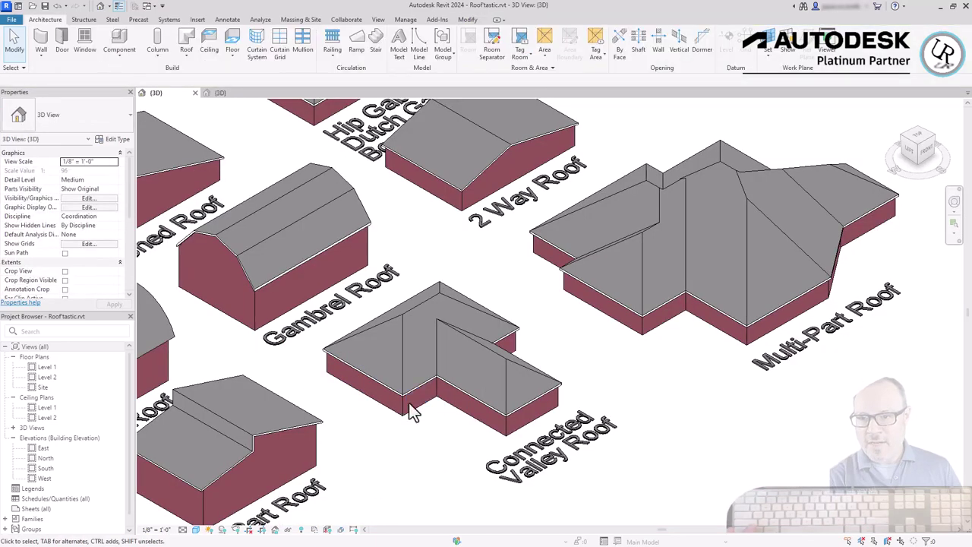
pyautogui.scroll(5, 532, 351)
pyautogui.click(530, 378)
pyautogui.scroll(-5, 479, 368)
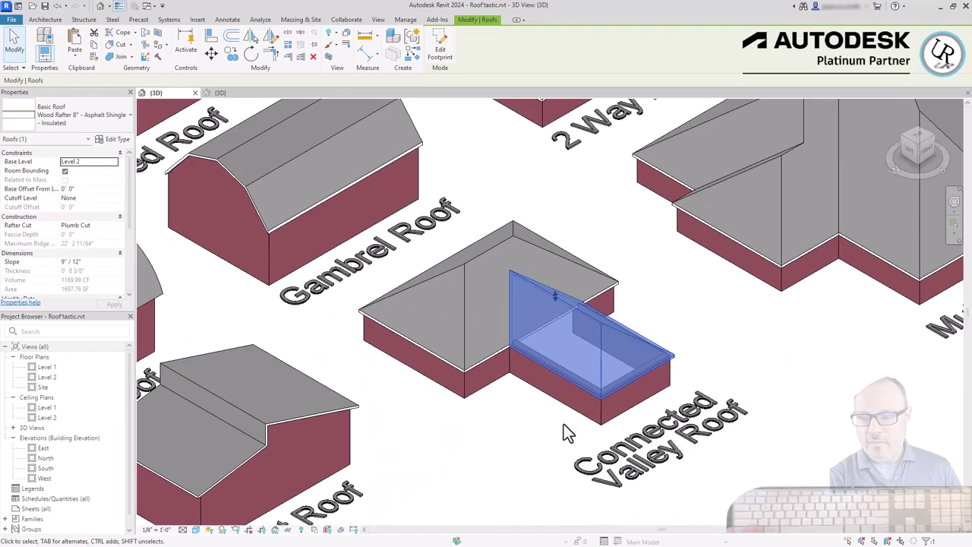
# Step: Isolate the eight T-shaped walls for the connected valley roof in a top-down view
pyautogui.click(468, 302)
pyautogui.press('Escape')
pyautogui.scroll(-5, 449, 320)
pyautogui.click(918, 144)
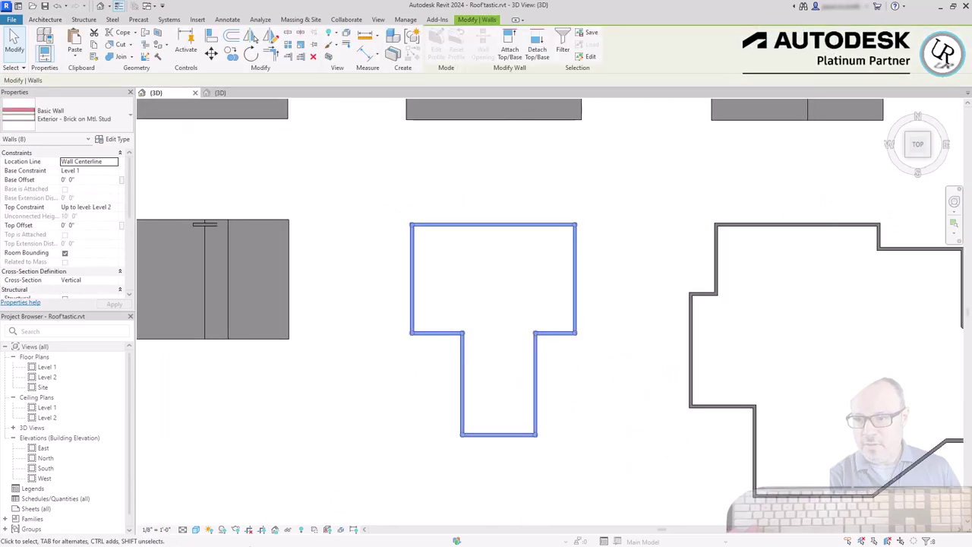
pyautogui.press('h')
pyautogui.press('i')
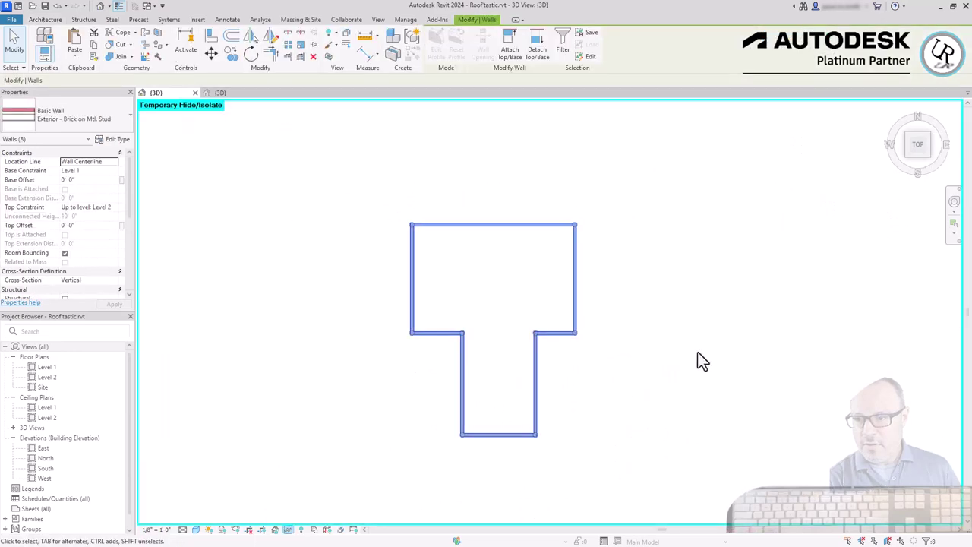
pyautogui.press('Escape')
# Step: Create a four-sided hip roof on Level 2 with a rectangular footprint over the wide main part of the walls
pyautogui.click(186, 42)
pyautogui.click(473, 297)
pyautogui.click(410, 224)
pyautogui.click(576, 332)
pyautogui.moveTo(532, 334)
pyautogui.keyDown('shift'); pyautogui.mouseDown(button='middle')
pyautogui.moveTo(568, 341)
pyautogui.moveTo(633, 196)
pyautogui.mouseUp(button='middle'); pyautogui.keyUp('shift')
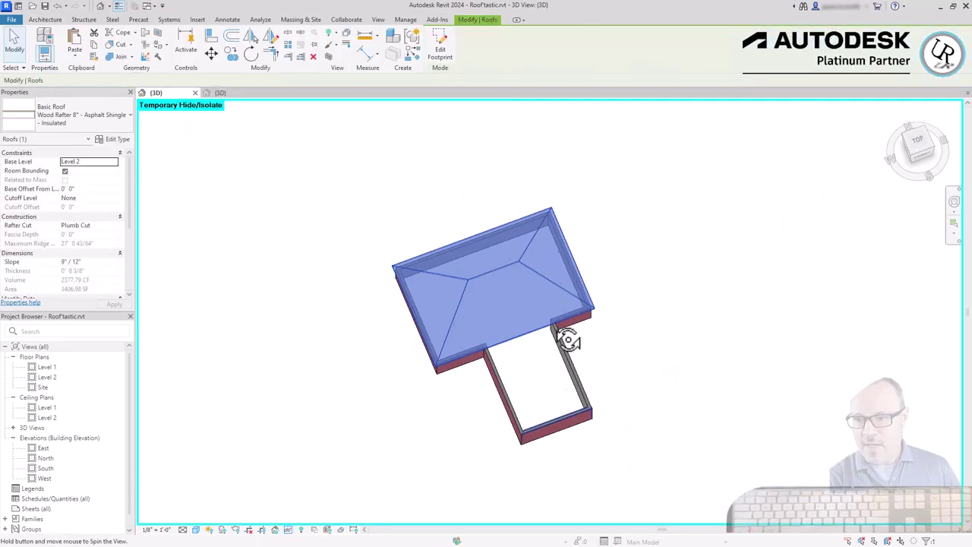
pyautogui.click(461, 445)
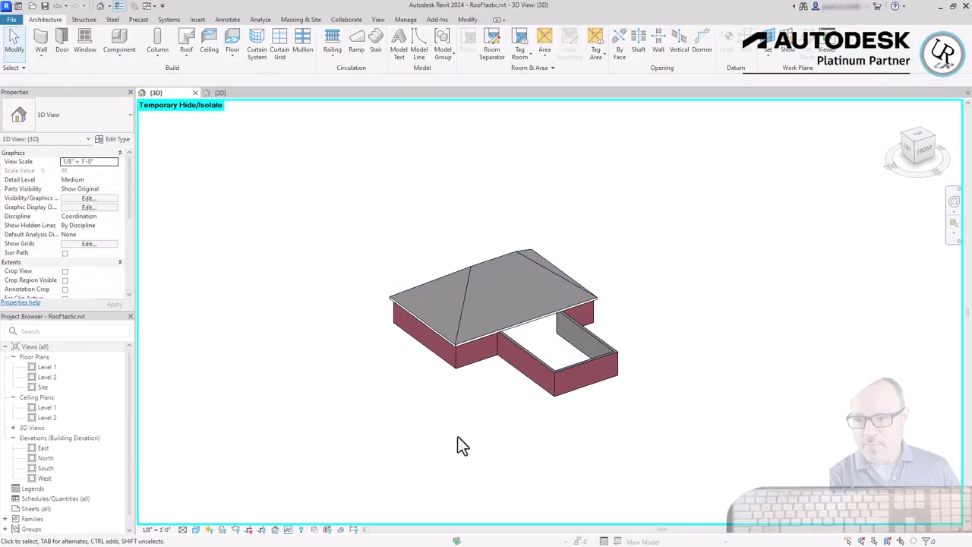
# Step: Start a separate footprint roof and sketch a rectangle about 30' by 21' 4" over the outer end of the projecting wing
pyautogui.scroll(3, 463, 460)
pyautogui.scroll(-2, 465, 448)
pyautogui.click(918, 138)
pyautogui.click(188, 39)
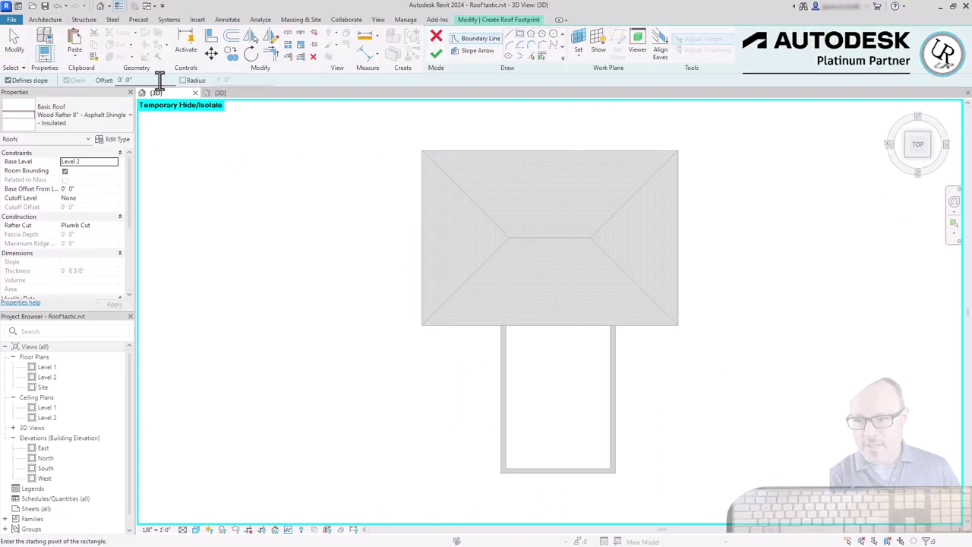
pyautogui.click(502, 472)
pyautogui.click(597, 374)
pyautogui.press('Escape')
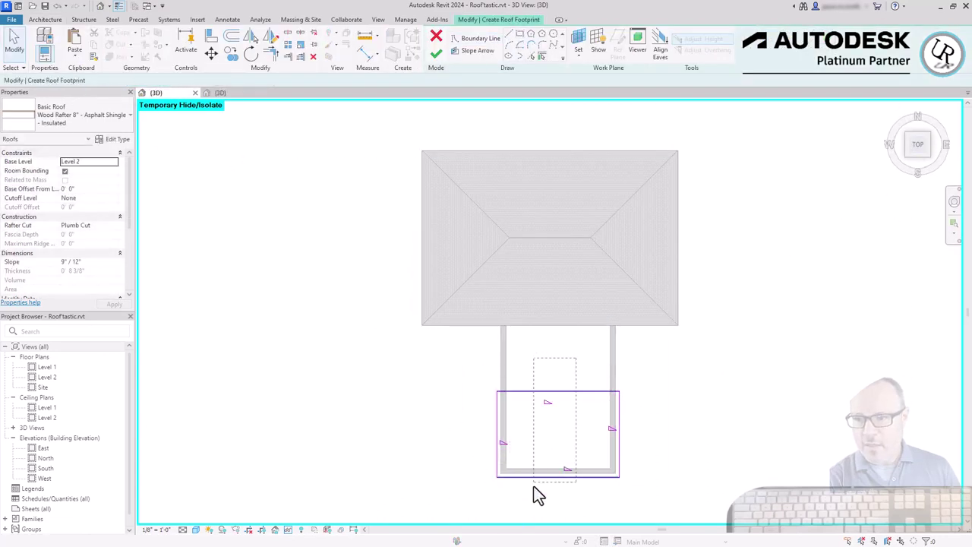
# Step: Complete the wing roof with no defined slope on the edge facing the main roof and 6" / 12" on the other edges
pyautogui.click(543, 438)
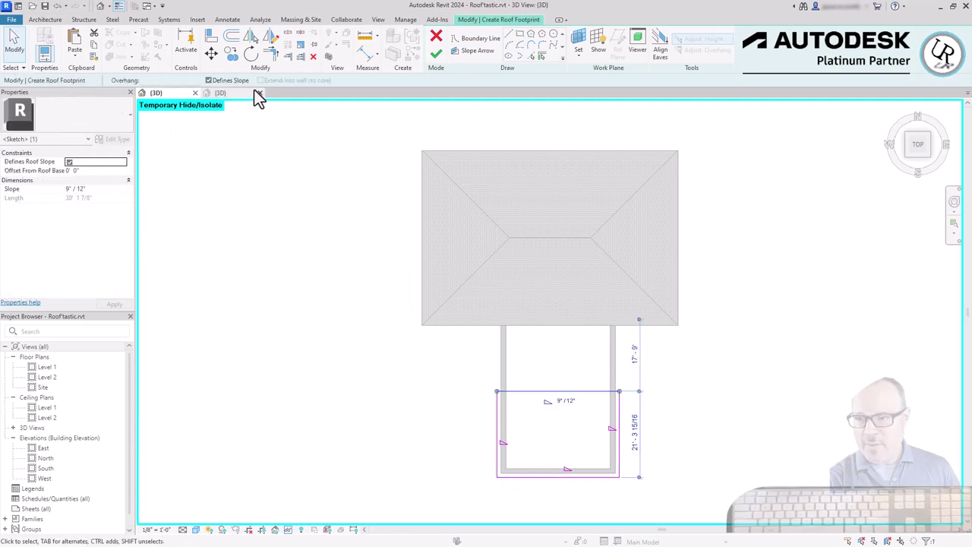
pyautogui.press('Escape')
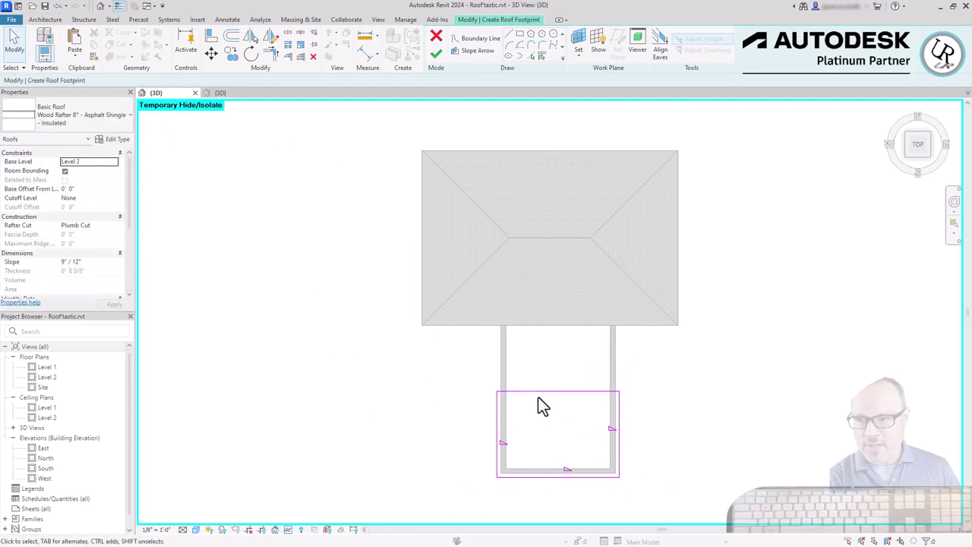
pyautogui.click(539, 393)
pyautogui.moveTo(612, 462)
pyautogui.mouseDown()
pyautogui.moveTo(491, 512)
pyautogui.moveTo(454, 507)
pyautogui.mouseUp()
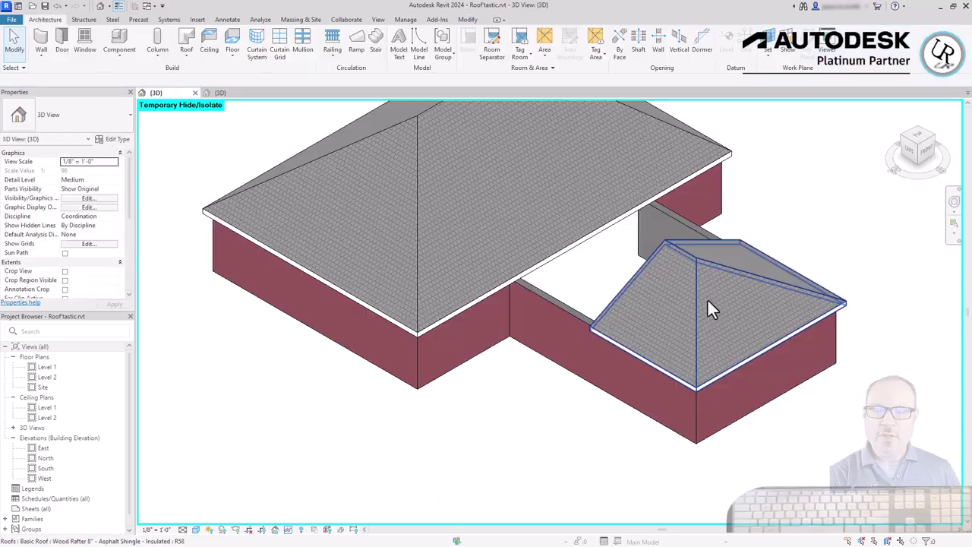
# Step: Examine the wing roof's open end and its gap to the main hip roof from the side
pyautogui.click(700, 287)
pyautogui.moveTo(503, 395)
pyautogui.keyDown('shift'); pyautogui.mouseDown(button='middle')
pyautogui.moveTo(612, 235)
pyautogui.moveTo(411, 318)
pyautogui.mouseUp(button='middle'); pyautogui.keyUp('shift')
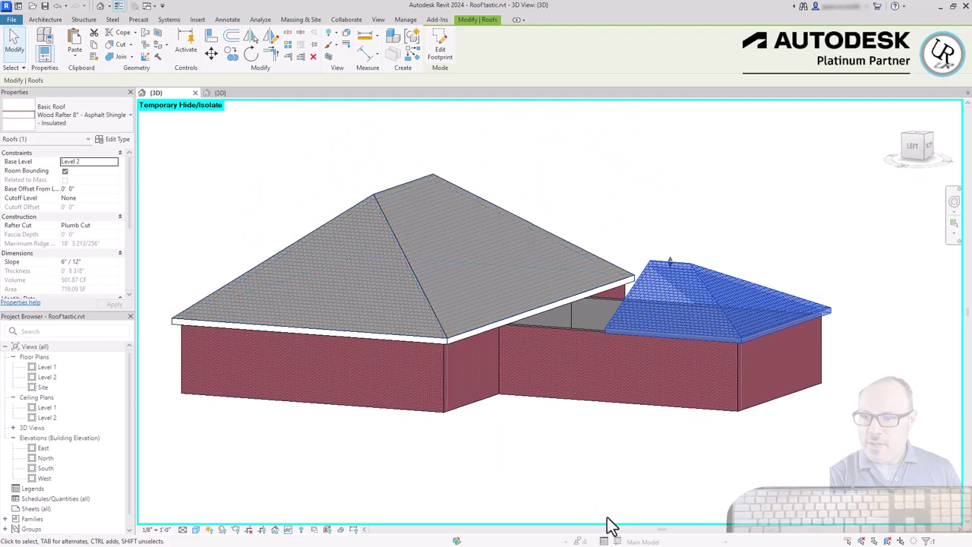
pyautogui.press('Escape')
pyautogui.scroll(5, 560, 301)
pyautogui.click(642, 367)
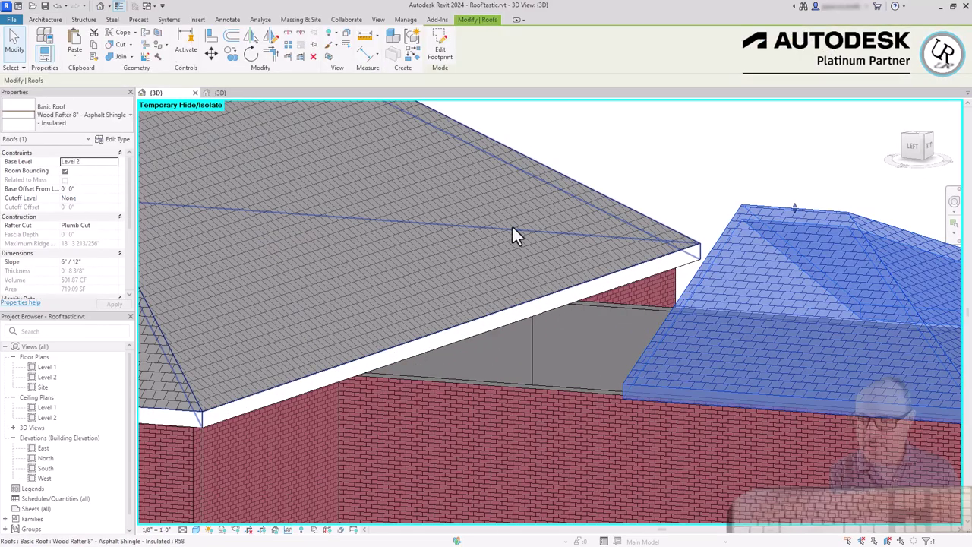
pyautogui.press('z')
pyautogui.press('f')
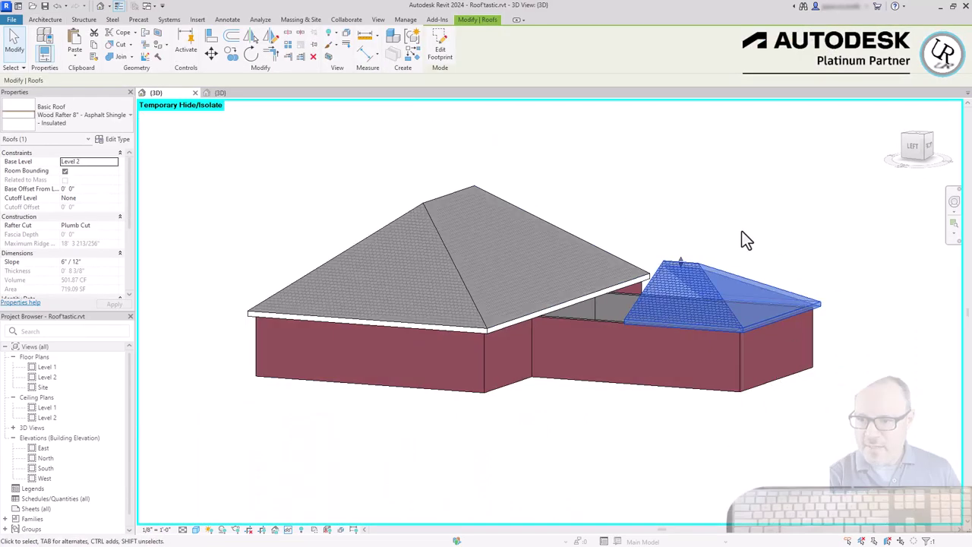
pyautogui.press('Escape')
# Step: Join the open end of the wing roof to the facing slope of the main hip roof with Join/Unjoin Roof
pyautogui.click(468, 21)
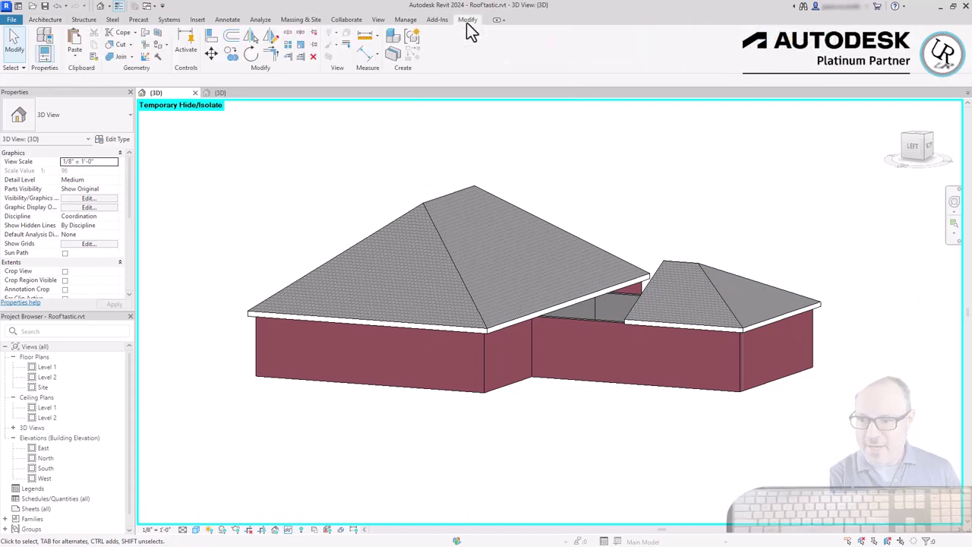
pyautogui.click(150, 42)
pyautogui.scroll(6, 614, 275)
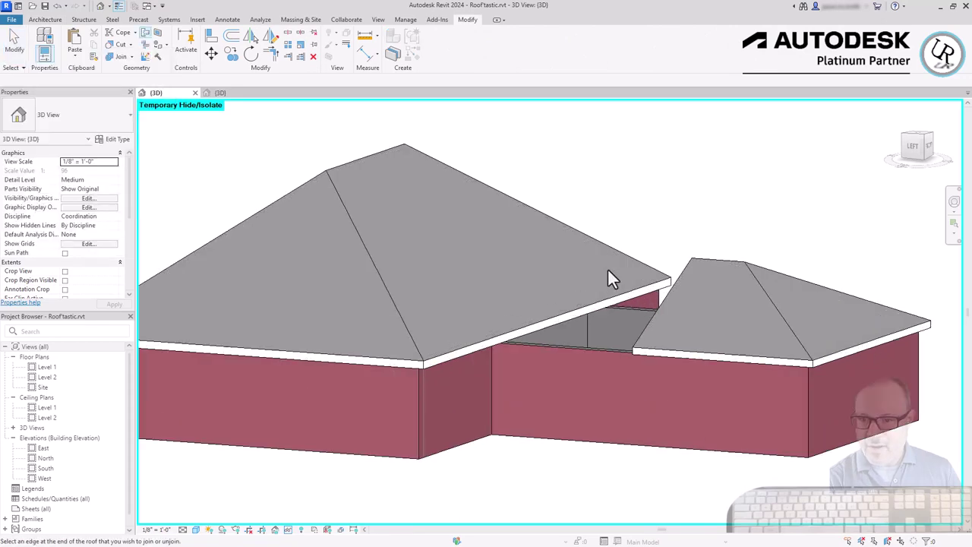
pyautogui.click(701, 353)
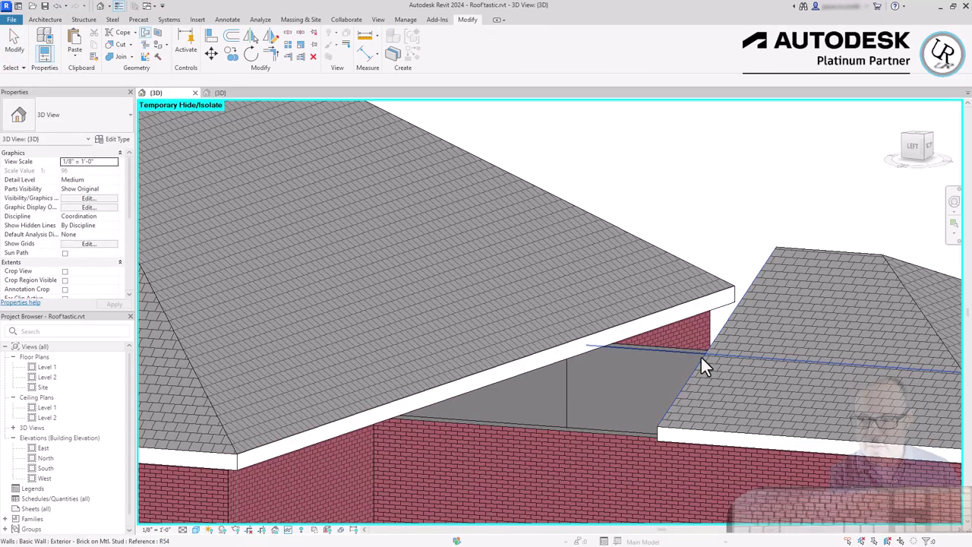
pyautogui.click(793, 343)
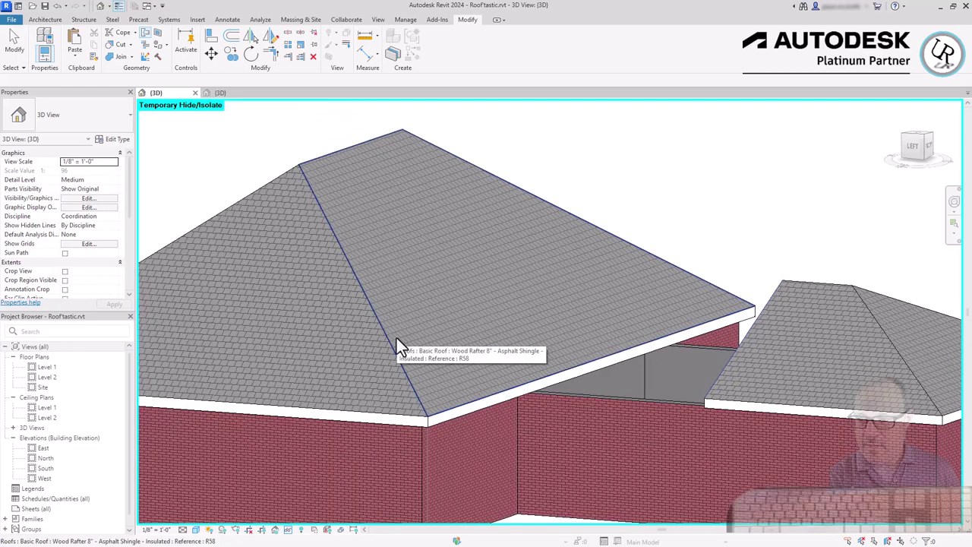
pyautogui.click(396, 338)
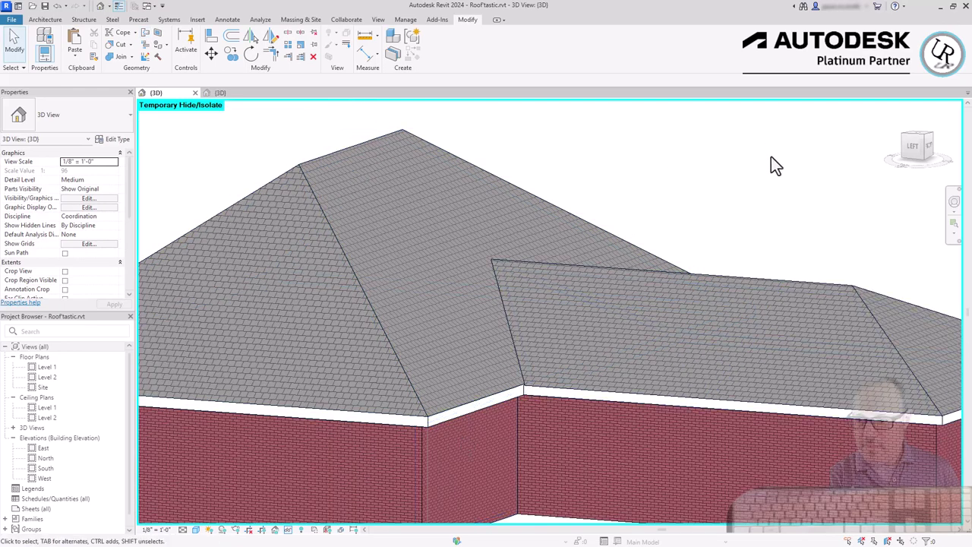
# Step: Inspect the joined wing roof and its valleys against the main roof, and restore the temporarily hidden elements
pyautogui.scroll(5, 509, 384)
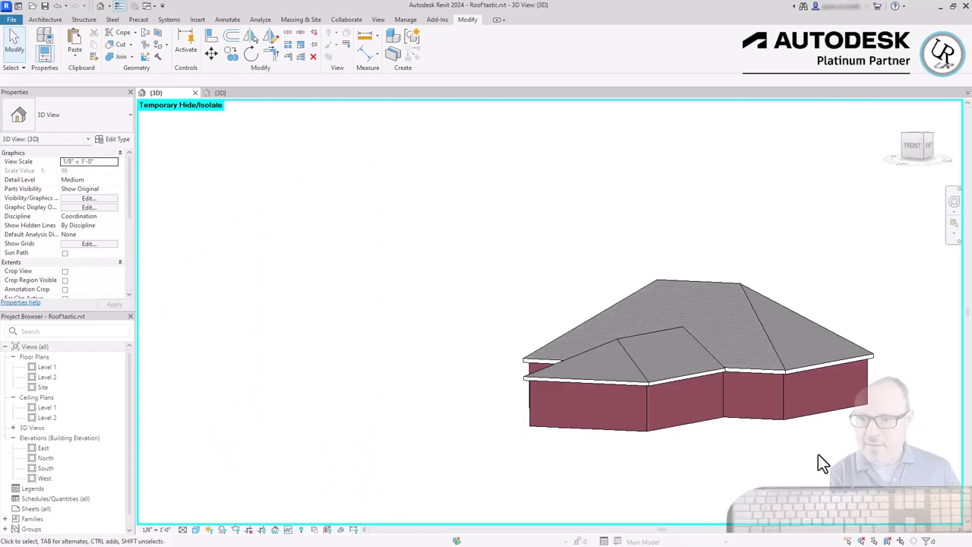
pyautogui.scroll(2, 551, 449)
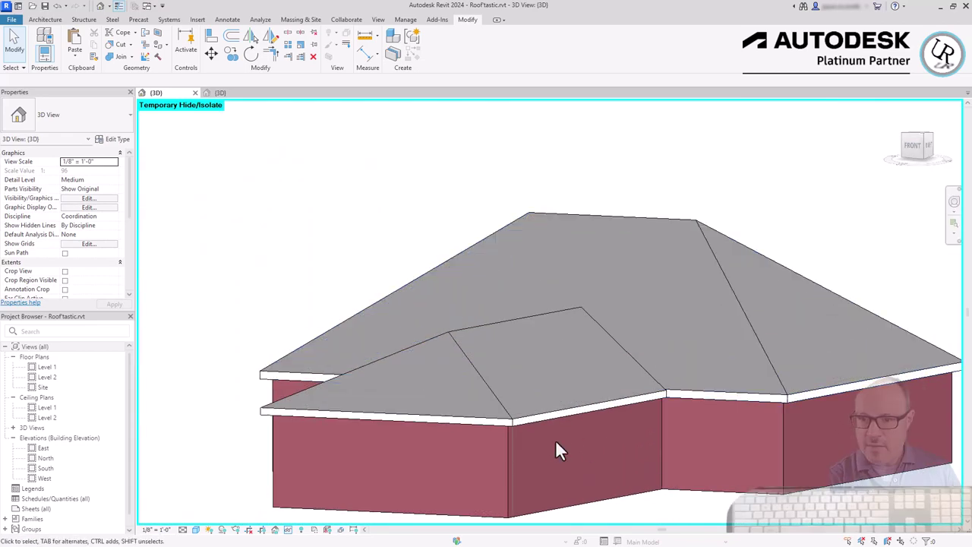
pyautogui.click(557, 408)
pyautogui.keyDown('shift'); pyautogui.moveTo(557, 407); pyautogui.dragTo(639, 322, button='middle'); pyautogui.keyUp('shift')
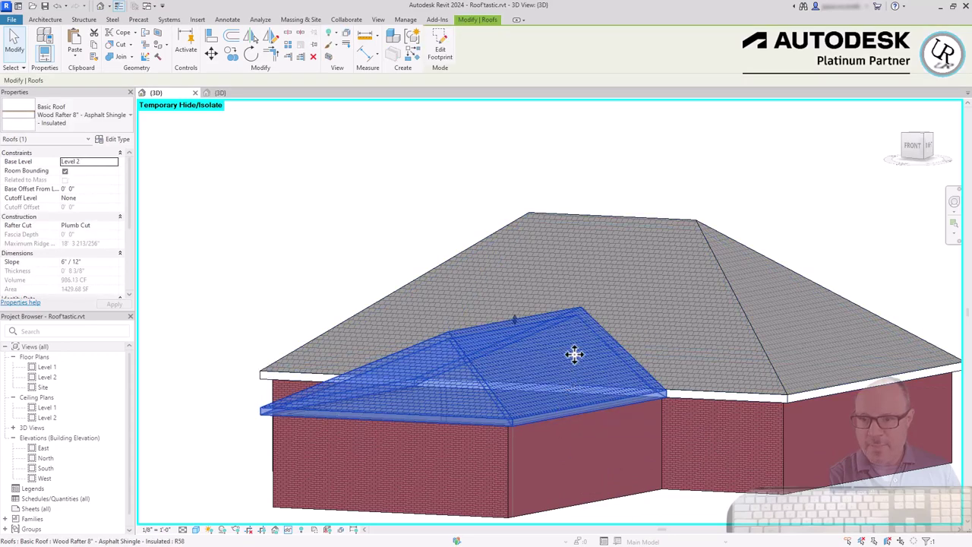
pyautogui.scroll(4, 640, 412)
pyautogui.scroll(2, 642, 396)
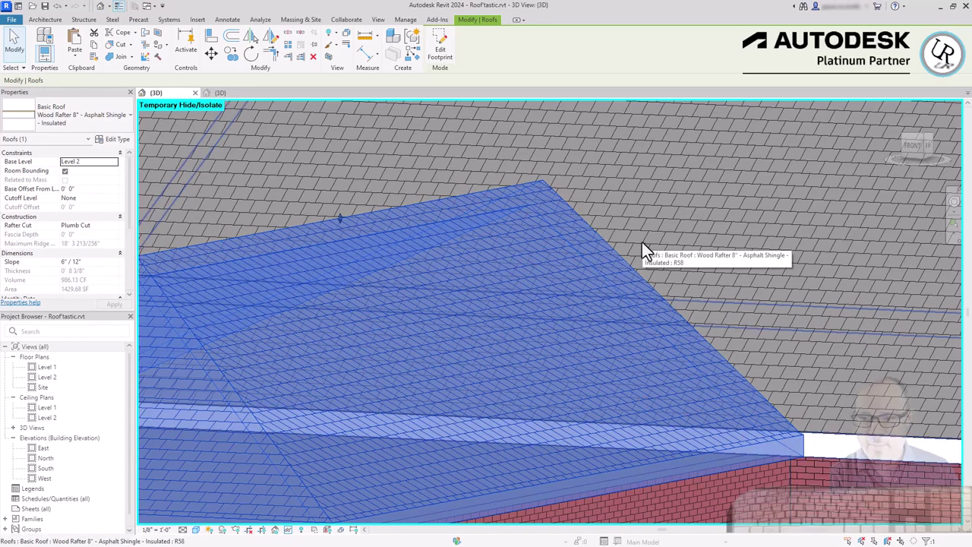
pyautogui.scroll(-5, 434, 397)
pyautogui.keyDown('shift'); pyautogui.moveTo(369, 362); pyautogui.dragTo(517, 336, button='middle'); pyautogui.keyUp('shift')
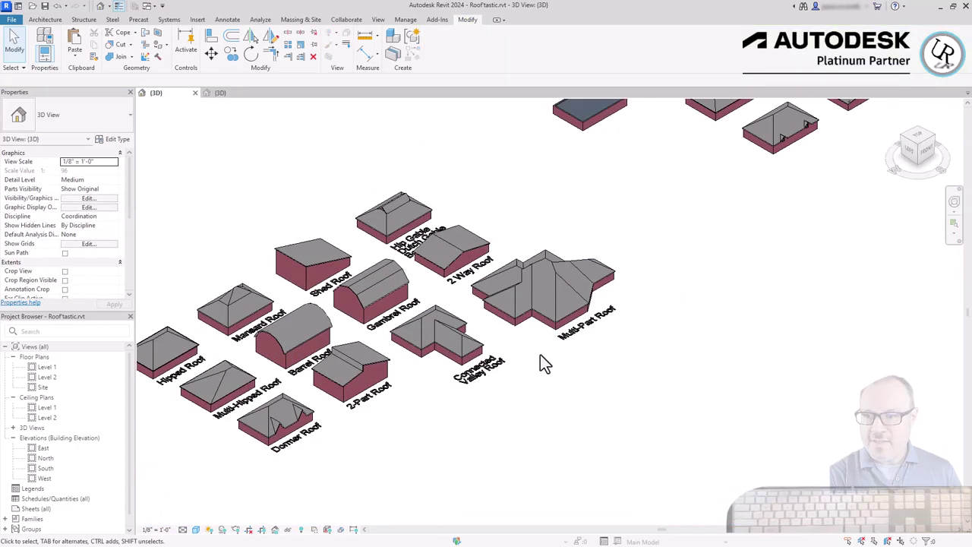
# Step: Examine the finished Multi-Part Roof example from several sides and locate its roofless copy among the practice buildings
pyautogui.scroll(5, 571, 269)
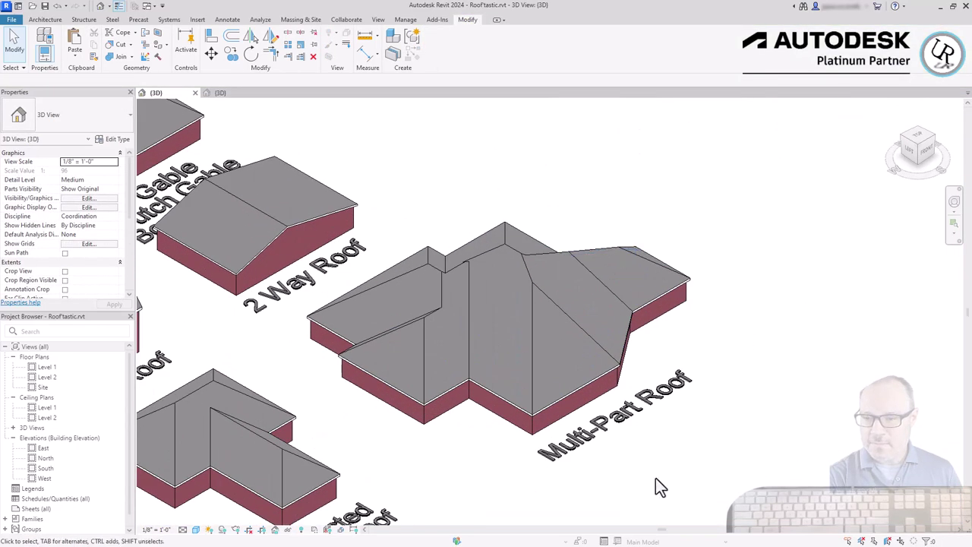
pyautogui.click(590, 333)
pyautogui.keyDown('shift'); pyautogui.moveTo(590, 332); pyautogui.dragTo(771, 304, button='middle'); pyautogui.keyUp('shift')
pyautogui.click(771, 307)
pyautogui.scroll(2, 487, 313)
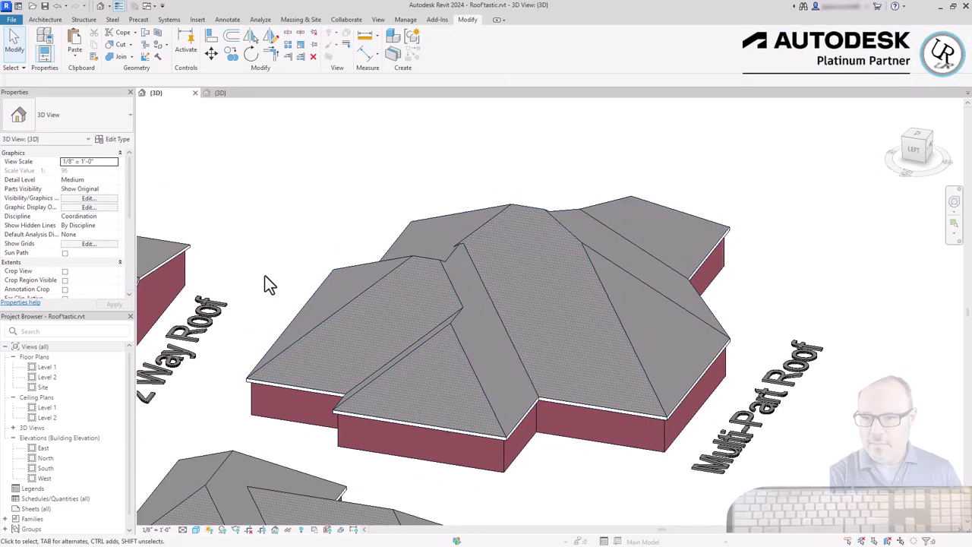
pyautogui.scroll(-5, 290, 279)
pyautogui.keyDown('shift'); pyautogui.moveTo(772, 354); pyautogui.dragTo(441, 332, button='middle'); pyautogui.keyUp('shift')
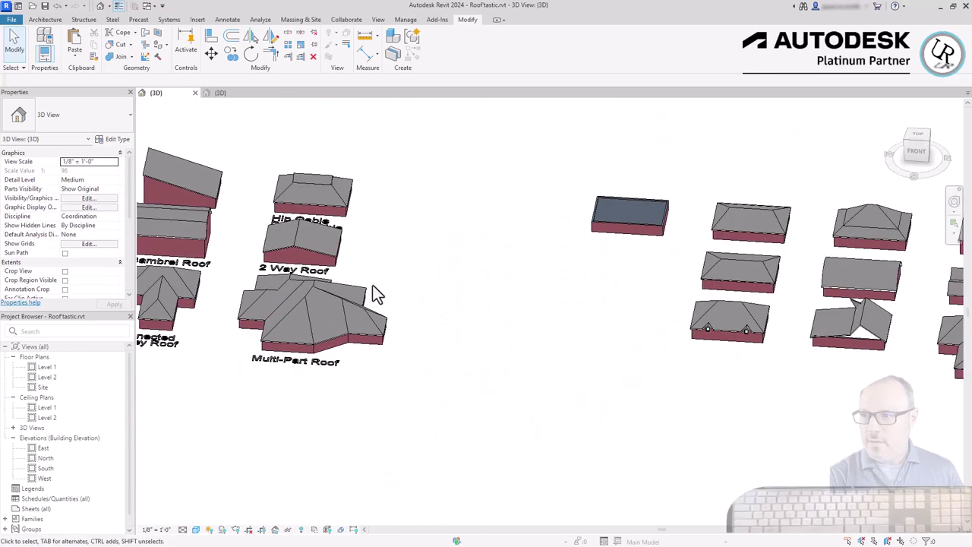
pyautogui.scroll(-3, 532, 303)
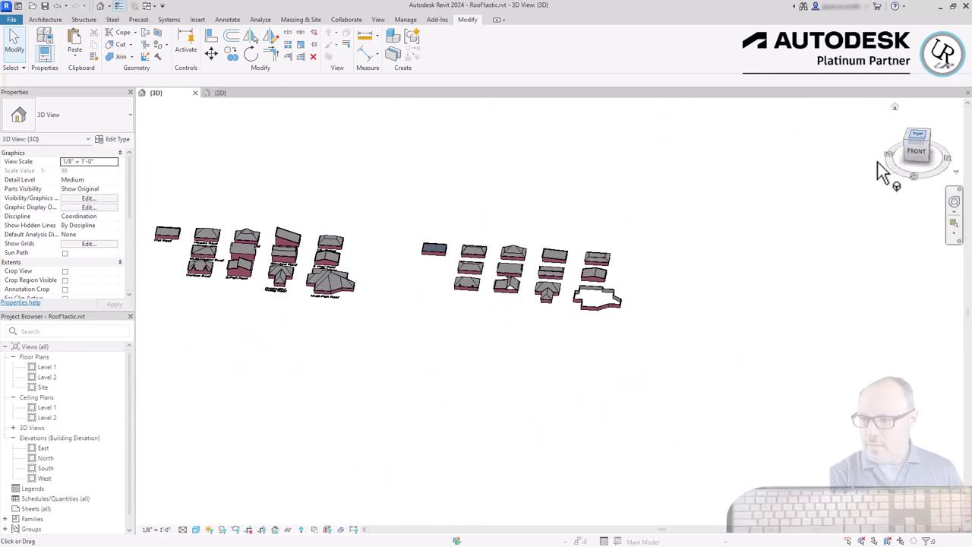
# Step: Start a footprint roof on Level 2 over the multi-part walls and pick the west and north walls with a sloped 1' 0" overhang
pyautogui.click(916, 136)
pyautogui.press('r')
pyautogui.press('f')
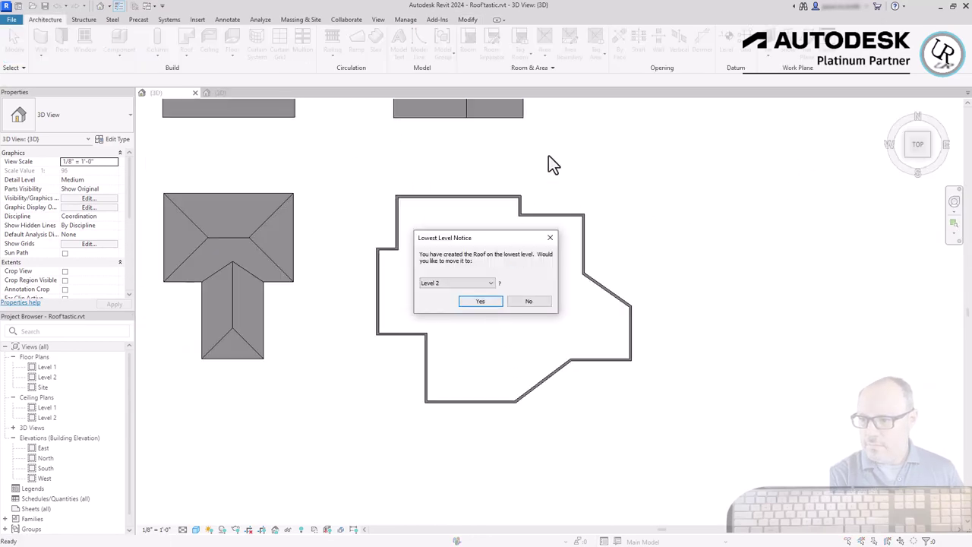
pyautogui.press('Return')
pyautogui.click(542, 60)
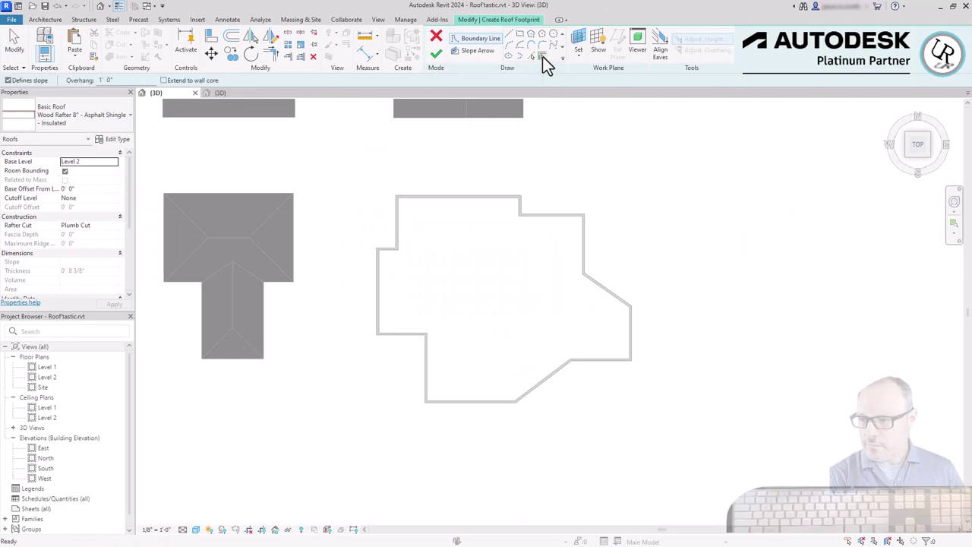
pyautogui.scroll(3, 414, 205)
pyautogui.click(379, 246)
pyautogui.click(343, 330)
pyautogui.click(395, 465)
pyautogui.click(448, 189)
pyautogui.click(634, 205)
pyautogui.click(698, 224)
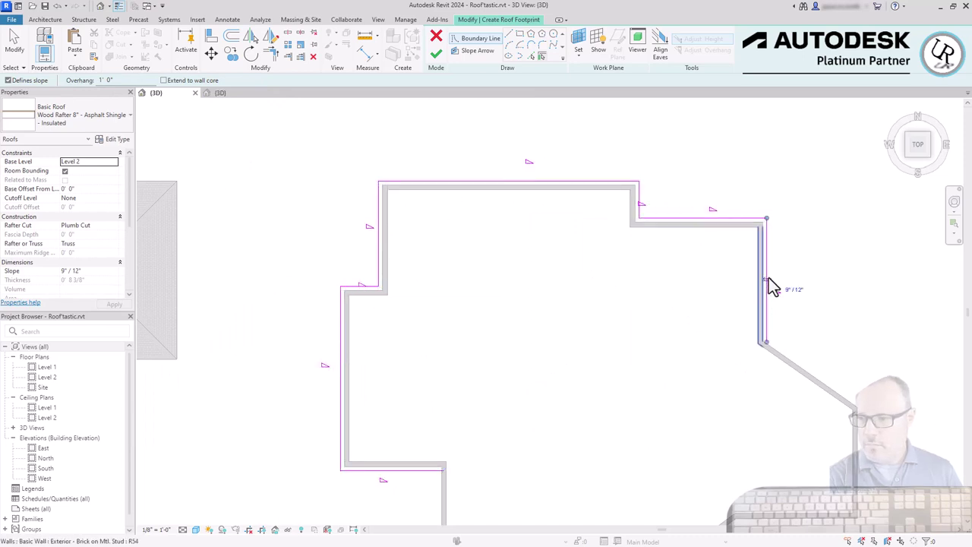
# Step: Pick the remaining east, south and angled walls to close the sloped boundary and finish the multi-part roof
pyautogui.click(765, 275)
pyautogui.click(832, 395)
pyautogui.moveTo(831, 395); pyautogui.dragTo(796, 321, button='middle')
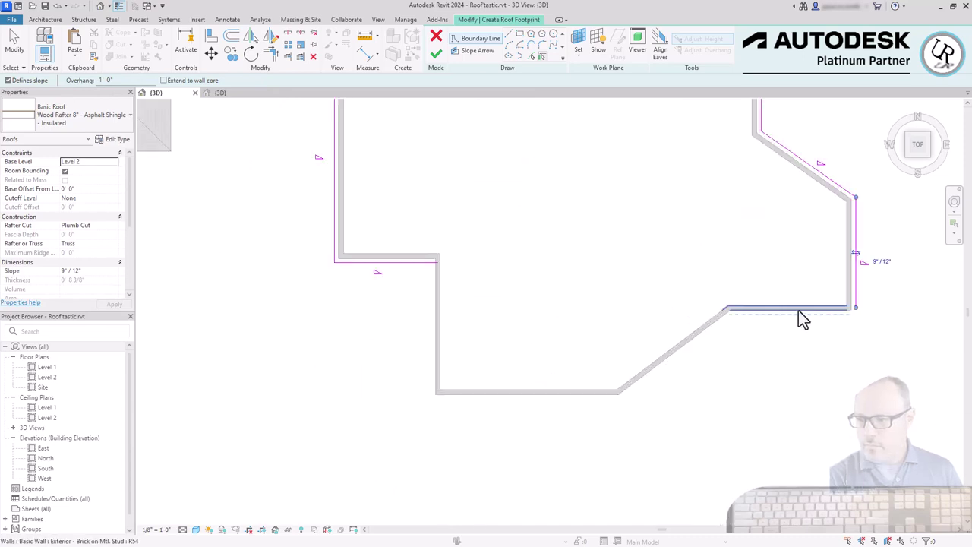
pyautogui.click(611, 398)
pyautogui.press('z')
pyautogui.press('f')
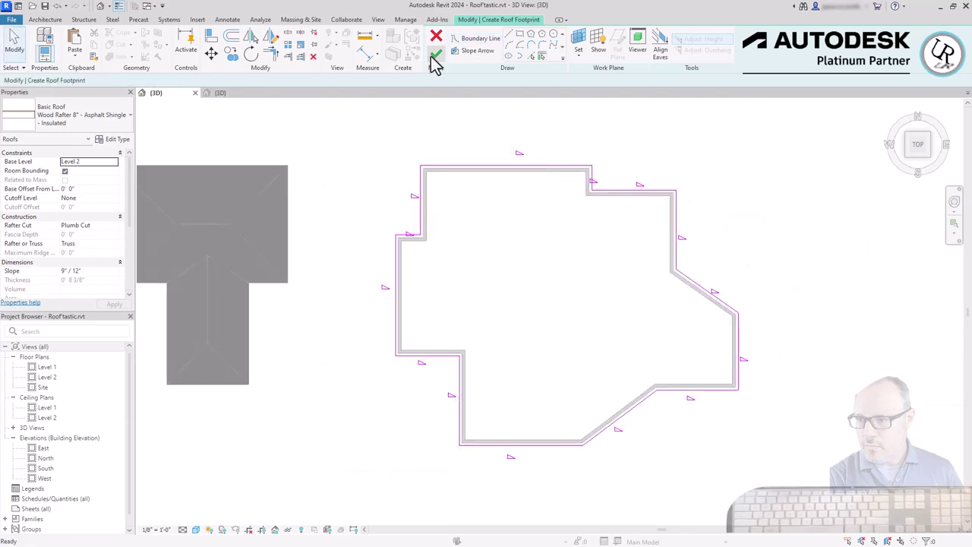
pyautogui.click(436, 54)
pyautogui.click(790, 246)
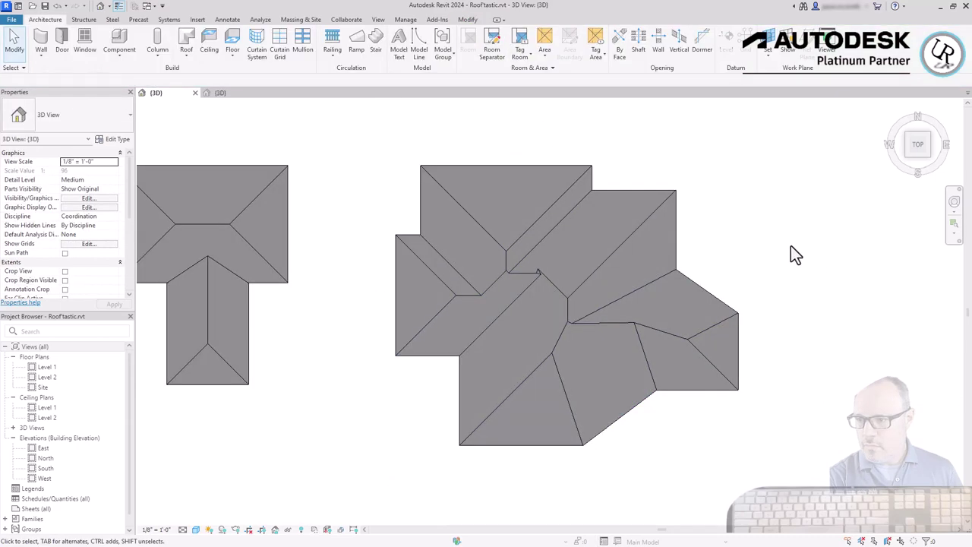
# Step: Select the new multi-part roof and adjust the ridge heights over its west side with the shape handles
pyautogui.click(588, 318)
pyautogui.keyDown('shift'); pyautogui.moveTo(618, 455); pyautogui.dragTo(577, 327, button='middle'); pyautogui.keyUp('shift')
pyautogui.click(752, 513)
pyautogui.keyDown('shift'); pyautogui.moveTo(607, 274); pyautogui.dragTo(747, 336, button='middle'); pyautogui.keyUp('shift')
pyautogui.click(761, 337)
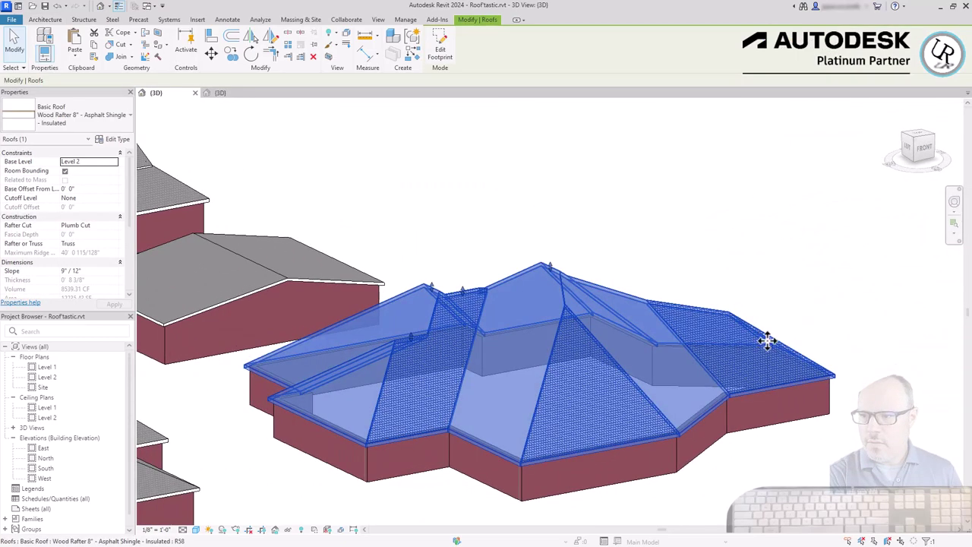
pyautogui.scroll(5, 412, 339)
pyautogui.moveTo(411, 339); pyautogui.dragTo(462, 365)
pyautogui.moveTo(448, 278); pyautogui.dragTo(532, 314)
# Step: Adjust the multi-part roof's northwest ridge height further with its shape handle, checking the slopes from the back
pyautogui.click(451, 285)
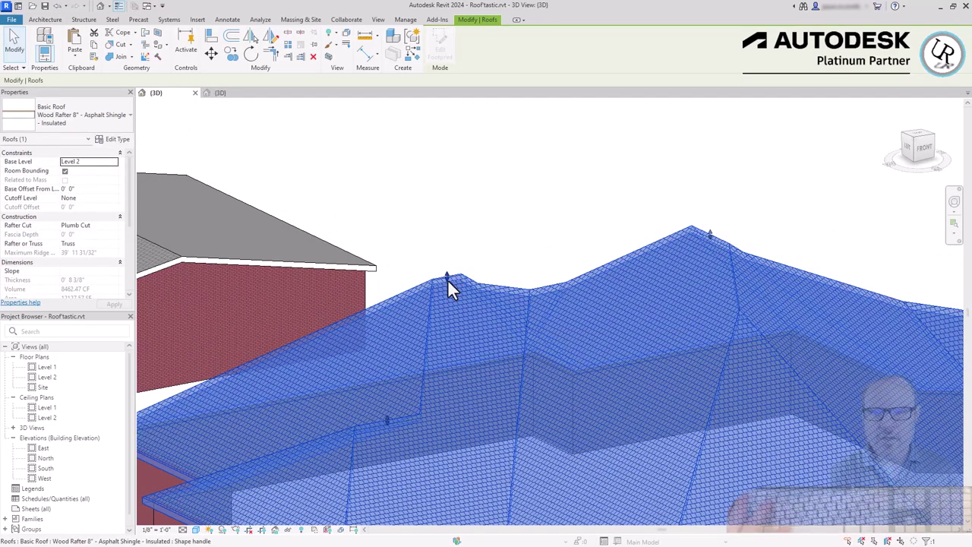
pyautogui.moveTo(448, 292); pyautogui.dragTo(480, 307)
pyautogui.keyDown('shift'); pyautogui.moveTo(501, 332); pyautogui.dragTo(816, 311, button='middle'); pyautogui.keyUp('shift')
pyautogui.scroll(3, 807, 271)
pyautogui.moveTo(804, 275); pyautogui.dragTo(804, 278)
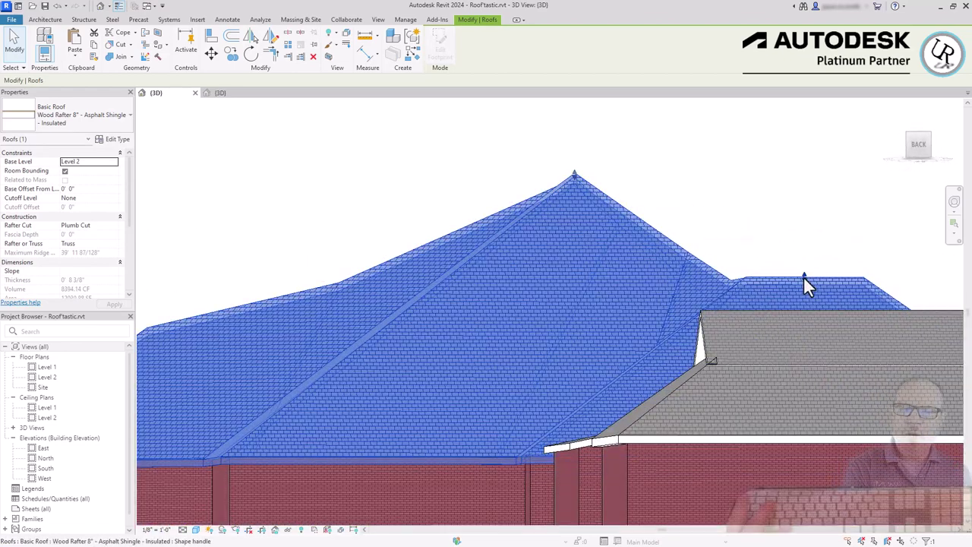
# Step: Fine-tune the multi-part roof's ridge height with its shape handle and deselect the roof
pyautogui.keyDown('shift'); pyautogui.moveTo(535, 228); pyautogui.dragTo(607, 213, button='middle'); pyautogui.keyUp('shift')
pyautogui.moveTo(585, 224); pyautogui.dragTo(585, 218)
pyautogui.keyDown('shift'); pyautogui.moveTo(634, 254); pyautogui.dragTo(720, 346, button='middle'); pyautogui.keyUp('shift')
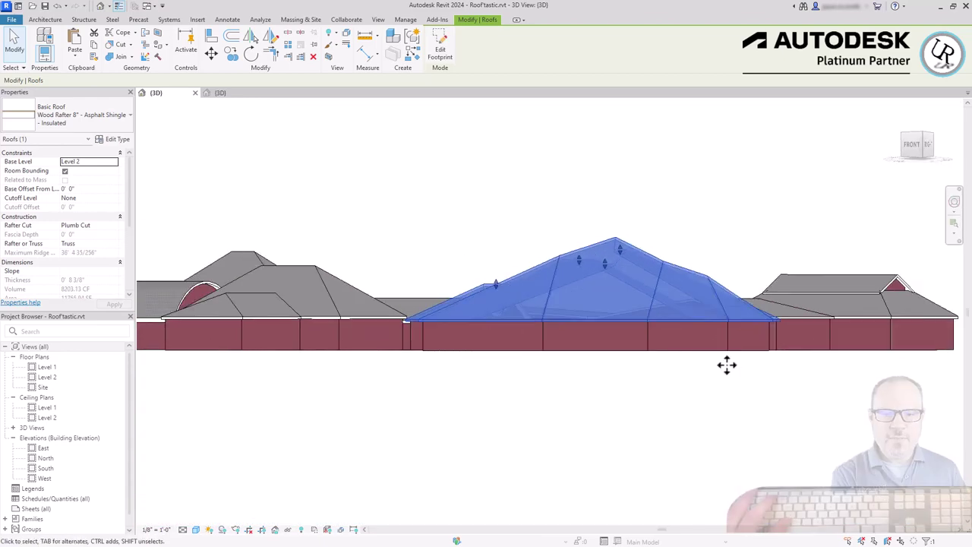
pyautogui.click(755, 451)
pyautogui.keyDown('shift'); pyautogui.moveTo(732, 190); pyautogui.dragTo(434, 463, button='middle'); pyautogui.keyUp('shift')
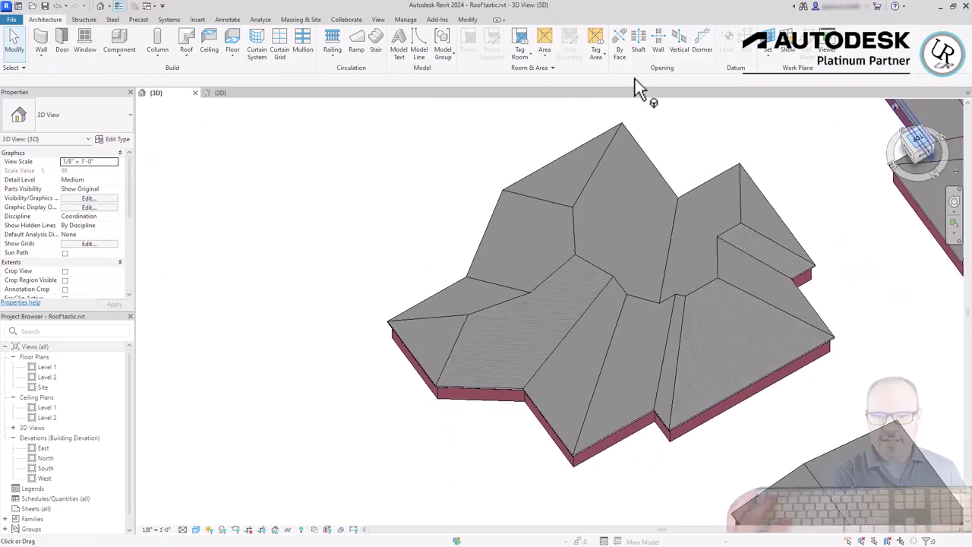
# Step: Edit the multi-part roof's footprint and delete the boundary line along the projecting wing's end wall
pyautogui.doubleClick(527, 384)
pyautogui.scroll(5, 373, 438)
pyautogui.scroll(-4, 508, 452)
pyautogui.scroll(3, 747, 388)
pyautogui.click(707, 308)
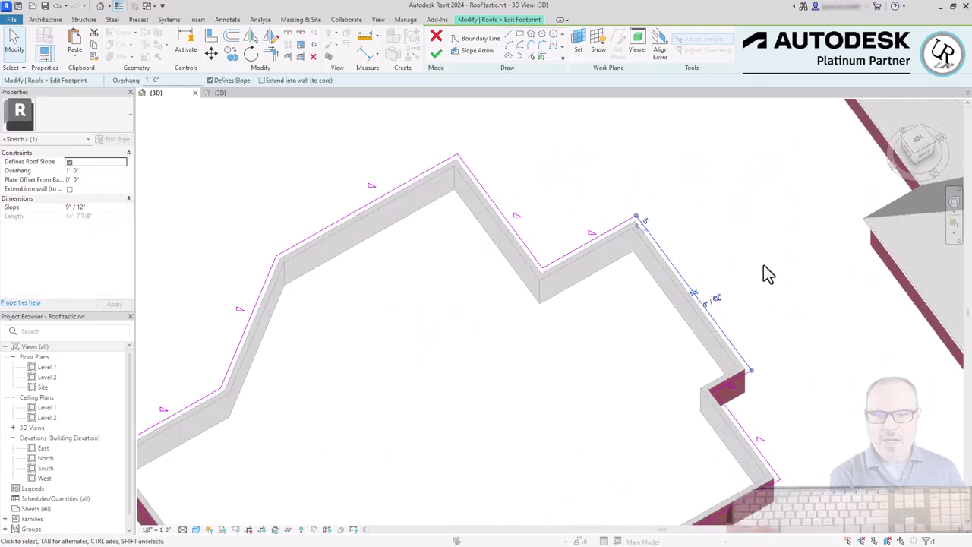
pyautogui.click(739, 291)
pyautogui.click(920, 143)
# Step: Close the wing's open end with a slope-defining arc boundary bulging outward and finish the roof footprint
pyautogui.click(477, 38)
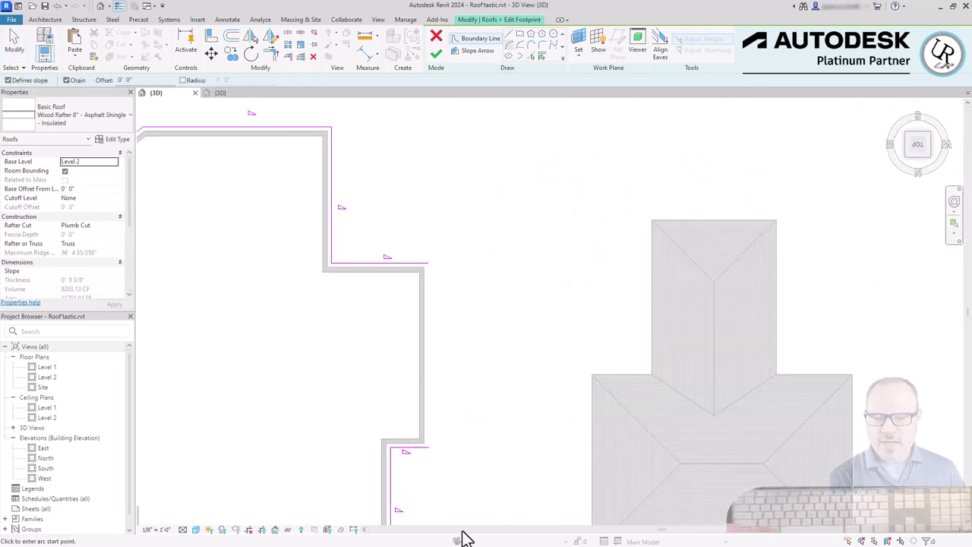
pyautogui.click(429, 446)
pyautogui.click(428, 263)
pyautogui.click(477, 304)
pyautogui.press('Escape')
pyautogui.press('Escape')
pyautogui.click(519, 348)
pyautogui.click(436, 53)
# Step: Examine the reshaped multi-part roof and its rounded end from several sides
pyautogui.moveTo(652, 262)
pyautogui.keyDown('shift'); pyautogui.mouseDown(button='middle')
pyautogui.moveTo(486, 157)
pyautogui.moveTo(575, 401)
pyautogui.mouseUp(button='middle'); pyautogui.keyUp('shift')
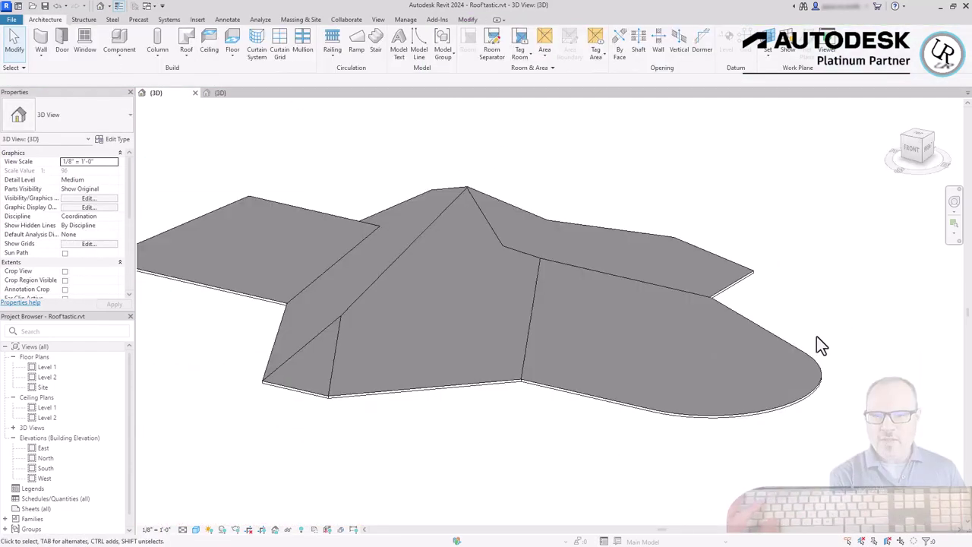
pyautogui.click(762, 416)
pyautogui.keyDown('shift'); pyautogui.moveTo(640, 377); pyautogui.dragTo(819, 316, button='middle'); pyautogui.keyUp('shift')
pyautogui.keyDown('shift'); pyautogui.moveTo(734, 295); pyautogui.dragTo(820, 366, button='middle'); pyautogui.keyUp('shift')
pyautogui.click(813, 373)
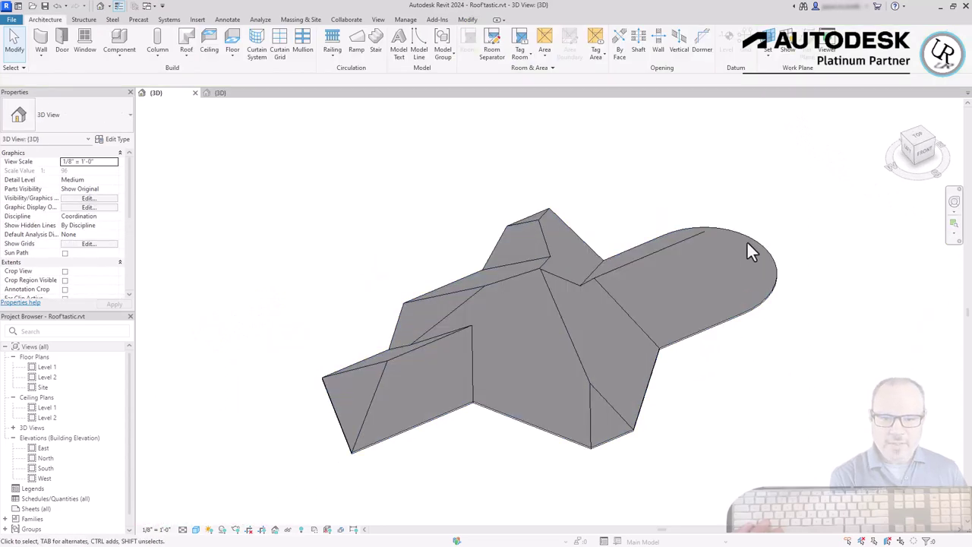
pyautogui.click(667, 241)
pyautogui.keyDown('shift'); pyautogui.moveTo(455, 241); pyautogui.dragTo(790, 245, button='middle'); pyautogui.keyUp('shift')
# Step: Switch to the hotel model and start a Steel Truss EPDM footprint roof with its base level set to Roof
pyautogui.hotkey('ctrl', 'Tab')
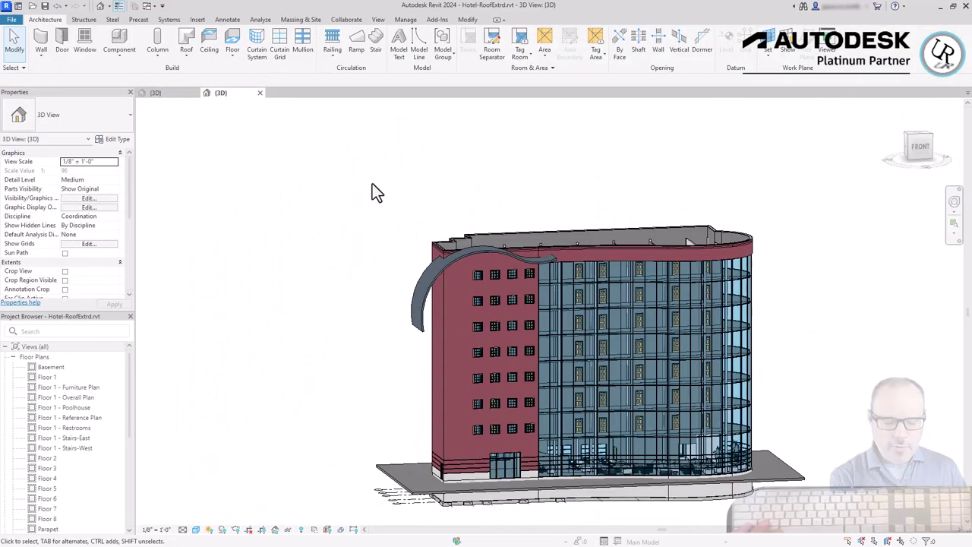
pyautogui.keyDown('shift'); pyautogui.moveTo(516, 217); pyautogui.dragTo(565, 247, button='middle'); pyautogui.keyUp('shift')
pyautogui.scroll(3, 469, 159)
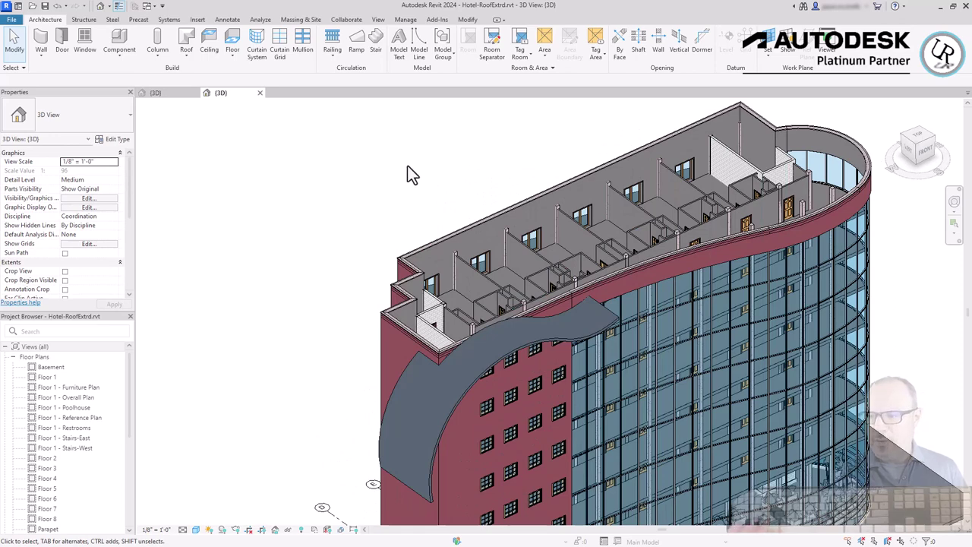
pyautogui.click(917, 137)
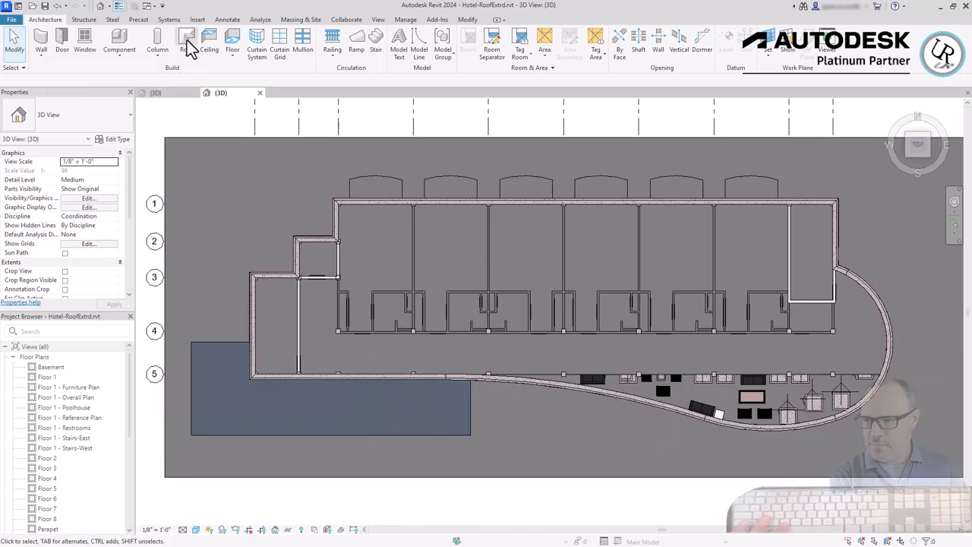
pyautogui.click(186, 40)
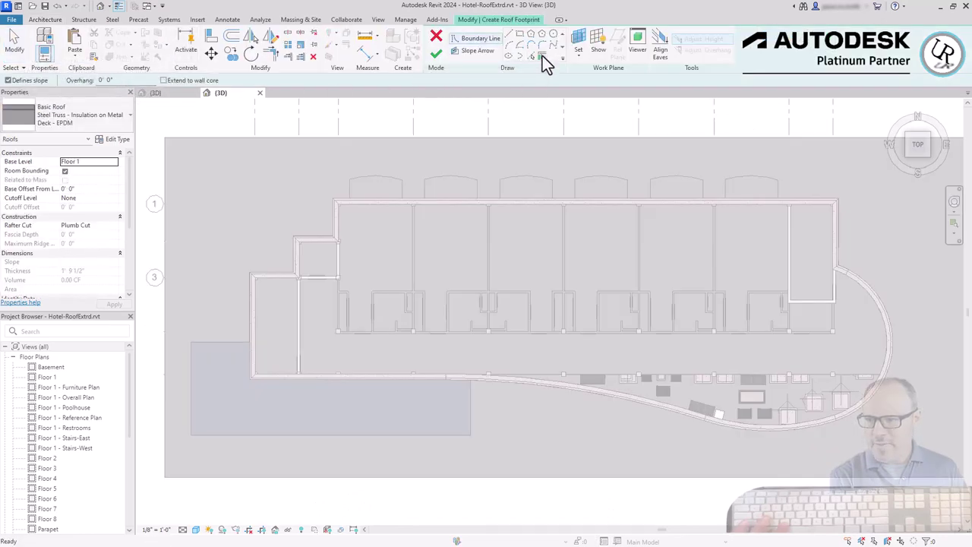
pyautogui.click(114, 162)
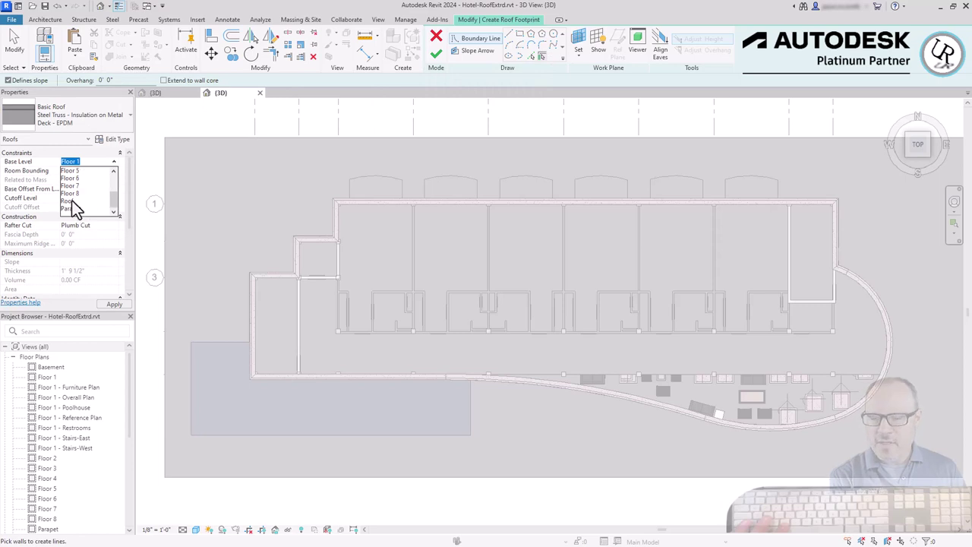
pyautogui.click(72, 202)
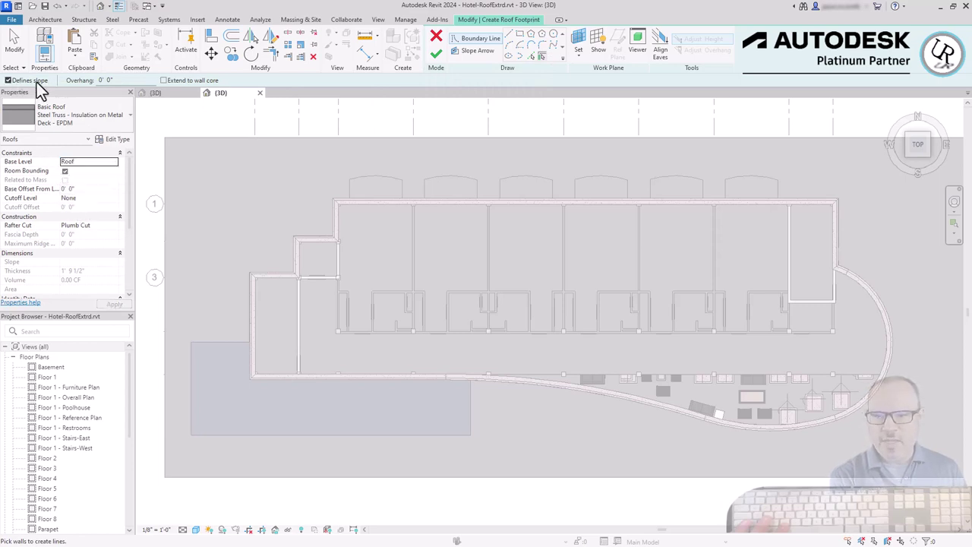
# Step: Pick the hotel's west parapet wall without slope, keeping the roof boundary line on the wall's inside face
pyautogui.scroll(3, 257, 321)
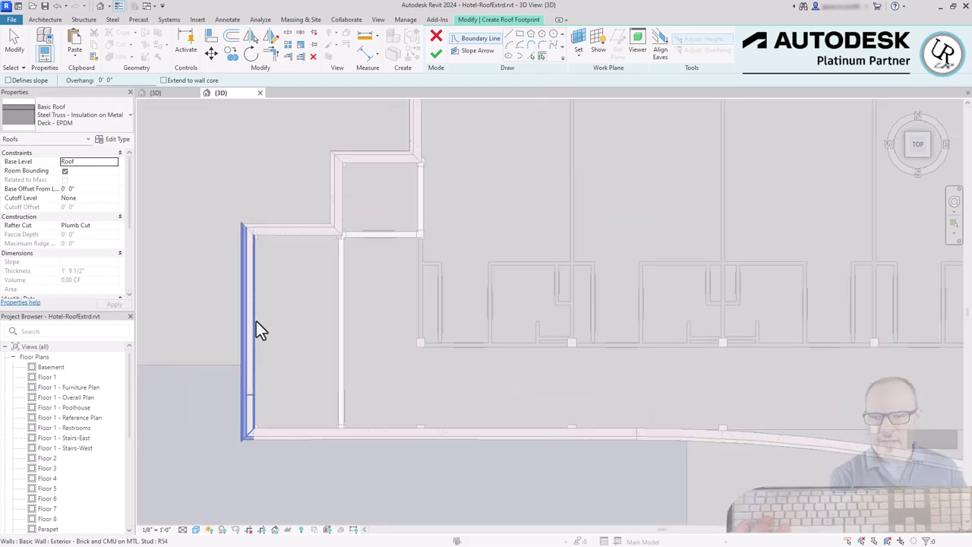
pyautogui.click(256, 321)
pyautogui.scroll(3, 257, 298)
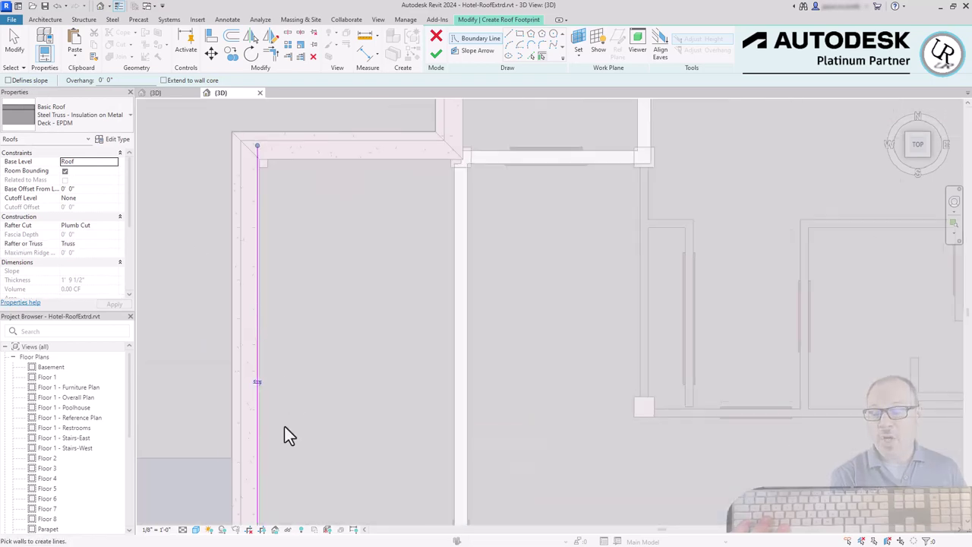
pyautogui.scroll(2, 217, 452)
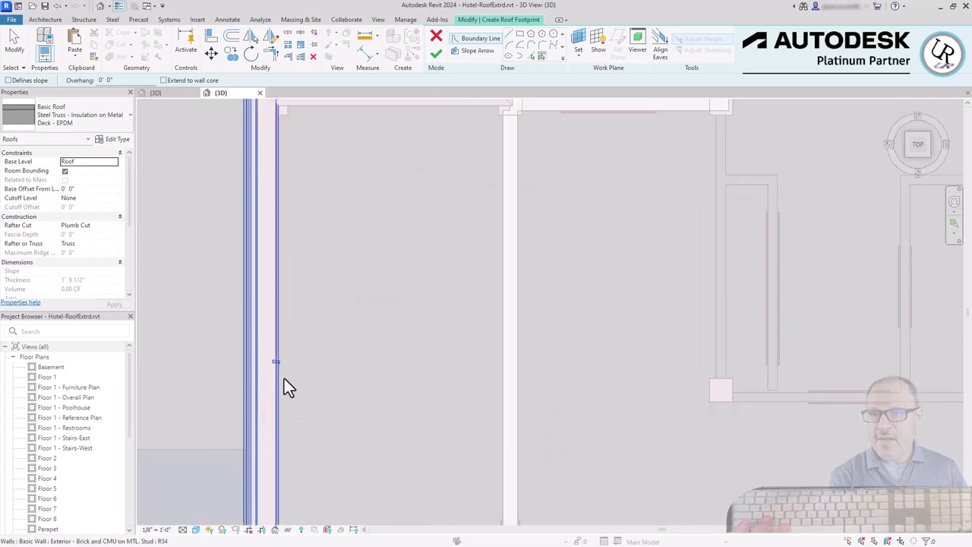
pyautogui.click(275, 362)
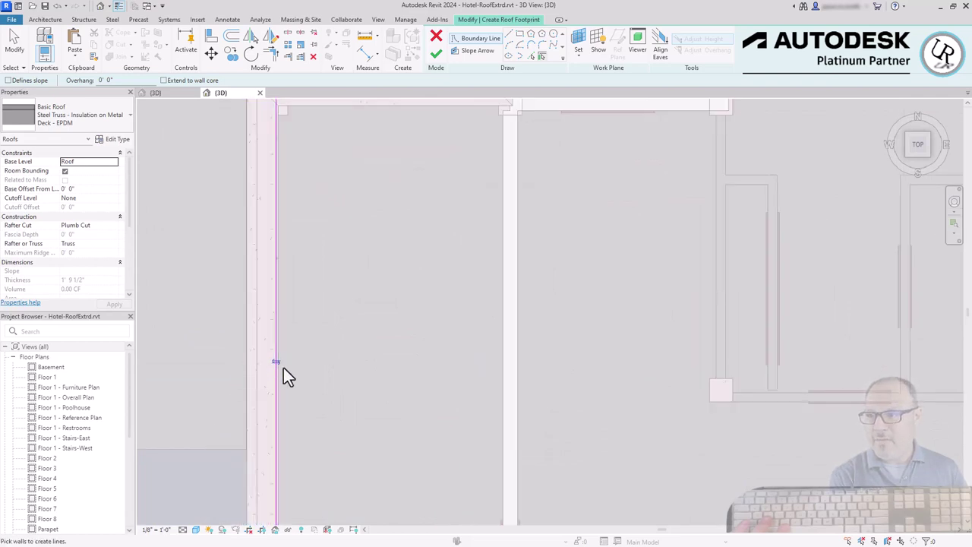
# Step: Pick the remaining parapet walls as an unsloped boundary along their inside faces and finish the flat roof
pyautogui.scroll(-6, 246, 362)
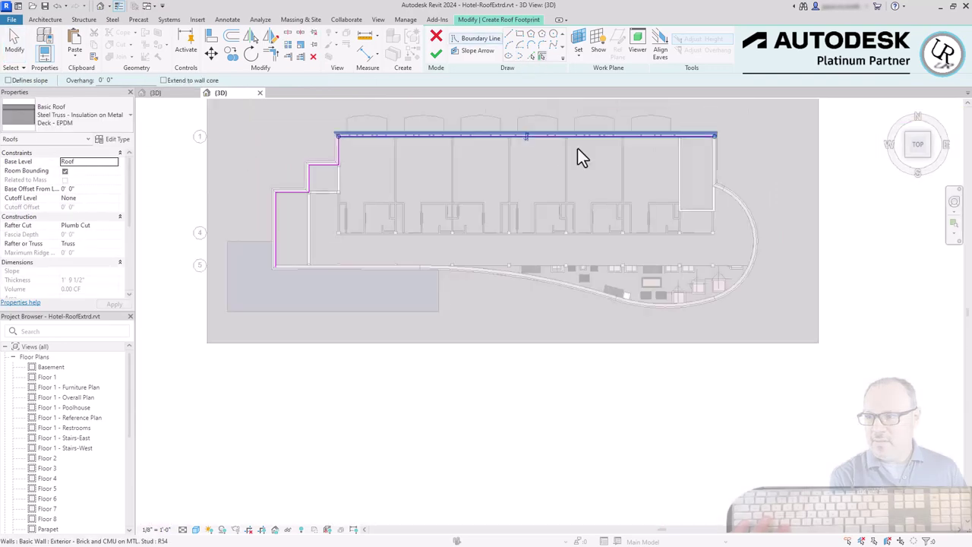
pyautogui.press('Tab')
pyautogui.click(577, 157)
pyautogui.scroll(3, 649, 352)
pyautogui.moveTo(649, 351); pyautogui.dragTo(808, 357, button='middle')
pyautogui.scroll(-4, 808, 358)
pyautogui.click(435, 54)
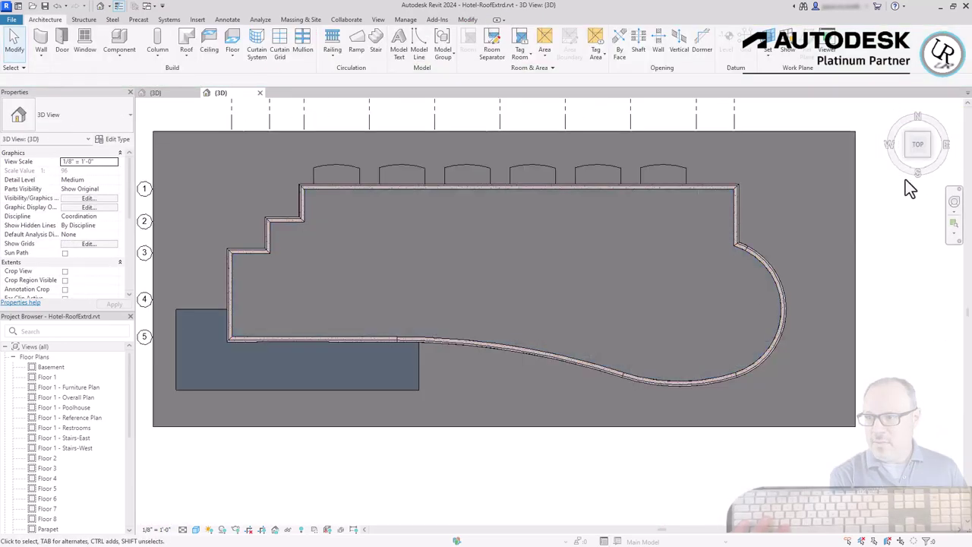
# Step: Select the new flat roof inside the parapet and start Modify Sub Elements to expose its points and edges
pyautogui.keyDown('shift'); pyautogui.moveTo(717, 271); pyautogui.dragTo(664, 194, button='middle'); pyautogui.keyUp('shift')
pyautogui.scroll(4, 577, 205)
pyautogui.scroll(3, 611, 240)
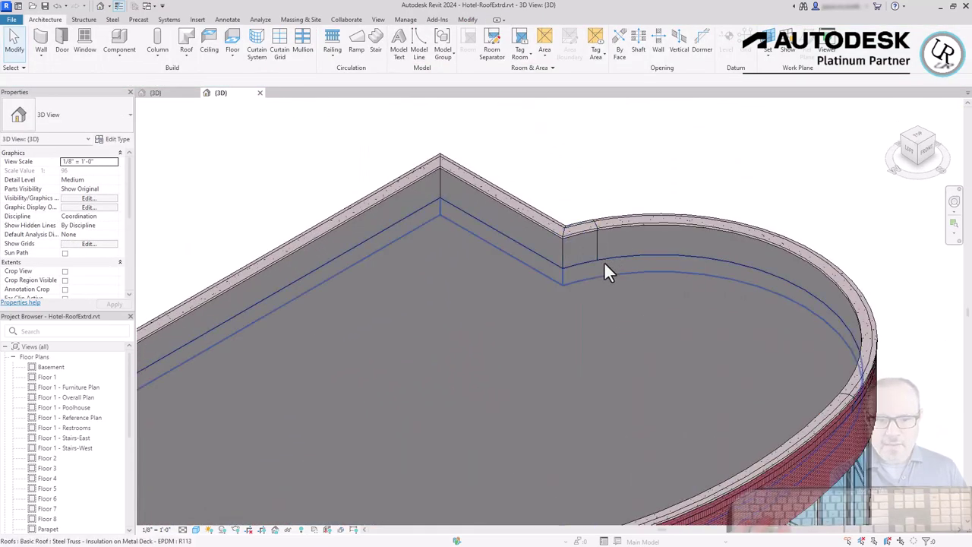
pyautogui.click(603, 261)
pyautogui.keyDown('shift'); pyautogui.moveTo(581, 174); pyautogui.dragTo(609, 184, button='middle'); pyautogui.keyUp('shift')
pyautogui.press('Escape')
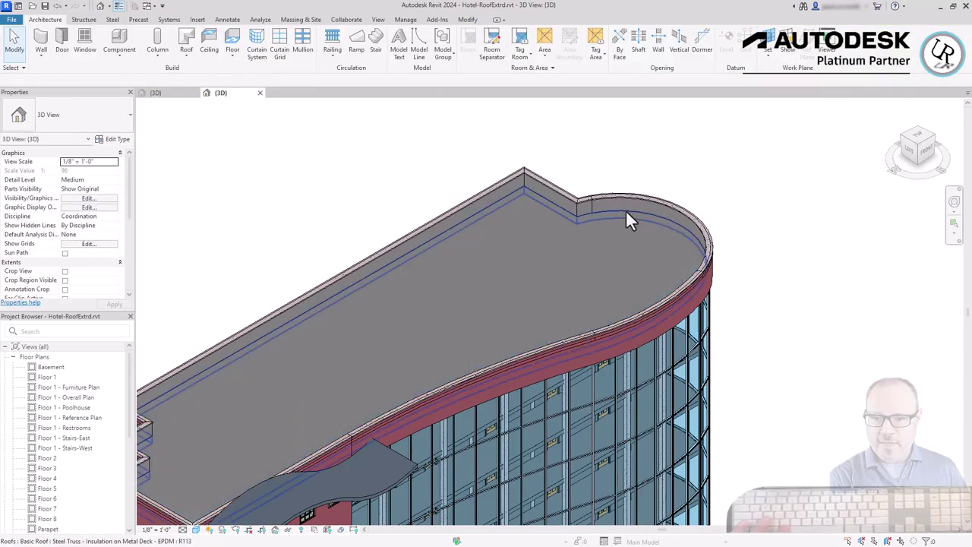
pyautogui.click(629, 216)
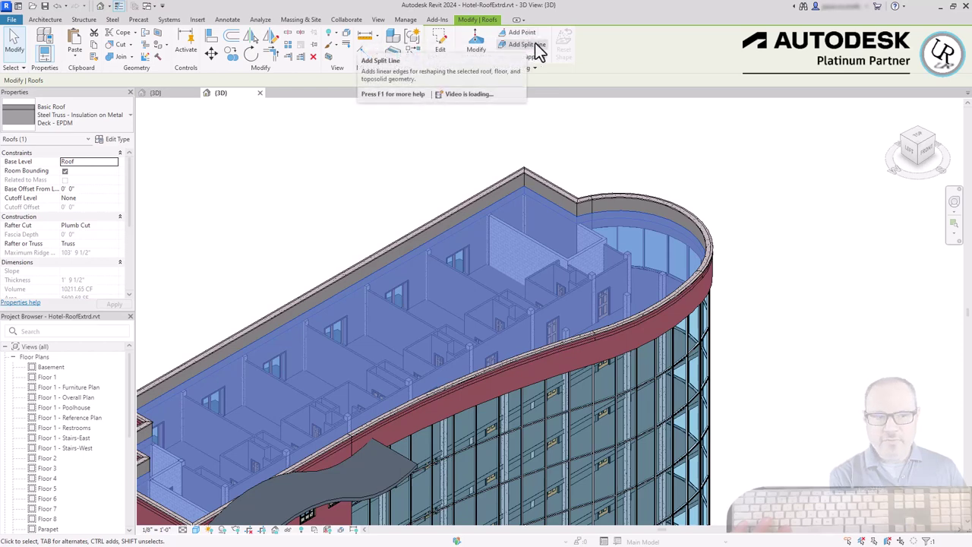
pyautogui.click(487, 50)
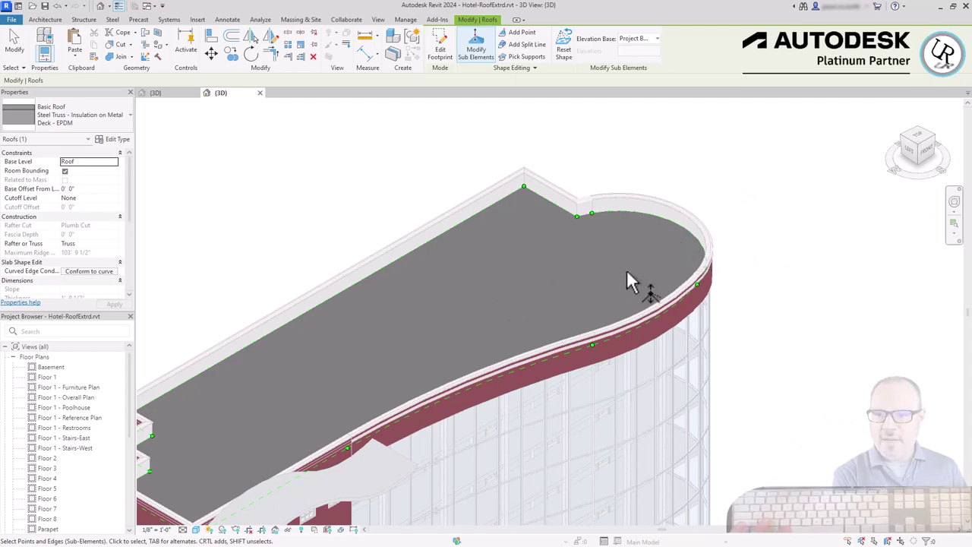
pyautogui.scroll(3, 624, 377)
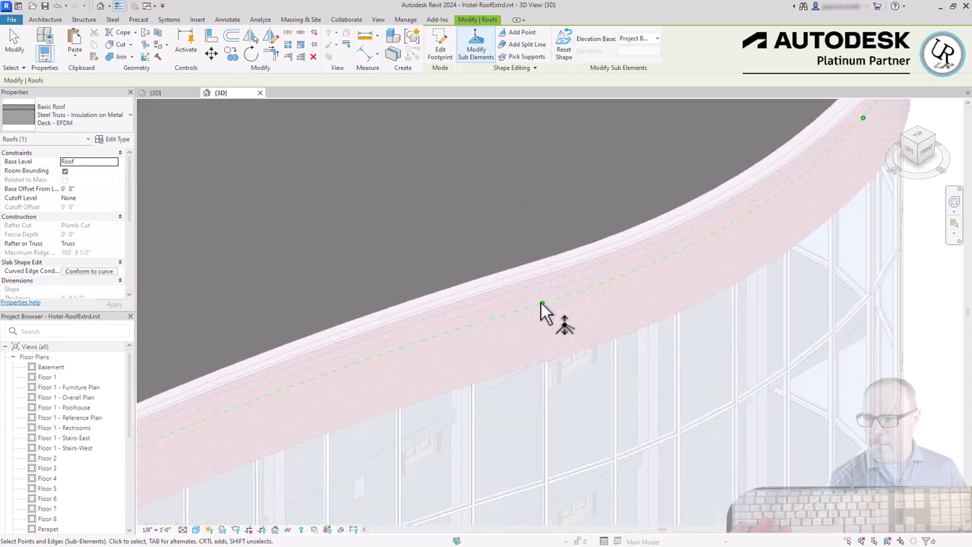
pyautogui.scroll(-5, 868, 238)
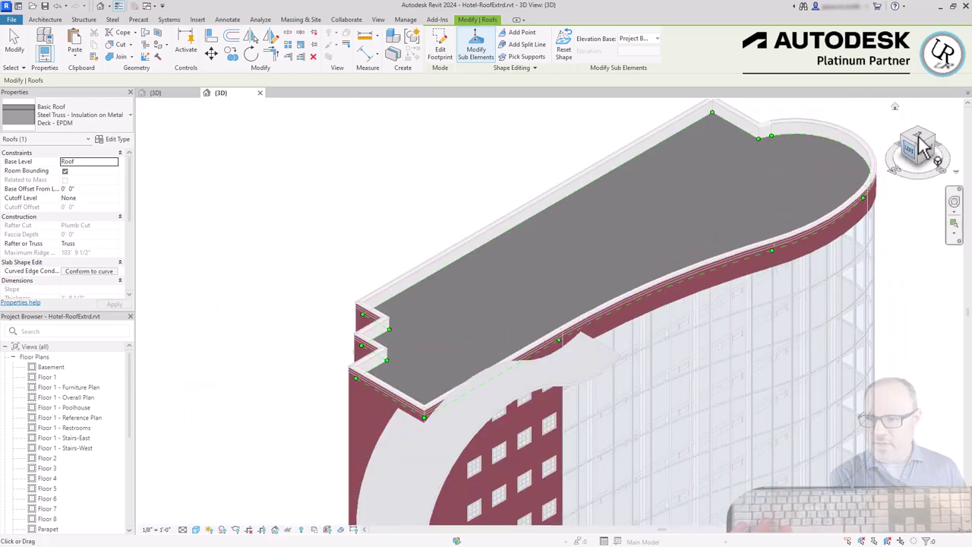
# Step: Add four zigzag split lines between the roof's north and south edges and one point inside each resulting area
pyautogui.click(919, 136)
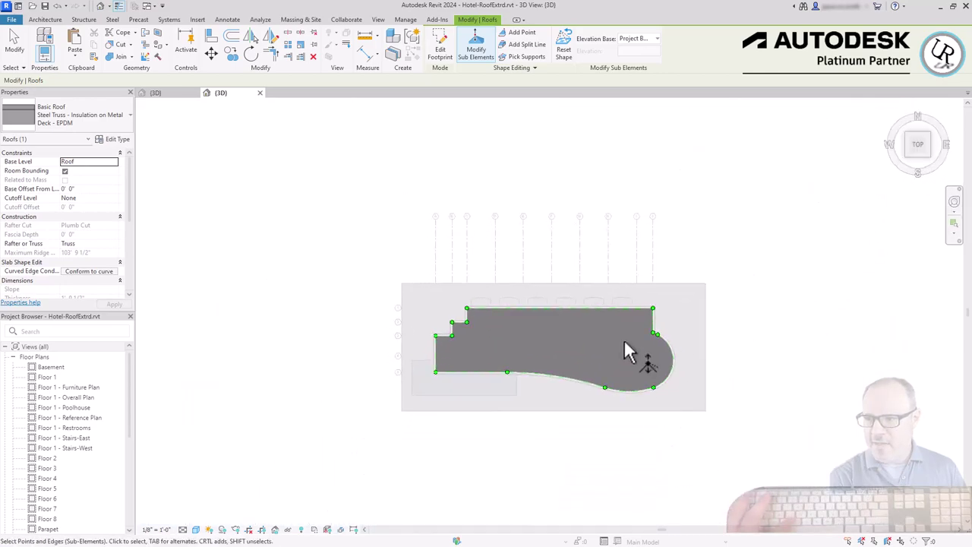
pyautogui.scroll(2, 442, 332)
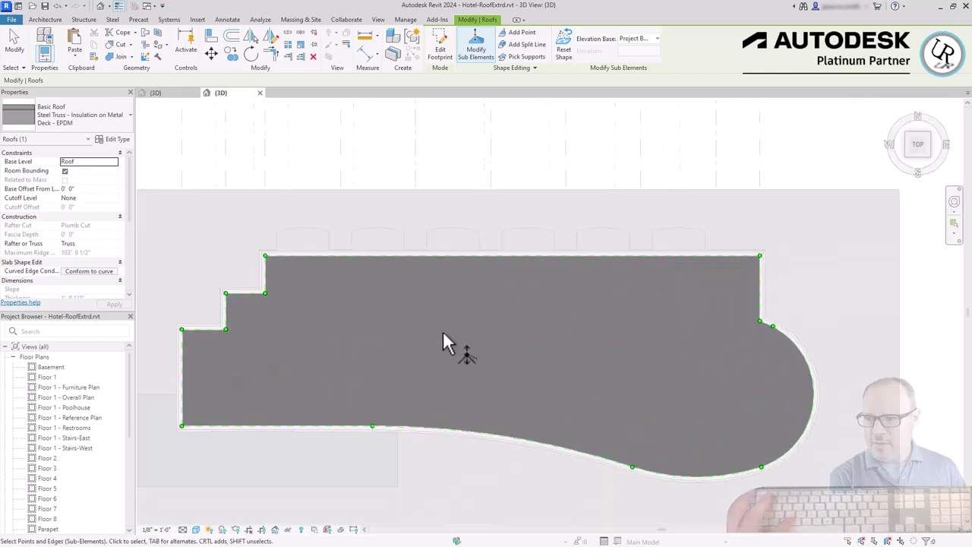
pyautogui.click(532, 46)
pyautogui.click(265, 292)
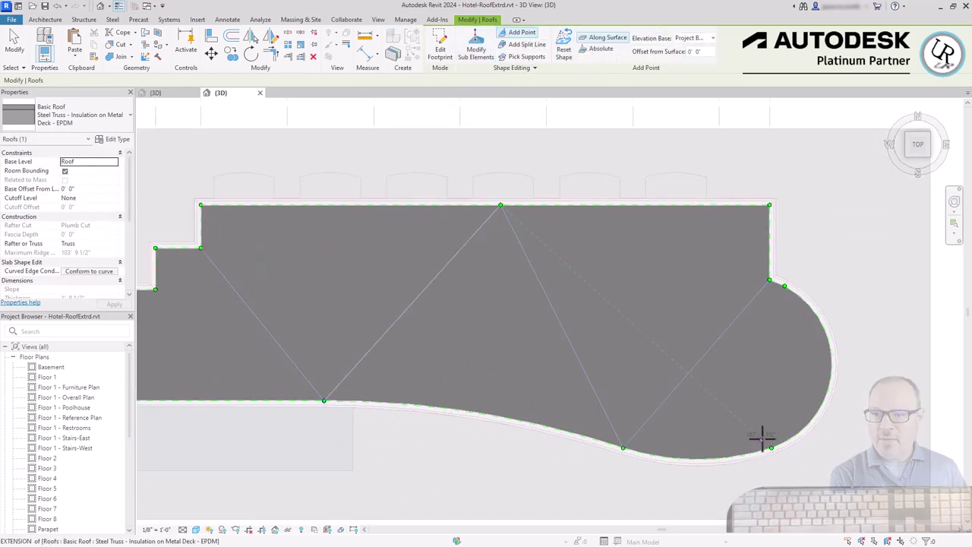
pyautogui.scroll(-2, 694, 234)
pyautogui.scroll(3, 357, 287)
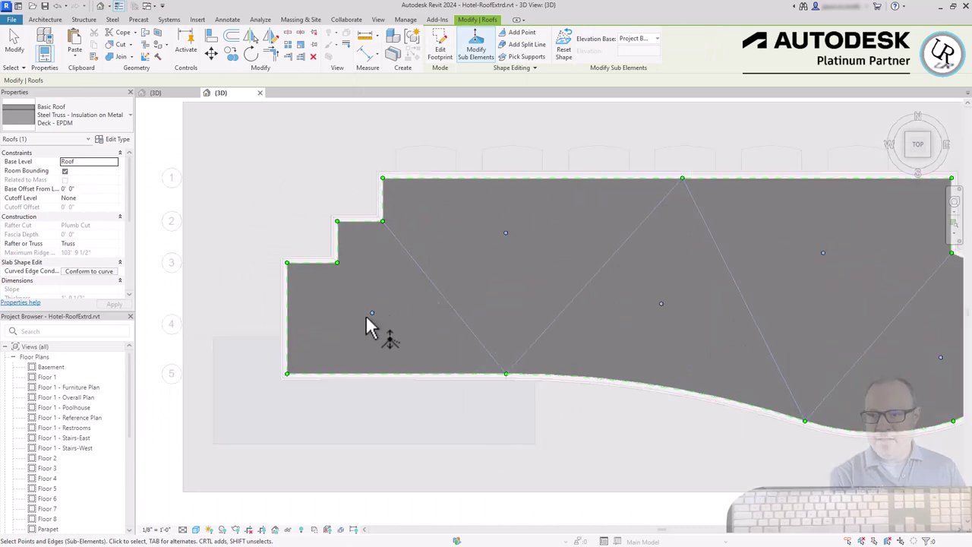
# Step: Change the elevation base to the current level and set the westernmost interior point's elevation to 1' 5 1/2"
pyautogui.click(372, 310)
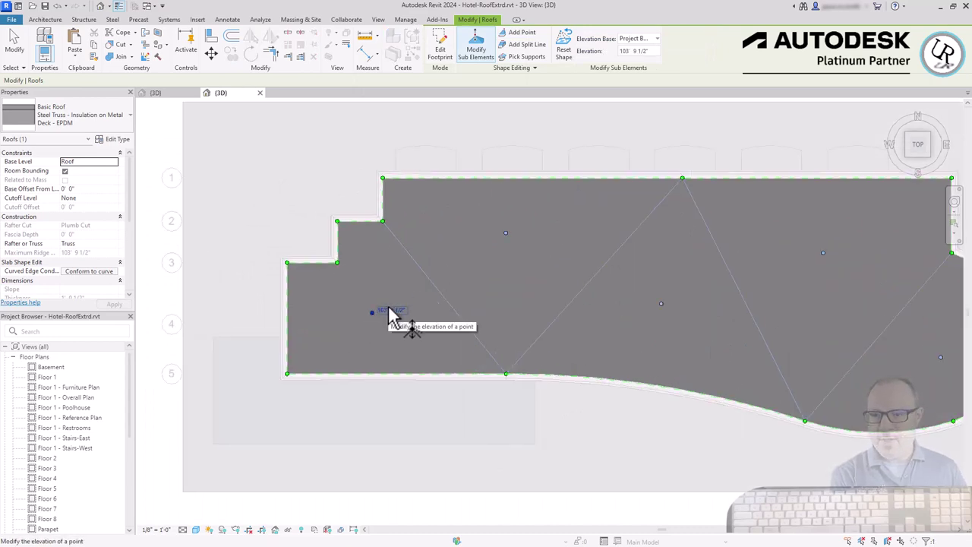
pyautogui.click(637, 38)
pyautogui.click(638, 58)
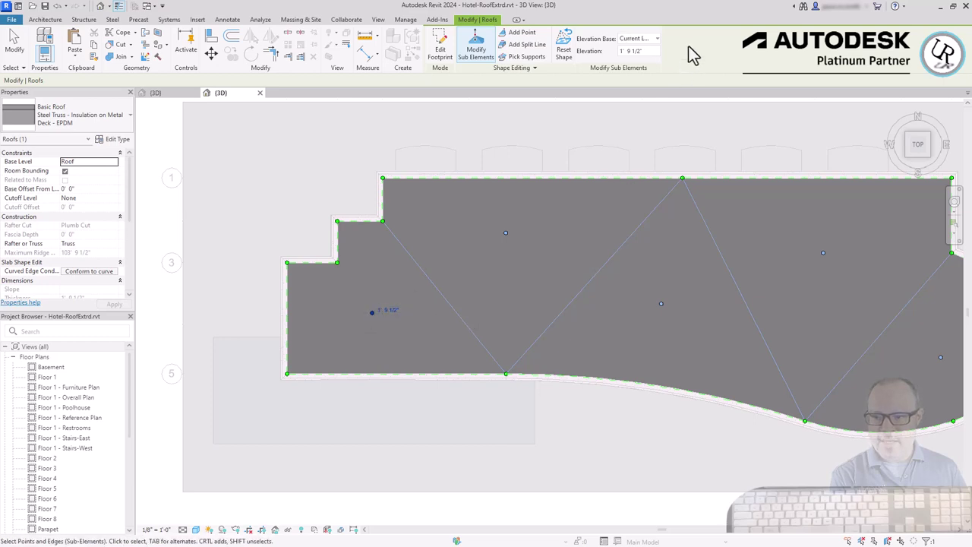
pyautogui.click(656, 39)
pyautogui.click(465, 345)
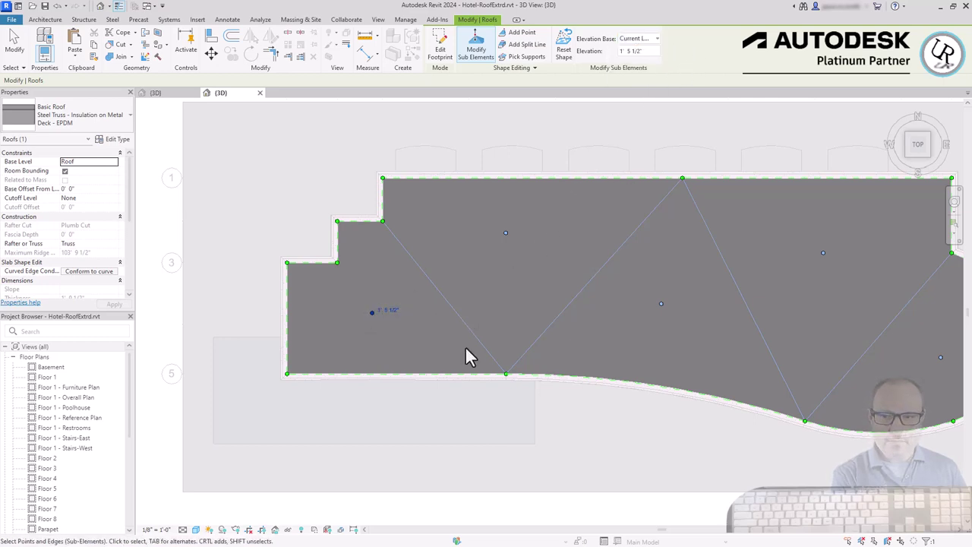
# Step: Lower the other interior roof points by editing their elevations, leave sub-element editing and check the drainage slopes in 3D
pyautogui.click(506, 233)
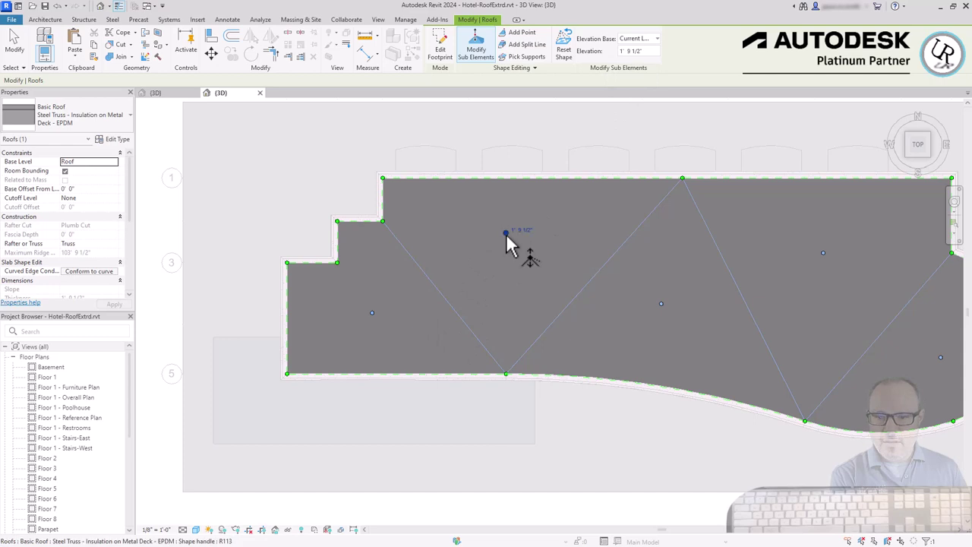
pyautogui.click(661, 303)
pyautogui.click(678, 302)
pyautogui.press('End')
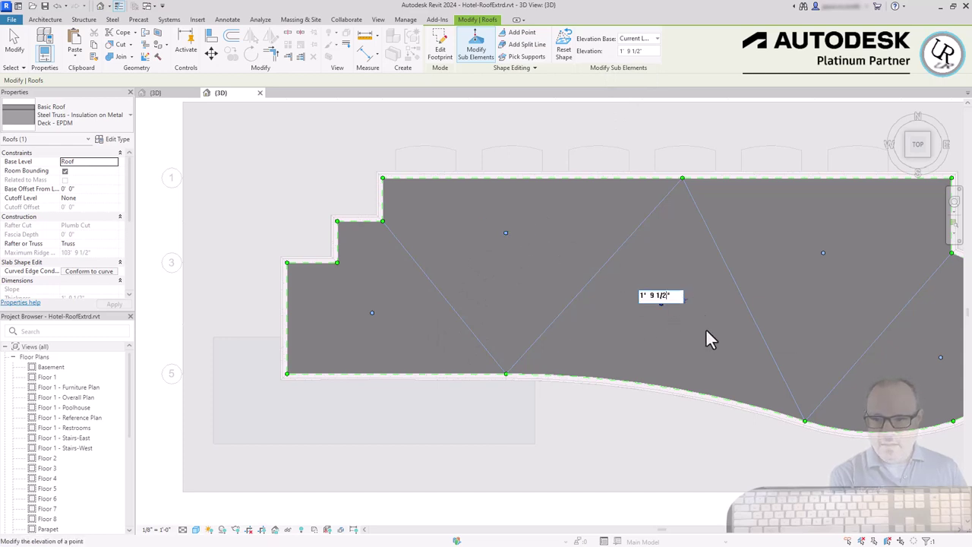
pyautogui.press('Return')
pyautogui.press('Escape')
pyautogui.press('Escape')
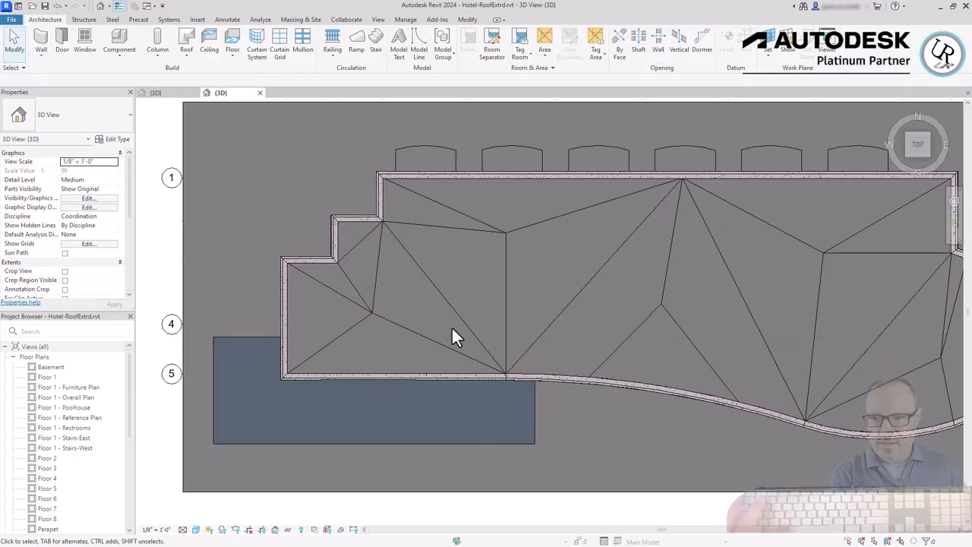
pyautogui.click(501, 347)
pyautogui.keyDown('shift'); pyautogui.moveTo(499, 357); pyautogui.dragTo(584, 120, button='middle'); pyautogui.keyUp('shift')
pyautogui.press('Escape')
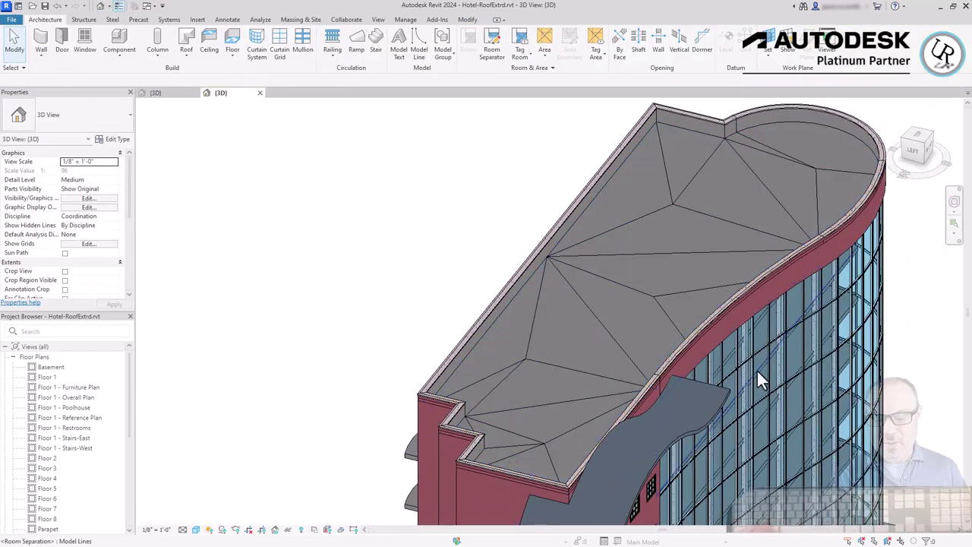
# Step: Examine the hotel roof's drainage slopes and its shape inside the parapet from above and at a low front angle
pyautogui.keyDown('shift'); pyautogui.moveTo(757, 365); pyautogui.dragTo(683, 293, button='middle'); pyautogui.keyUp('shift')
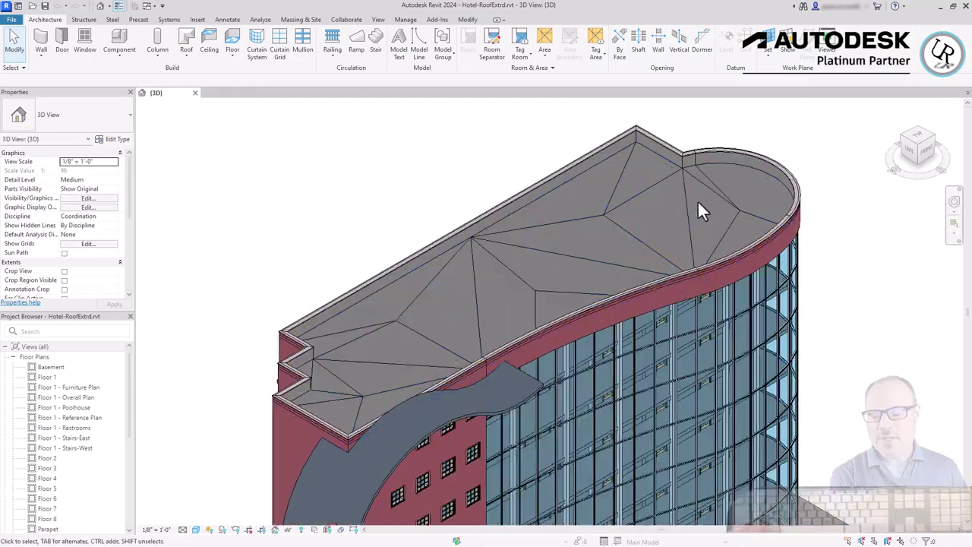
pyautogui.scroll(5, 866, 196)
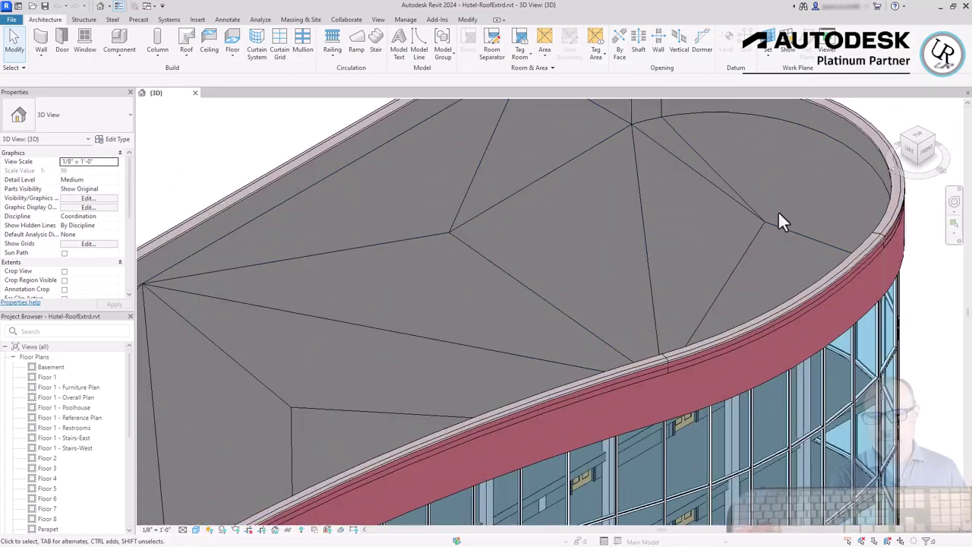
pyautogui.click(755, 236)
pyautogui.keyDown('shift'); pyautogui.moveTo(786, 205); pyautogui.dragTo(782, 281, button='middle'); pyautogui.keyUp('shift')
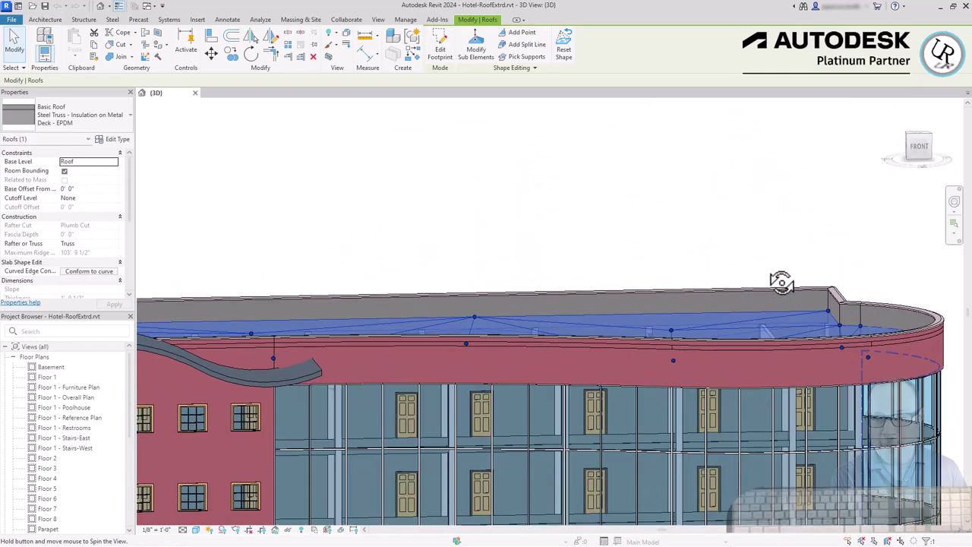
pyautogui.keyDown('shift'); pyautogui.moveTo(583, 326); pyautogui.dragTo(494, 337, button='middle'); pyautogui.keyUp('shift')
pyautogui.click(535, 167)
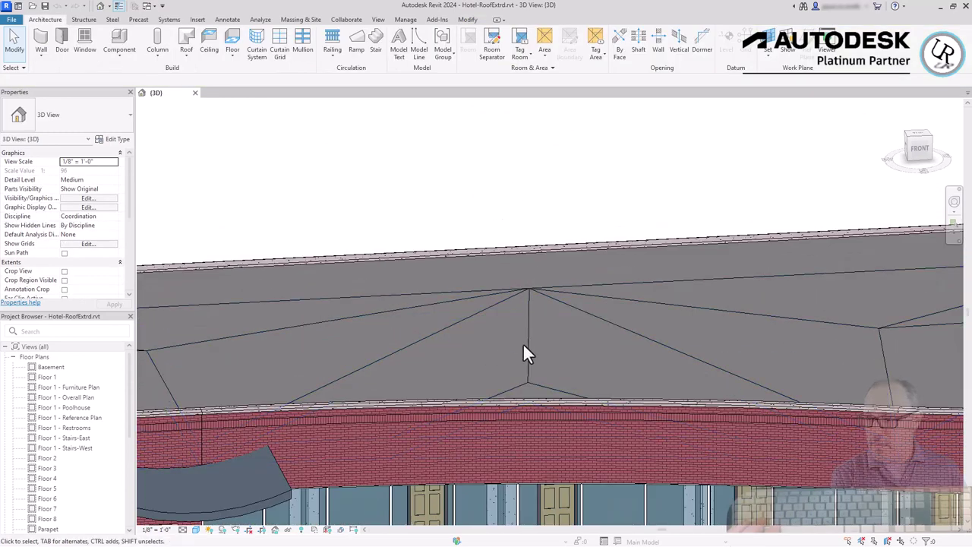
pyautogui.keyDown('shift'); pyautogui.moveTo(622, 338); pyautogui.dragTo(722, 376, button='middle'); pyautogui.keyUp('shift')
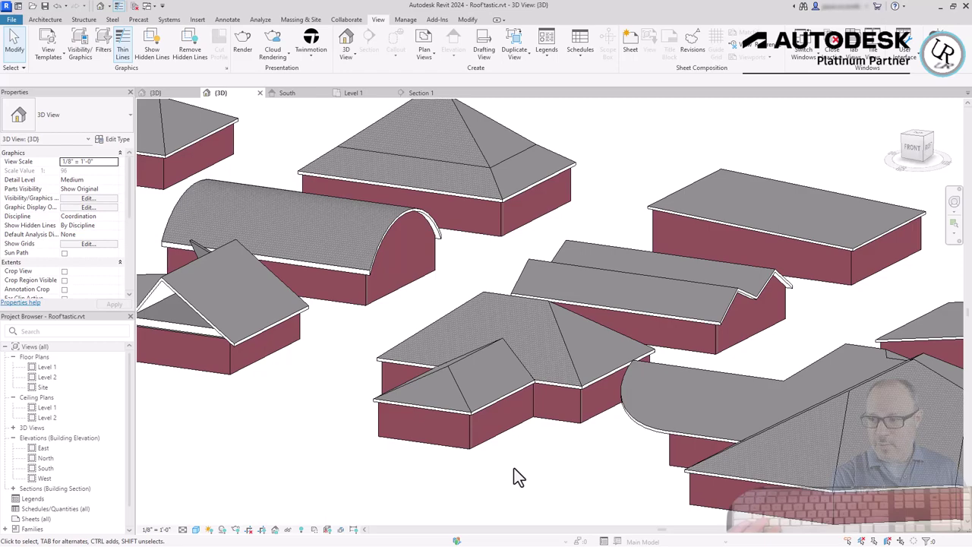
# Step: In the Rooftastic project, select the L-shaped hip roof and open its type's layer structure for editing
pyautogui.scroll(10, 455, 346)
pyautogui.click(419, 294)
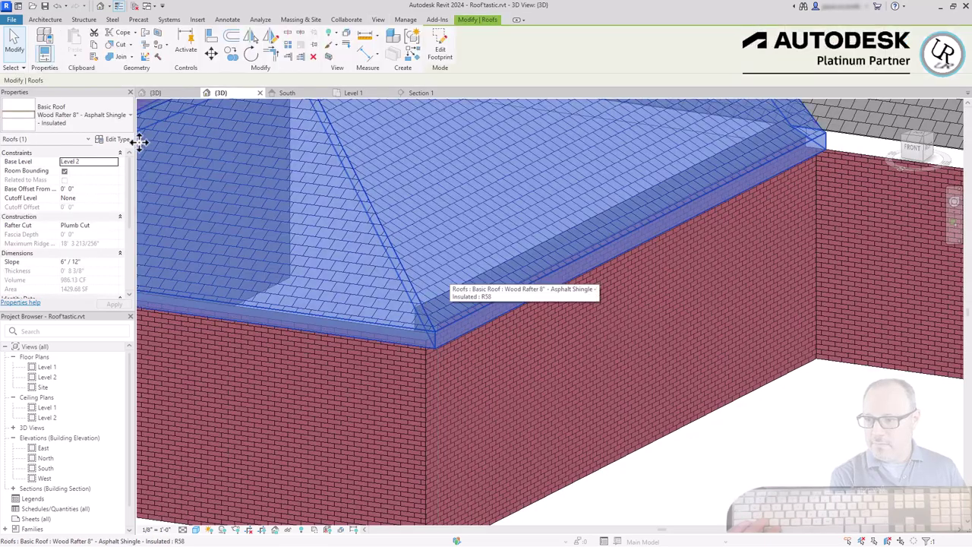
pyautogui.click(90, 118)
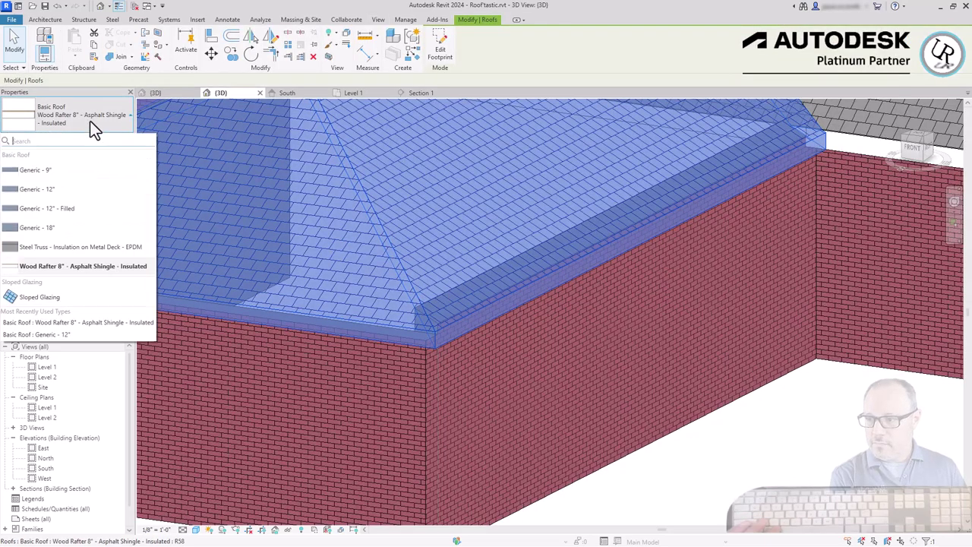
pyautogui.press('Escape')
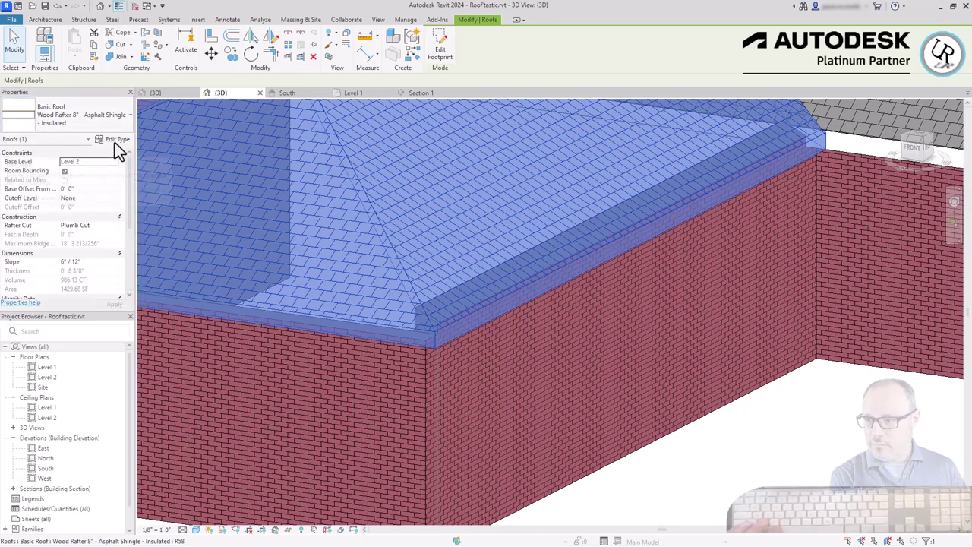
pyautogui.click(115, 140)
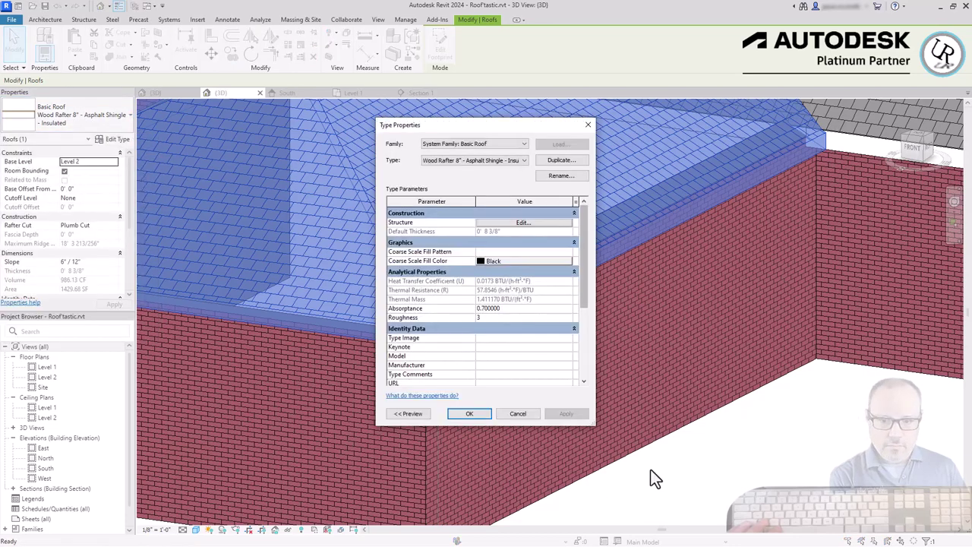
pyautogui.moveTo(592, 425); pyautogui.dragTo(708, 486)
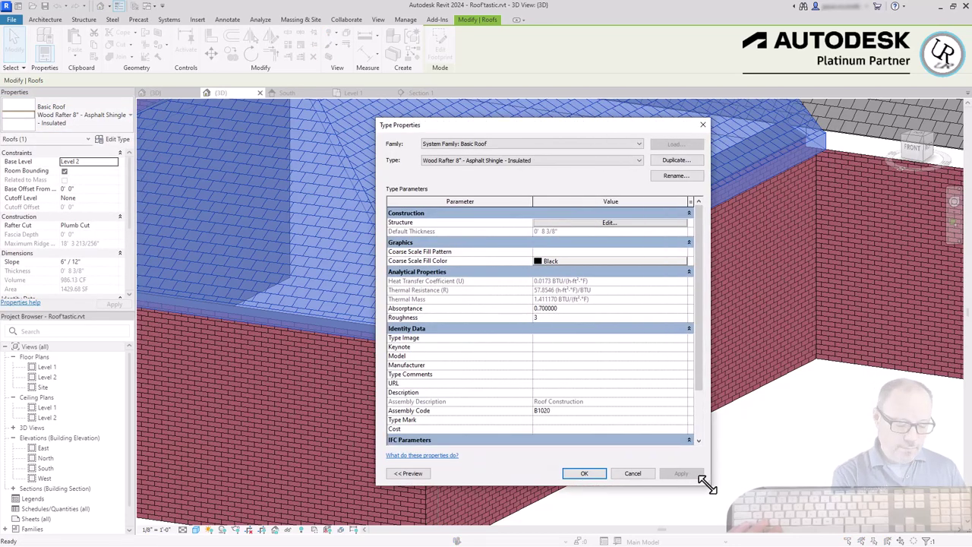
pyautogui.click(567, 224)
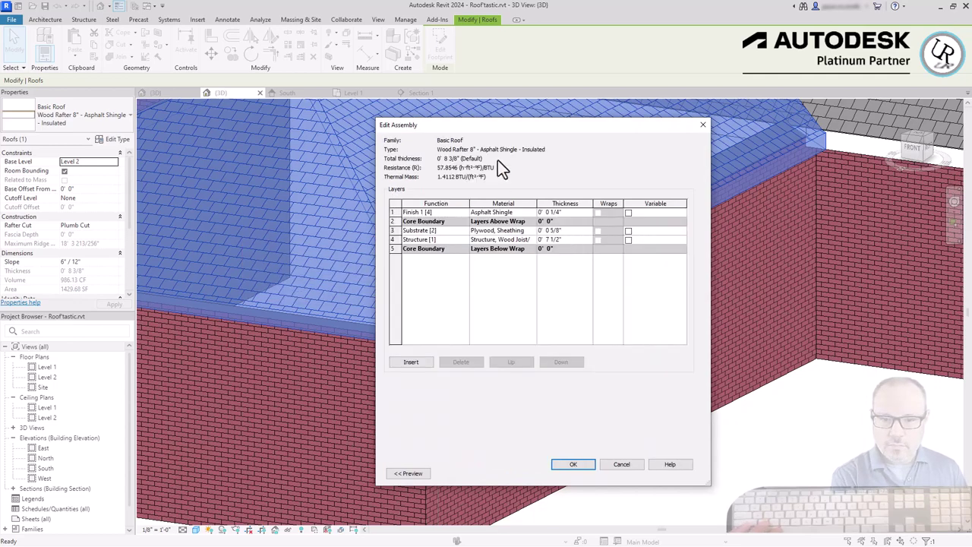
# Step: Show the section preview of the roof assembly and frame the edge of its layers
pyautogui.moveTo(487, 128); pyautogui.dragTo(646, 119)
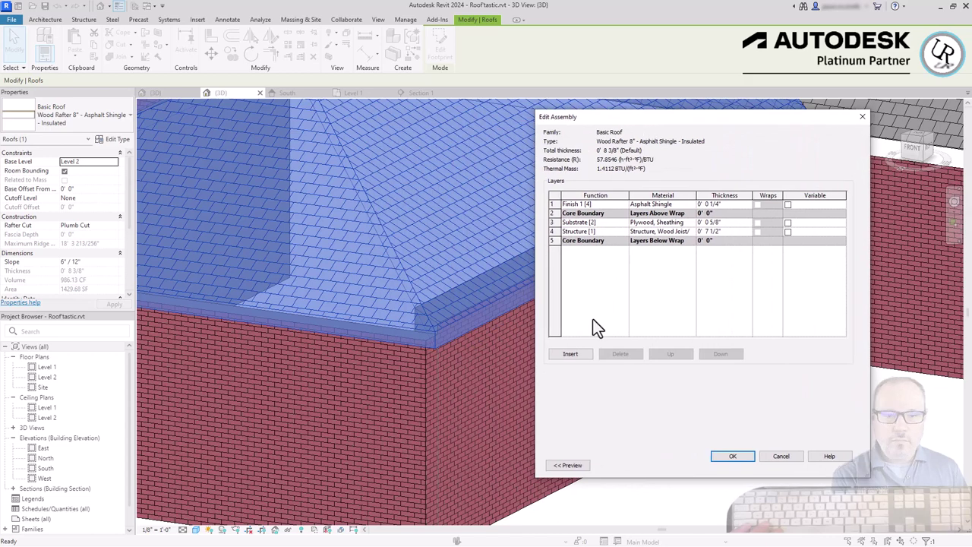
pyautogui.click(569, 465)
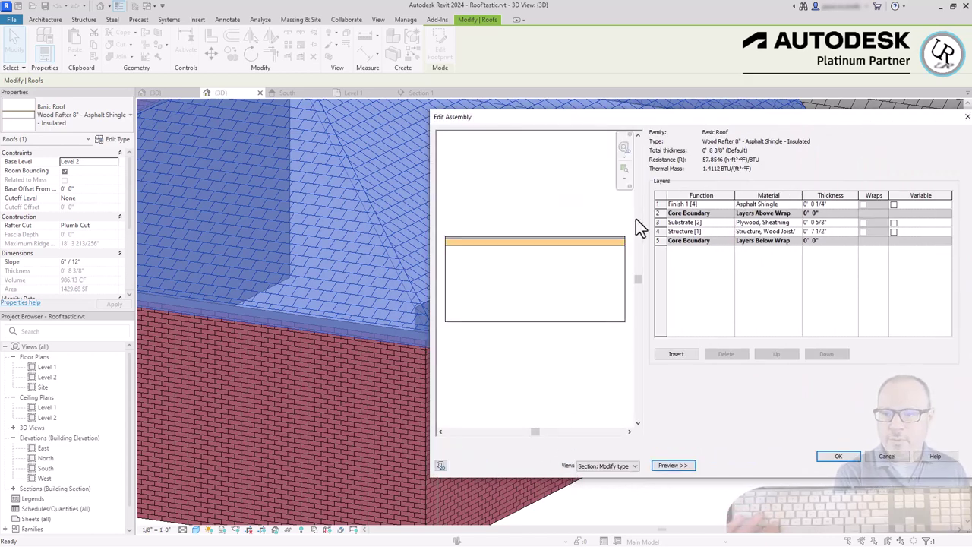
pyautogui.scroll(2, 630, 264)
pyautogui.moveTo(629, 265); pyautogui.dragTo(568, 275, button='middle')
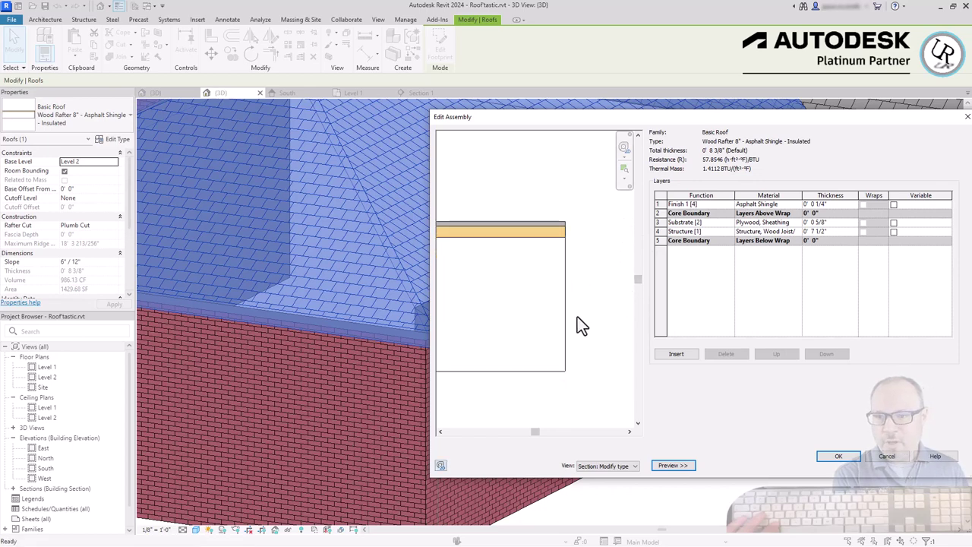
# Step: Examine the function, material and thickness of the asphalt shingle finish, plywood substrate and wood joist structure layers
pyautogui.click(677, 205)
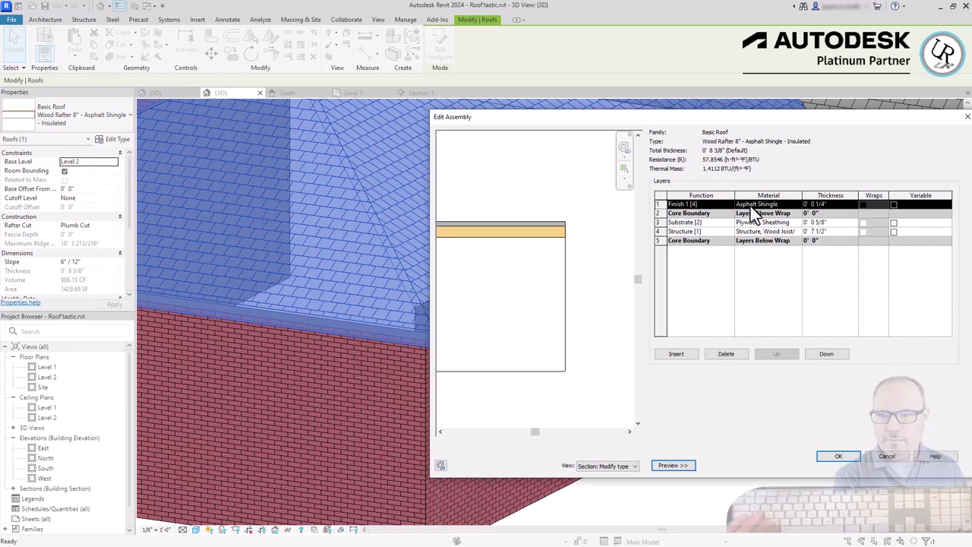
pyautogui.click(839, 204)
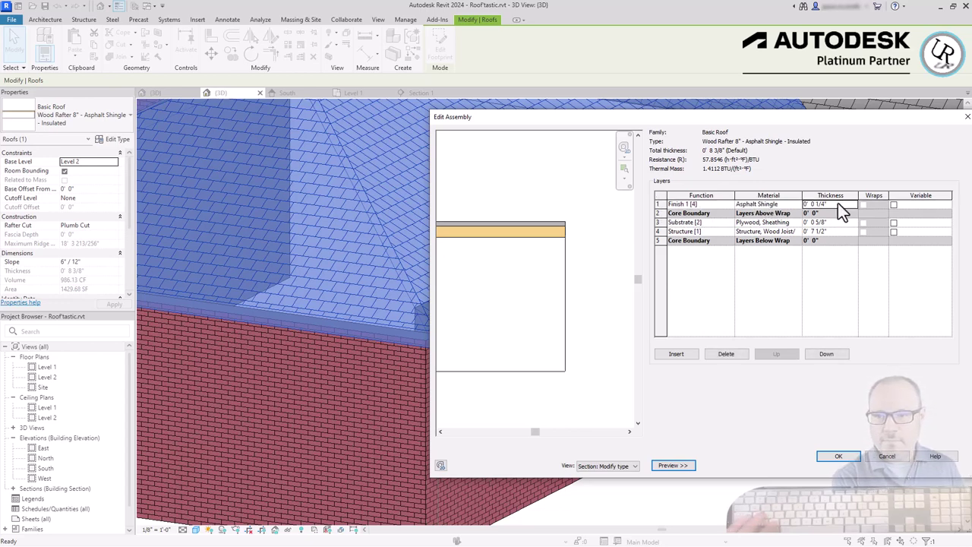
pyautogui.click(658, 222)
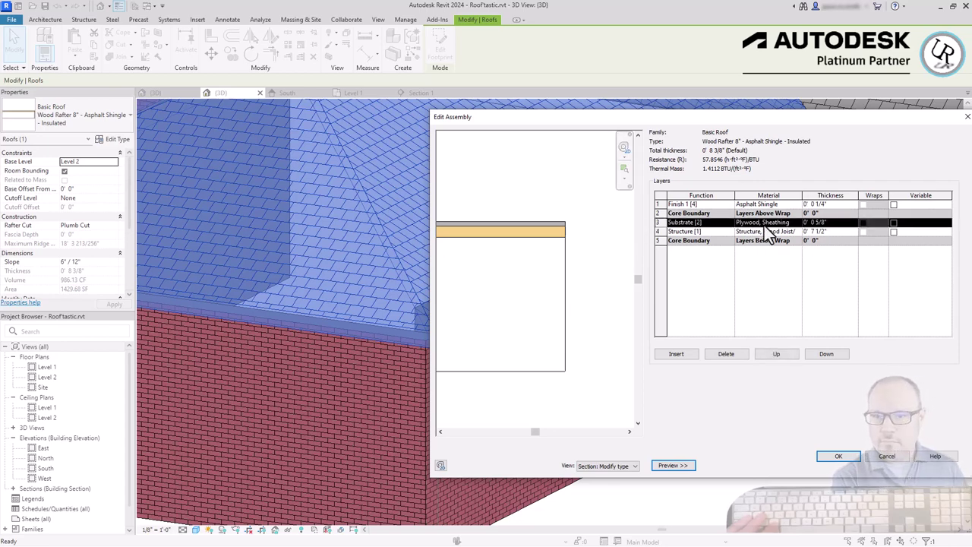
pyautogui.click(835, 223)
pyautogui.click(838, 223)
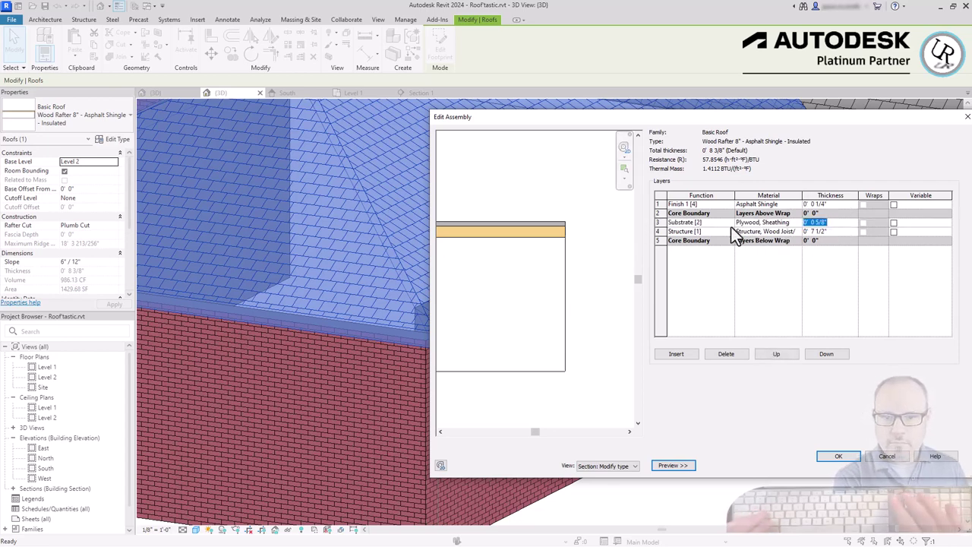
pyautogui.click(658, 232)
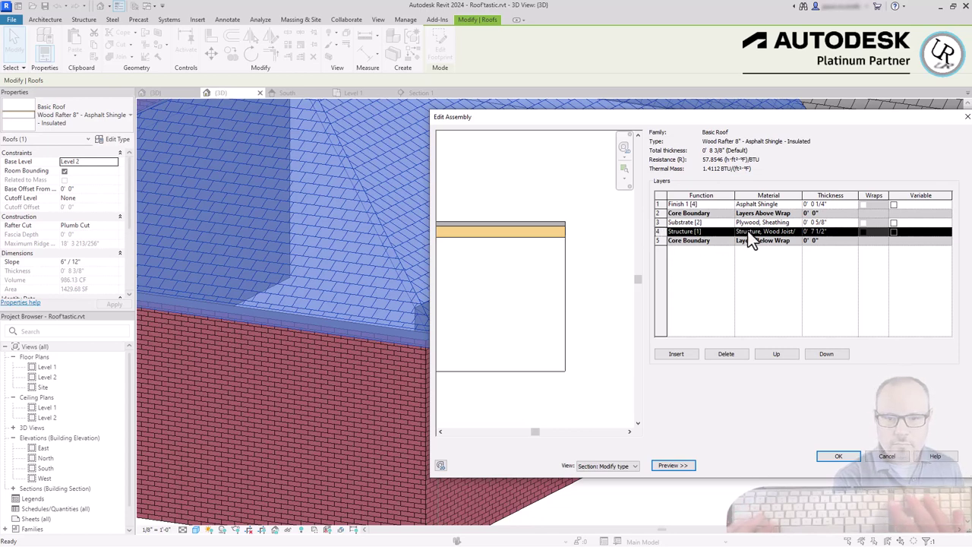
pyautogui.click(831, 232)
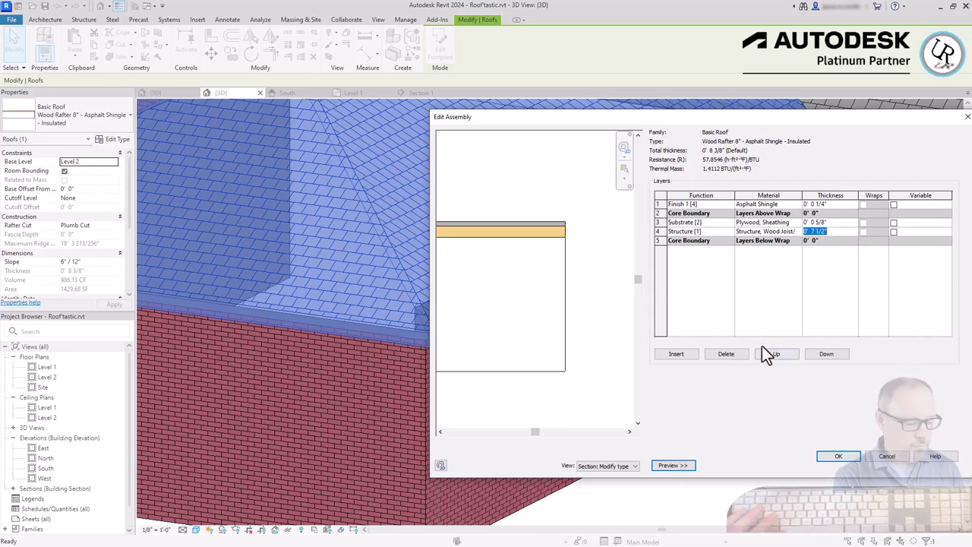
# Step: Move the Structure [1] layer below the core, up to the first row, and back down inside the core boundaries
pyautogui.click(828, 353)
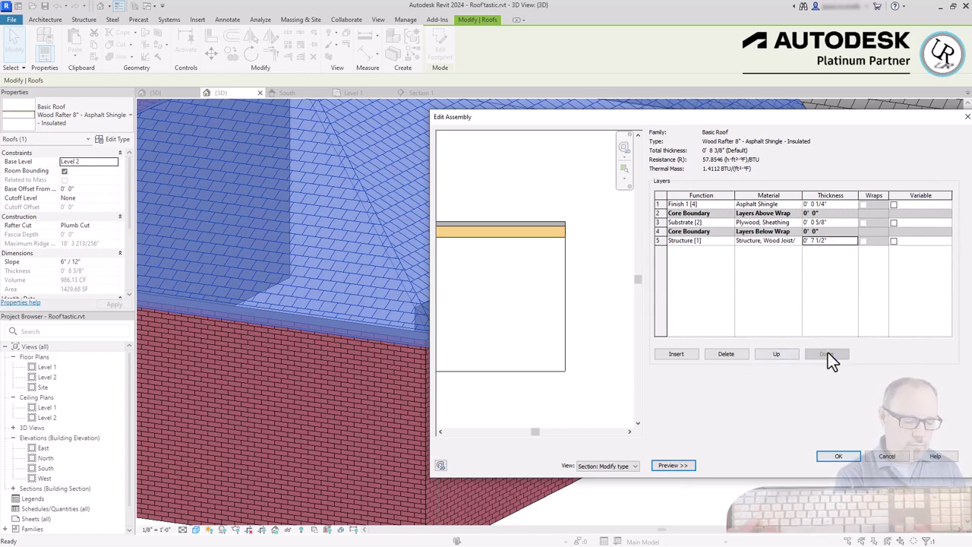
pyautogui.click(776, 353)
pyautogui.click(776, 353)
pyautogui.click(776, 353)
pyautogui.click(783, 351)
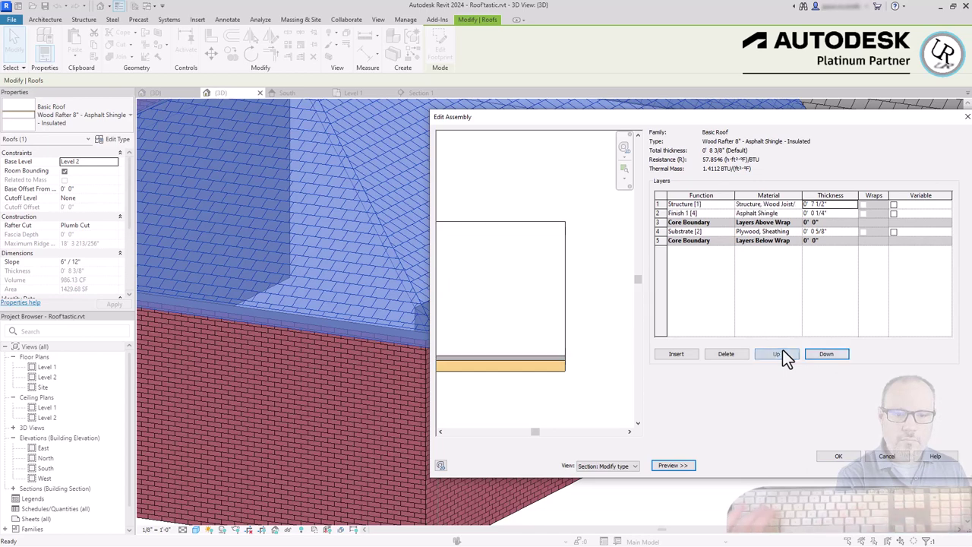
pyautogui.click(826, 353)
pyautogui.click(826, 353)
pyautogui.click(826, 353)
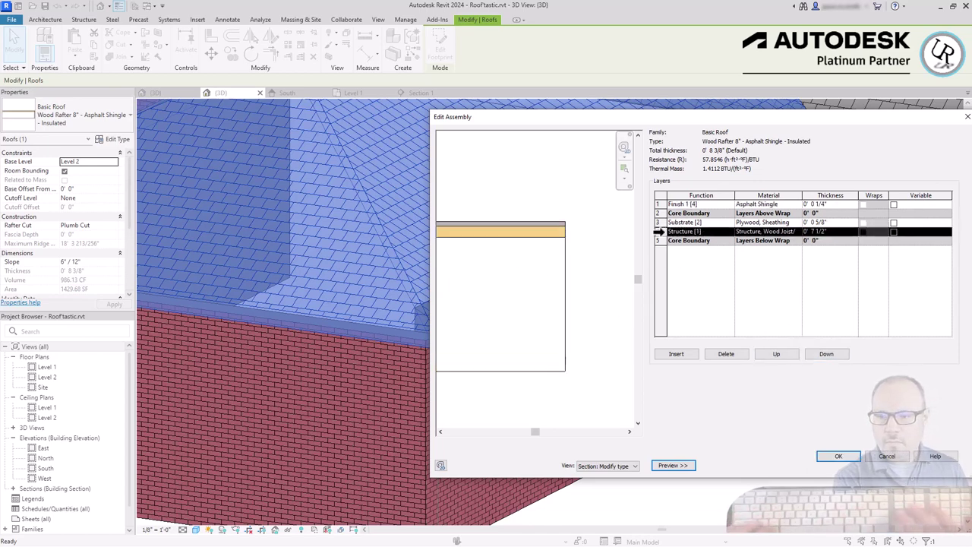
# Step: Examine the upper and lower core boundaries and the structure layer enclosed between them
pyautogui.click(663, 240)
pyautogui.click(663, 212)
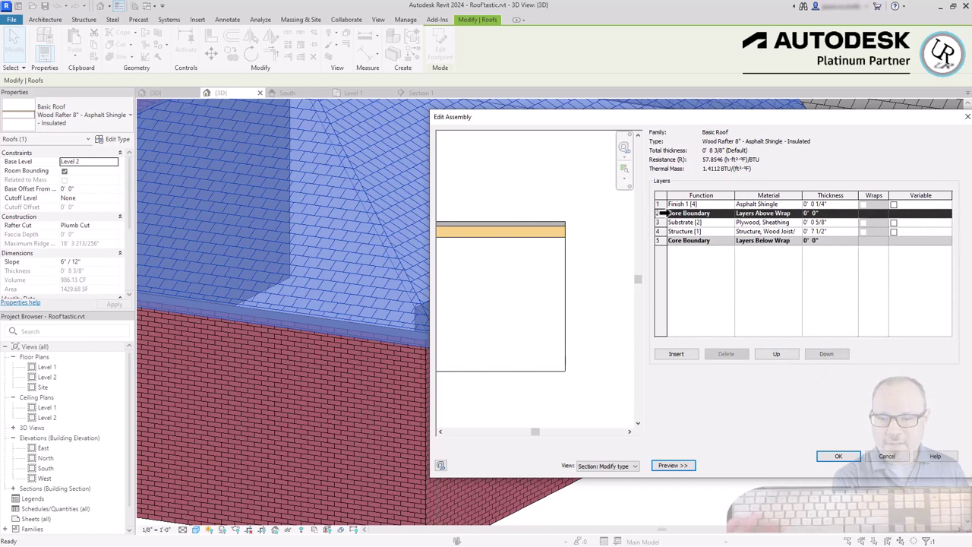
pyautogui.click(663, 240)
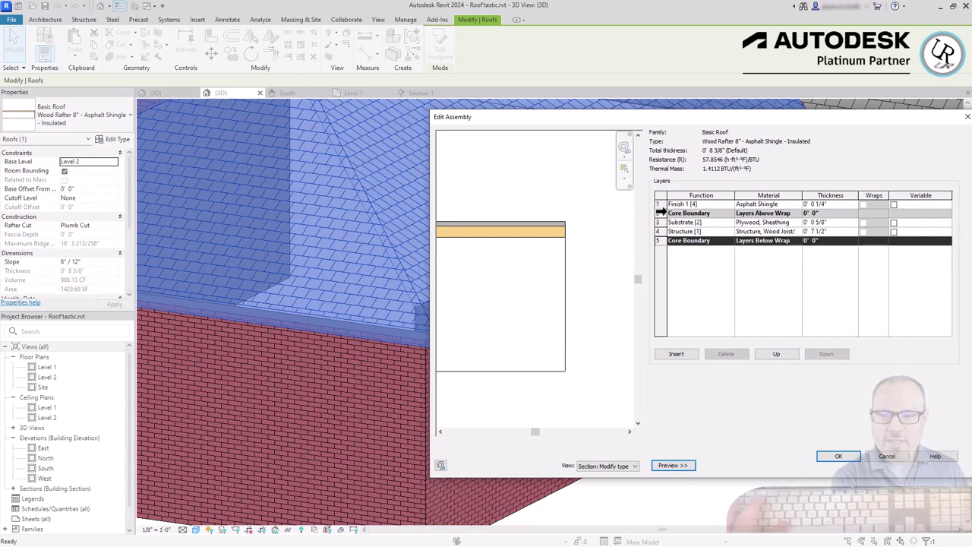
pyautogui.click(664, 212)
pyautogui.click(663, 240)
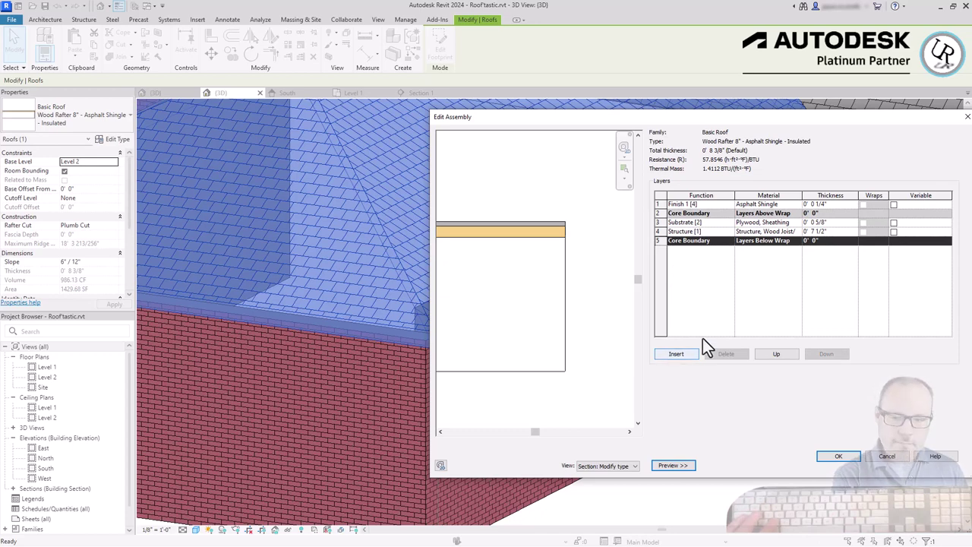
pyautogui.click(663, 231)
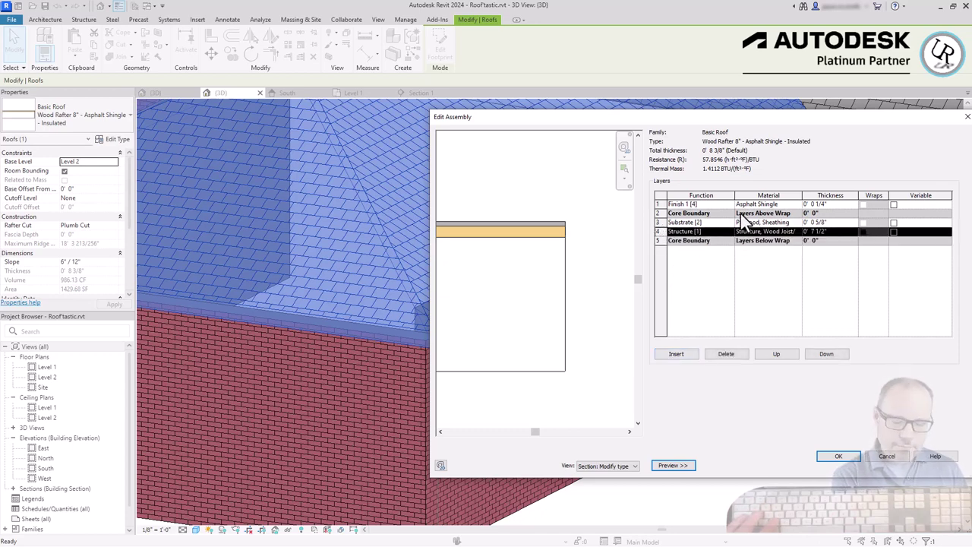
# Step: Review the function options available for the asphalt shingle layer, keeping Finish 1 [4]
pyautogui.click(697, 205)
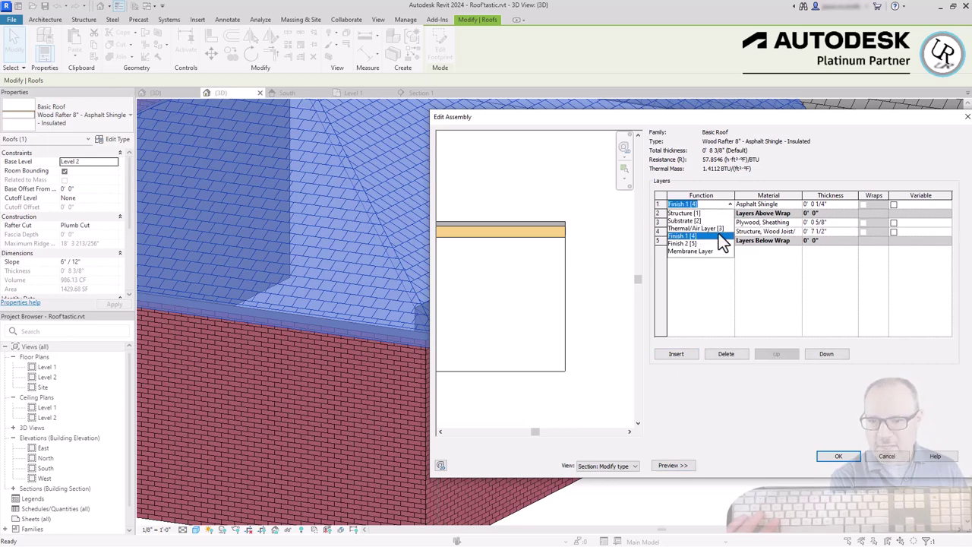
pyautogui.click(746, 286)
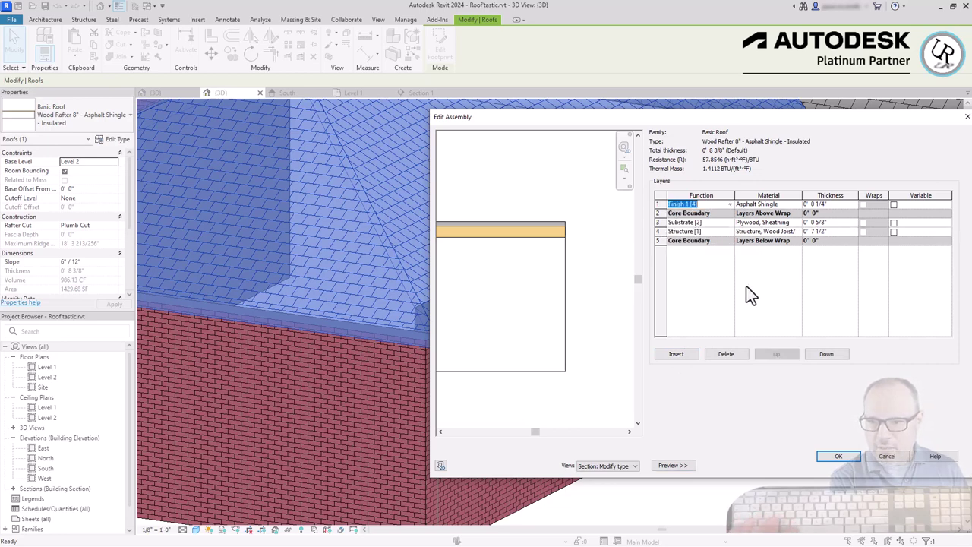
pyautogui.click(807, 211)
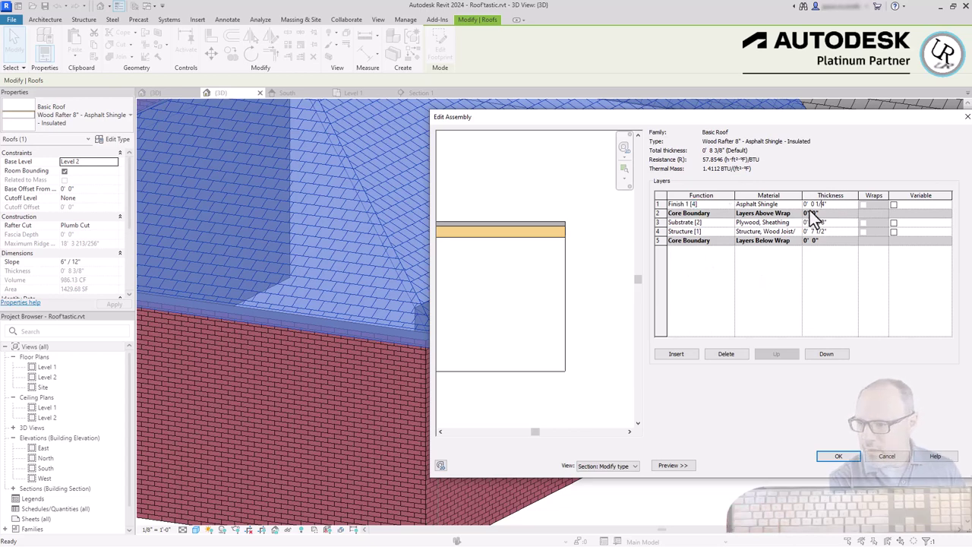
# Step: Browse the project materials for the asphalt shingle layer and search them for "conc"
pyautogui.click(749, 206)
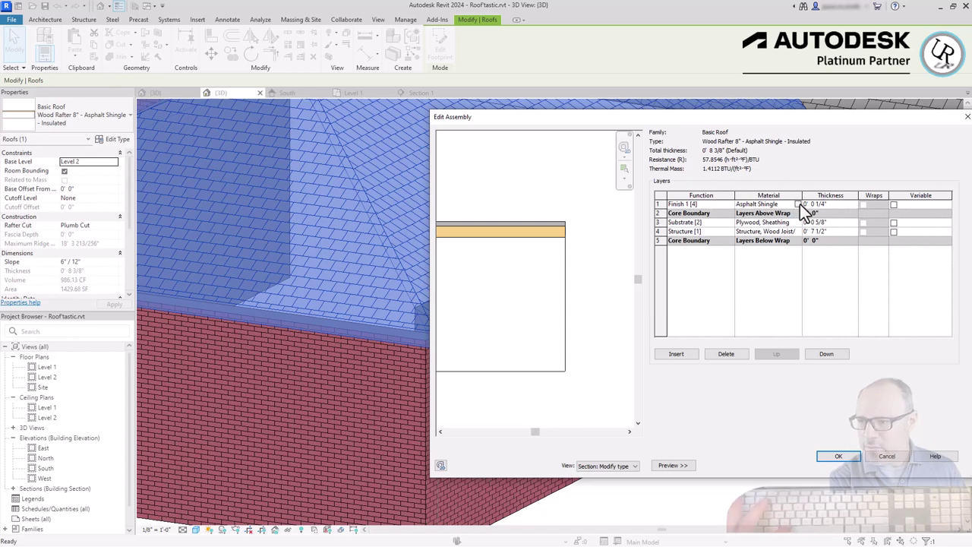
pyautogui.click(797, 205)
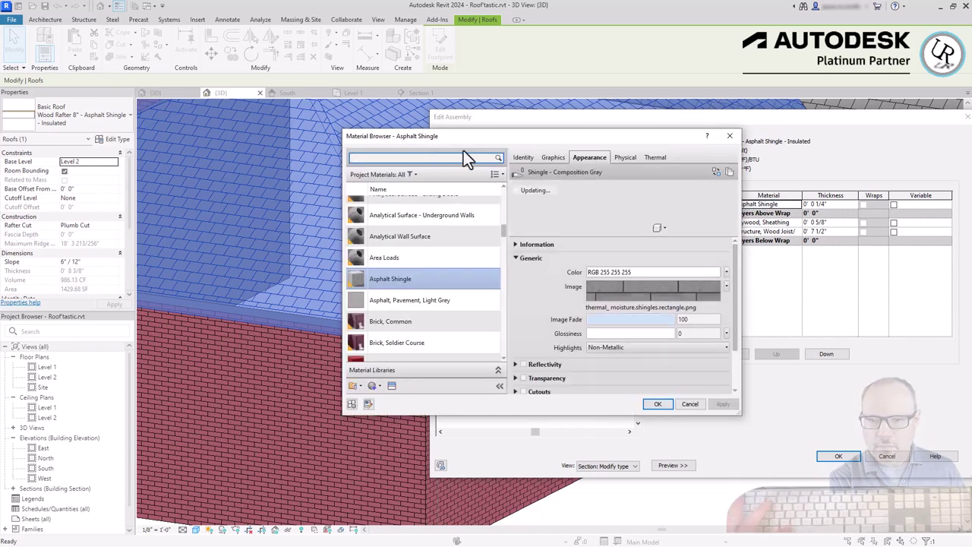
pyautogui.click(503, 233)
pyautogui.moveTo(502, 232); pyautogui.dragTo(495, 350)
pyautogui.click(441, 159)
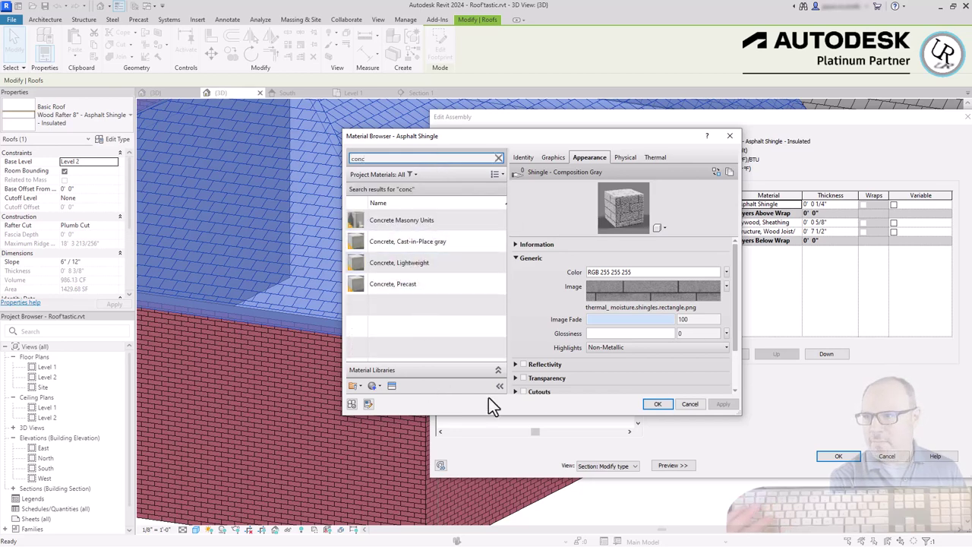
# Step: Enlarge the Material Browser and expand the material libraries to show the matching AEC Materials alongside the project materials
pyautogui.moveTo(574, 415); pyautogui.dragTo(563, 522)
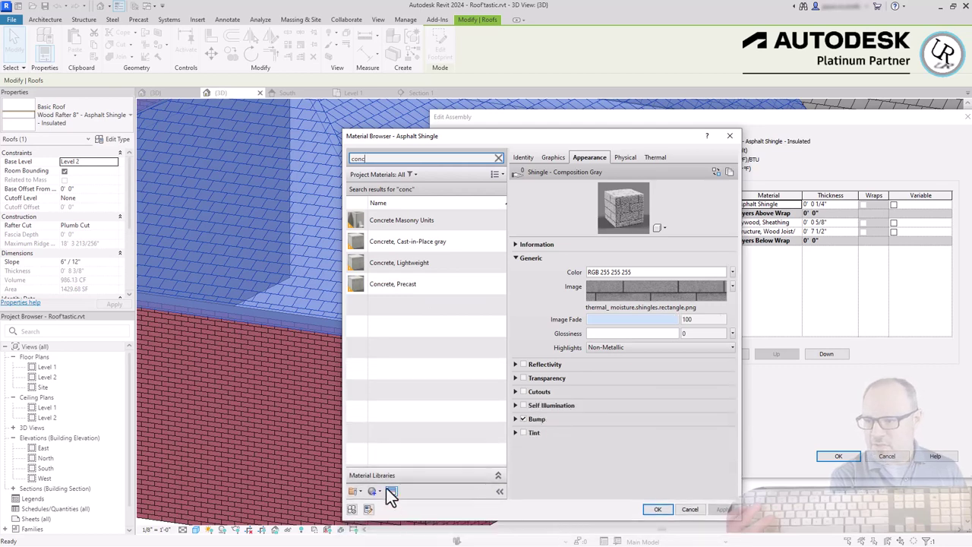
pyautogui.click(498, 475)
pyautogui.moveTo(484, 420); pyautogui.dragTo(459, 319)
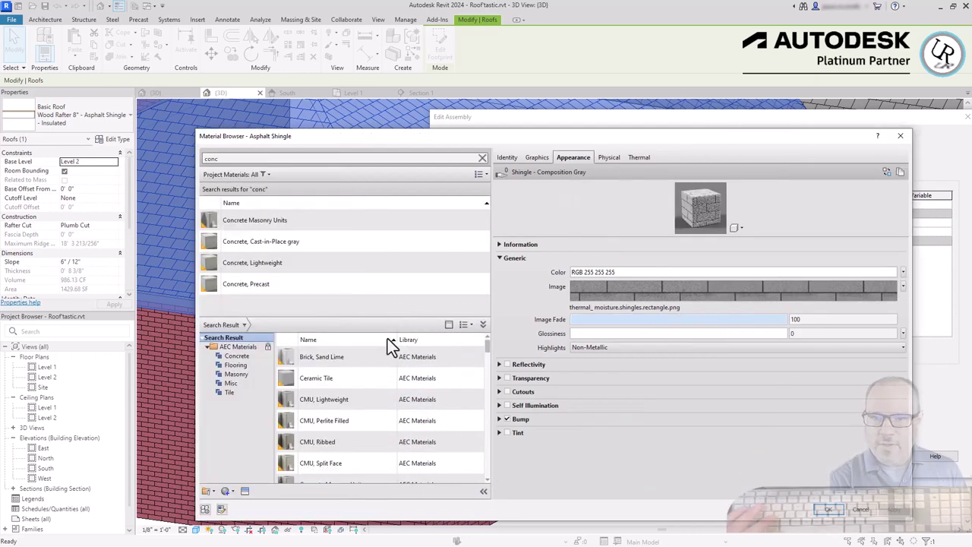
# Step: Browse the AEC Materials library results and add the Terrazzo material to the project
pyautogui.click(348, 378)
pyautogui.click(357, 403)
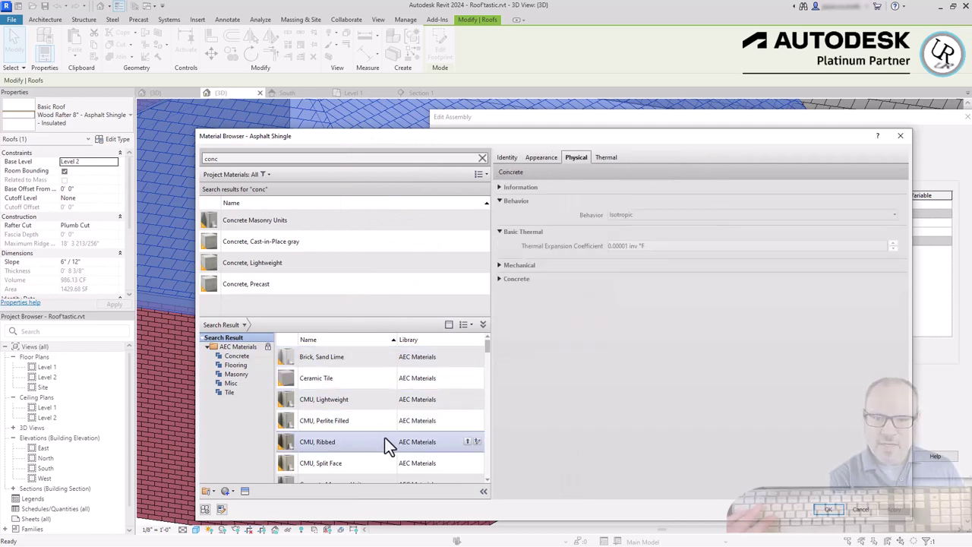
pyautogui.scroll(-1, 334, 463)
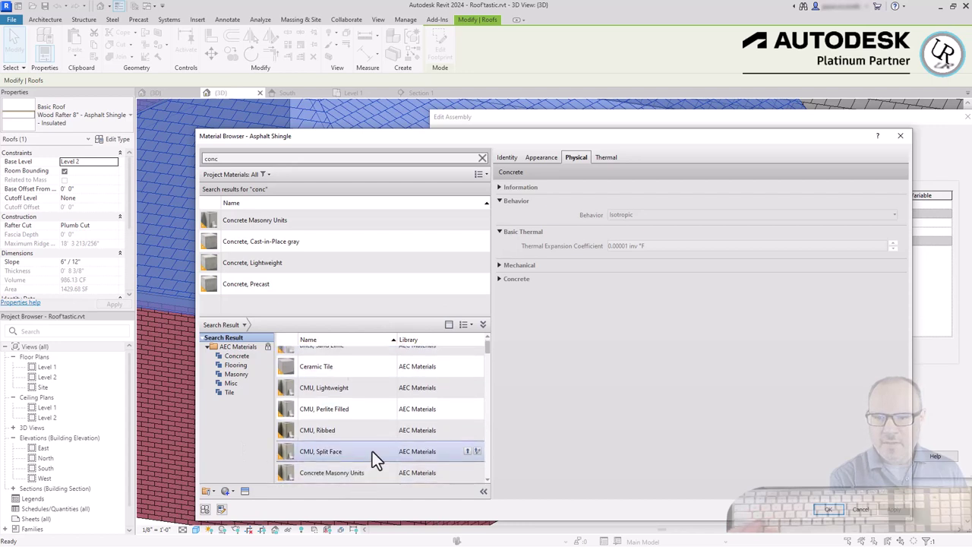
pyautogui.scroll(-3, 372, 451)
pyautogui.scroll(-3, 368, 400)
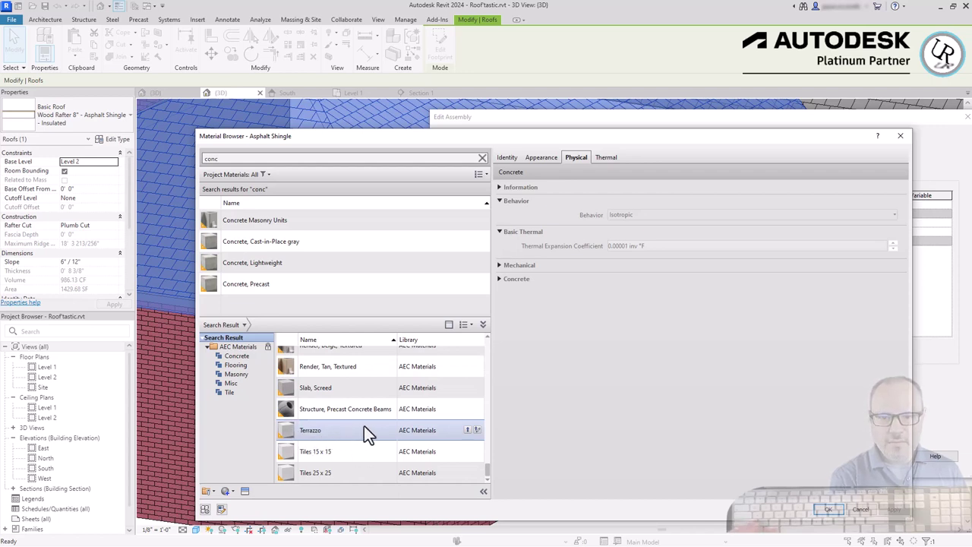
pyautogui.click(467, 430)
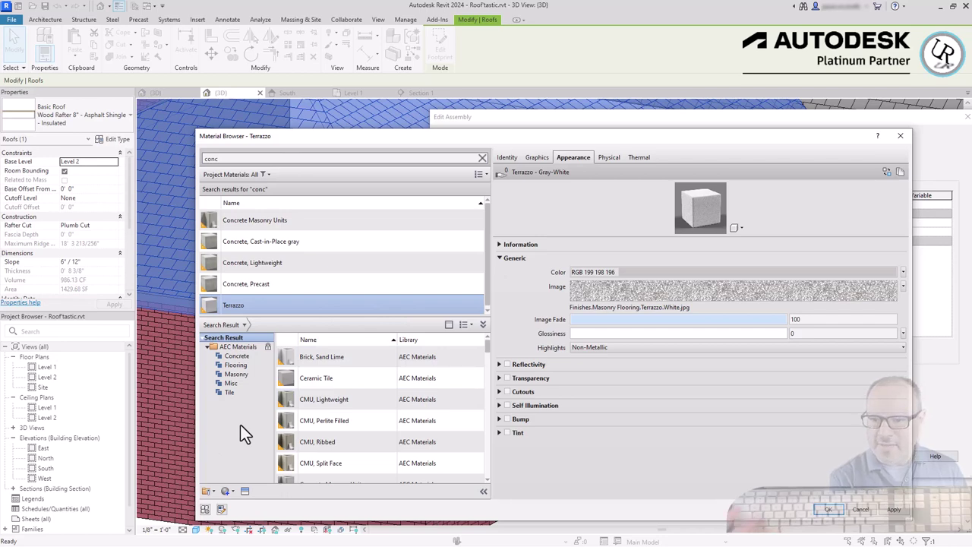
# Step: Assign Terrazzo as the material of the Finish 1 [4] layer and apply the edited assembly to the roof type
pyautogui.moveTo(483, 442)
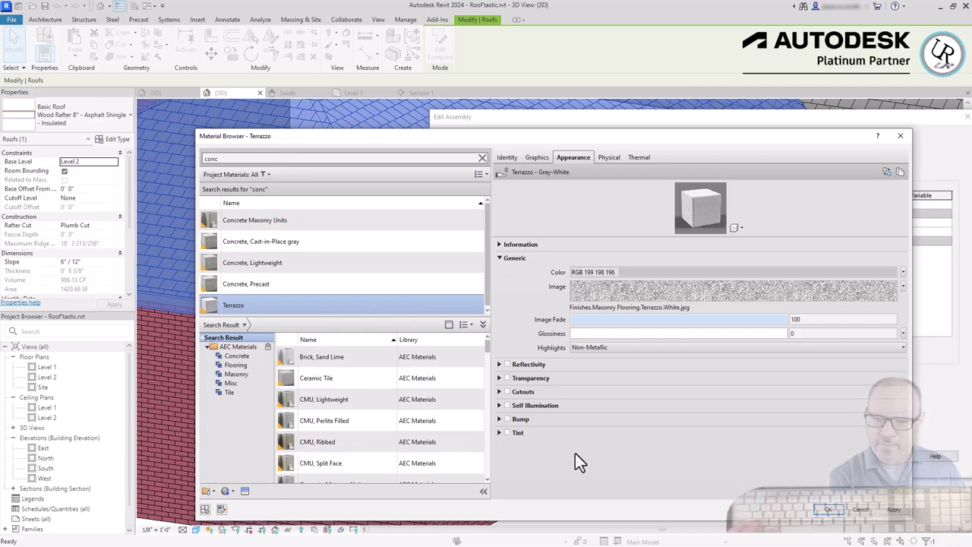
pyautogui.click(831, 509)
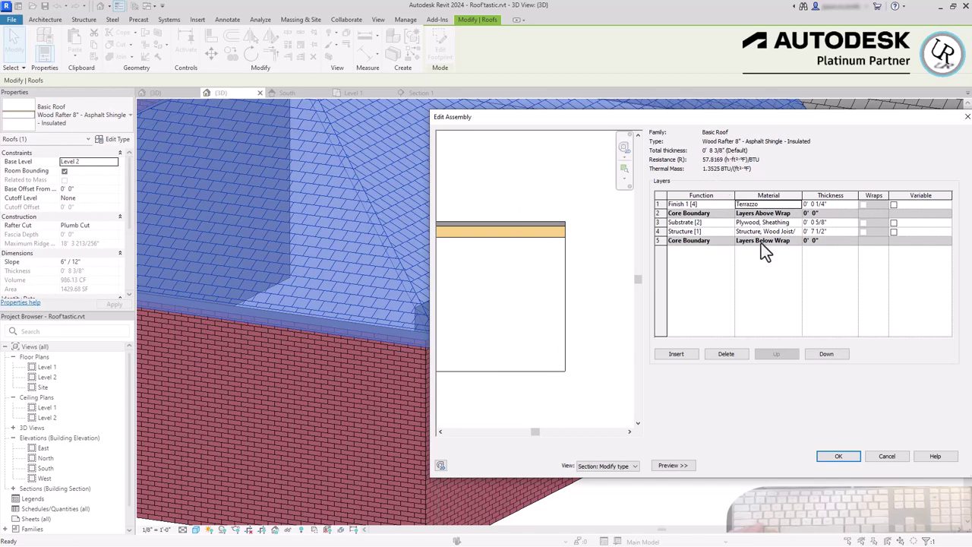
pyautogui.click(839, 457)
pyautogui.click(849, 465)
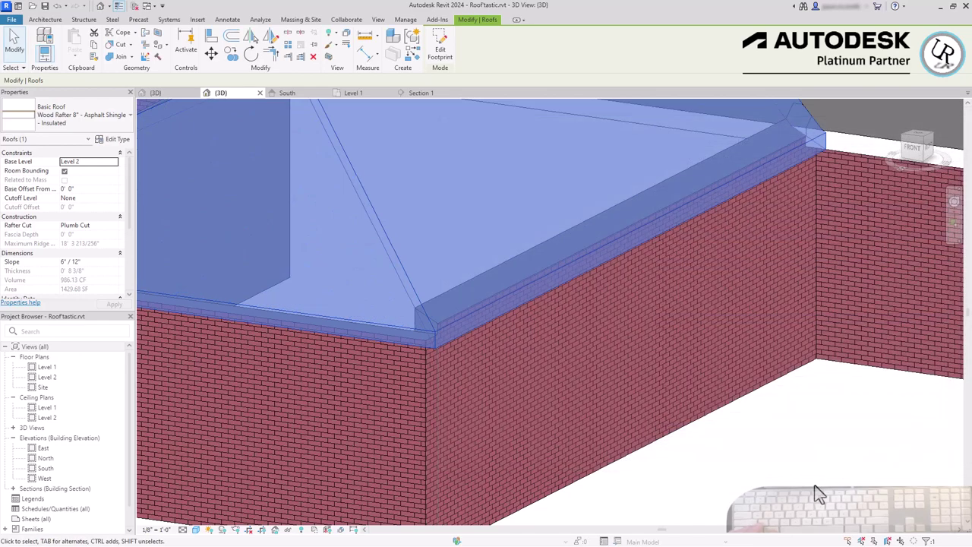
pyautogui.click(810, 480)
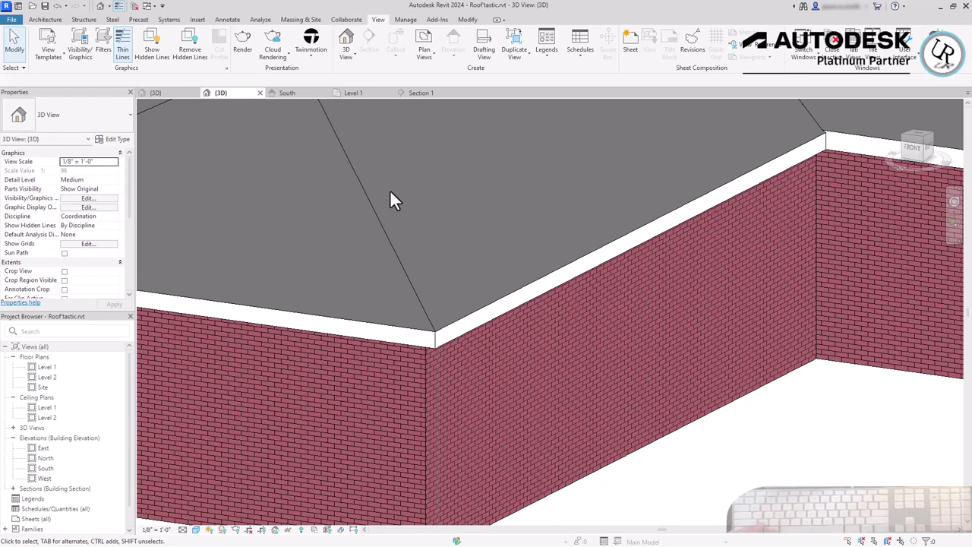
# Step: Examine the layers along the roof's cut edge at the ridge in the South elevation
pyautogui.click(305, 94)
pyautogui.scroll(-5, 582, 228)
pyautogui.scroll(-5, 586, 224)
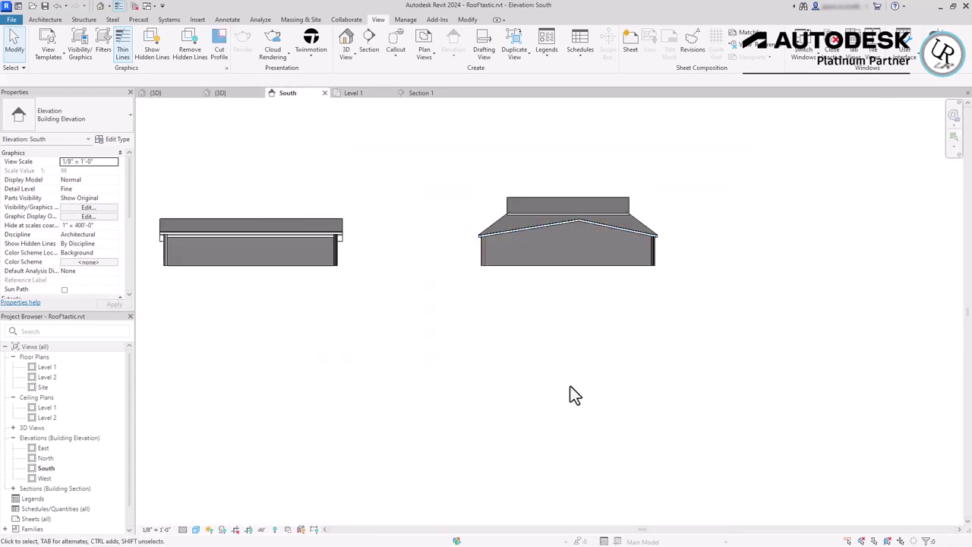
pyautogui.scroll(5, 578, 311)
pyautogui.scroll(6, 612, 312)
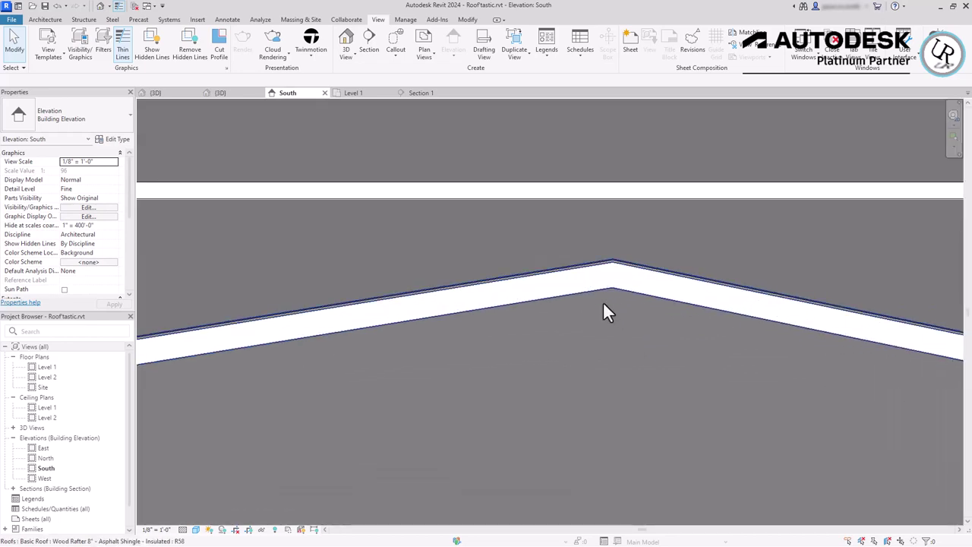
pyautogui.click(552, 345)
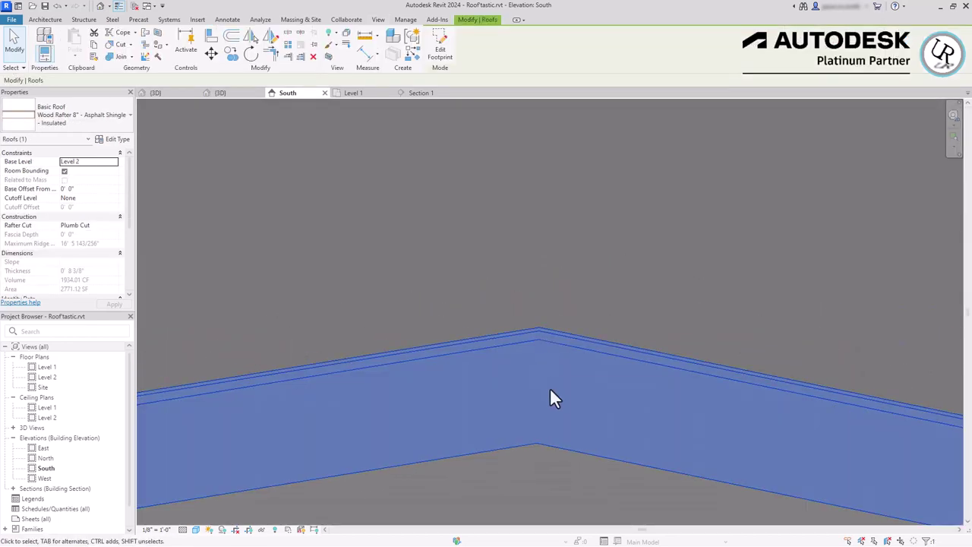
pyautogui.click(697, 183)
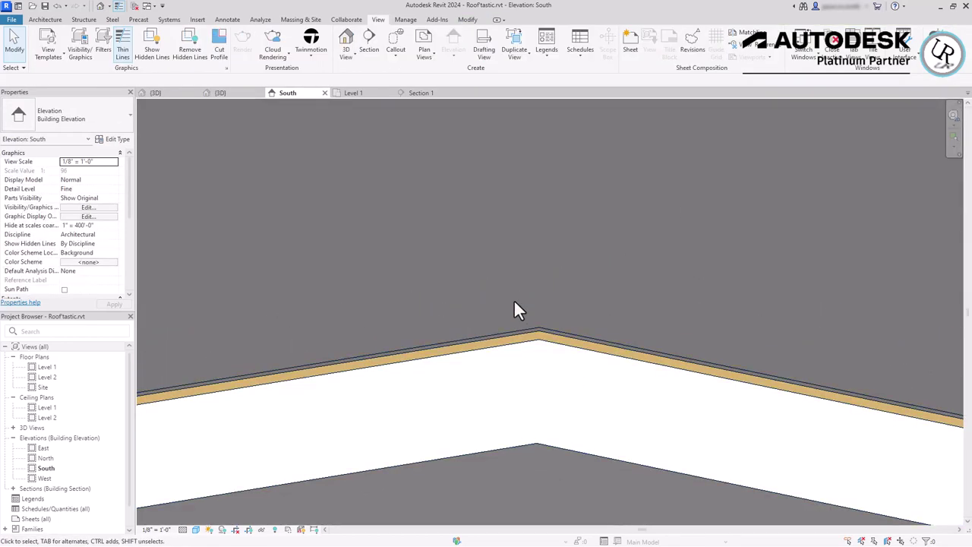
pyautogui.scroll(2, 516, 309)
pyautogui.click(560, 369)
pyautogui.moveTo(564, 347); pyautogui.dragTo(334, 249, button='middle')
pyautogui.scroll(-3, 334, 249)
pyautogui.click(623, 223)
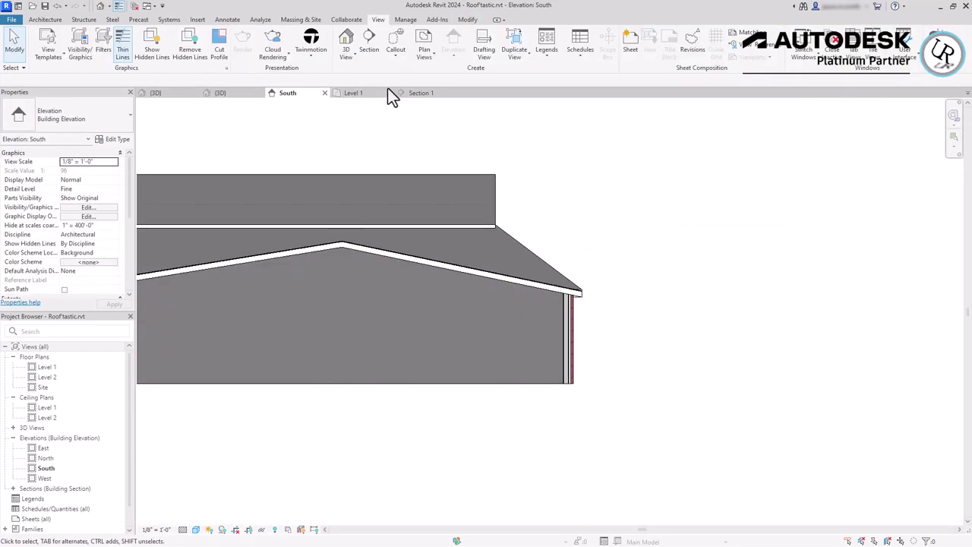
# Step: Examine the roof's layer build-up at the slope change and the eave in Section 1
pyautogui.click(420, 93)
pyautogui.scroll(2, 448, 284)
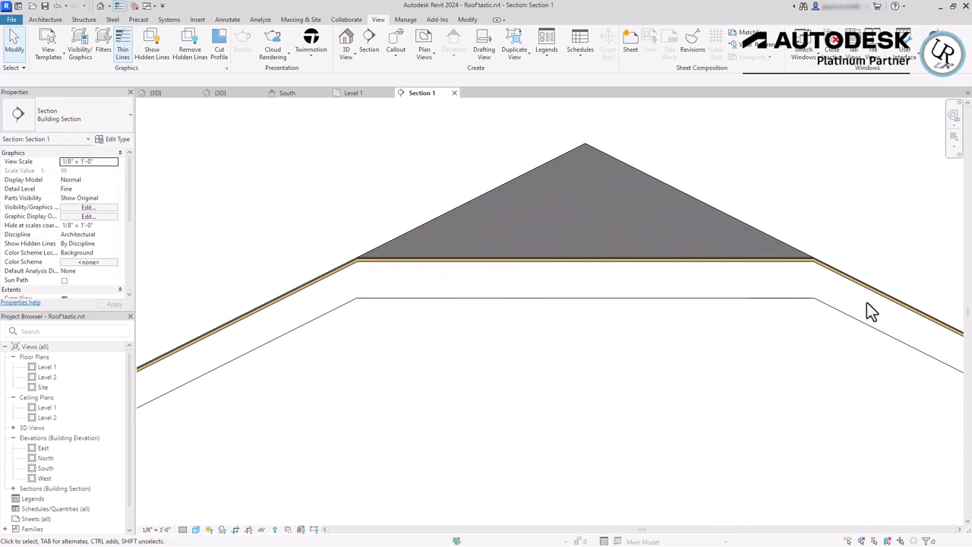
pyautogui.scroll(2, 787, 252)
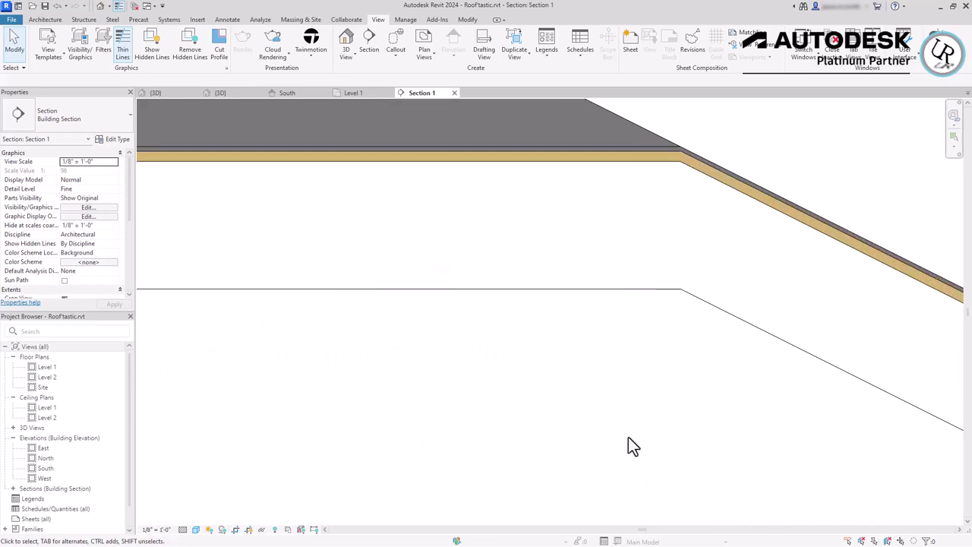
pyautogui.scroll(-5, 440, 267)
pyautogui.scroll(-3, 581, 420)
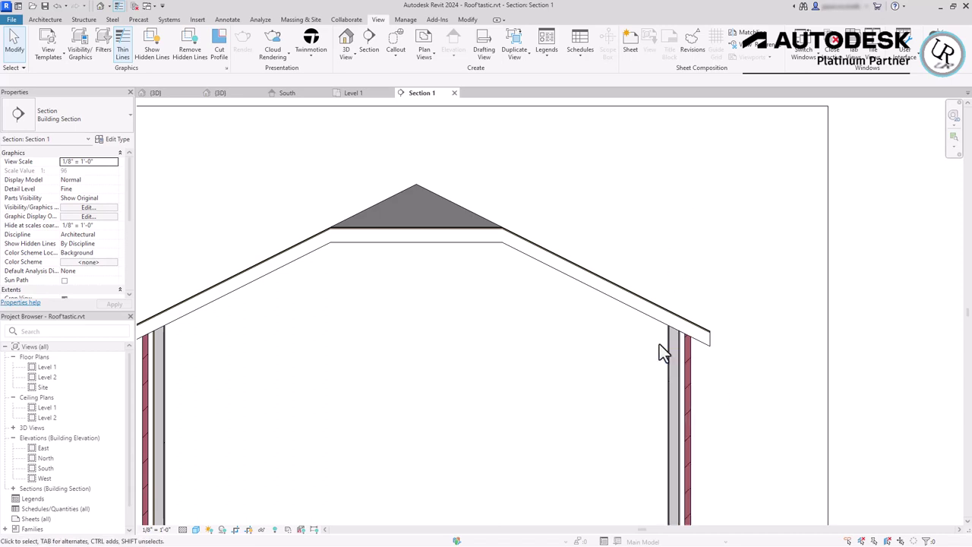
pyautogui.scroll(3, 661, 353)
# Step: Start a roof fascia in the 3D view using the Fascia-Flat 1x6 type
pyautogui.hotkey('ctrl', 'Tab')
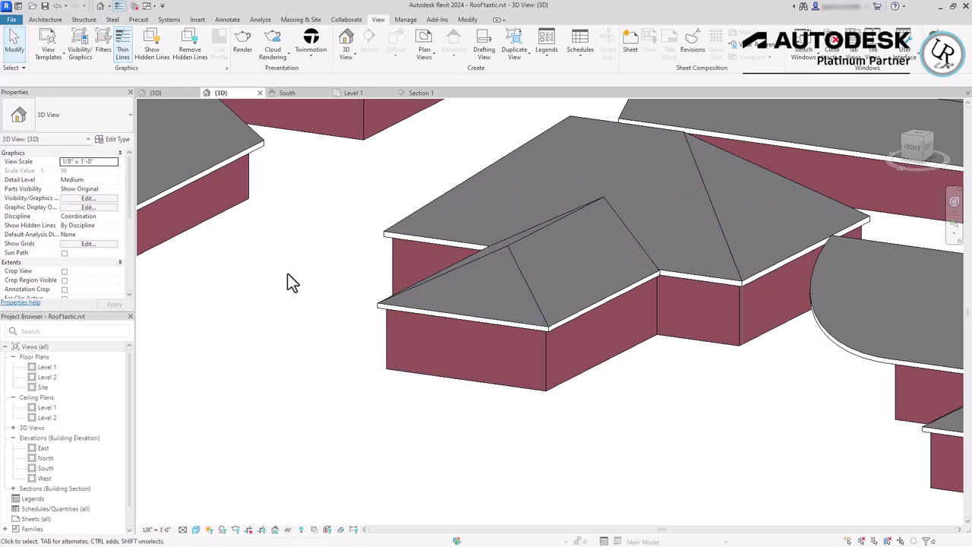
pyautogui.click(45, 19)
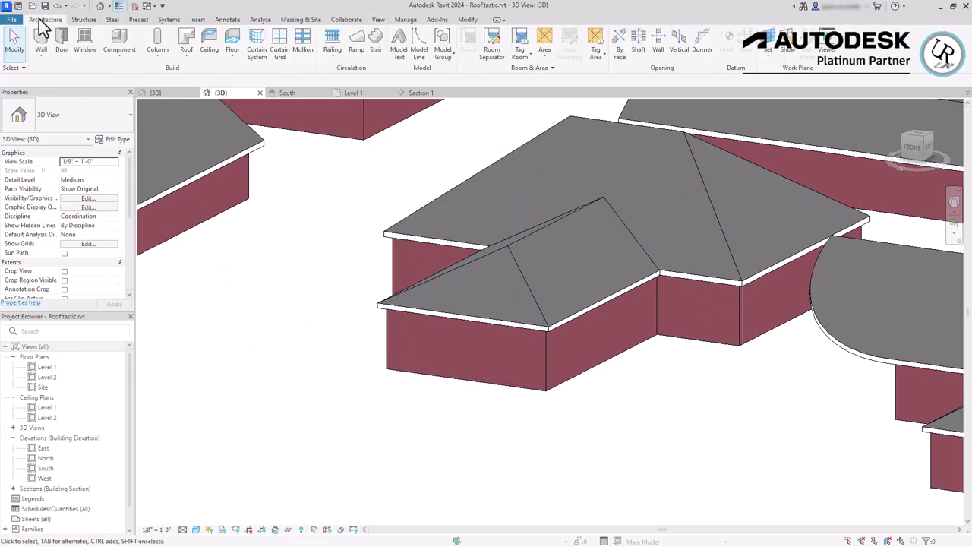
pyautogui.click(191, 54)
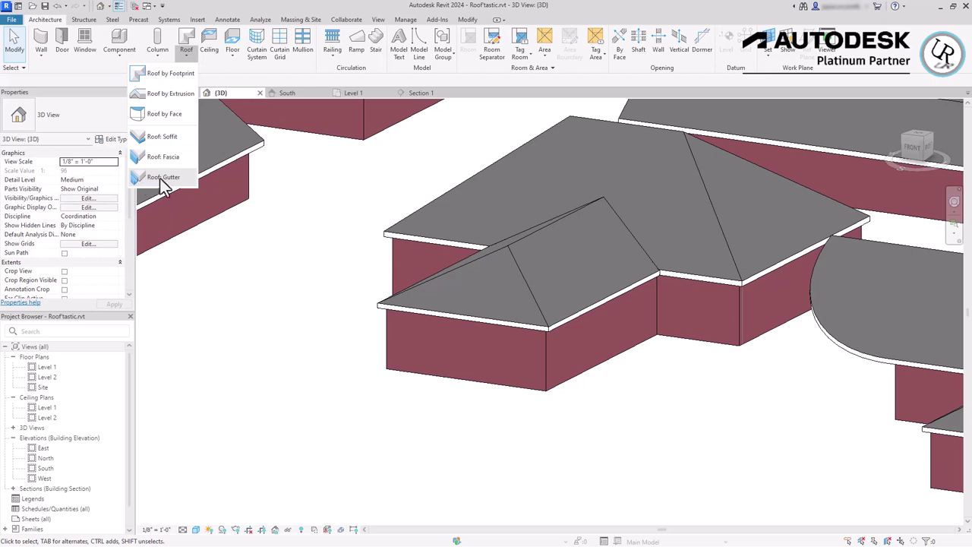
pyautogui.click(143, 155)
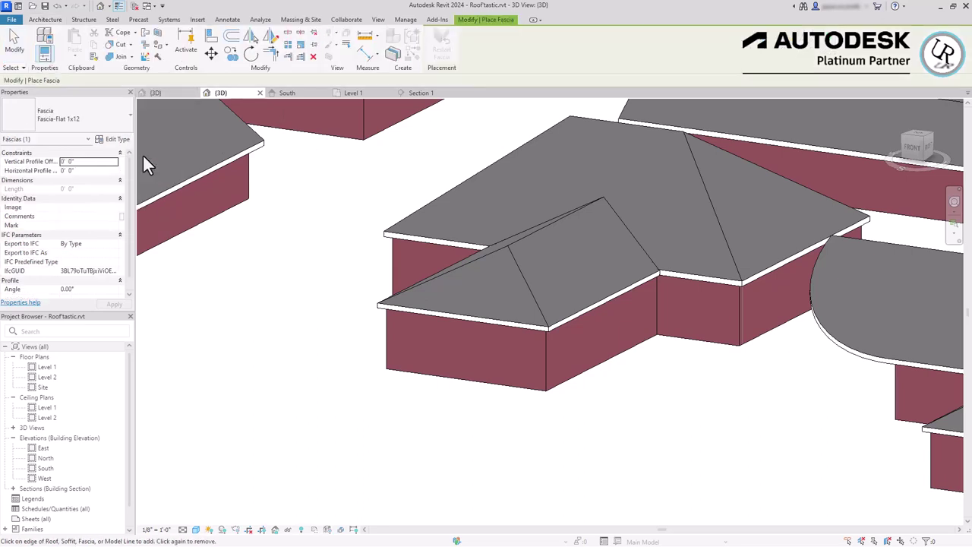
pyautogui.click(100, 114)
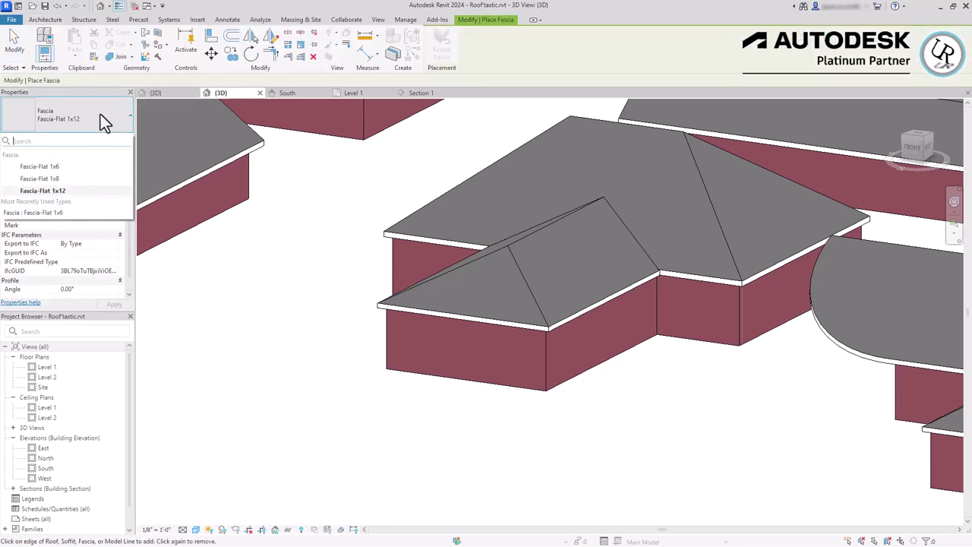
pyautogui.click(89, 165)
# Step: Place the fascia along the top eave edges on both sides of the smaller hip wing's front corner
pyautogui.scroll(5, 580, 326)
pyautogui.scroll(2, 463, 370)
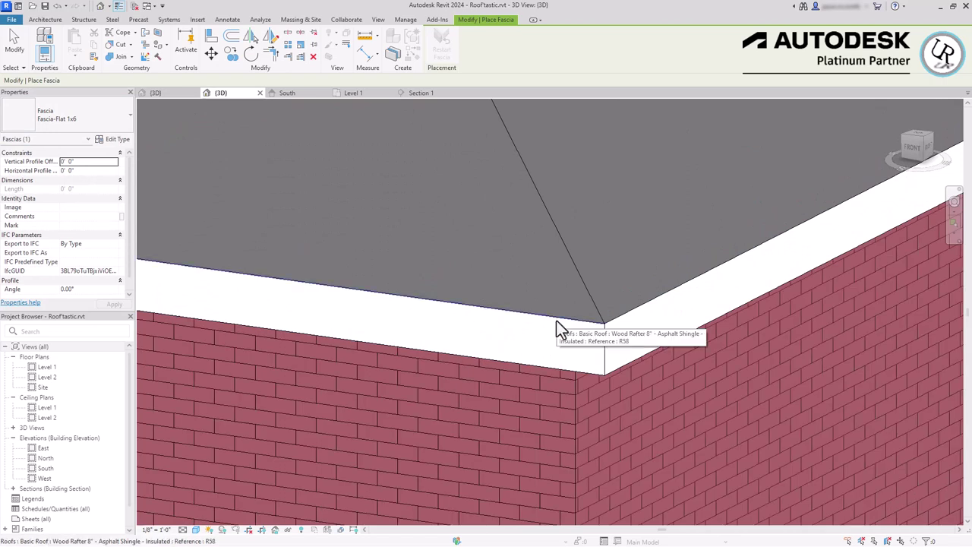
pyautogui.click(556, 320)
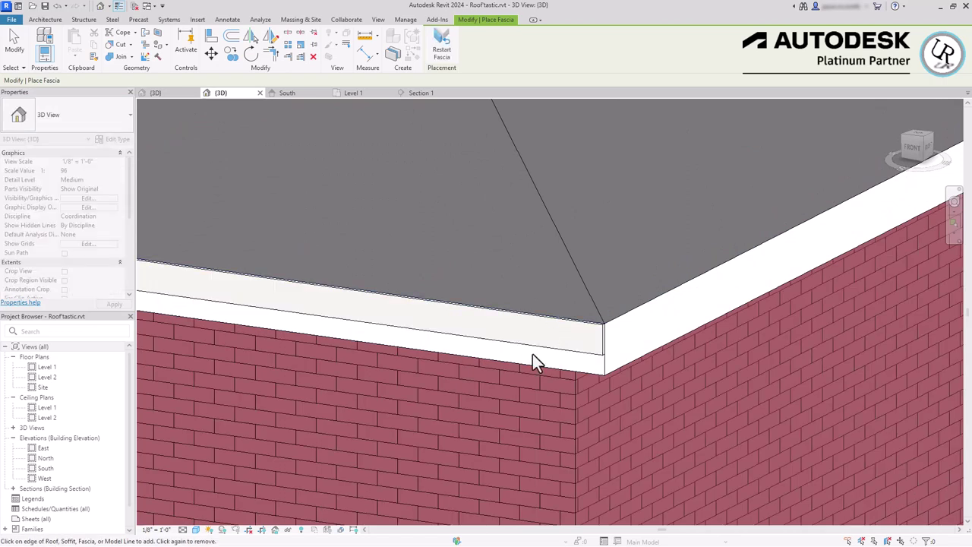
pyautogui.click(640, 309)
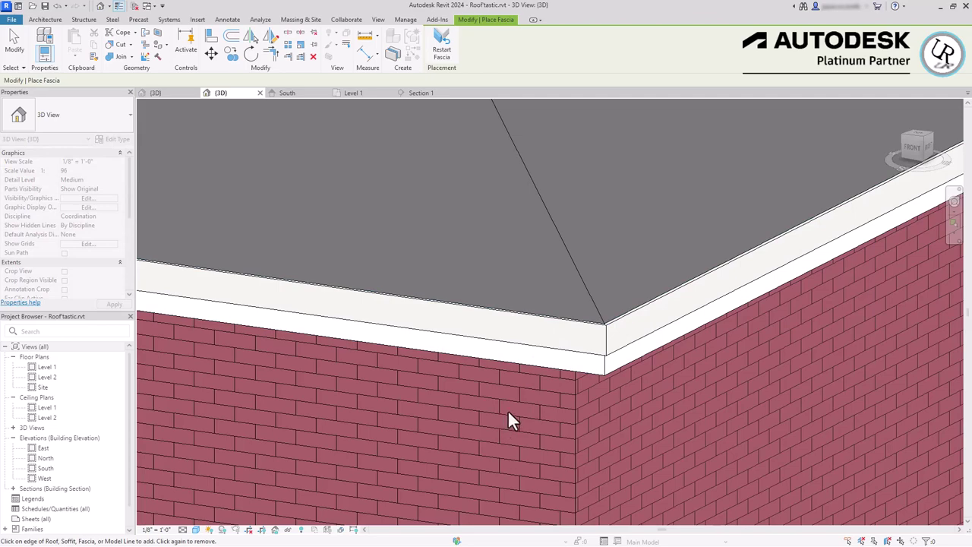
# Step: Continue the fascia along the remaining eave edges around the hip roof, including the back sides
pyautogui.scroll(-3, 483, 363)
pyautogui.scroll(-5, 522, 334)
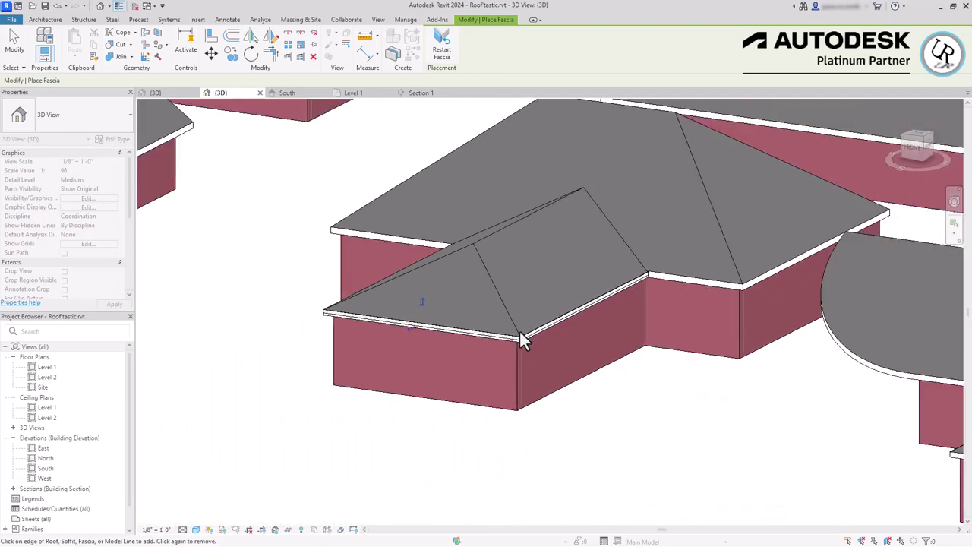
pyautogui.scroll(5, 700, 271)
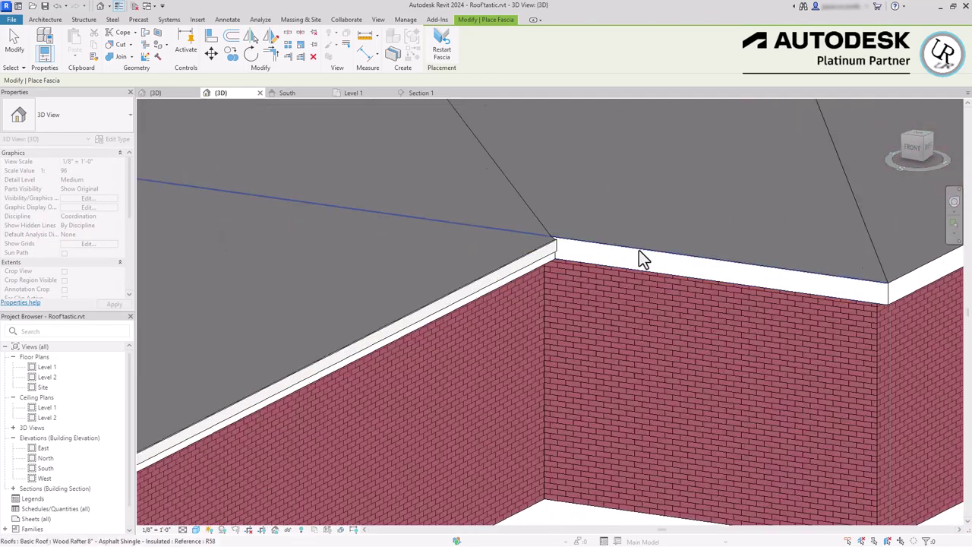
pyautogui.scroll(-2, 532, 255)
pyautogui.scroll(-3, 783, 248)
pyautogui.scroll(4, 709, 250)
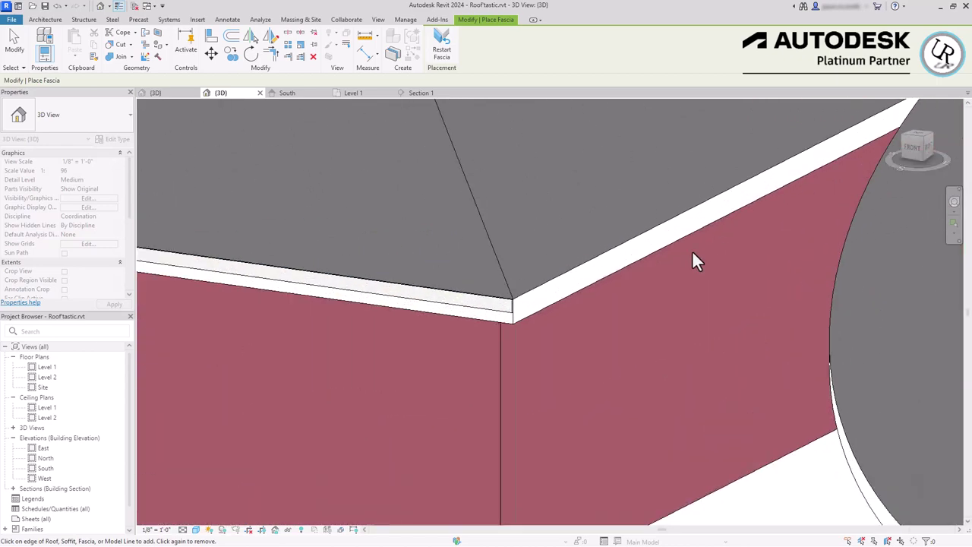
pyautogui.scroll(-2, 596, 296)
pyautogui.scroll(-3, 596, 299)
pyautogui.keyDown('shift'); pyautogui.moveTo(202, 245); pyautogui.dragTo(634, 245, button='middle'); pyautogui.keyUp('shift')
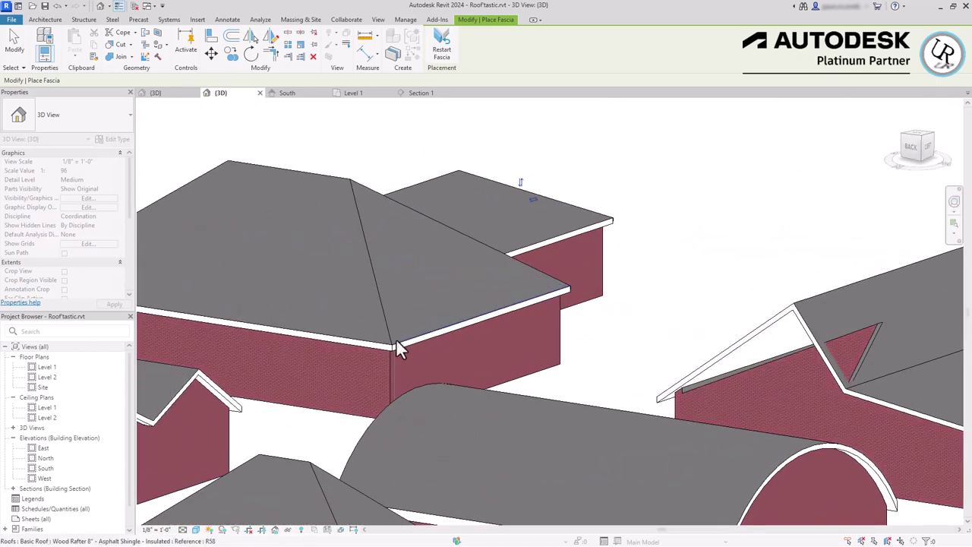
pyautogui.scroll(5, 404, 334)
pyautogui.scroll(-2, 433, 310)
# Step: Change the placed fascia's type to Fascia-Flat 1x8
pyautogui.click(460, 365)
pyautogui.click(460, 365)
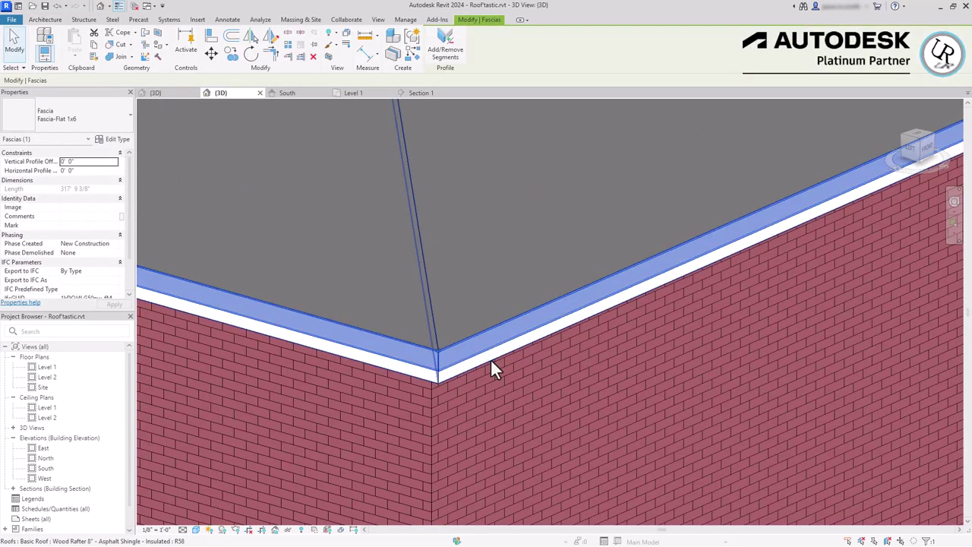
pyautogui.click(109, 114)
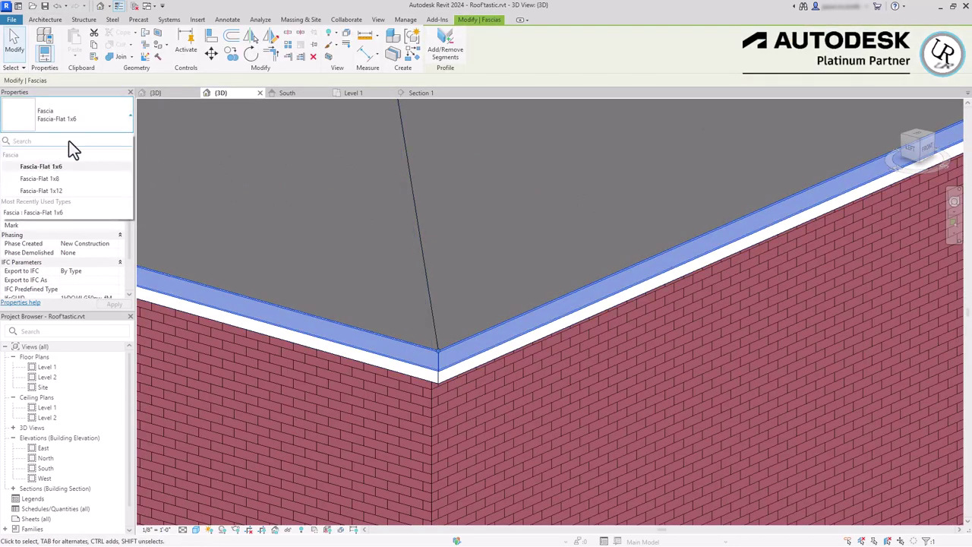
pyautogui.click(54, 179)
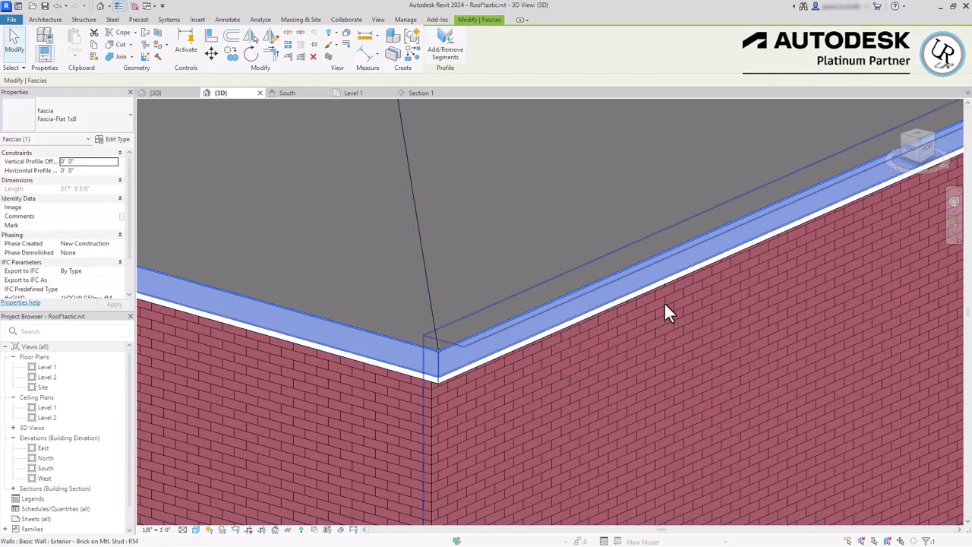
# Step: Try the Fascia-Flat 1x12 type on the fascia and undo that type change
pyautogui.click(104, 118)
pyautogui.click(57, 189)
pyautogui.press('Escape')
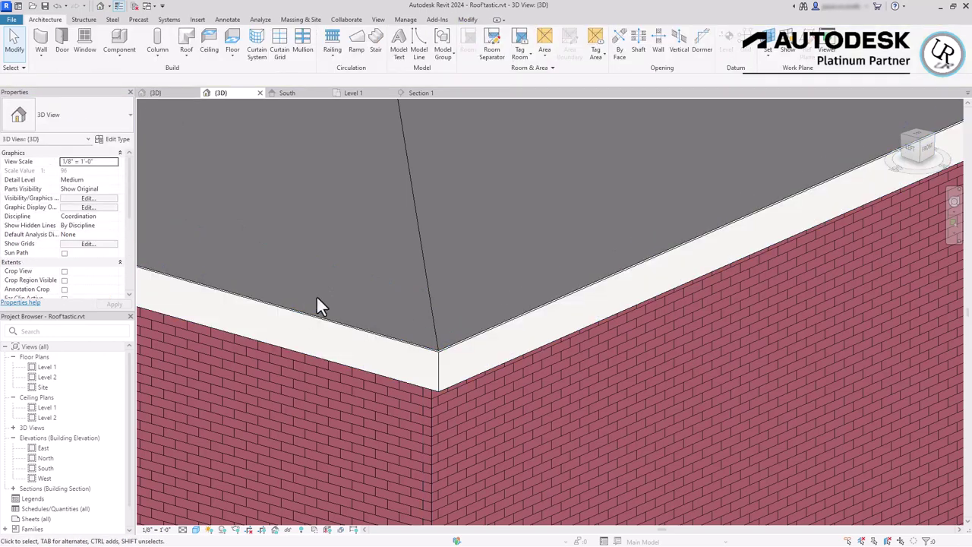
pyautogui.hotkey('ctrl', 'z')
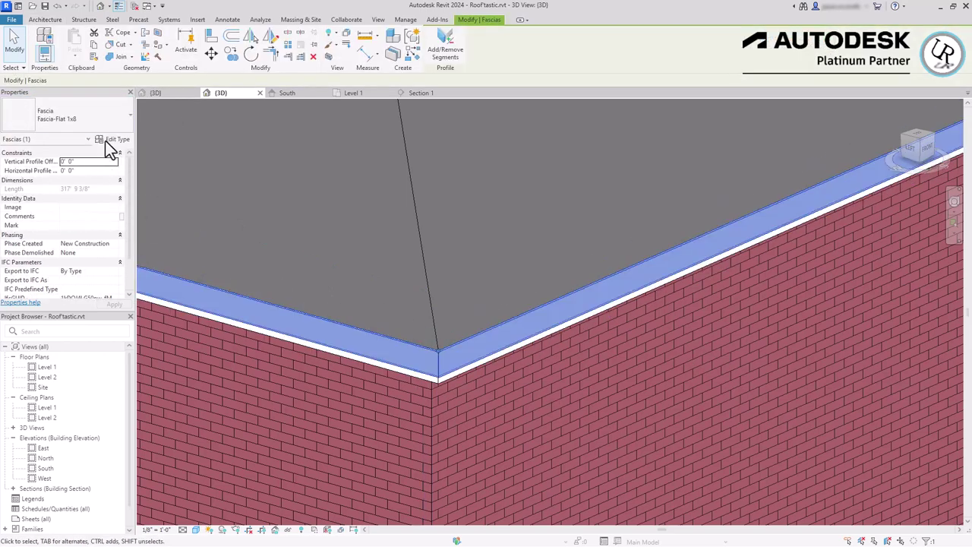
# Step: Try the Carpet (1) and Concrete Masonry Units materials for the Fascia-Flat 1x8 type and cancel the material choice
pyautogui.click(116, 139)
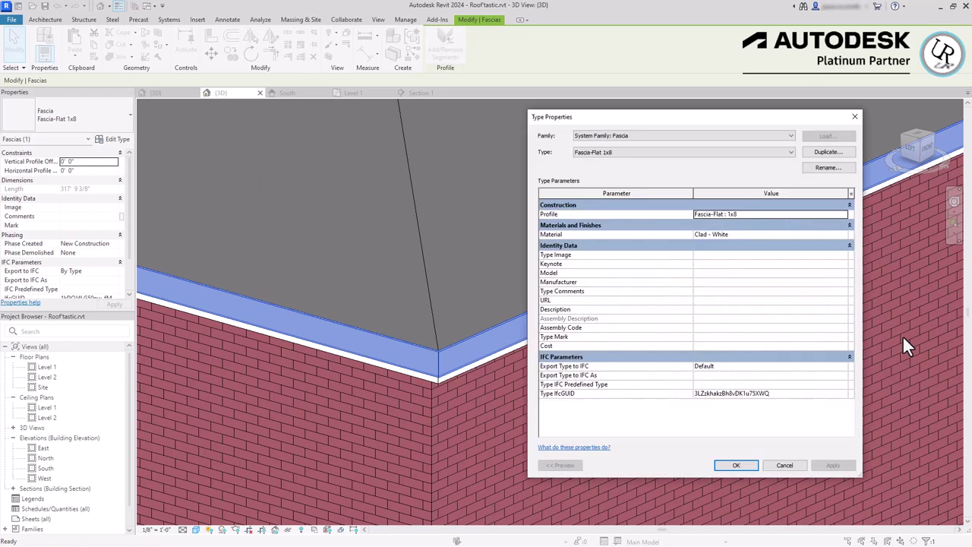
pyautogui.click(707, 234)
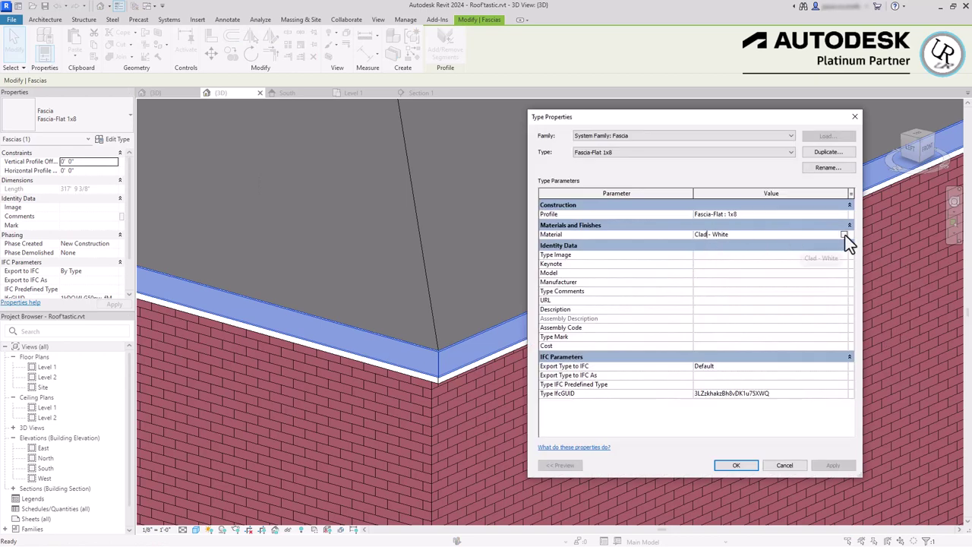
pyautogui.click(844, 235)
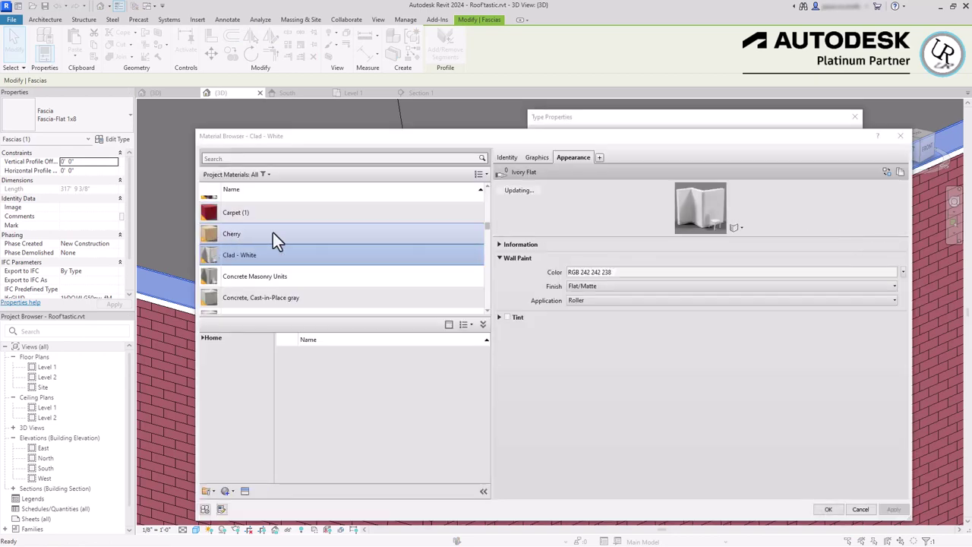
pyautogui.click(269, 213)
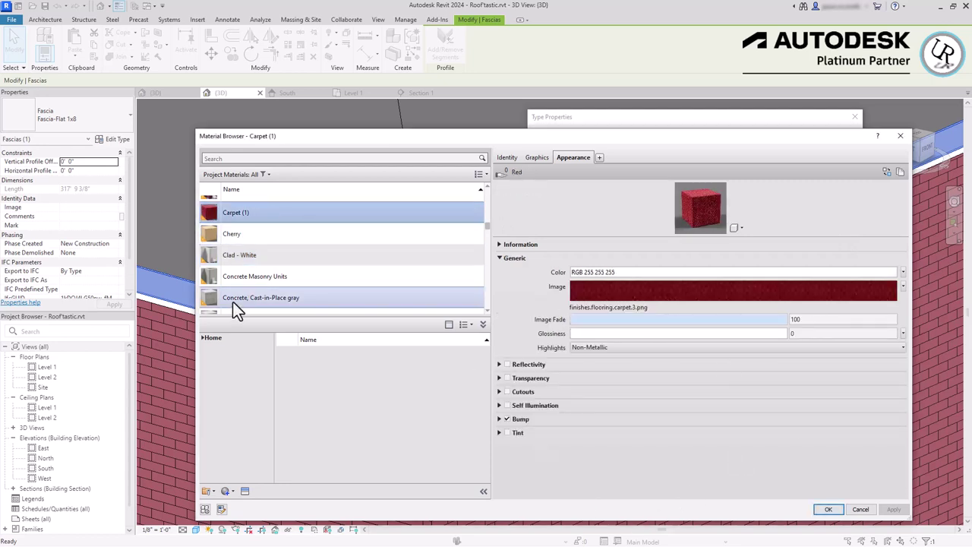
pyautogui.click(258, 277)
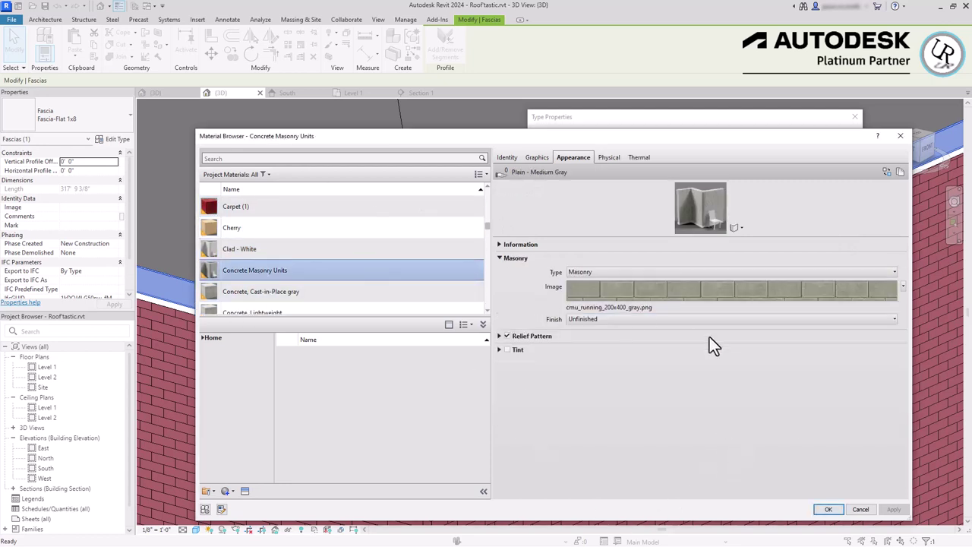
pyautogui.scroll(-5, 321, 263)
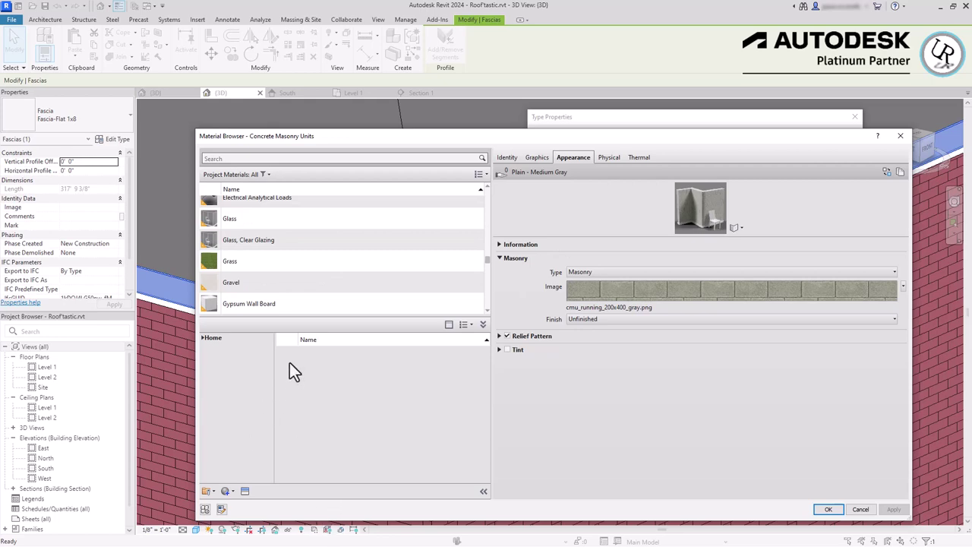
pyautogui.press('Escape')
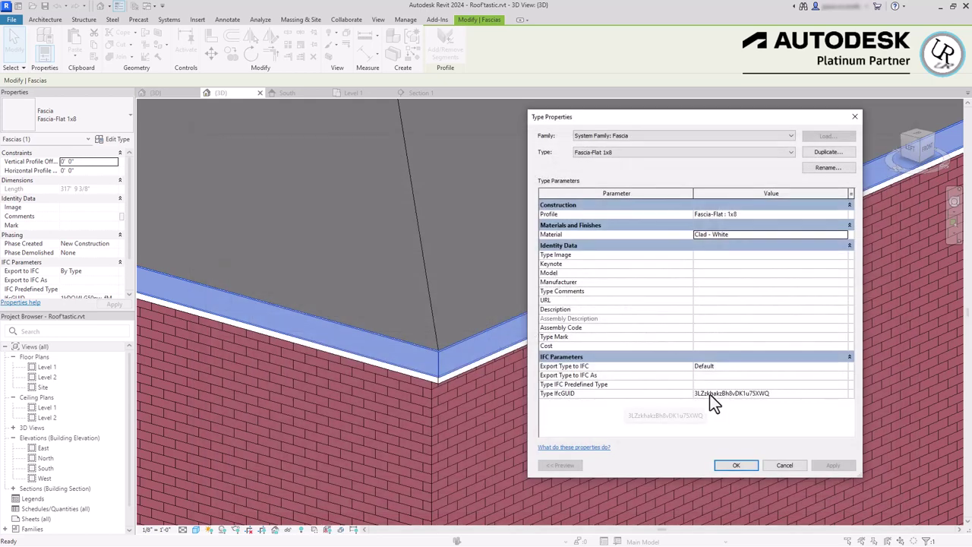
# Step: Try the Fascia-Flat : 1x6 profile for the fascia type and discard the type changes
pyautogui.click(740, 213)
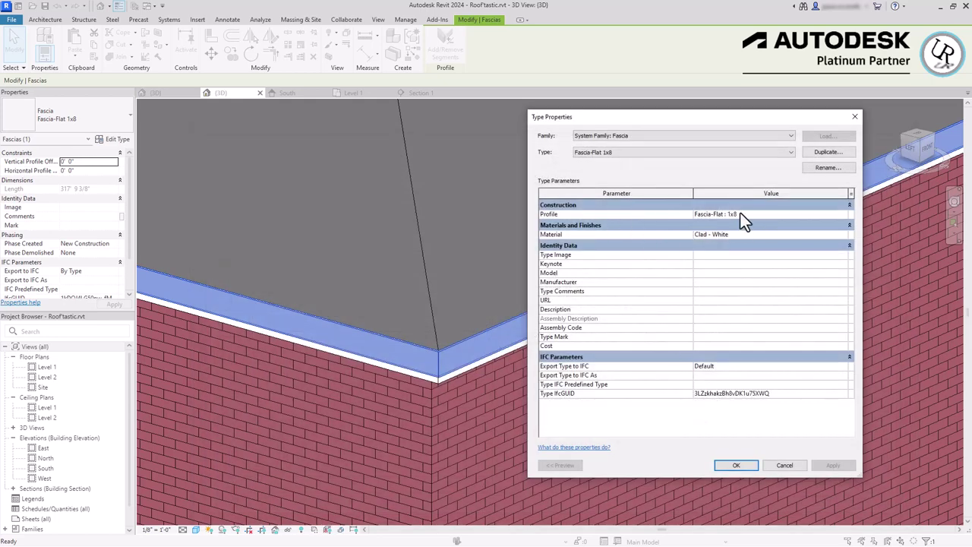
pyautogui.click(845, 214)
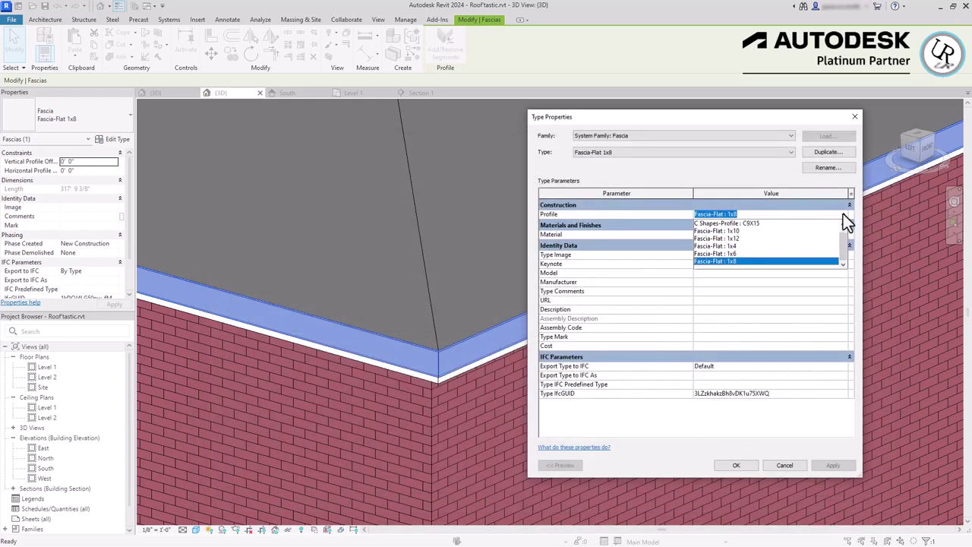
pyautogui.click(835, 253)
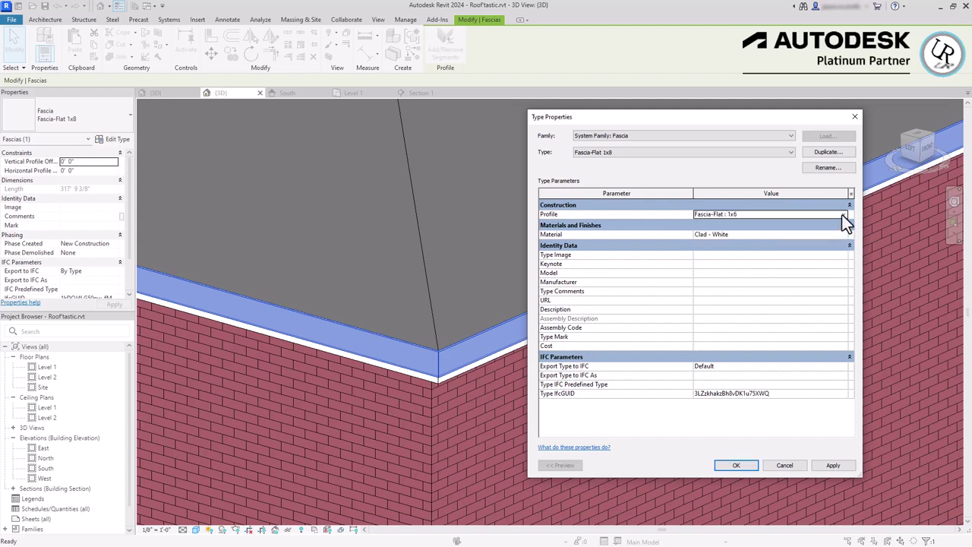
pyautogui.click(842, 214)
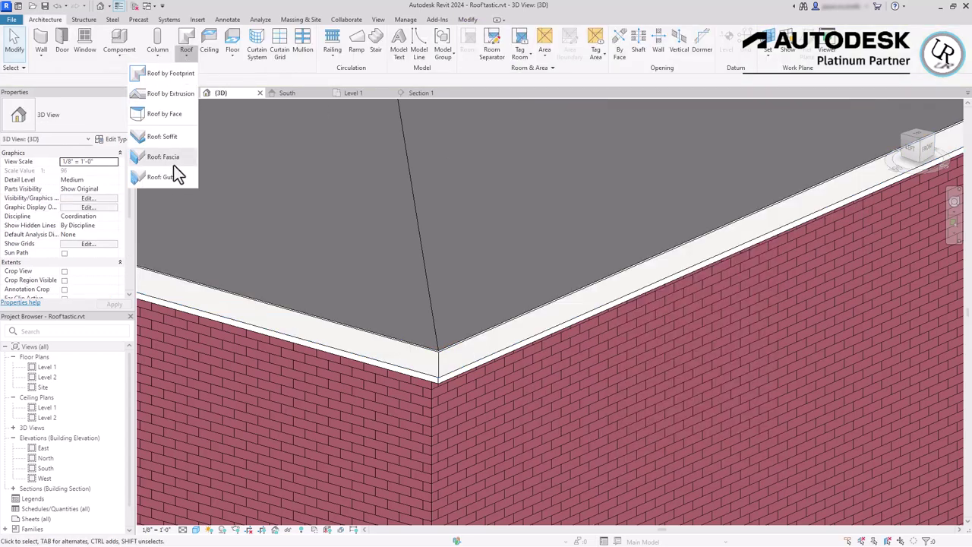
# Step: Start a roof gutter of type Gutter - Bevel 5" x 5" and review its available profiles, keeping the 5" x 5" one
pyautogui.click(167, 177)
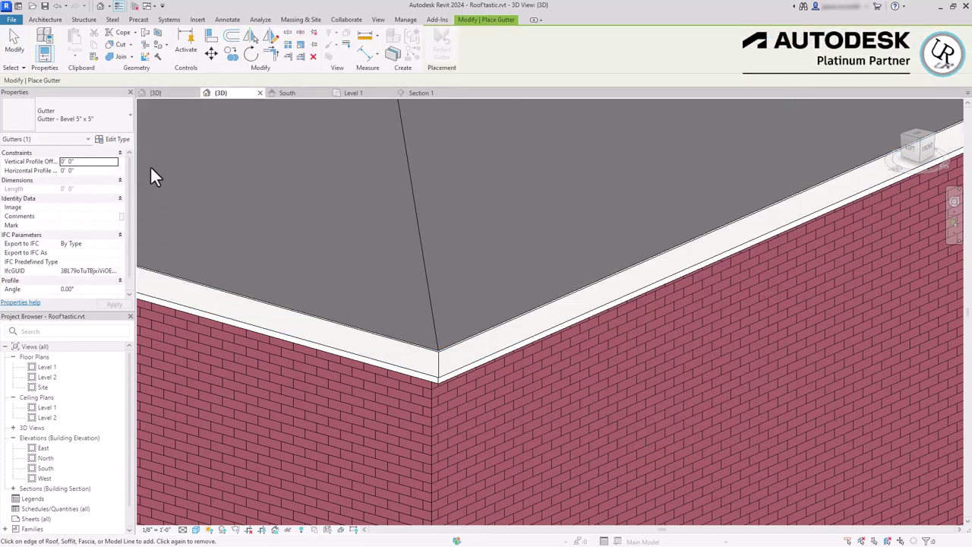
pyautogui.click(66, 124)
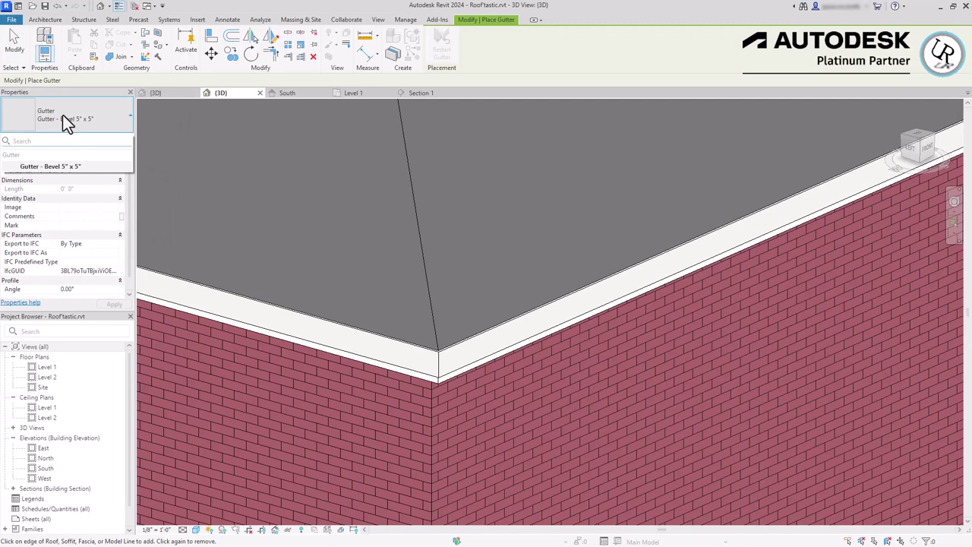
pyautogui.click(67, 124)
pyautogui.click(114, 139)
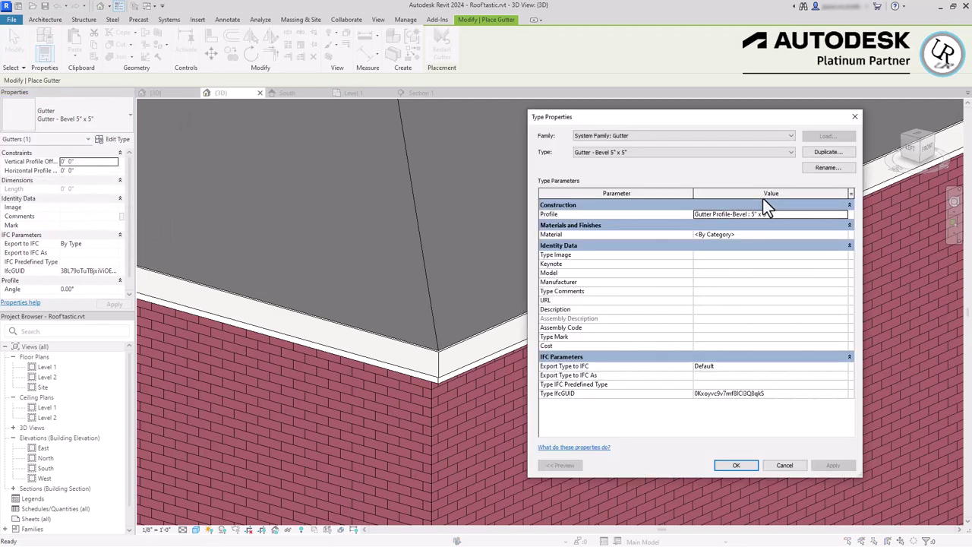
pyautogui.click(847, 213)
pyautogui.click(844, 216)
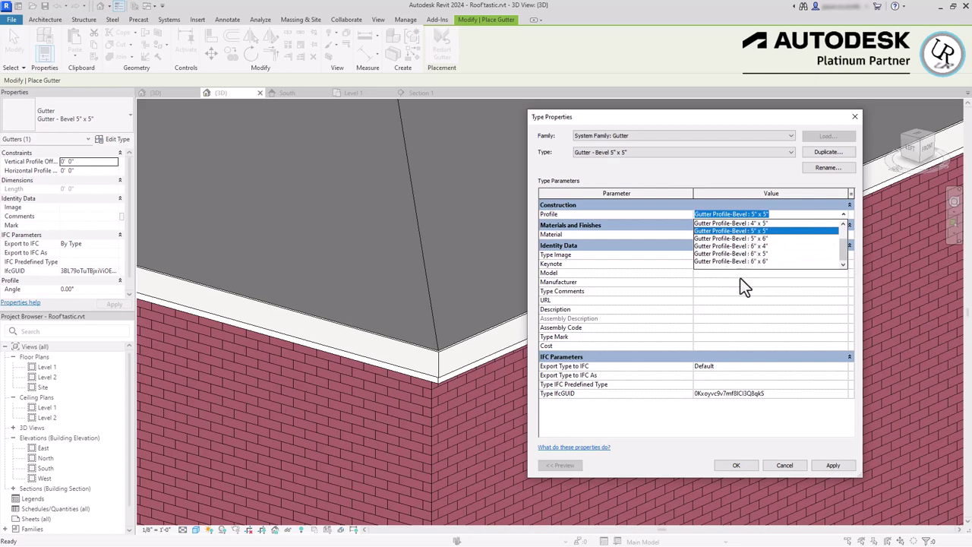
pyautogui.click(650, 185)
# Step: Search the materials for "alu" and assign the matching material to the Gutter - Bevel 5" x 5" type
pyautogui.click(705, 234)
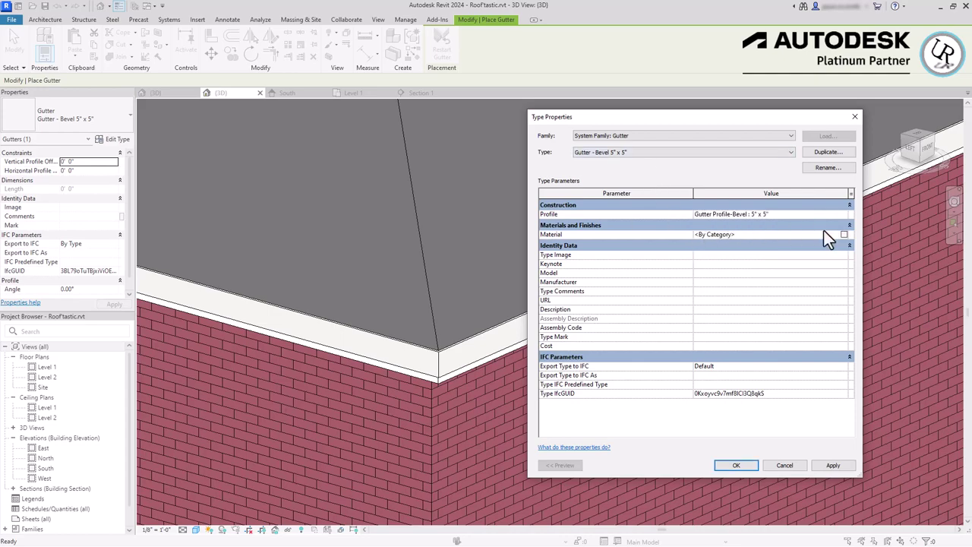
pyautogui.click(845, 236)
pyautogui.click(264, 158)
pyautogui.write('alu')
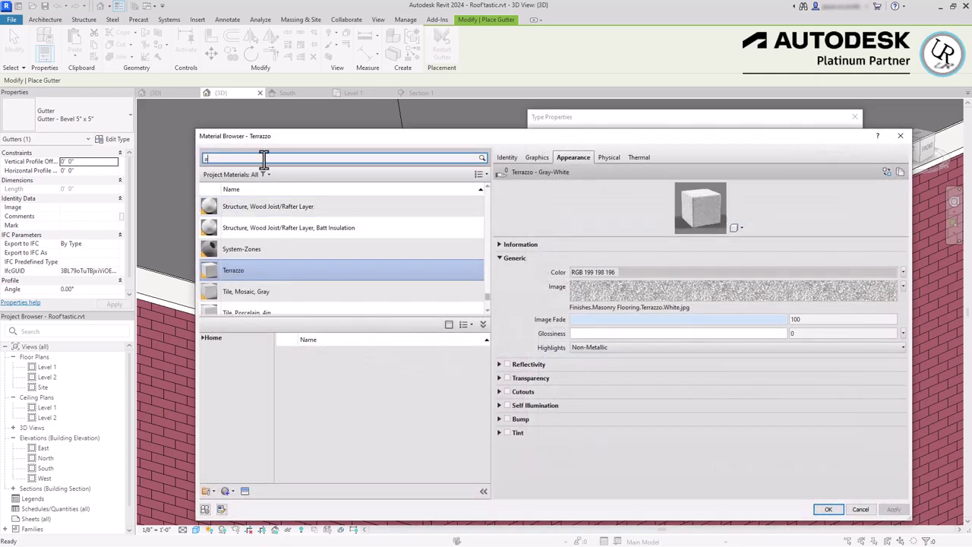
pyautogui.click(310, 220)
pyautogui.click(828, 508)
pyautogui.click(740, 464)
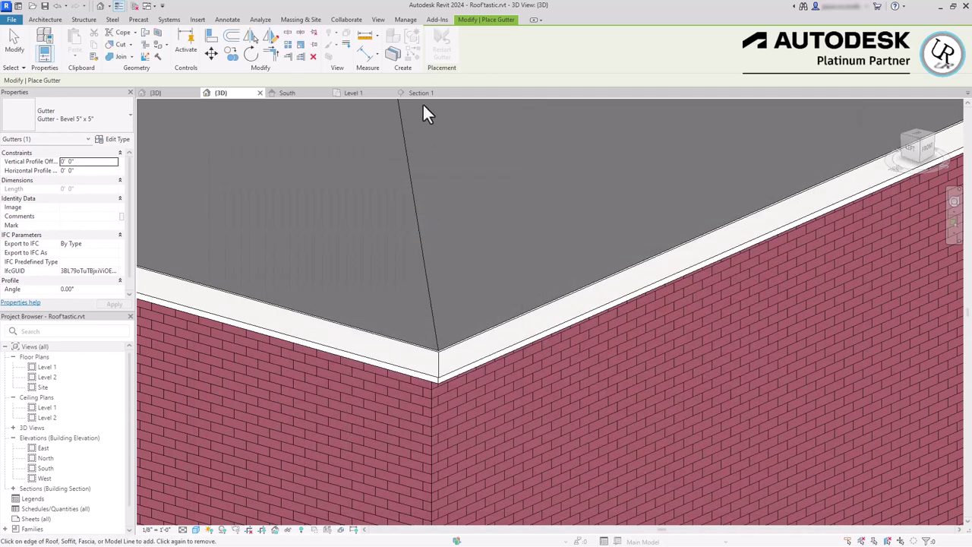
# Step: Place the gutter along the fascia's outer top edges around the hip roof and end the placement
pyautogui.scroll(3, 455, 351)
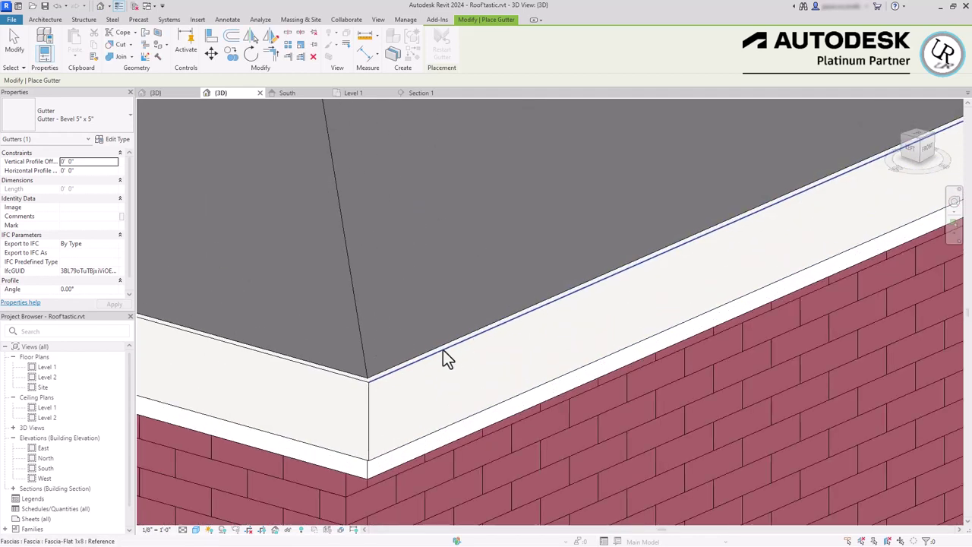
pyautogui.click(444, 350)
pyautogui.click(341, 390)
pyautogui.moveTo(549, 326); pyautogui.dragTo(751, 325, button='middle')
pyautogui.scroll(2, 595, 348)
pyautogui.scroll(-3, 372, 250)
pyautogui.keyDown('shift'); pyautogui.moveTo(372, 250); pyautogui.dragTo(317, 420, button='middle'); pyautogui.keyUp('shift')
pyautogui.scroll(3, 428, 392)
pyautogui.scroll(-5, 531, 393)
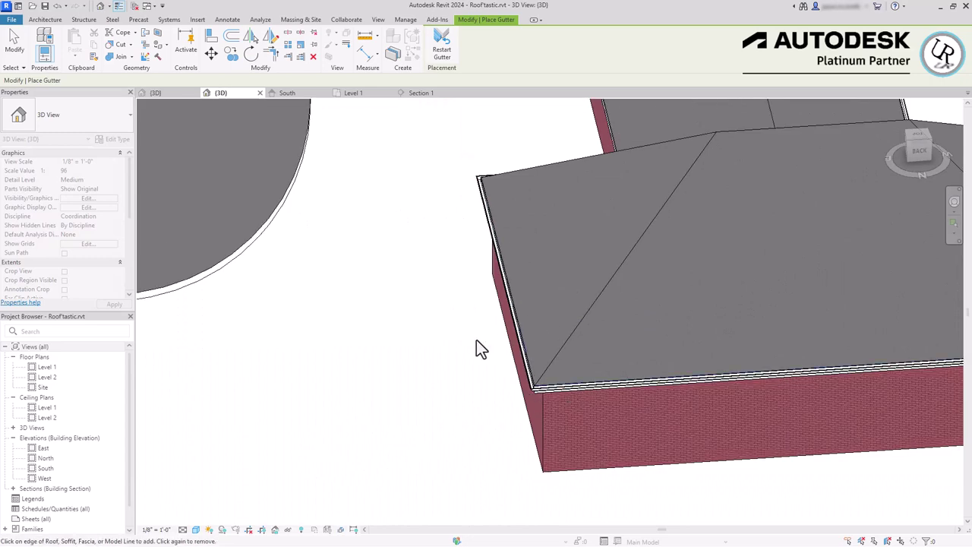
pyautogui.scroll(-4, 499, 335)
pyautogui.keyDown('shift'); pyautogui.moveTo(661, 353); pyautogui.dragTo(630, 357, button='middle'); pyautogui.keyUp('shift')
pyautogui.scroll(5, 419, 412)
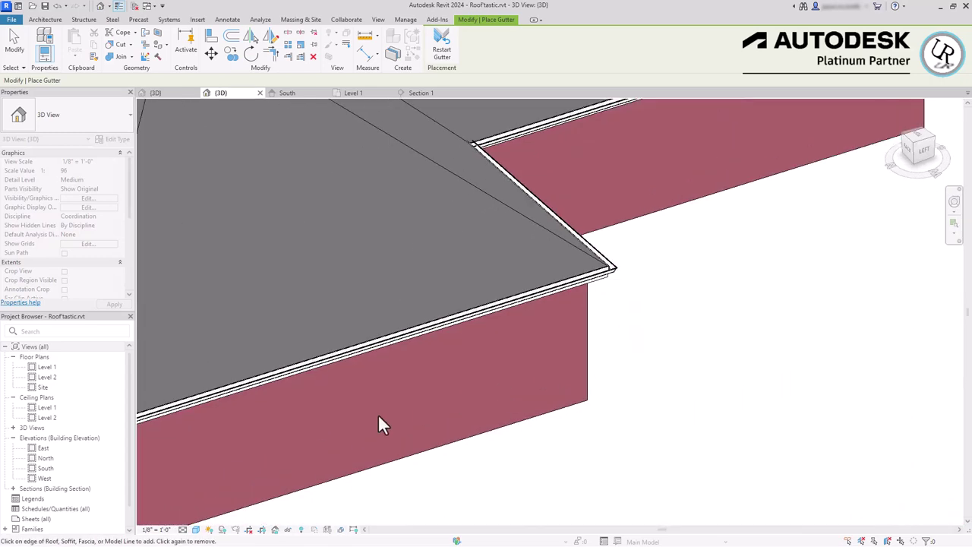
pyautogui.rightClick(197, 456)
pyautogui.click(244, 467)
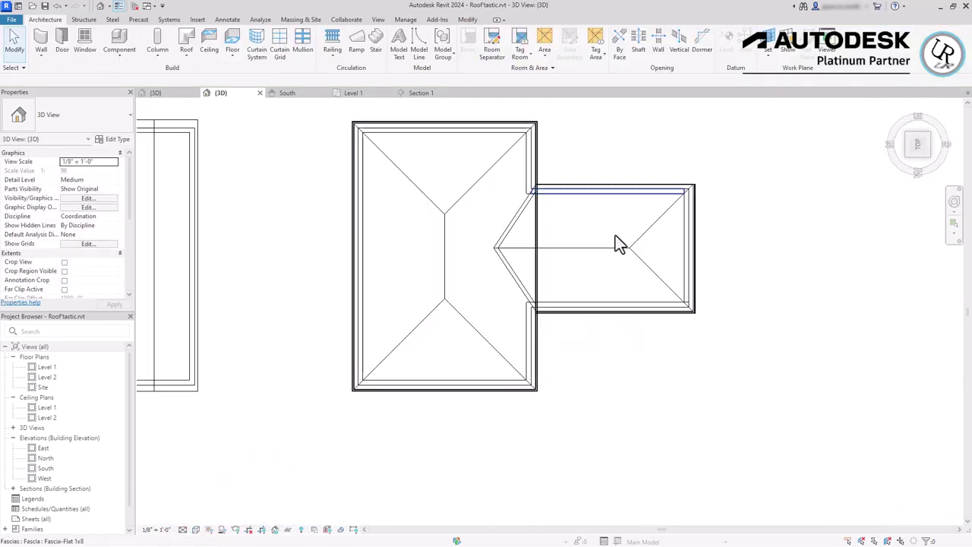
# Step: Check the gutter's run around the roof edges and the smaller wing's outline in the top wireframe view
pyautogui.click(535, 283)
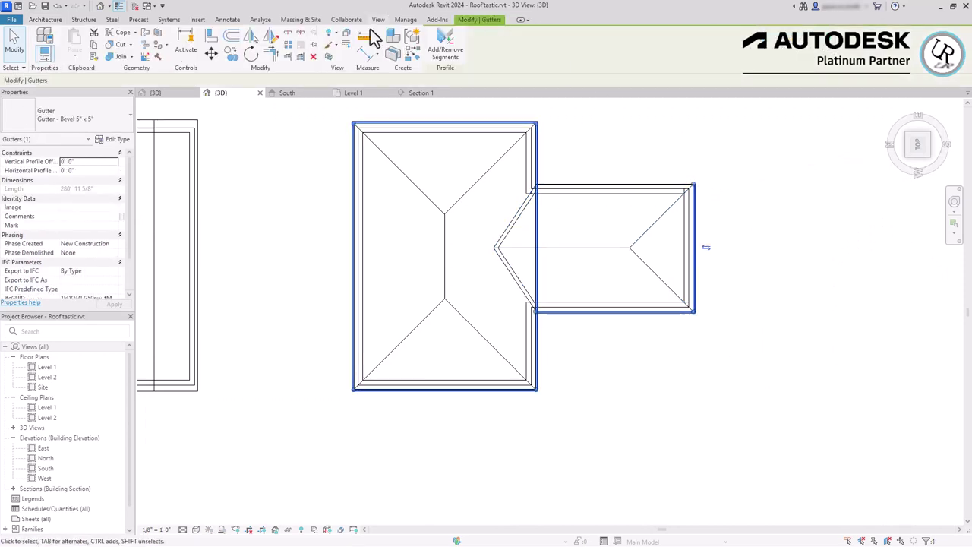
pyautogui.press('Escape')
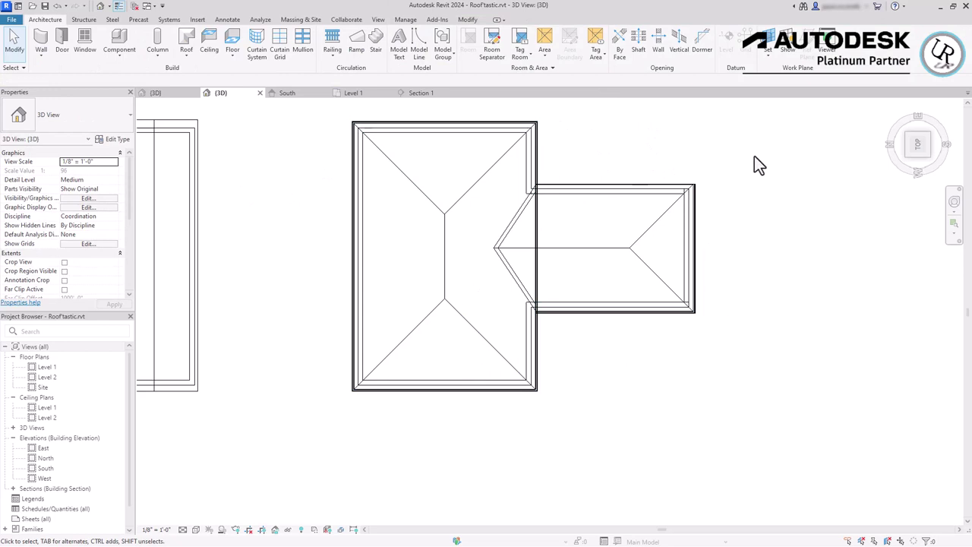
pyautogui.scroll(5, 752, 161)
pyautogui.click(730, 168)
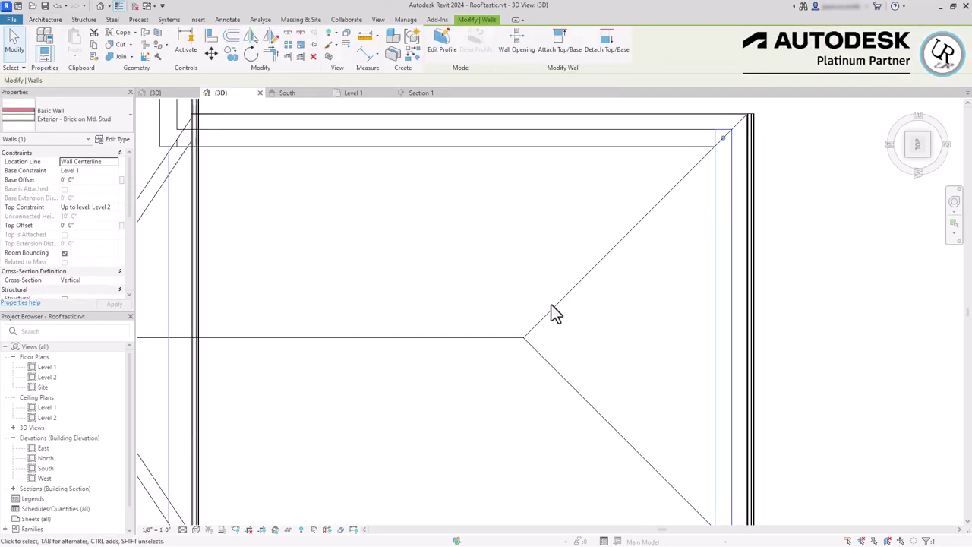
pyautogui.scroll(-3, 582, 286)
pyautogui.press('Escape')
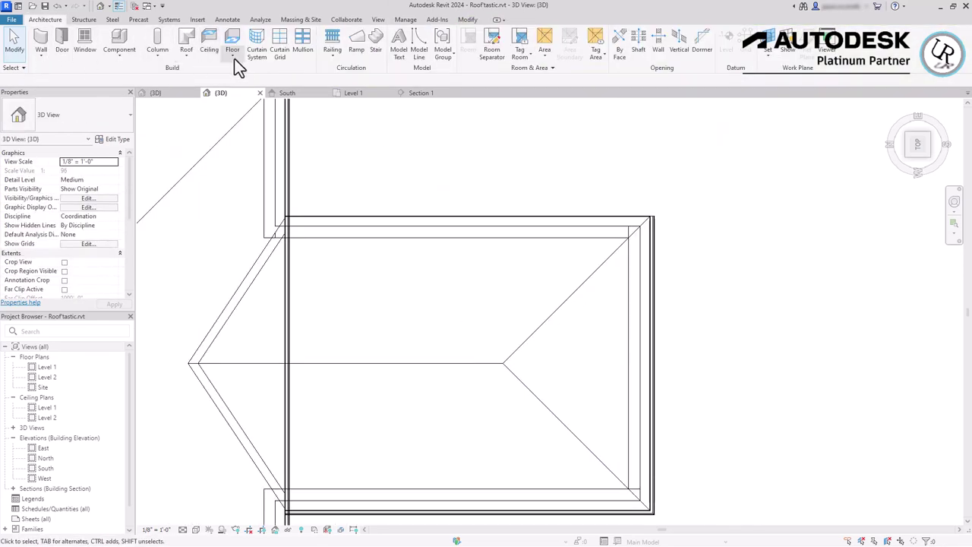
# Step: Start a Generic - 4" roof soffit and assign it to Level 2
pyautogui.click(187, 55)
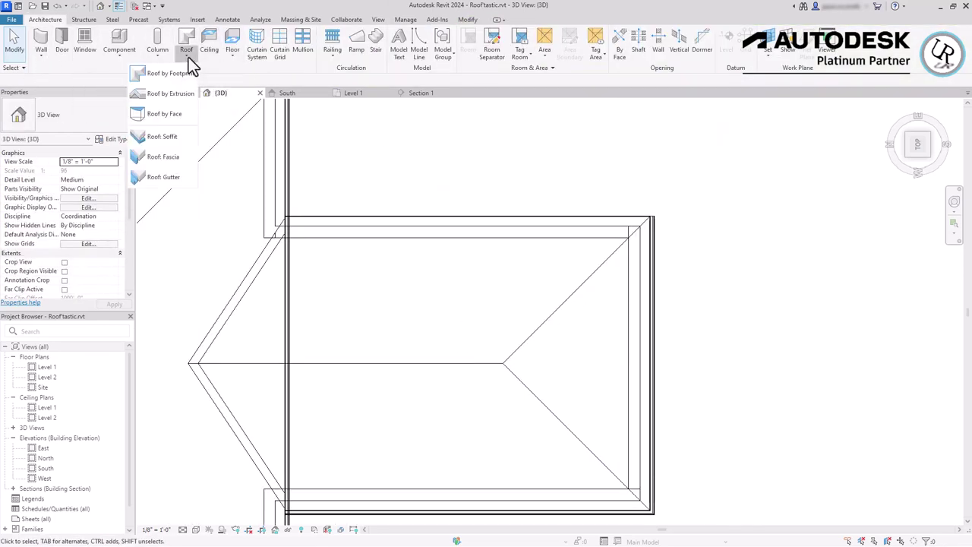
pyautogui.click(163, 138)
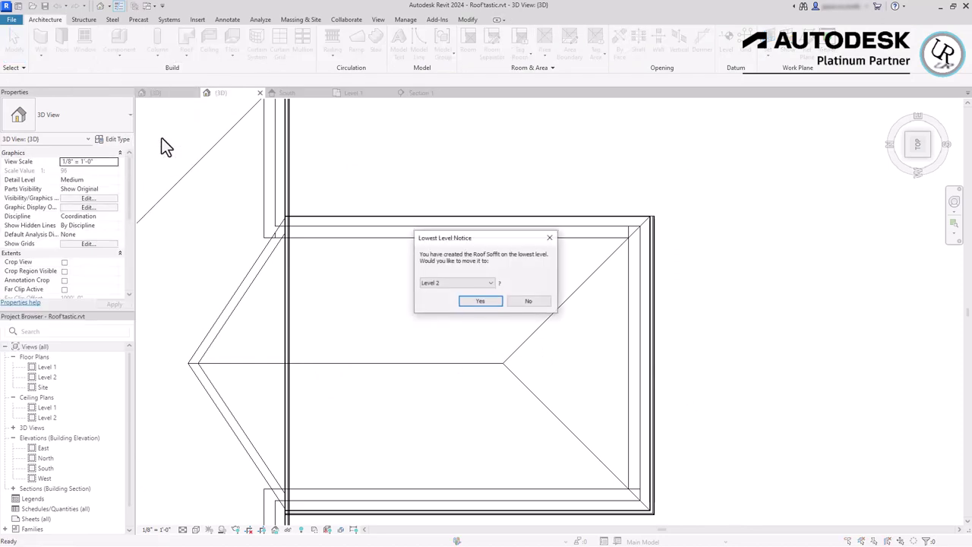
pyautogui.click(466, 303)
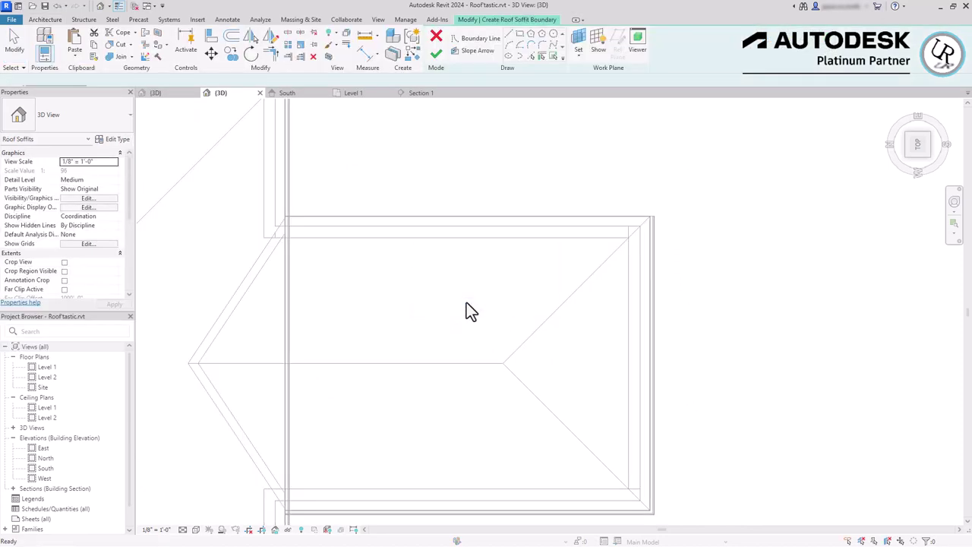
pyautogui.click(68, 118)
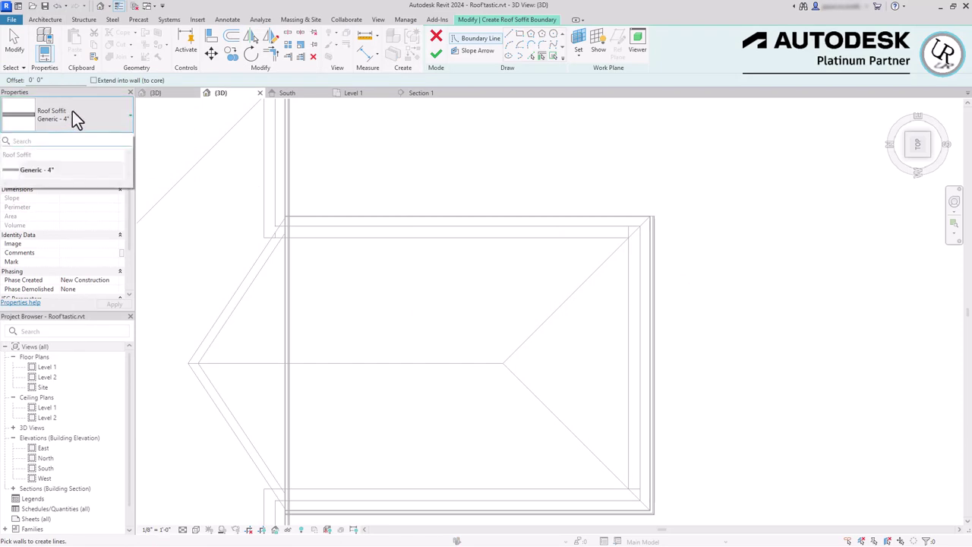
pyautogui.click(76, 119)
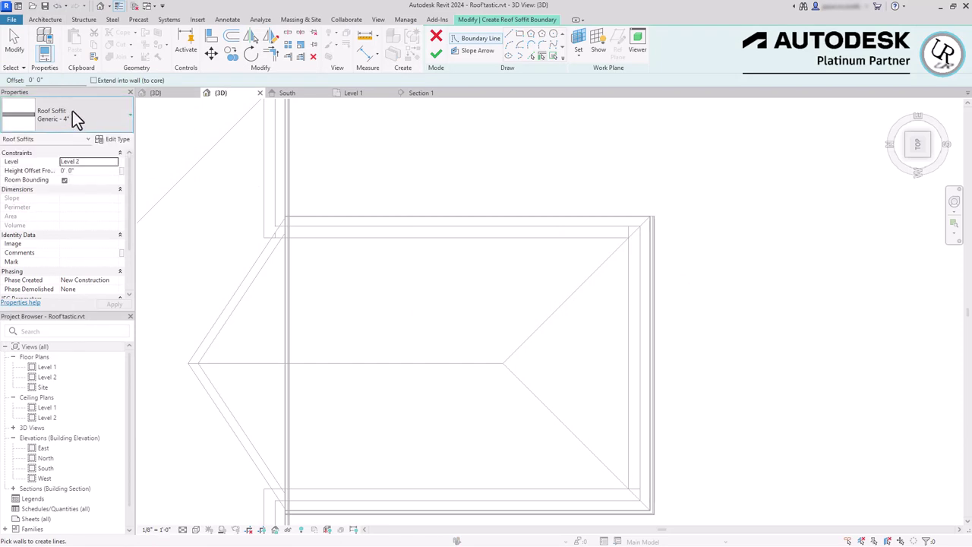
# Step: Set the structure layer material of the Generic - 4" roof soffit type to Clad - White
pyautogui.click(112, 140)
pyautogui.click(709, 216)
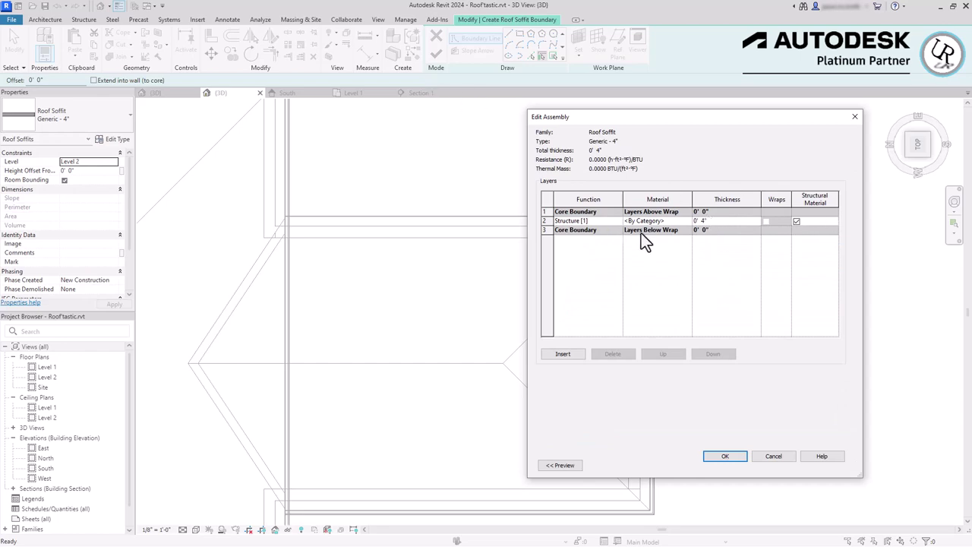
pyautogui.click(685, 221)
pyautogui.write('clad')
pyautogui.click(251, 260)
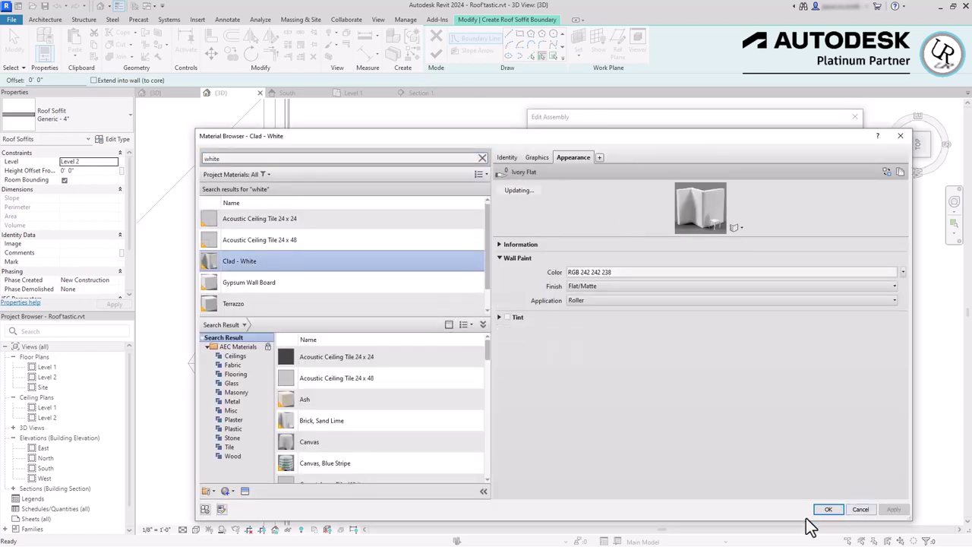
pyautogui.click(828, 508)
pyautogui.click(737, 455)
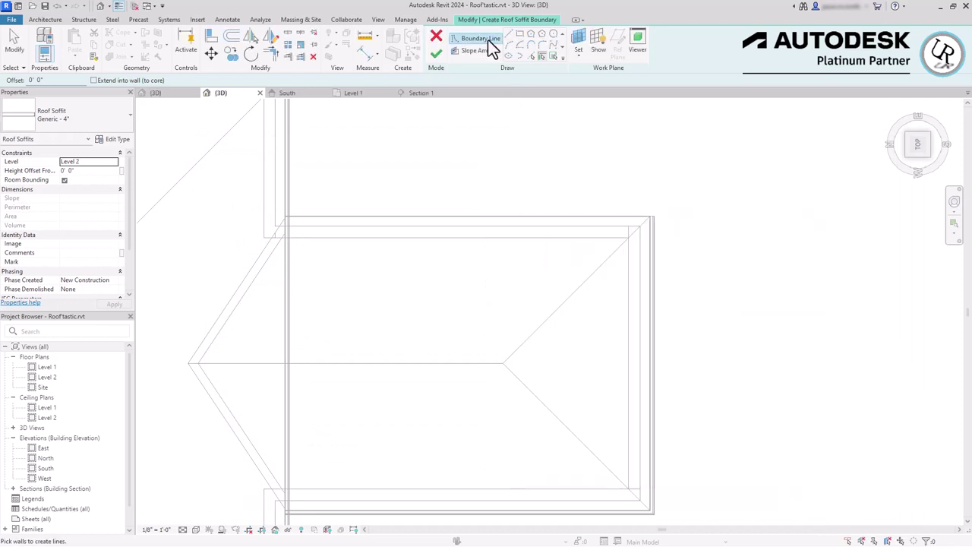
# Step: Begin the soffit's outer boundary by picking the hip roof building's walls with a 1' 0" offset
pyautogui.click(509, 34)
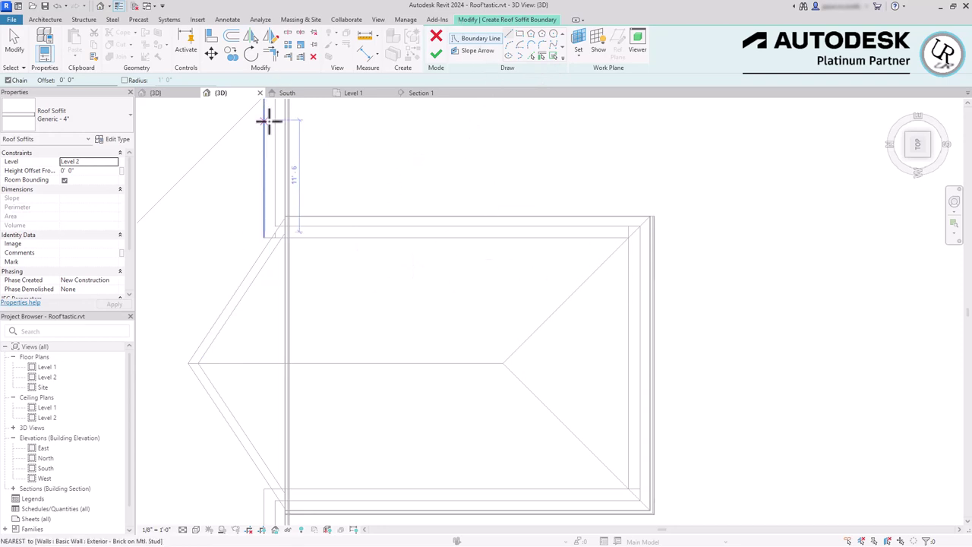
pyautogui.click(552, 57)
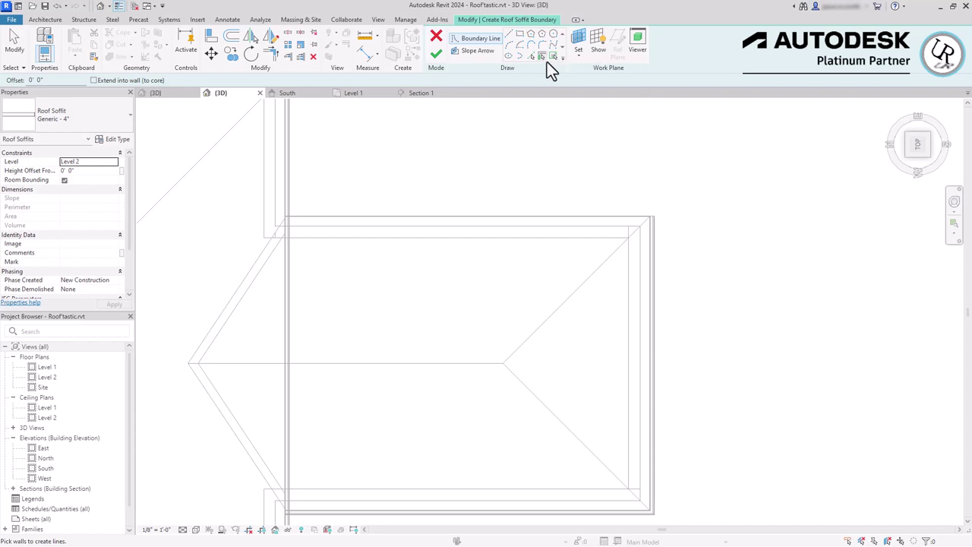
pyautogui.doubleClick(36, 79)
pyautogui.write('1')
pyautogui.scroll(4, 357, 258)
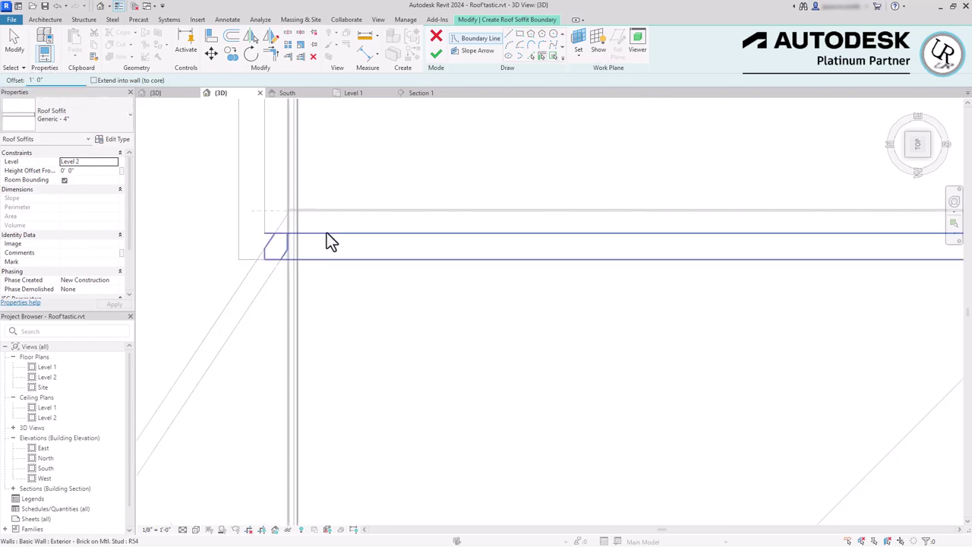
pyautogui.scroll(-6, 600, 253)
pyautogui.scroll(5, 486, 395)
pyautogui.click(487, 400)
# Step: Complete the soffit's outer boundary around the smaller wing by picking its walls at the 1' 0" outward offset
pyautogui.scroll(-4, 866, 211)
pyautogui.scroll(3, 610, 282)
pyautogui.click(610, 282)
pyautogui.scroll(2, 707, 291)
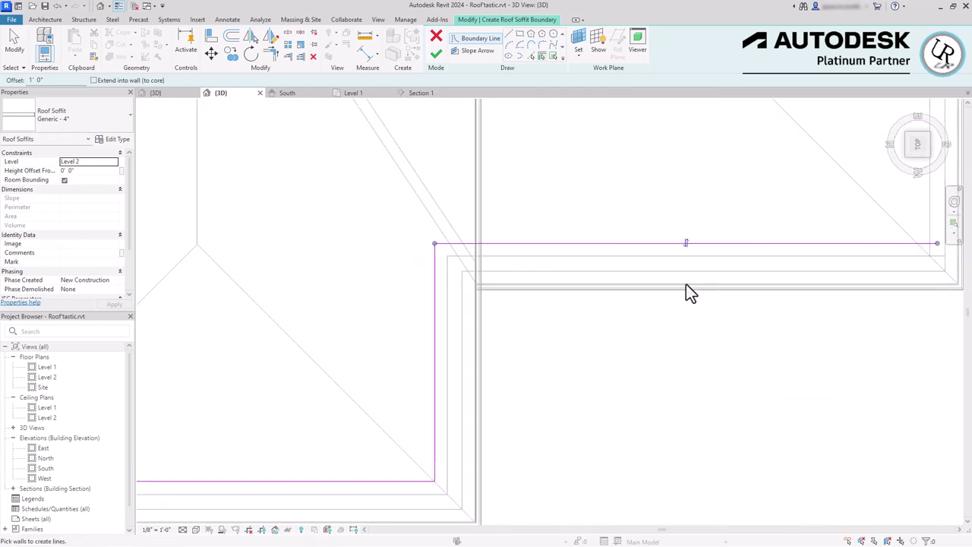
pyautogui.scroll(-3, 723, 248)
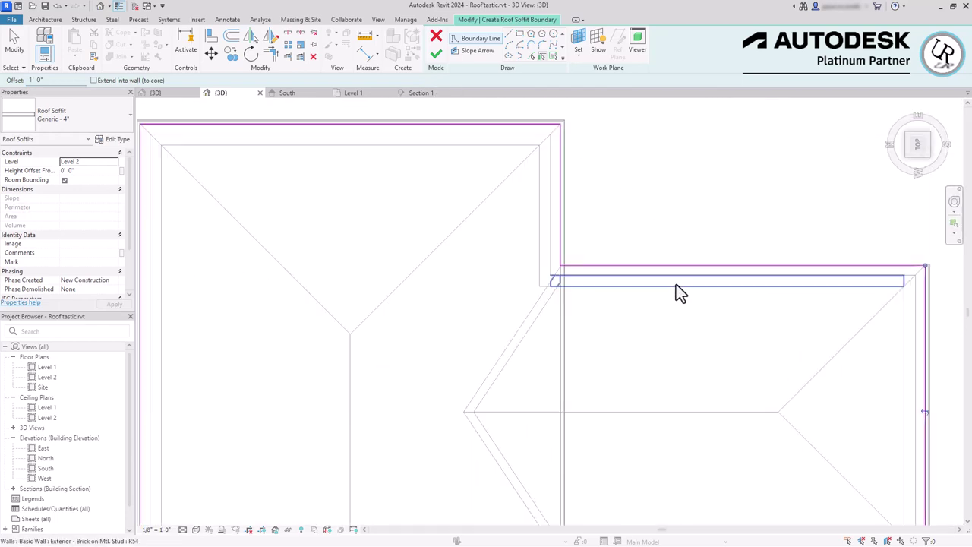
pyautogui.scroll(2, 676, 285)
pyautogui.click(720, 159)
# Step: Set the offset to 0' 0" and start the soffit's inner boundary along the exterior wall faces of the smaller wing
pyautogui.click(34, 80)
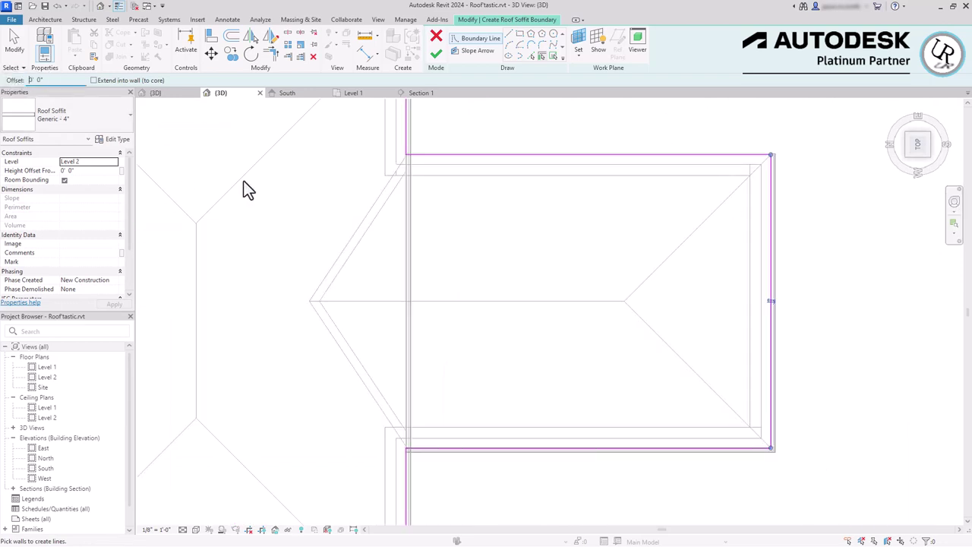
pyautogui.scroll(2, 463, 144)
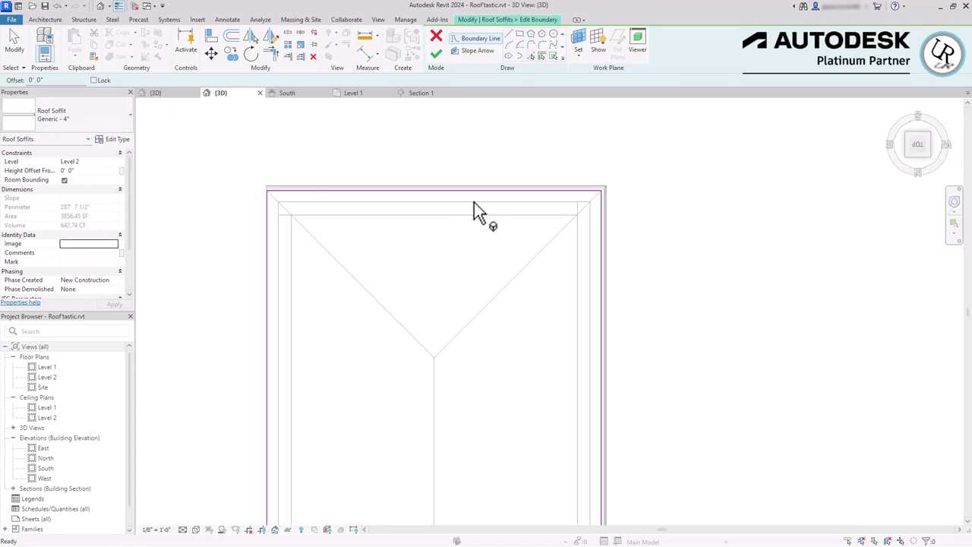
pyautogui.scroll(2, 597, 299)
pyautogui.scroll(-3, 547, 142)
pyautogui.scroll(5, 594, 426)
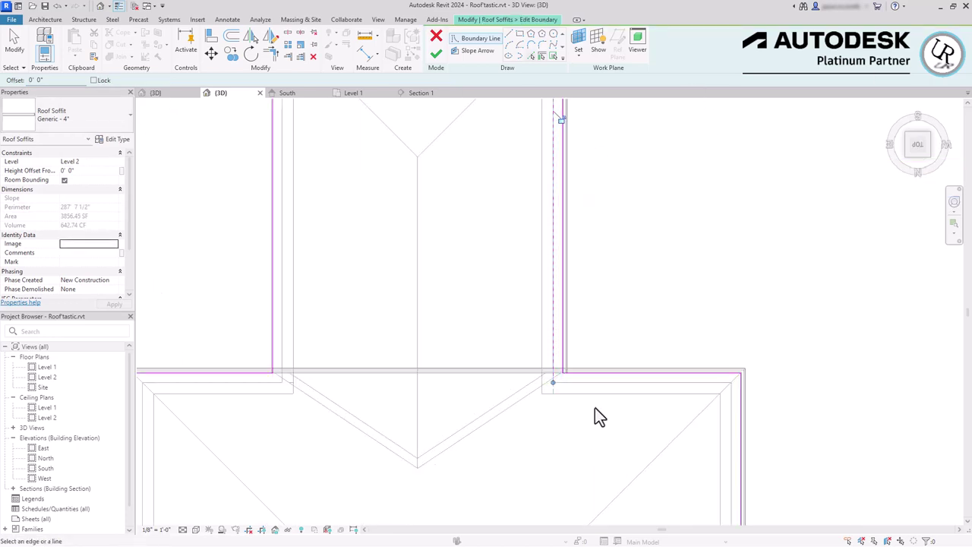
pyautogui.click(612, 374)
pyautogui.click(836, 416)
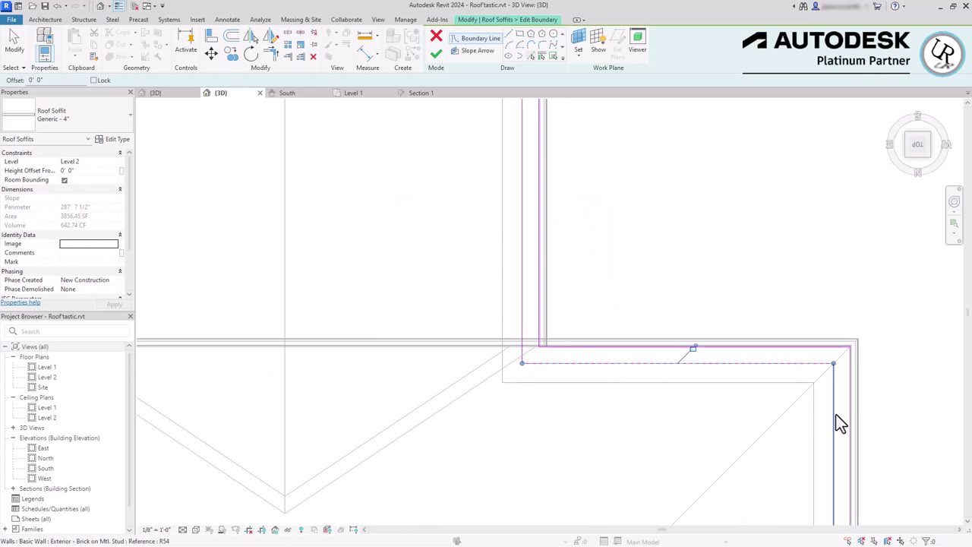
# Step: Close the soffit's inner boundary along the main building's remaining exterior wall faces and finish the sketch
pyautogui.scroll(-3, 713, 395)
pyautogui.scroll(3, 736, 501)
pyautogui.click(753, 413)
pyautogui.scroll(-2, 555, 382)
pyautogui.scroll(-2, 635, 310)
pyautogui.scroll(-2, 677, 212)
pyautogui.press('Escape')
pyautogui.click(436, 54)
# Step: Switch the 3D view to shaded display and turn it to the left side of the building, close to the eave
pyautogui.click(683, 314)
pyautogui.click(196, 529)
pyautogui.click(228, 486)
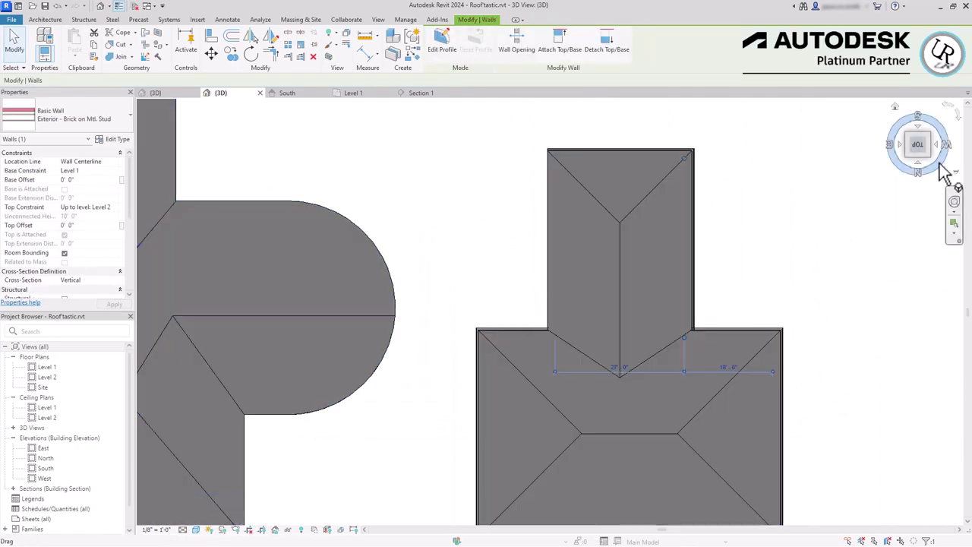
pyautogui.click(931, 158)
pyautogui.click(536, 483)
pyautogui.click(909, 149)
pyautogui.scroll(5, 742, 150)
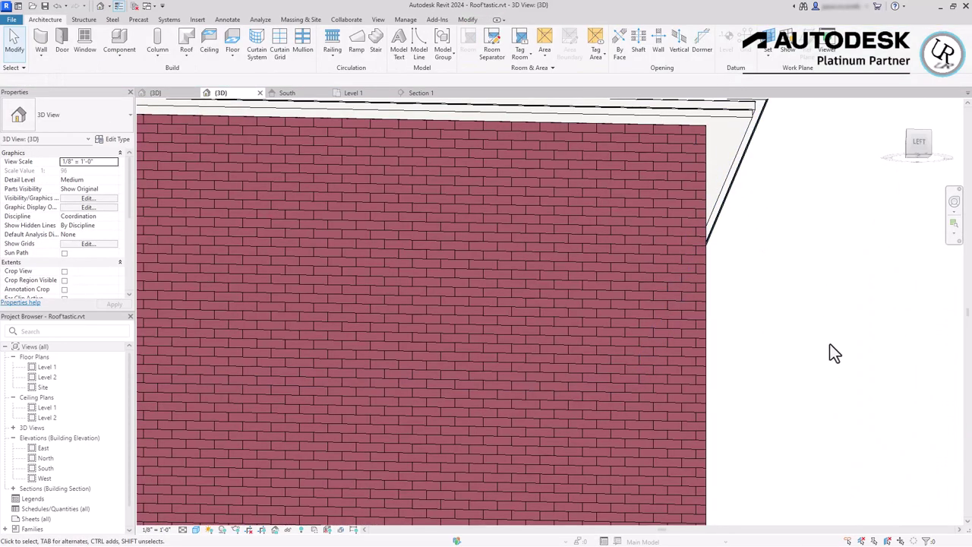
# Step: Inspect the soffit from below where it spans between the brick wall and the fascia
pyautogui.scroll(-2, 787, 201)
pyautogui.scroll(1, 787, 202)
pyautogui.click(754, 188)
pyautogui.keyDown('shift'); pyautogui.moveTo(681, 312); pyautogui.dragTo(755, 322, button='middle'); pyautogui.keyUp('shift')
pyautogui.click(757, 325)
pyautogui.keyDown('shift'); pyautogui.moveTo(722, 401); pyautogui.dragTo(650, 436, button='middle'); pyautogui.keyUp('shift')
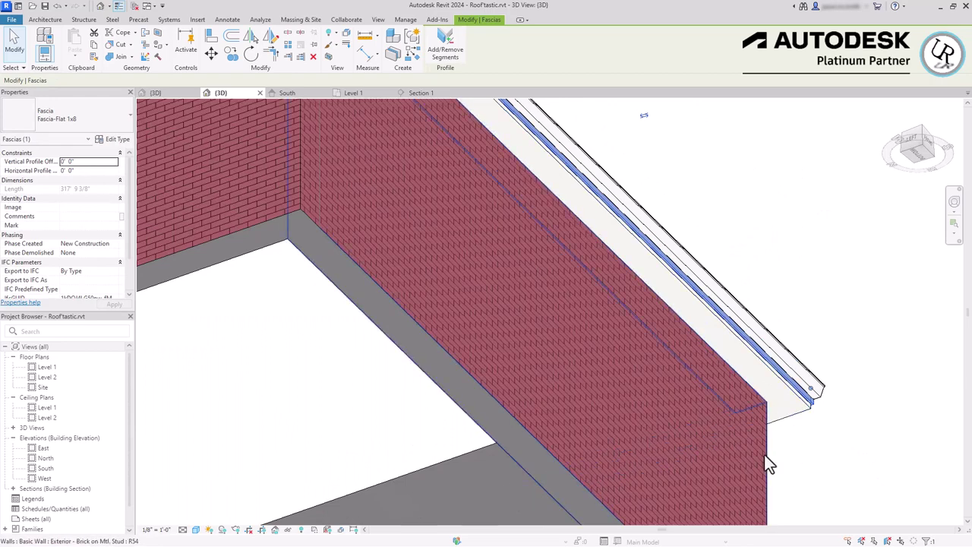